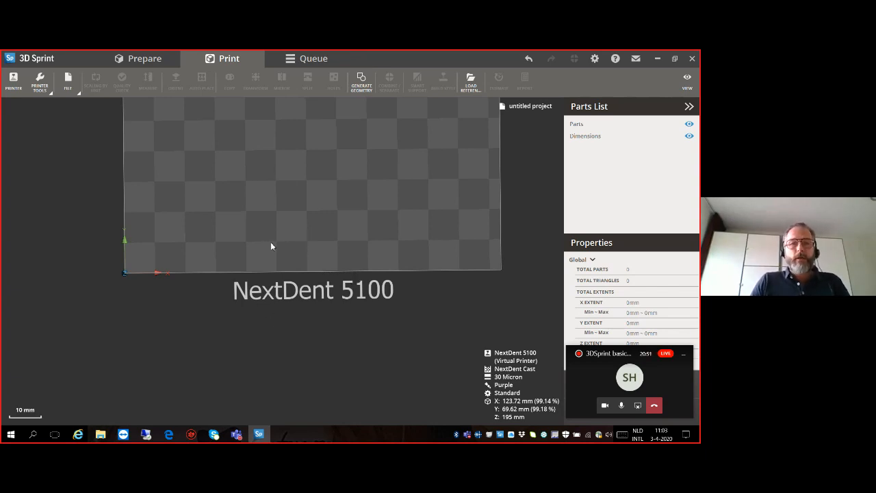
- Open the printer setup, keep the NextDent 5100 as printer and choose NextDent Model 2.0 as the material
{"action": "left_click", "coordinate": [11, 87]}
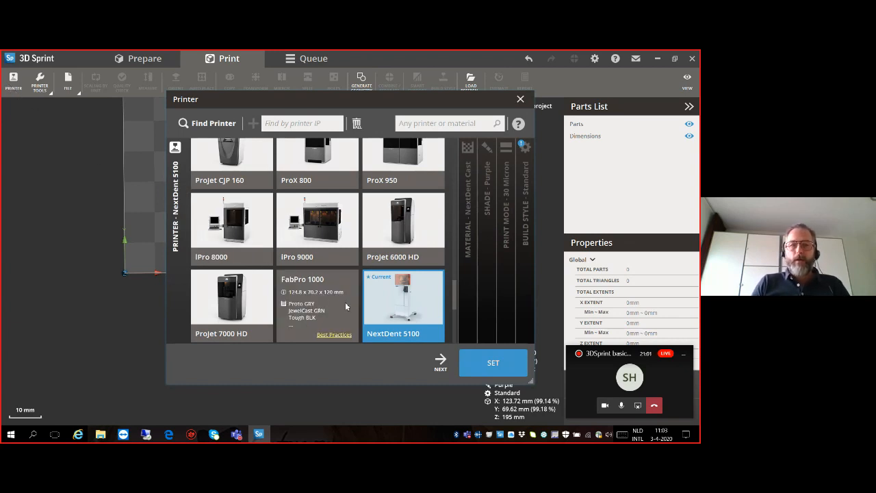
{"action": "mouse_move", "coordinate": [398, 304]}
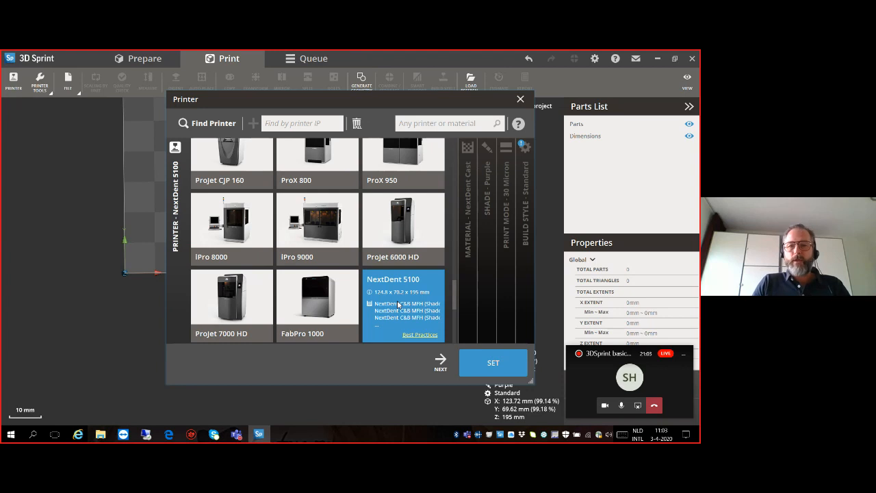
{"action": "scroll", "coordinate": [318, 293], "scroll_direction": "up", "scroll_amount": 2}
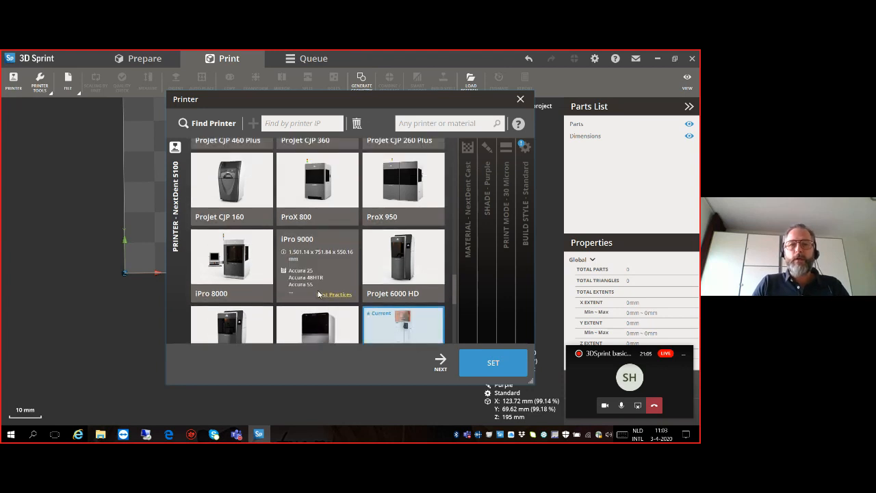
{"action": "scroll", "coordinate": [319, 293], "scroll_direction": "up", "scroll_amount": 1}
{"action": "scroll", "coordinate": [317, 293], "scroll_direction": "down", "scroll_amount": 2}
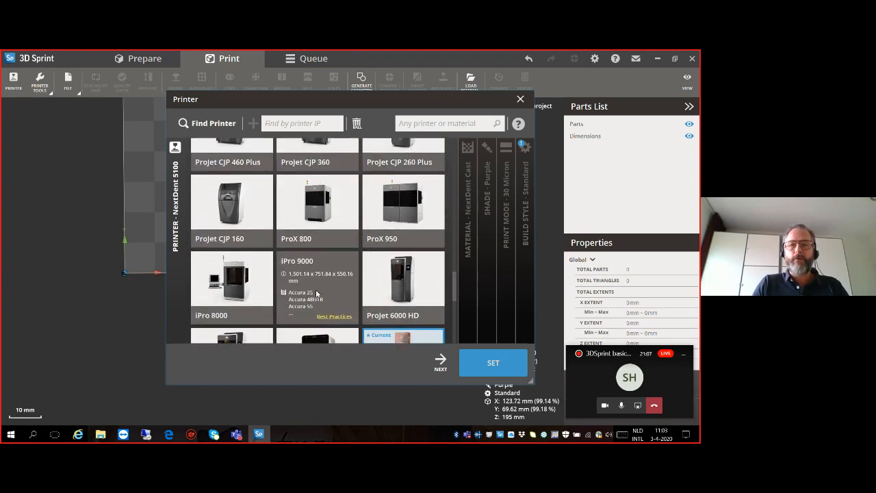
{"action": "scroll", "coordinate": [317, 293], "scroll_direction": "down", "scroll_amount": 1}
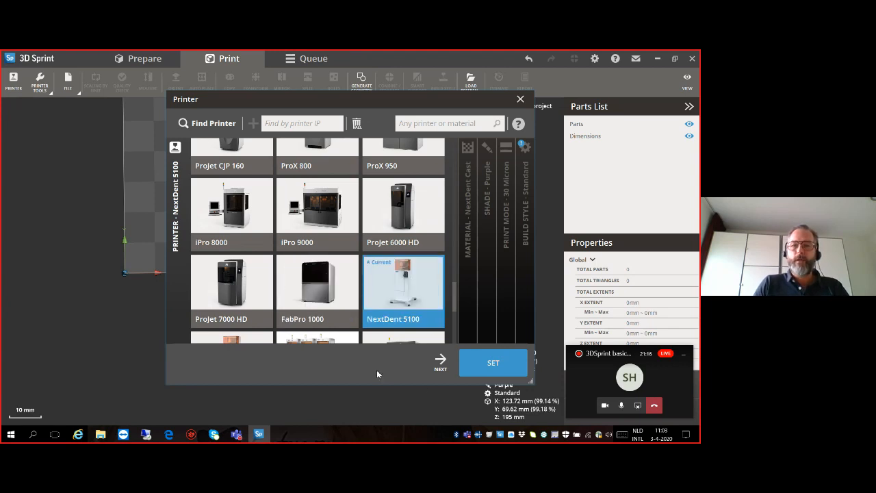
{"action": "left_click", "coordinate": [440, 363]}
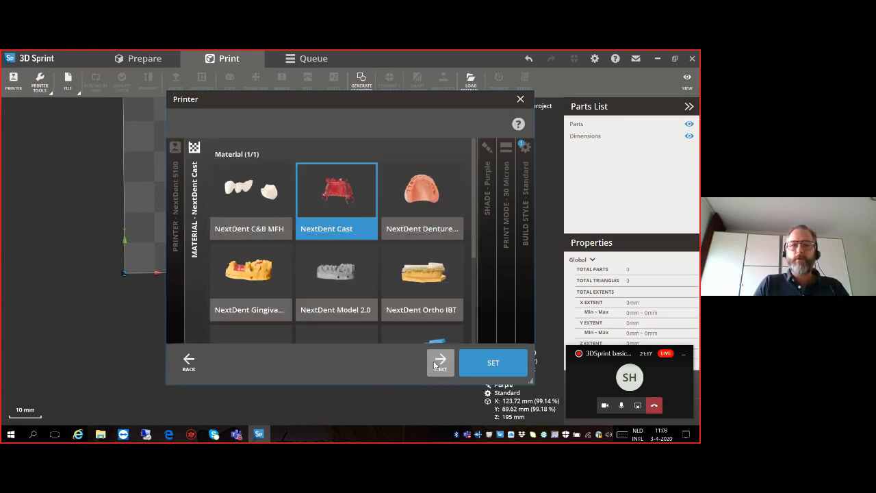
{"action": "left_click", "coordinate": [322, 281]}
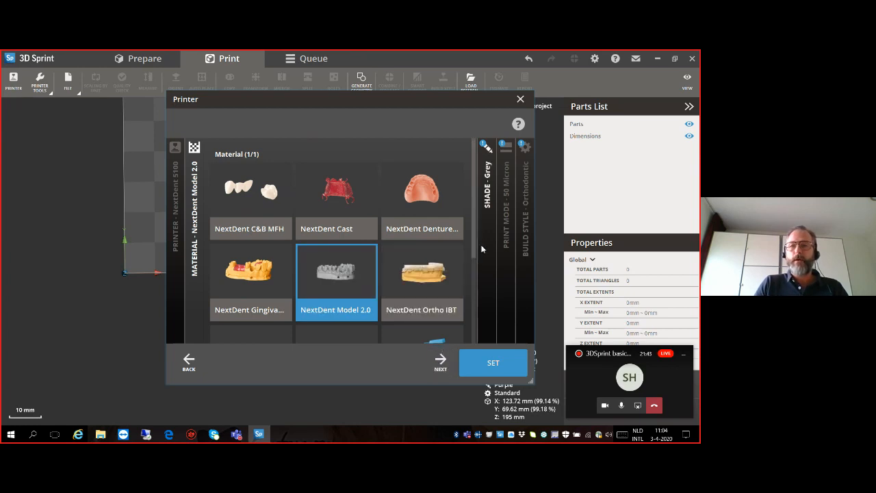
- Set the material shade to Peach and keep the 50 Micron print mode
{"action": "left_click", "coordinate": [440, 360]}
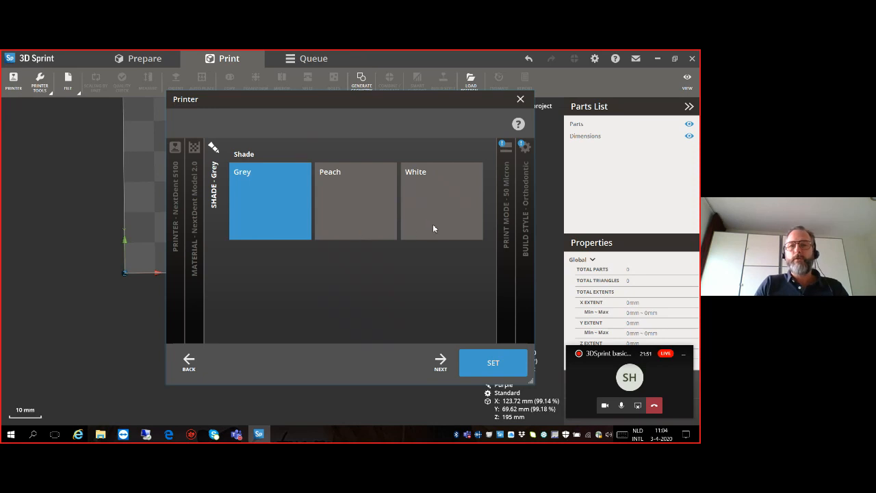
{"action": "left_click", "coordinate": [347, 230]}
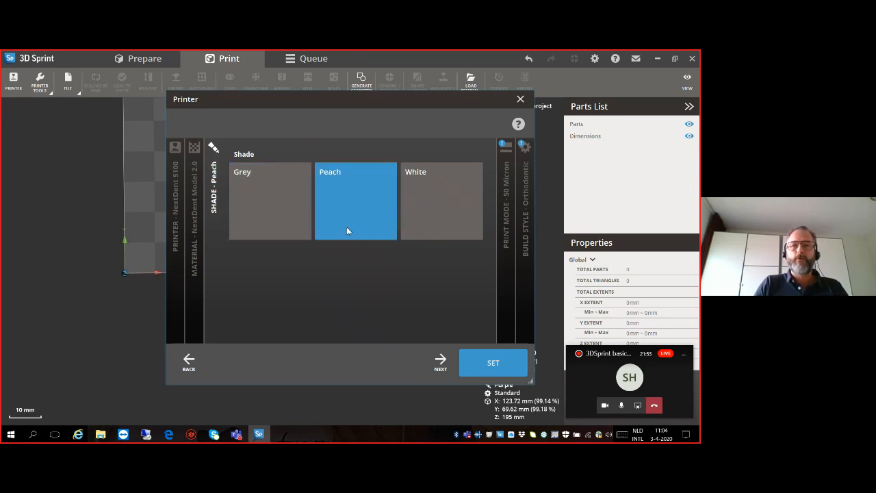
{"action": "left_click", "coordinate": [440, 364]}
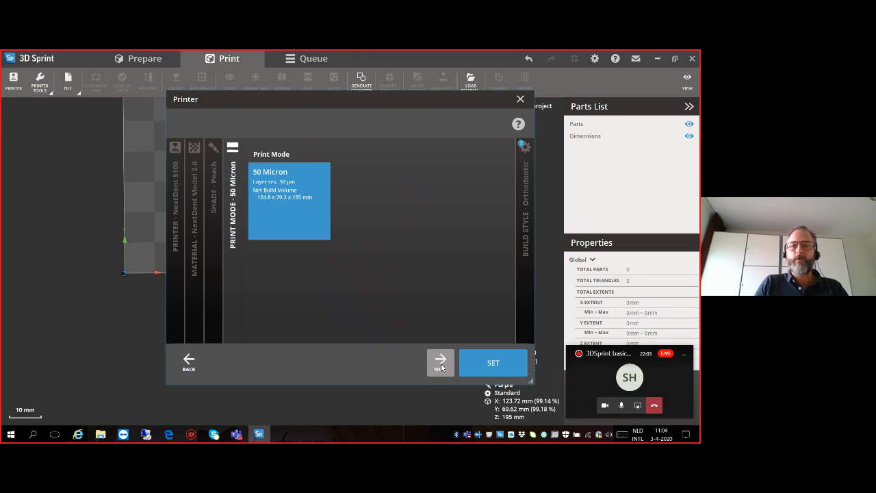
{"action": "left_click", "coordinate": [441, 364]}
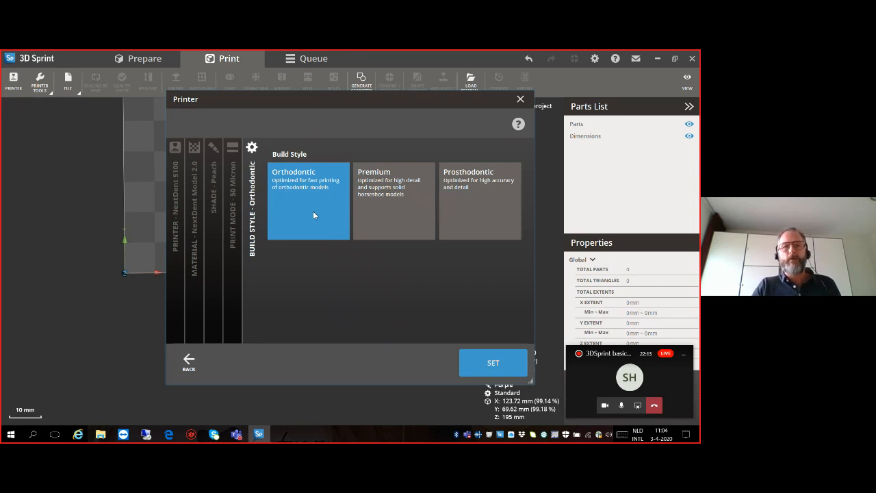
- Compare the Prosthodontic and Premium build styles, choose Orthodontic and apply the printer setup
{"action": "left_click", "coordinate": [462, 205]}
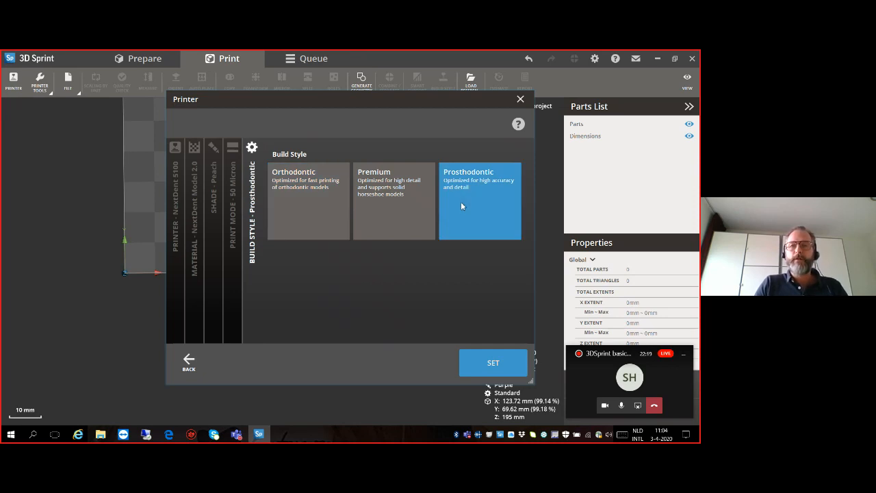
{"action": "left_click", "coordinate": [390, 216]}
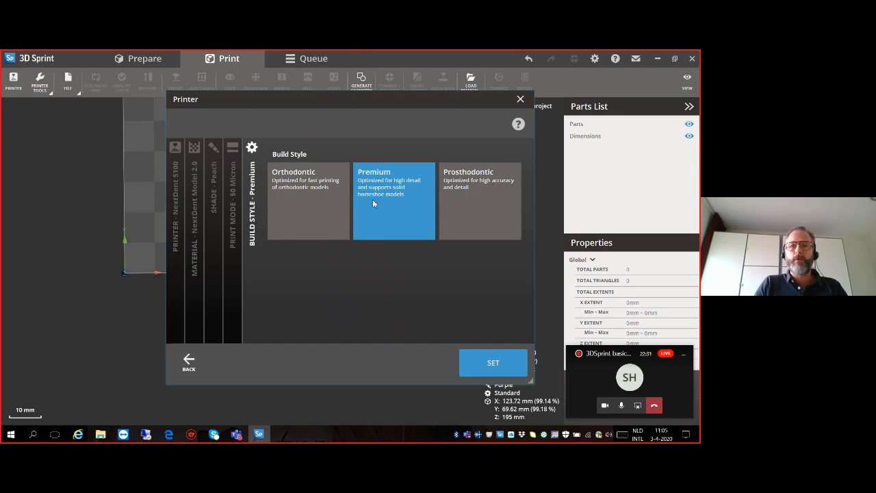
{"action": "left_click", "coordinate": [306, 209]}
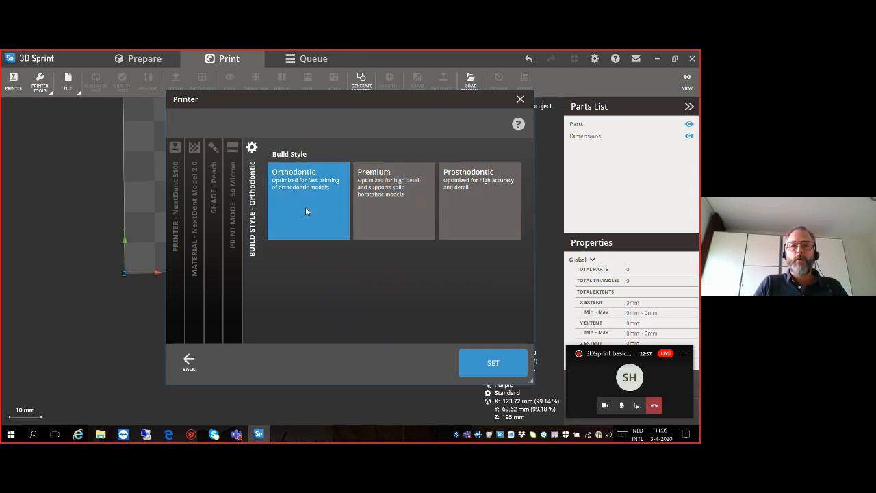
{"action": "left_click", "coordinate": [486, 361]}
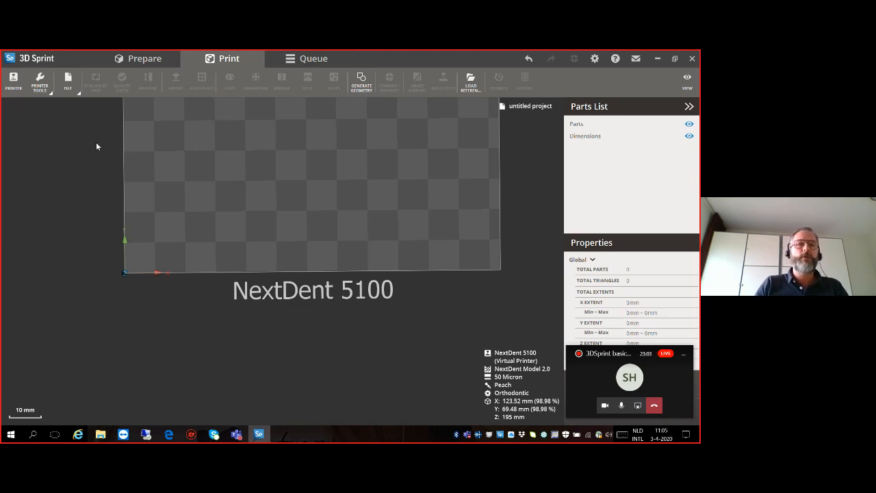
- Import the Maxillary Big model STL file from the webinar folder
{"action": "left_click", "coordinate": [67, 88]}
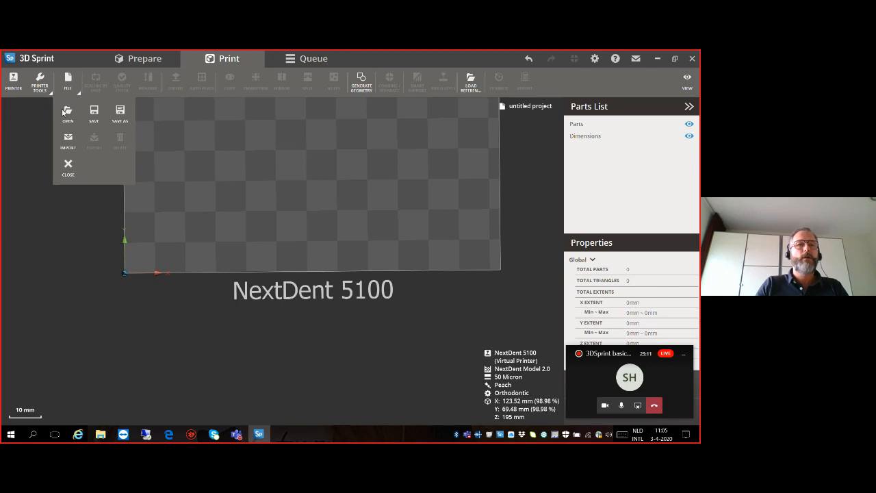
{"action": "left_click", "coordinate": [67, 139]}
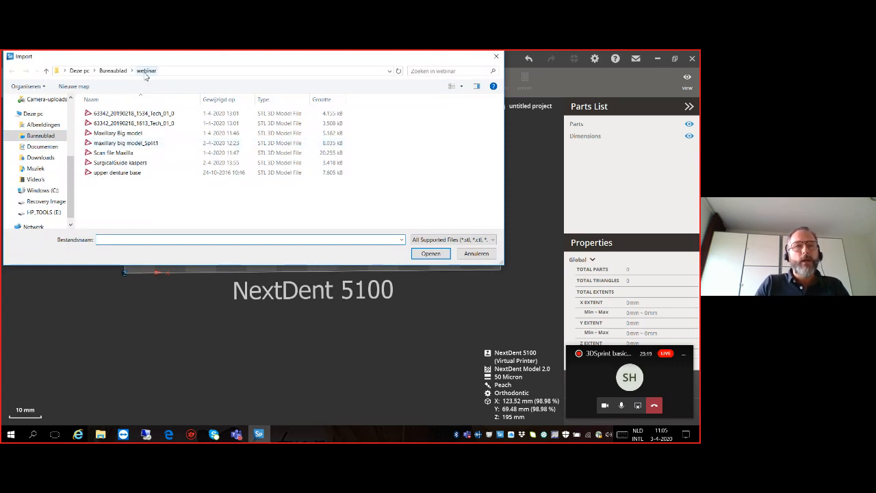
{"action": "left_click", "coordinate": [114, 136]}
{"action": "left_click", "coordinate": [428, 254]}
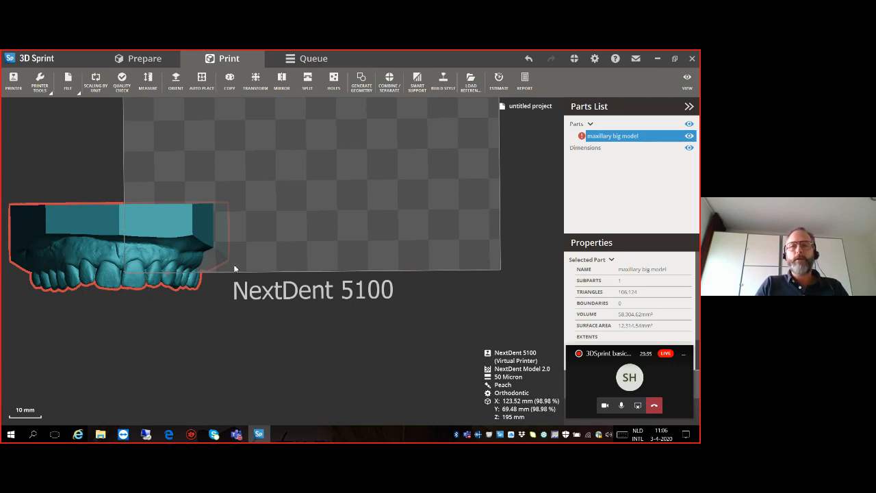
- Automatically place the imported maxillary model within the build platform
{"action": "right_click_drag", "start_coordinate": [274, 289], "coordinate": [162, 223]}
{"action": "right_click_drag", "start_coordinate": [295, 237], "coordinate": [324, 230]}
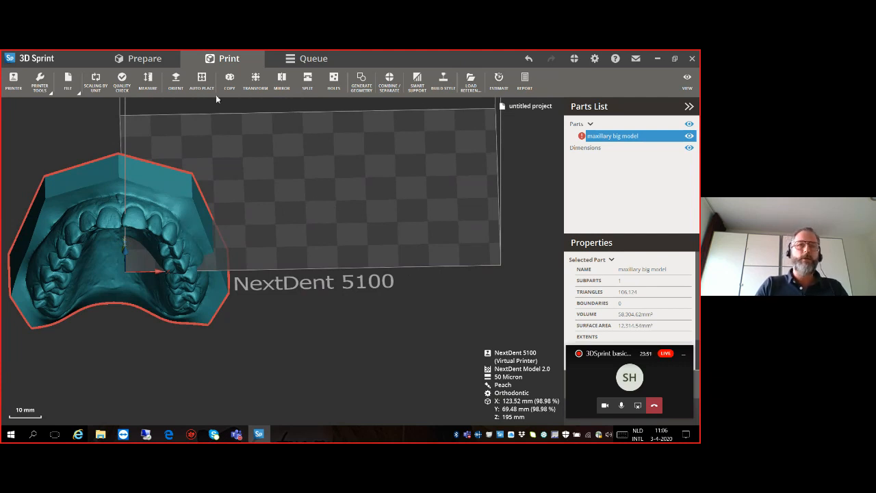
{"action": "middle_click_drag", "start_coordinate": [158, 218], "coordinate": [354, 236]}
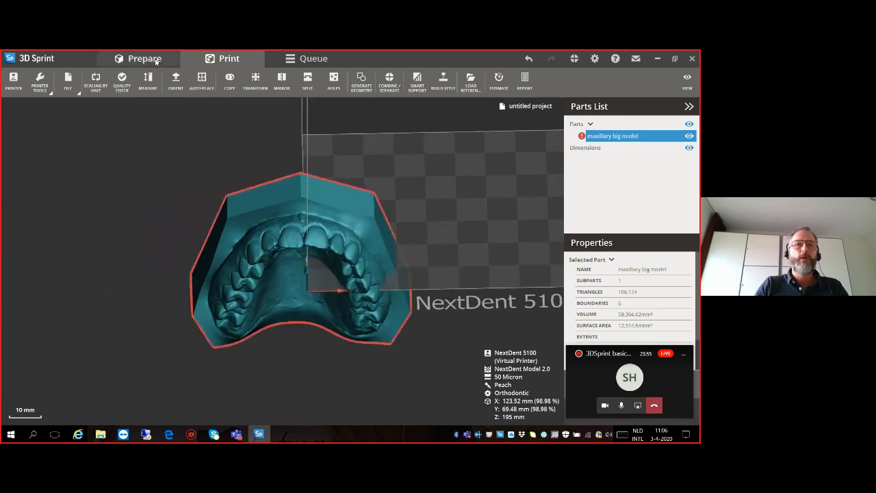
{"action": "left_click", "coordinate": [201, 87]}
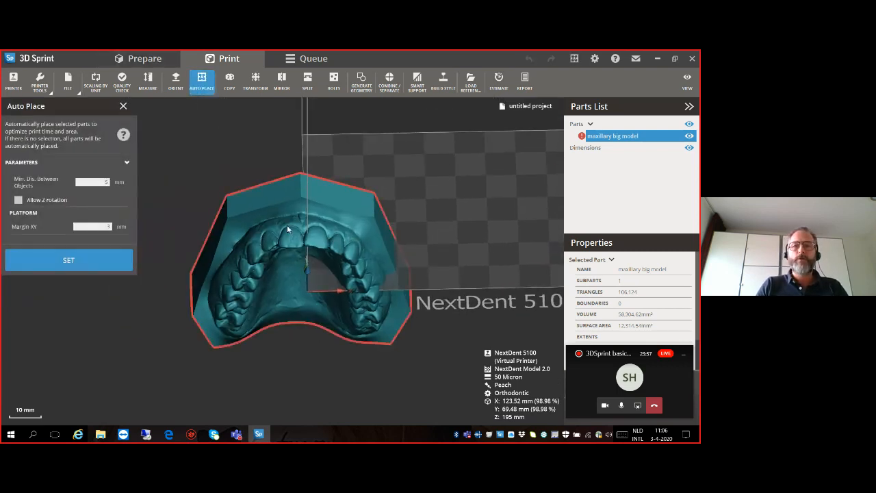
{"action": "left_click", "coordinate": [84, 264]}
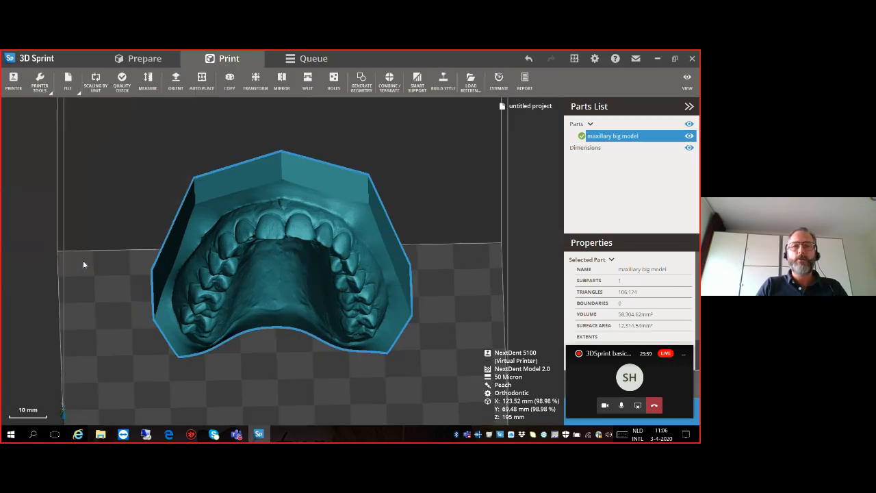
- Manually orient the maxillary model by setting its flat underside as the base on the printing platform
{"action": "right_click_drag", "start_coordinate": [201, 276], "coordinate": [189, 330]}
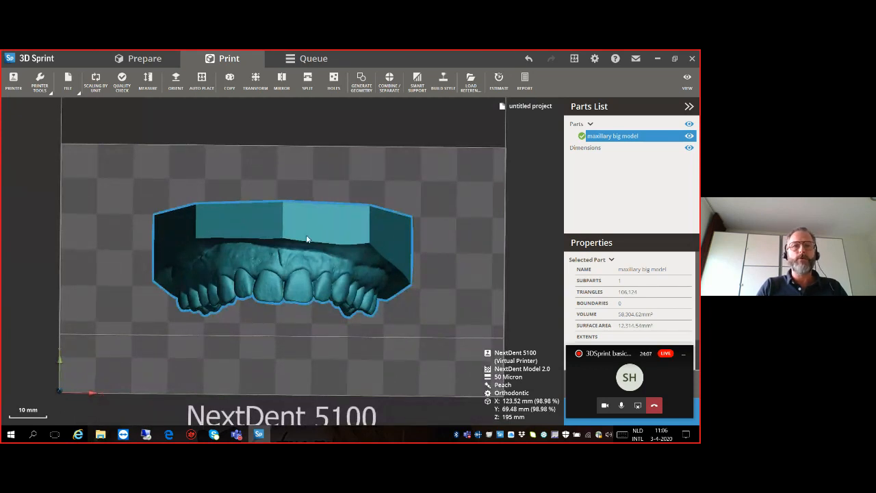
{"action": "mouse_move", "coordinate": [296, 283]}
{"action": "right_mouse_down"}
{"action": "mouse_move", "coordinate": [292, 238]}
{"action": "mouse_move", "coordinate": [297, 283]}
{"action": "right_mouse_up"}
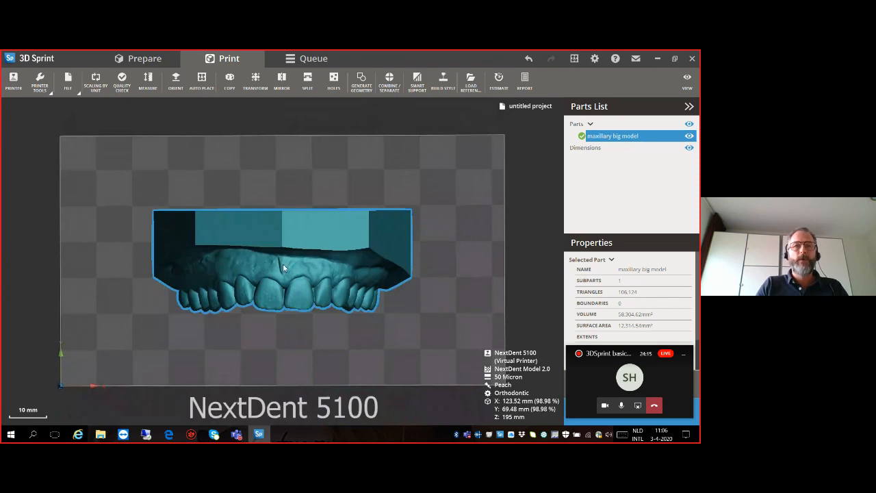
{"action": "right_click_drag", "start_coordinate": [338, 247], "coordinate": [303, 225]}
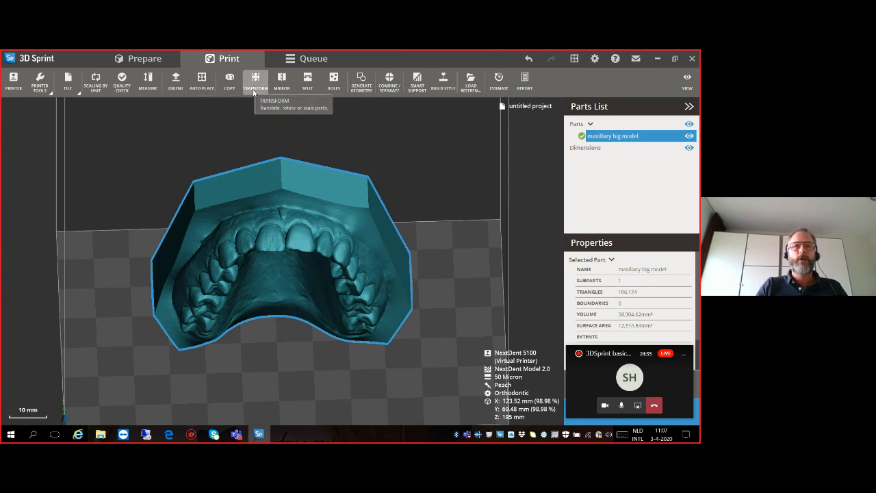
{"action": "left_click", "coordinate": [175, 82]}
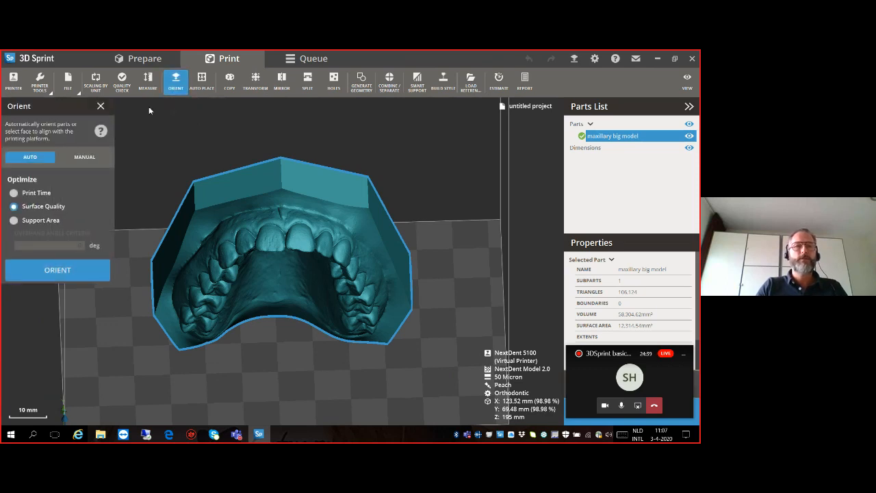
{"action": "left_click", "coordinate": [89, 159]}
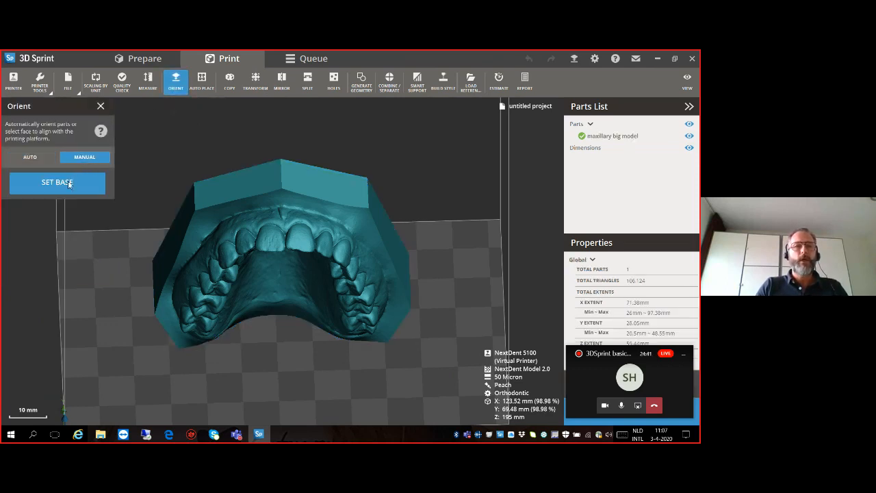
{"action": "right_click_drag", "start_coordinate": [370, 267], "coordinate": [203, 274]}
{"action": "right_click_drag", "start_coordinate": [317, 281], "coordinate": [96, 251]}
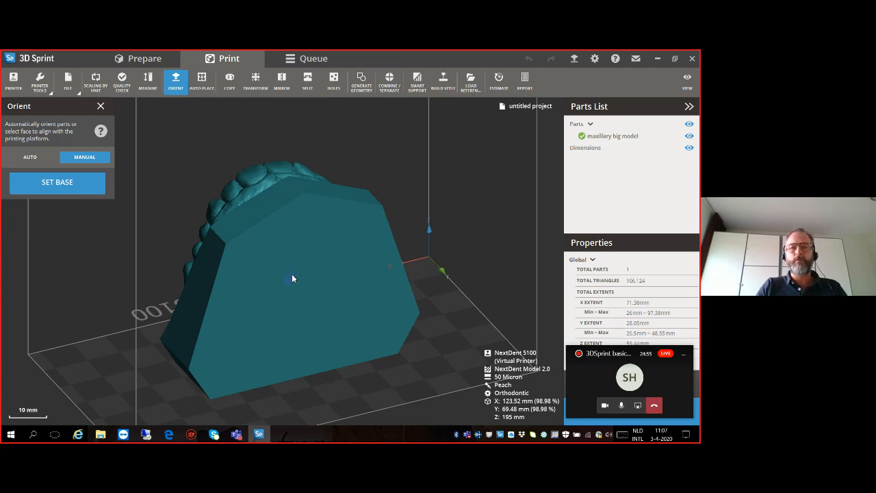
{"action": "left_click", "coordinate": [293, 277]}
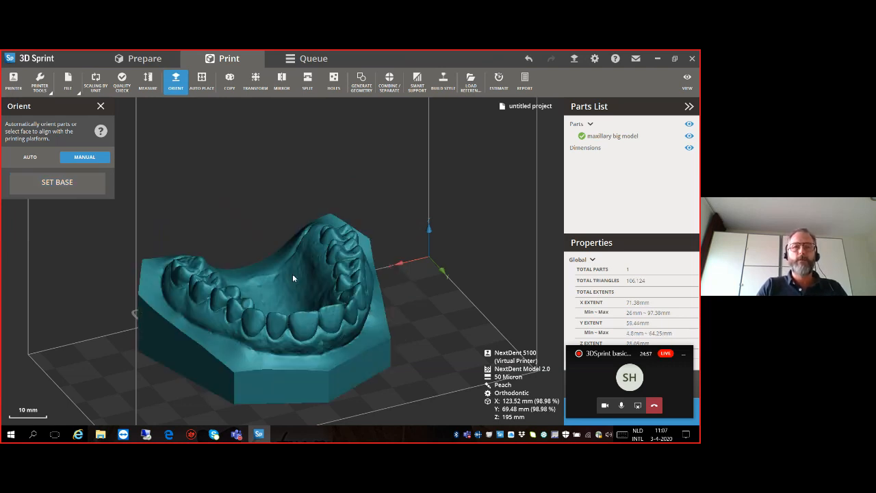
- Examine the reoriented maxillary model's teeth, palate and base from behind and above, and leave the Orient command
{"action": "right_click_drag", "start_coordinate": [282, 280], "coordinate": [319, 336]}
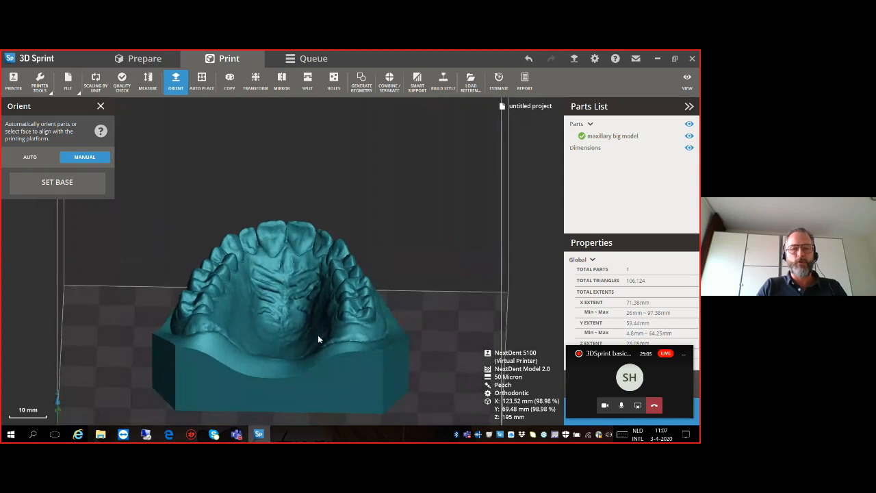
{"action": "mouse_move", "coordinate": [267, 346]}
{"action": "right_mouse_down"}
{"action": "mouse_move", "coordinate": [273, 329]}
{"action": "mouse_move", "coordinate": [280, 345]}
{"action": "mouse_move", "coordinate": [183, 331]}
{"action": "mouse_move", "coordinate": [241, 339]}
{"action": "mouse_move", "coordinate": [301, 253]}
{"action": "mouse_move", "coordinate": [252, 301]}
{"action": "mouse_move", "coordinate": [333, 334]}
{"action": "mouse_move", "coordinate": [268, 368]}
{"action": "mouse_move", "coordinate": [279, 320]}
{"action": "mouse_move", "coordinate": [281, 351]}
{"action": "right_mouse_up"}
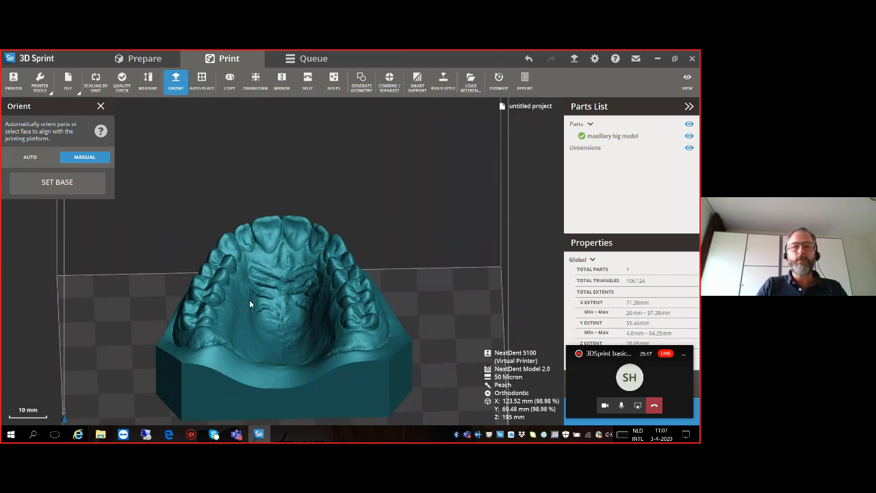
{"action": "middle_click_drag", "start_coordinate": [249, 300], "coordinate": [319, 222]}
{"action": "right_click_drag", "start_coordinate": [318, 222], "coordinate": [322, 297]}
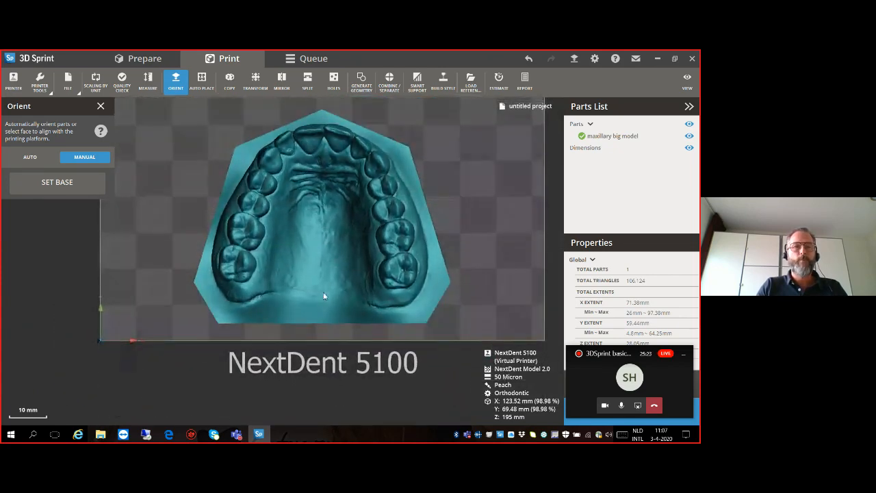
{"action": "right_click_drag", "start_coordinate": [301, 222], "coordinate": [313, 258]}
{"action": "right_click_drag", "start_coordinate": [306, 202], "coordinate": [306, 258]}
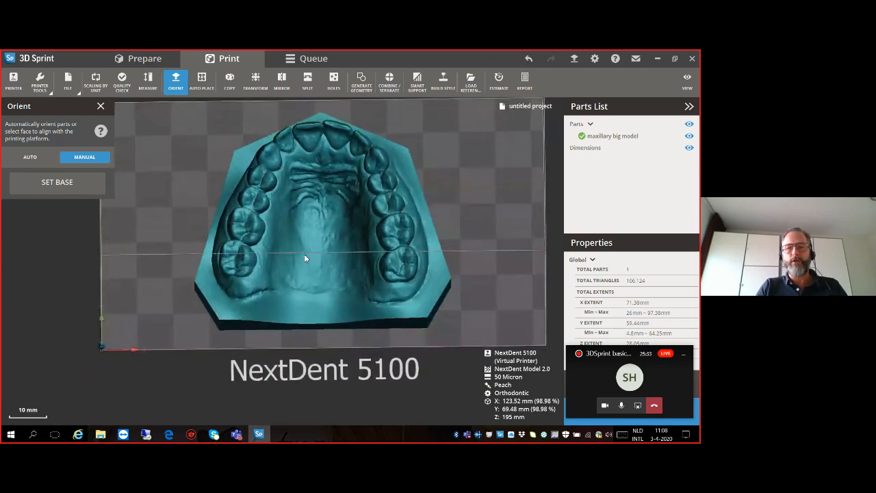
{"action": "right_click_drag", "start_coordinate": [306, 225], "coordinate": [308, 235]}
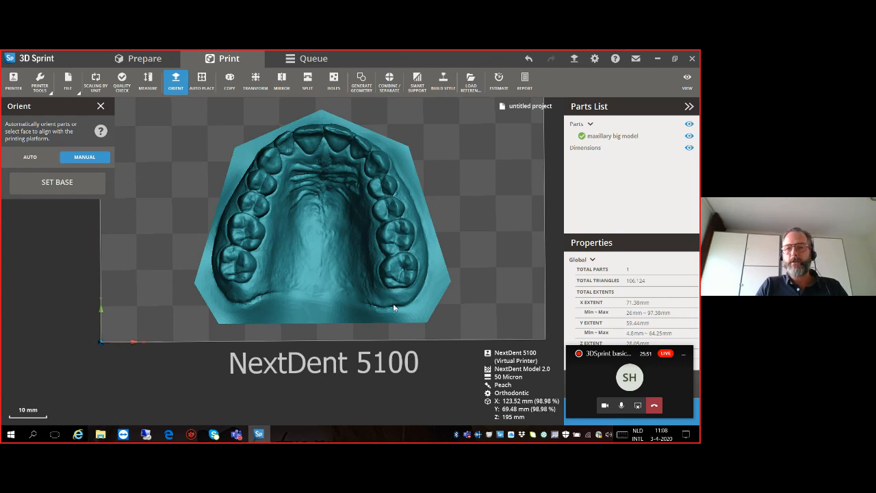
{"action": "left_click", "coordinate": [100, 106]}
{"action": "left_click", "coordinate": [230, 185]}
{"action": "mouse_move", "coordinate": [290, 198]}
{"action": "right_mouse_down"}
{"action": "mouse_move", "coordinate": [289, 210]}
{"action": "mouse_move", "coordinate": [288, 201]}
{"action": "right_mouse_up"}
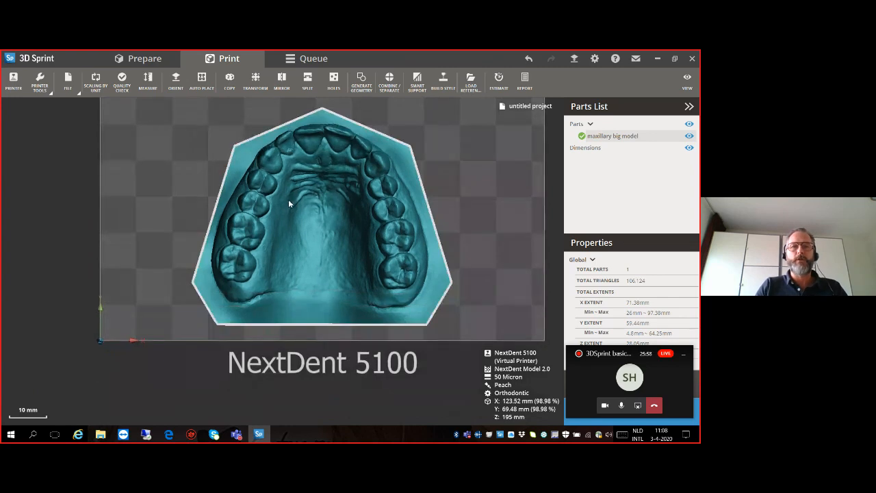
- Draw a Split line cut around the outside of the dental arch, from one rear corner of the model to the other
{"action": "left_click", "coordinate": [309, 83]}
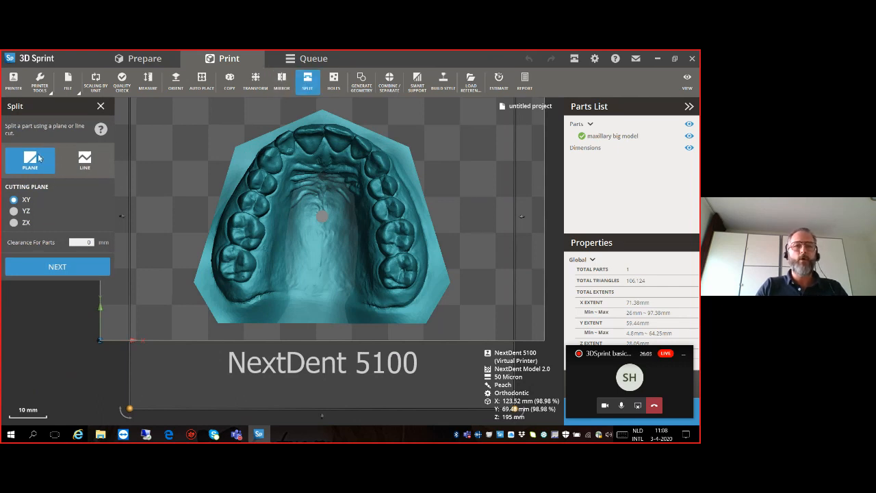
{"action": "left_click", "coordinate": [72, 164]}
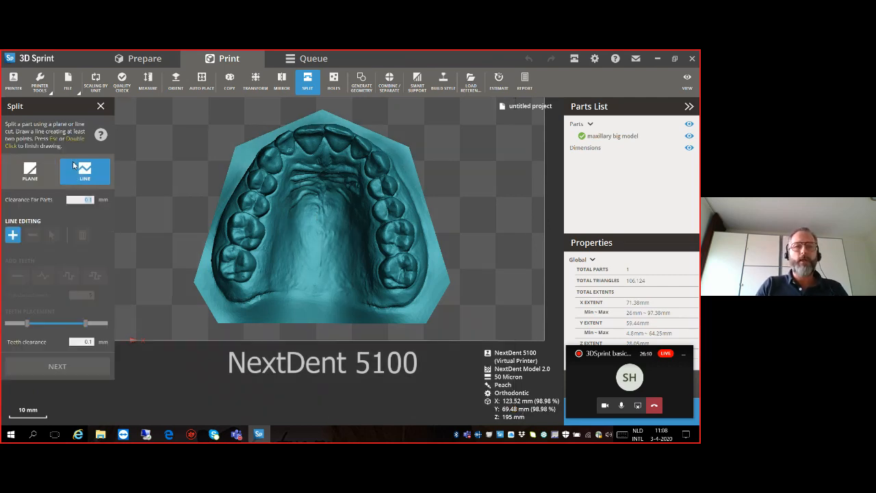
{"action": "left_click", "coordinate": [200, 302]}
{"action": "left_click", "coordinate": [213, 245]}
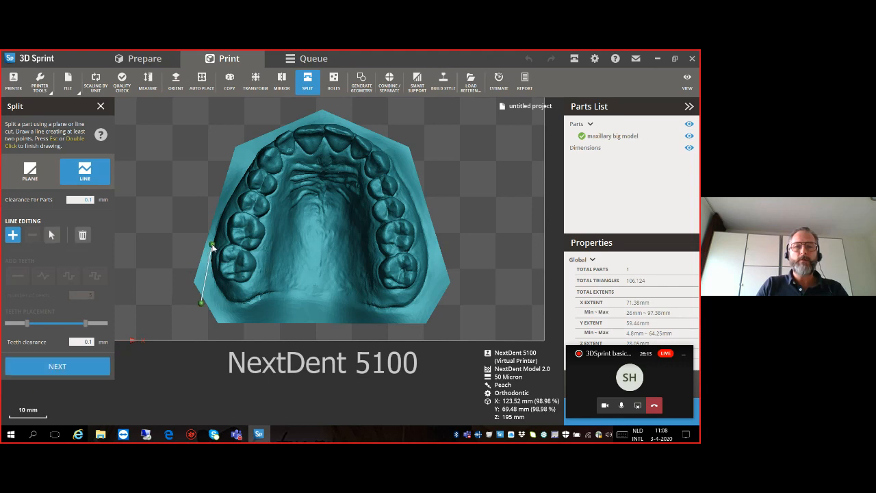
{"action": "left_click", "coordinate": [245, 161]}
{"action": "left_click", "coordinate": [263, 139]}
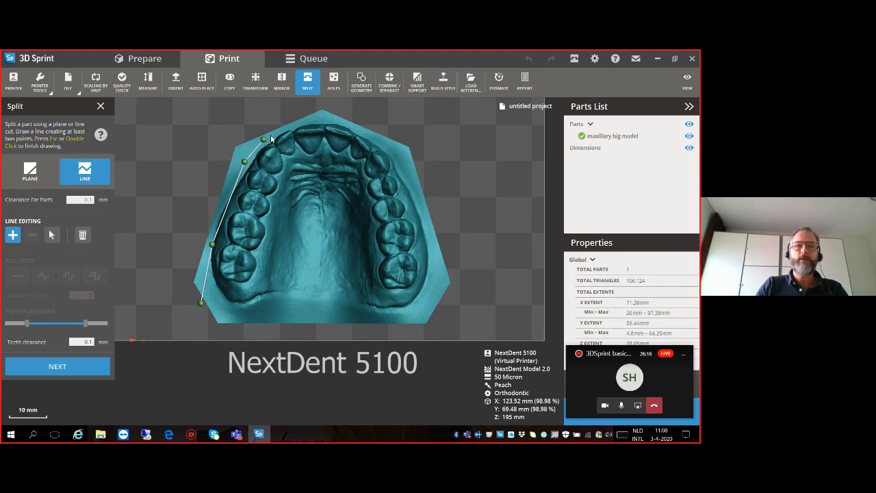
{"action": "left_click", "coordinate": [299, 124]}
{"action": "left_click", "coordinate": [325, 121]}
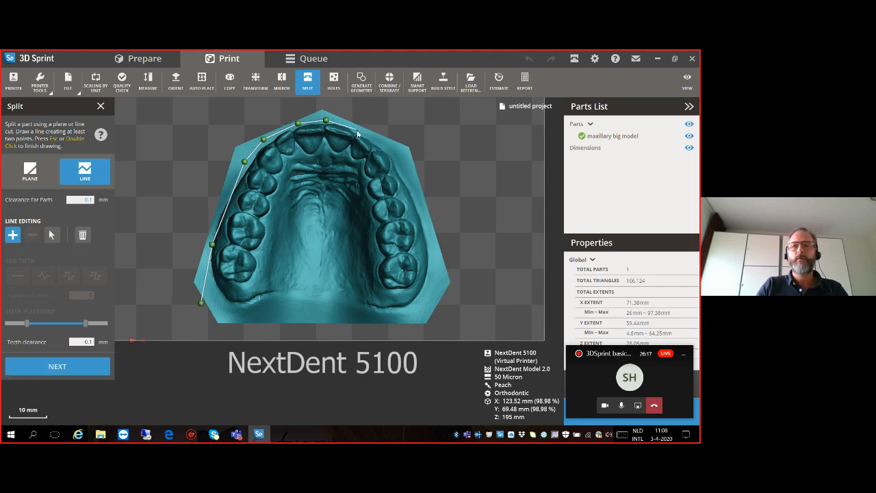
{"action": "left_click", "coordinate": [394, 156]}
{"action": "left_click", "coordinate": [419, 202]}
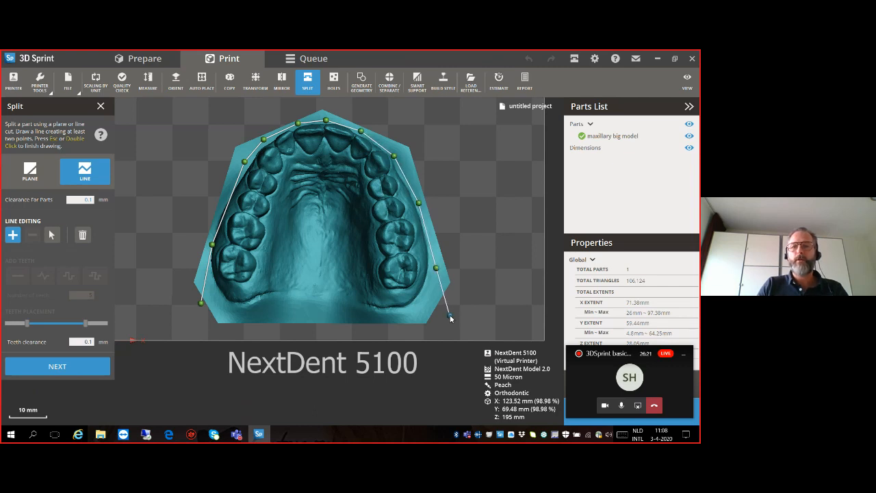
{"action": "double_click", "coordinate": [451, 318]}
- Split the model along the outer line and delete the excess rim outside the dental arch
{"action": "left_click", "coordinate": [83, 370]}
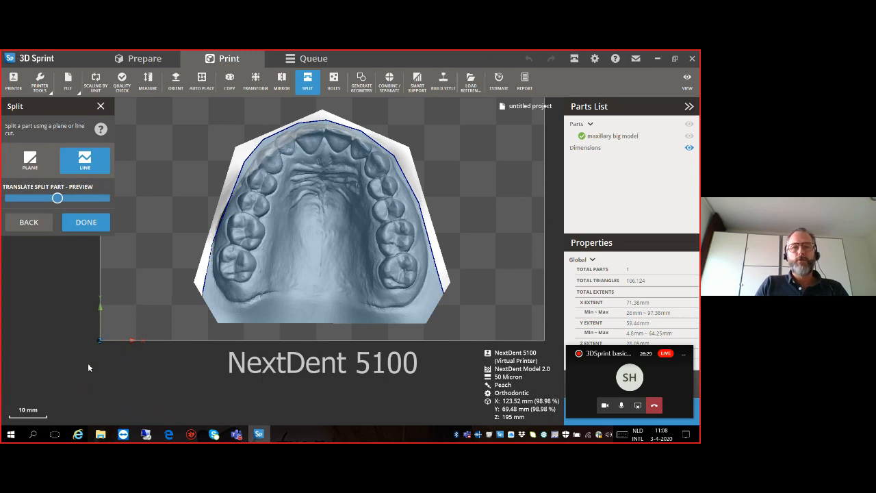
{"action": "left_click", "coordinate": [91, 223]}
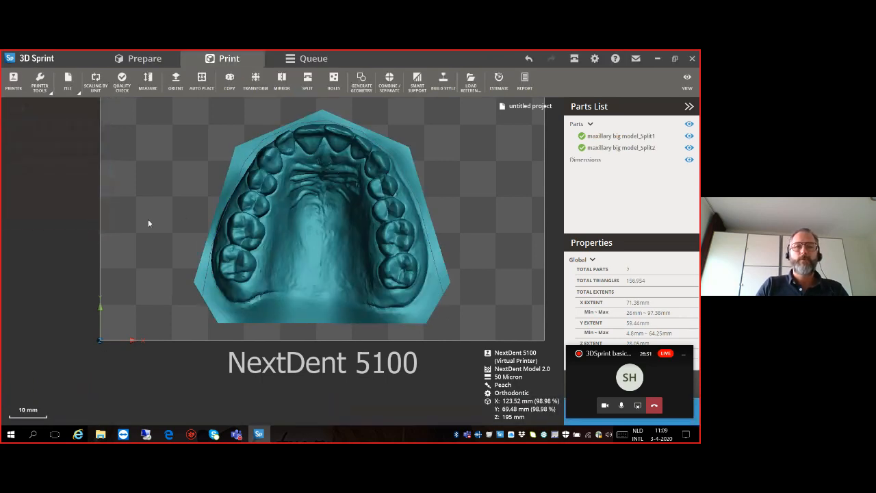
{"action": "left_click", "coordinate": [215, 228]}
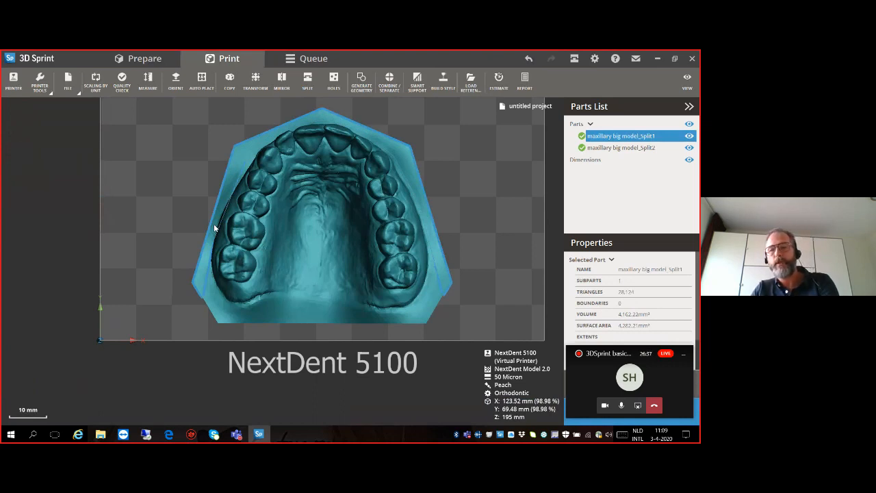
{"action": "key", "text": "Delete"}
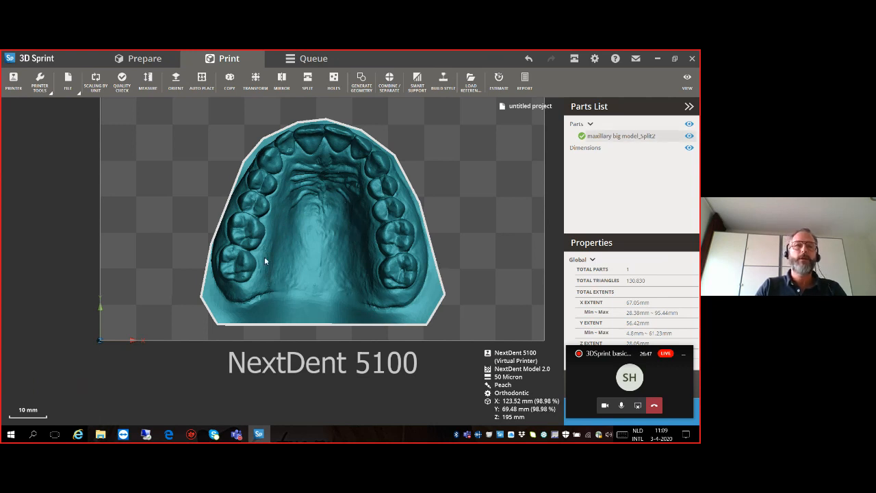
- Draw a second Split line cut behind the molars and along the inner side of the teeth, enclosing the palate
{"action": "left_click", "coordinate": [306, 88]}
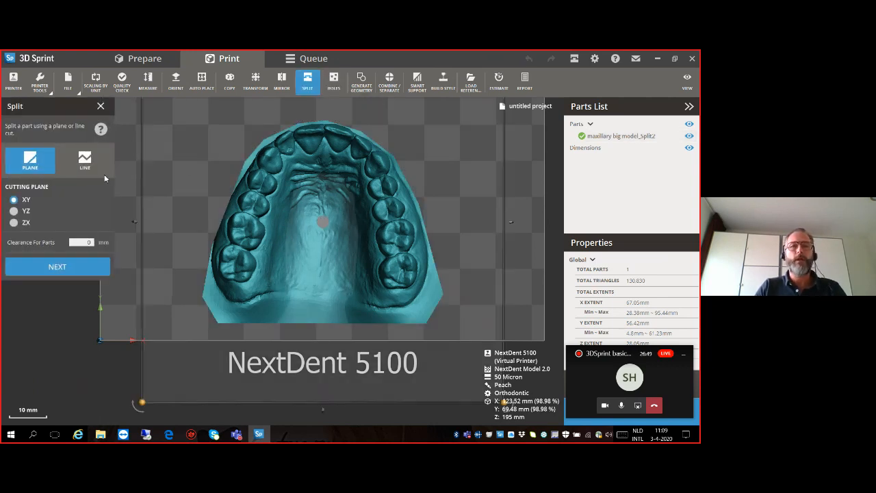
{"action": "left_click", "coordinate": [86, 165]}
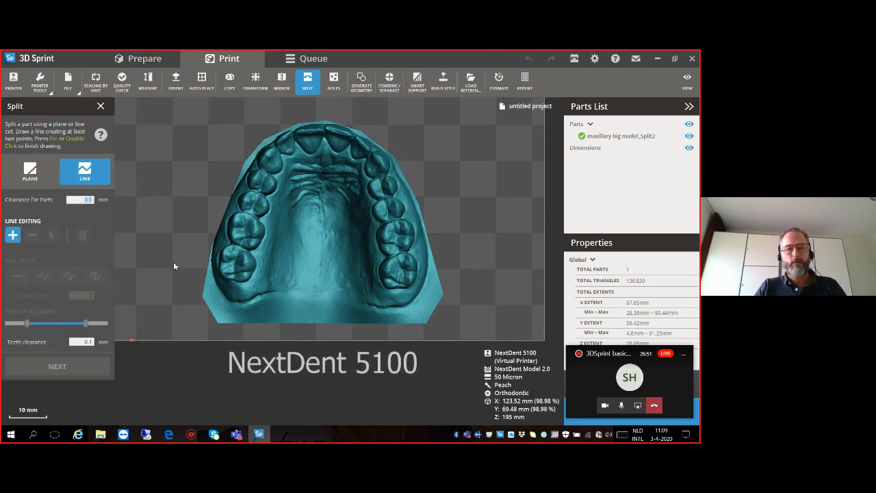
{"action": "left_click", "coordinate": [198, 278]}
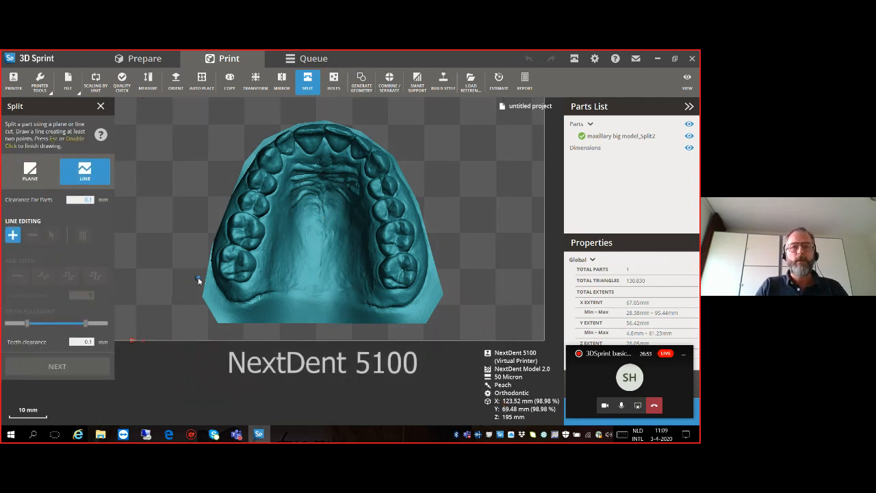
{"action": "left_click", "coordinate": [268, 283]}
{"action": "left_click", "coordinate": [276, 222]}
{"action": "left_click", "coordinate": [287, 180]}
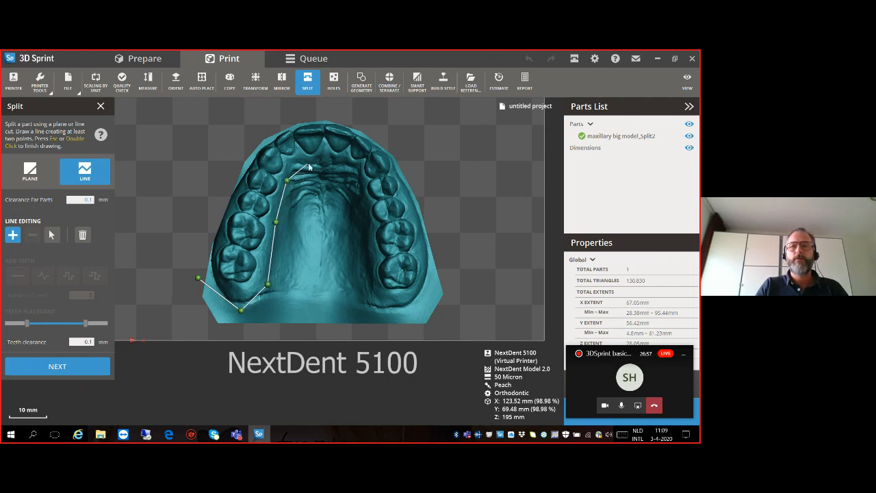
{"action": "left_click", "coordinate": [343, 175]}
{"action": "left_click", "coordinate": [360, 217]}
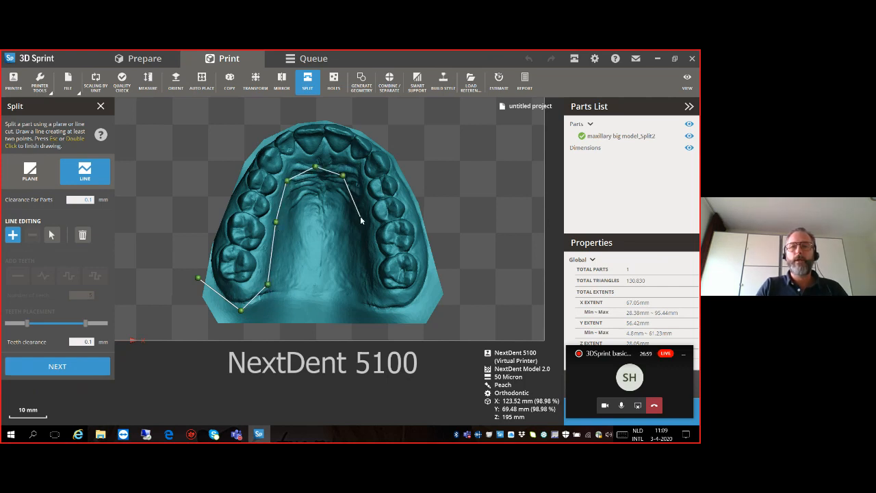
{"action": "left_click", "coordinate": [368, 276]}
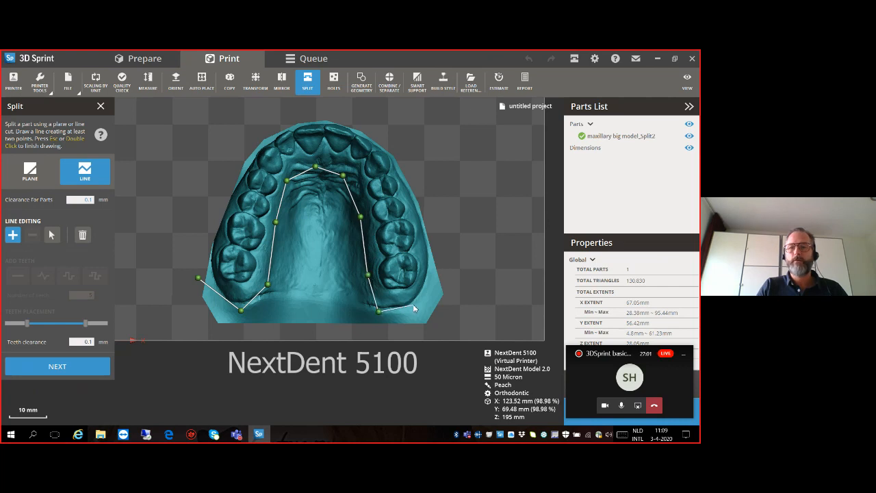
{"action": "double_click", "coordinate": [445, 267]}
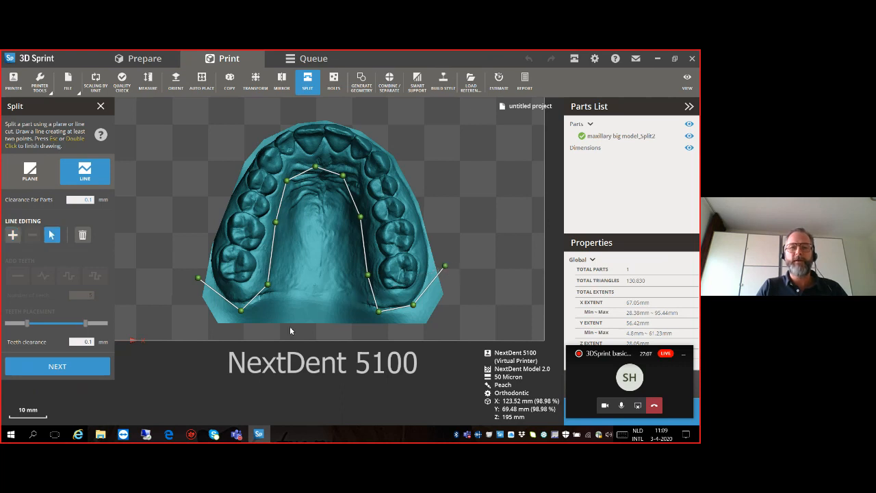
- Split the model along the inner line and delete the palate and rear base part
{"action": "left_click", "coordinate": [43, 367]}
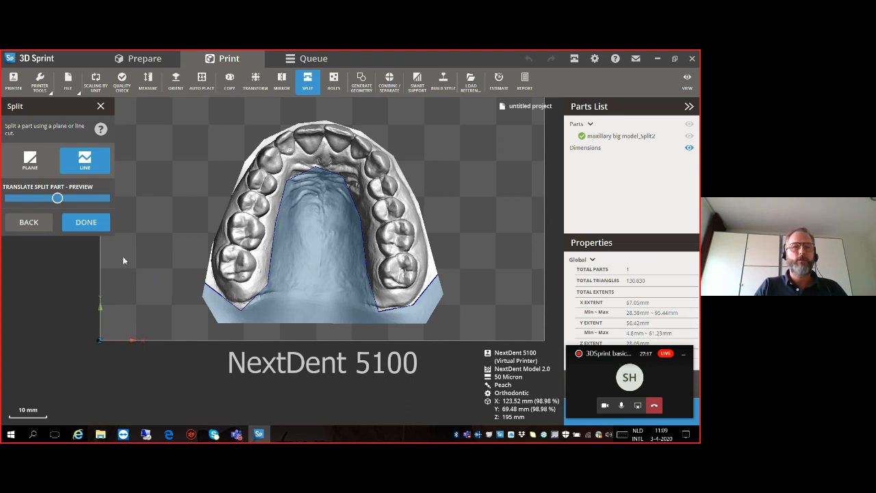
{"action": "left_click", "coordinate": [87, 223]}
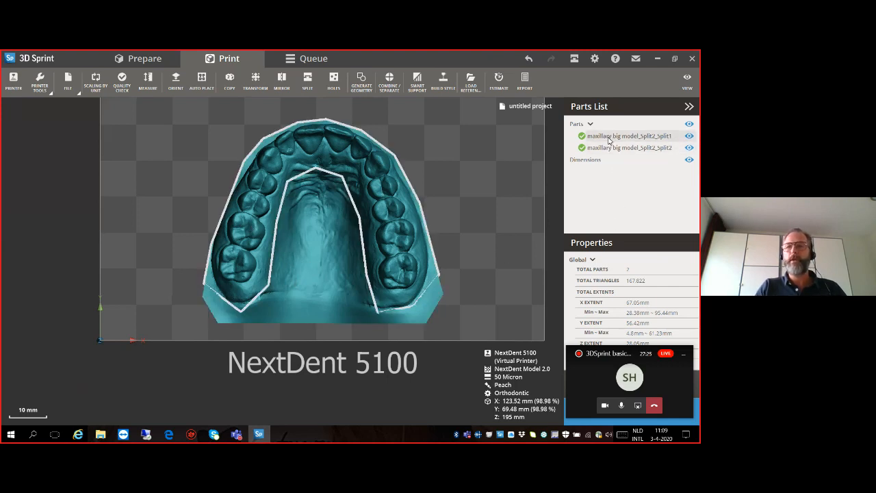
{"action": "left_click", "coordinate": [316, 270]}
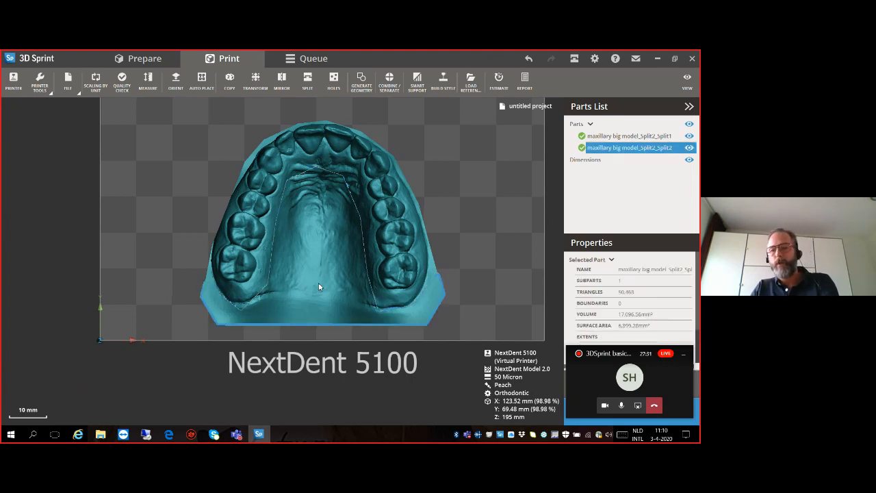
{"action": "key", "text": "Delete"}
- Hollow the remaining horseshoe-shaped arch with the Holes command and leave it without adding any drain holes
{"action": "right_click_drag", "start_coordinate": [327, 293], "coordinate": [335, 245]}
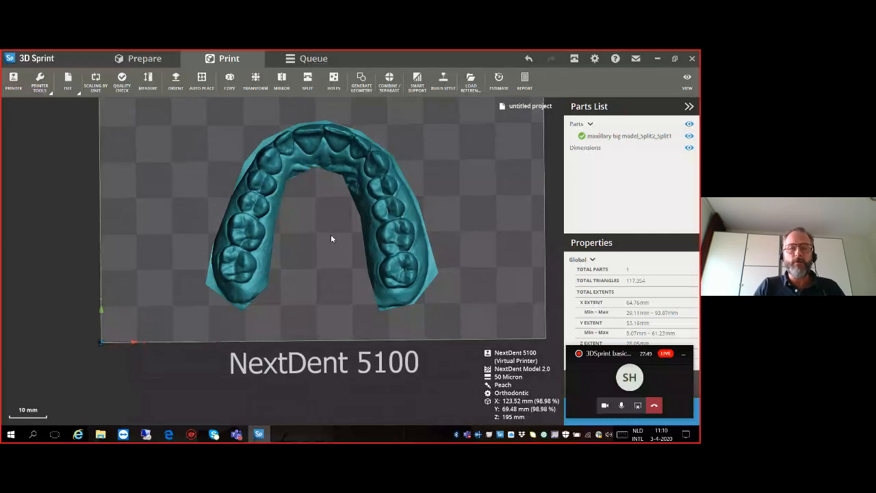
{"action": "left_click", "coordinate": [260, 256]}
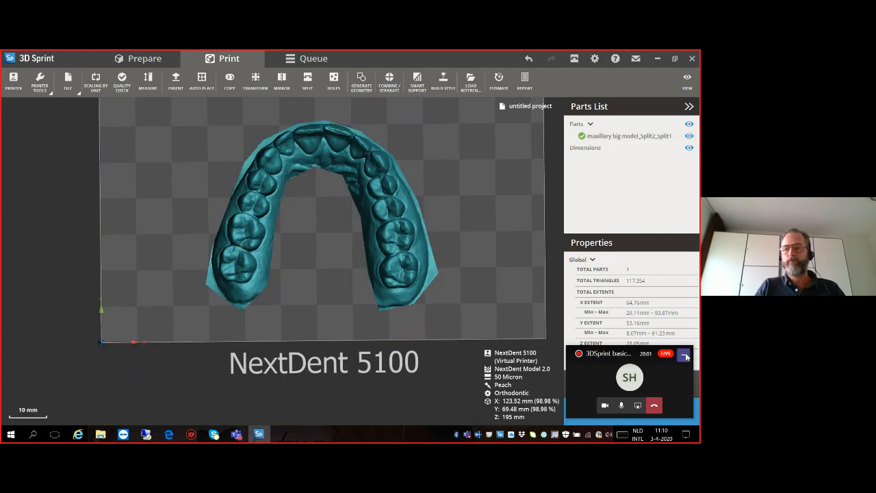
{"action": "left_click", "coordinate": [683, 353]}
{"action": "left_click", "coordinate": [411, 234]}
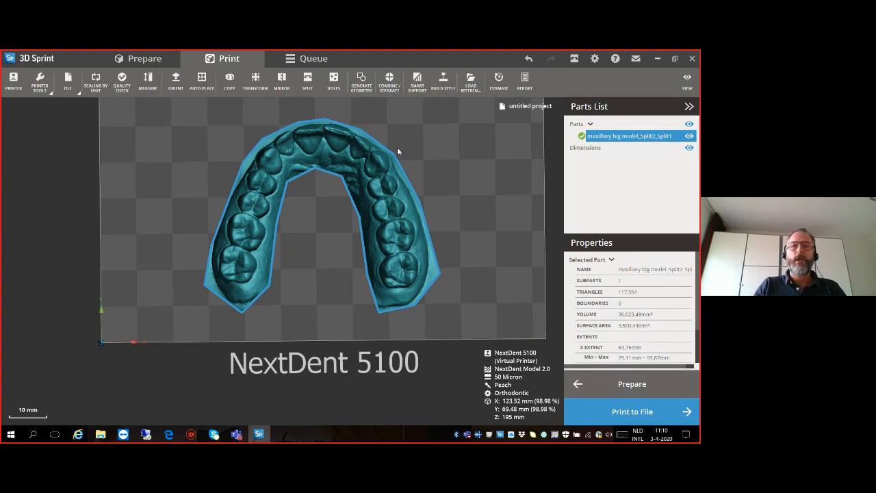
{"action": "left_click", "coordinate": [334, 81]}
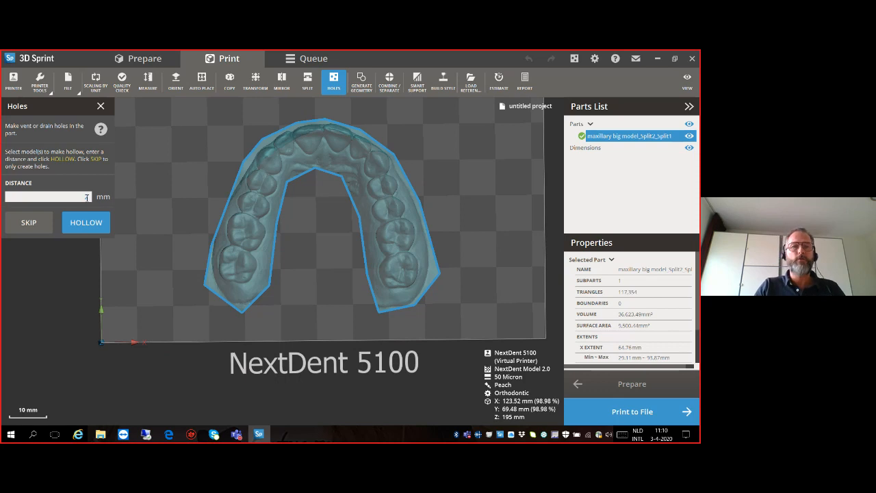
{"action": "left_click", "coordinate": [98, 227]}
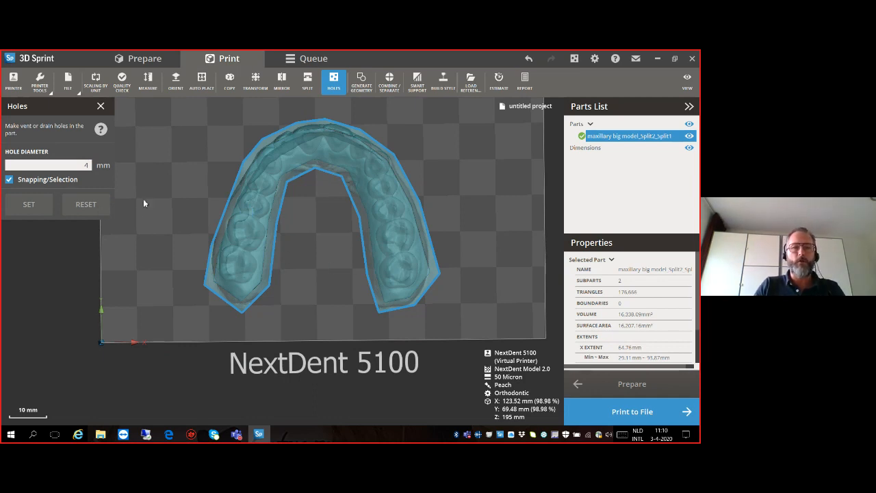
{"action": "left_click", "coordinate": [105, 112]}
- Set the shading to Transparent and examine the hollowed arch's inner cavity and walls from the side
{"action": "mouse_move", "coordinate": [285, 270]}
{"action": "right_mouse_down"}
{"action": "mouse_move", "coordinate": [275, 180]}
{"action": "mouse_move", "coordinate": [274, 250]}
{"action": "mouse_move", "coordinate": [295, 257]}
{"action": "right_mouse_up"}
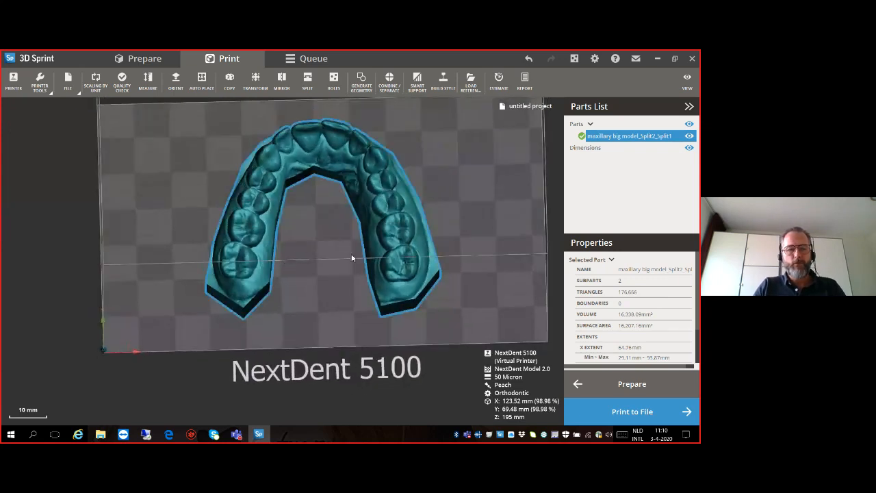
{"action": "middle_click_drag", "start_coordinate": [335, 262], "coordinate": [224, 288]}
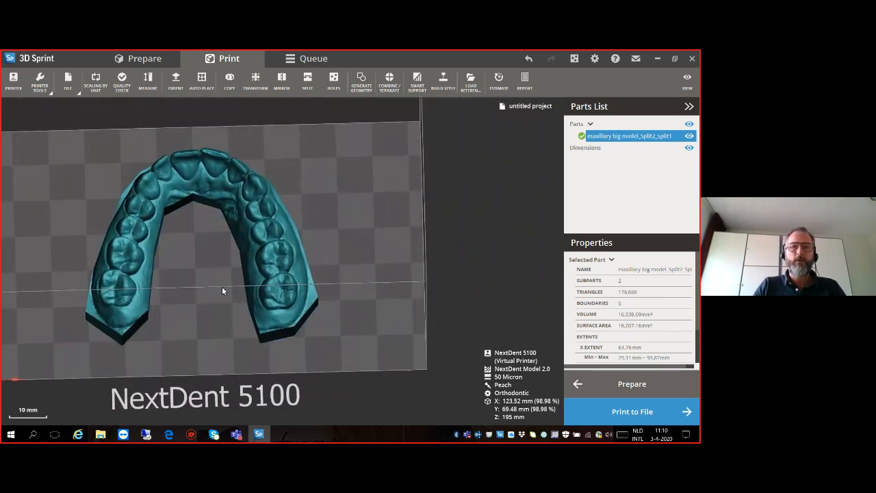
{"action": "left_click", "coordinate": [687, 80]}
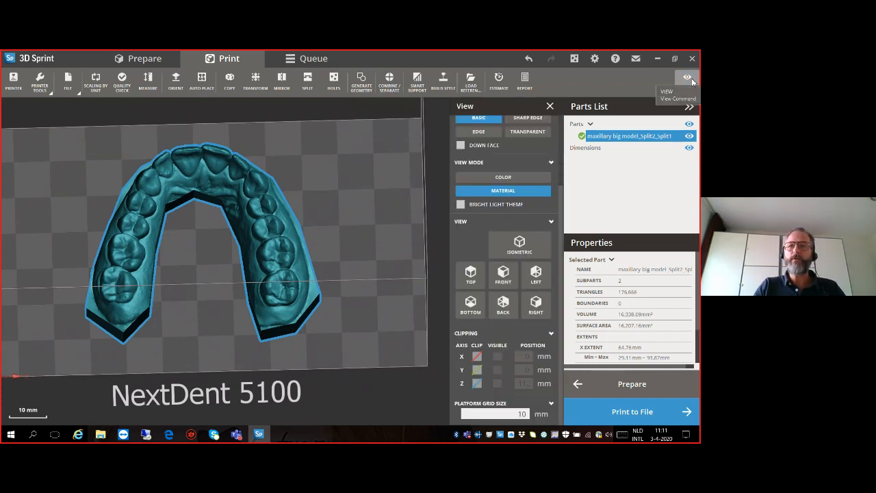
{"action": "left_click", "coordinate": [528, 132]}
{"action": "right_click_drag", "start_coordinate": [341, 263], "coordinate": [306, 205]}
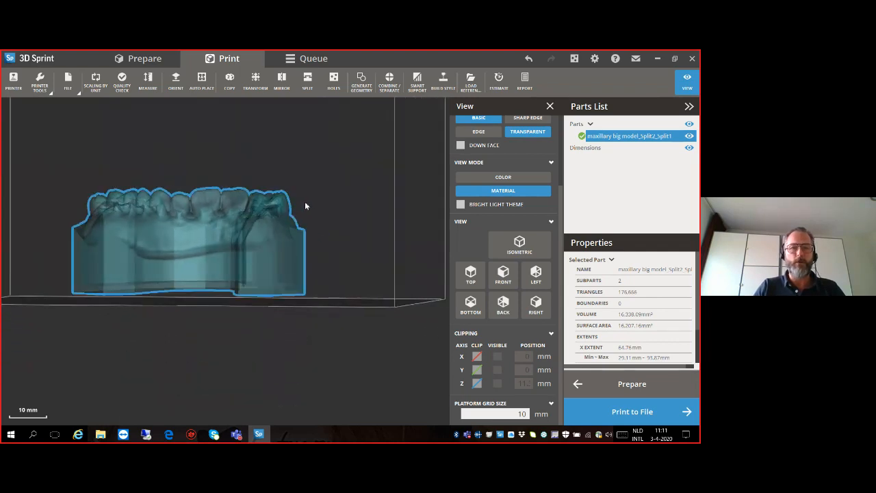
{"action": "scroll", "coordinate": [280, 267], "scroll_direction": "up", "scroll_amount": 6}
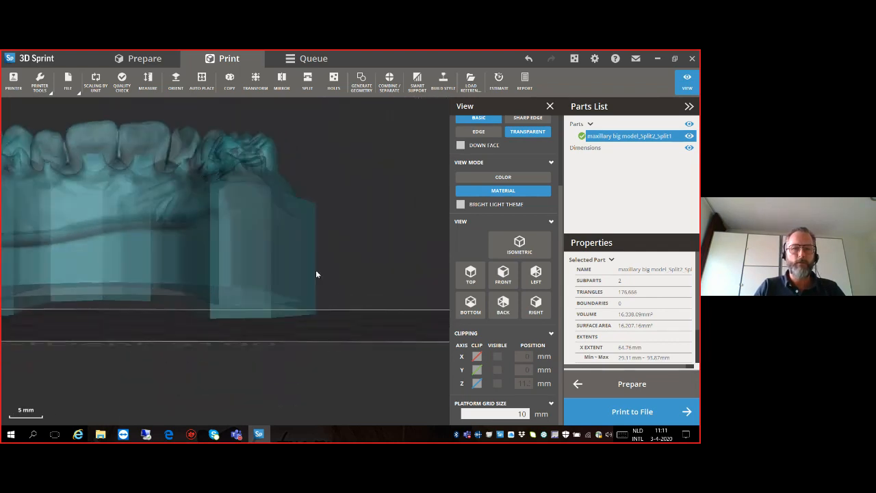
{"action": "scroll", "coordinate": [276, 265], "scroll_direction": "down", "scroll_amount": 6}
{"action": "right_click_drag", "start_coordinate": [279, 259], "coordinate": [429, 215]}
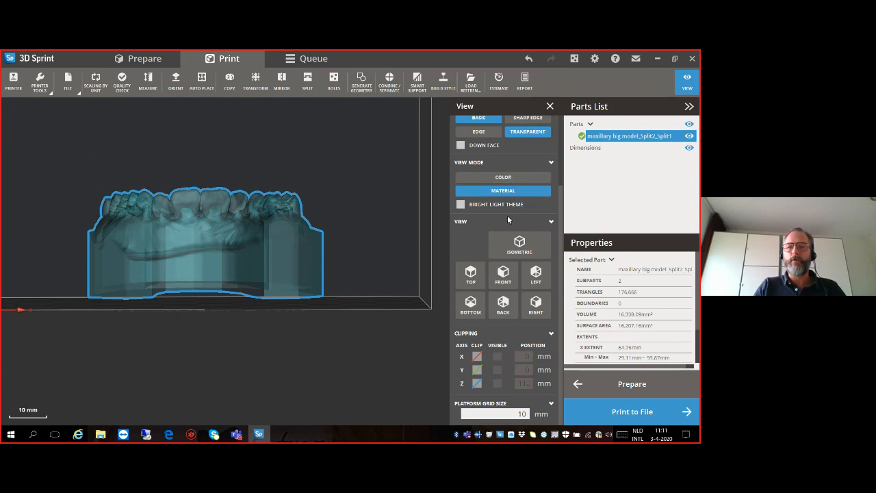
- Examine the transparent hollowed arch from the front at closer and wider zoom levels
{"action": "scroll", "coordinate": [494, 203], "scroll_direction": "up", "scroll_amount": 2}
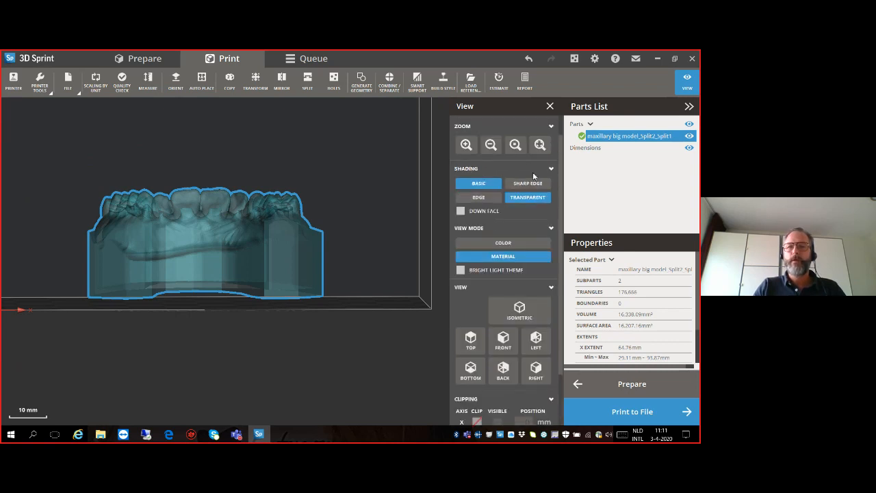
{"action": "left_click", "coordinate": [466, 145]}
{"action": "left_click", "coordinate": [492, 145]}
{"action": "left_click", "coordinate": [466, 145]}
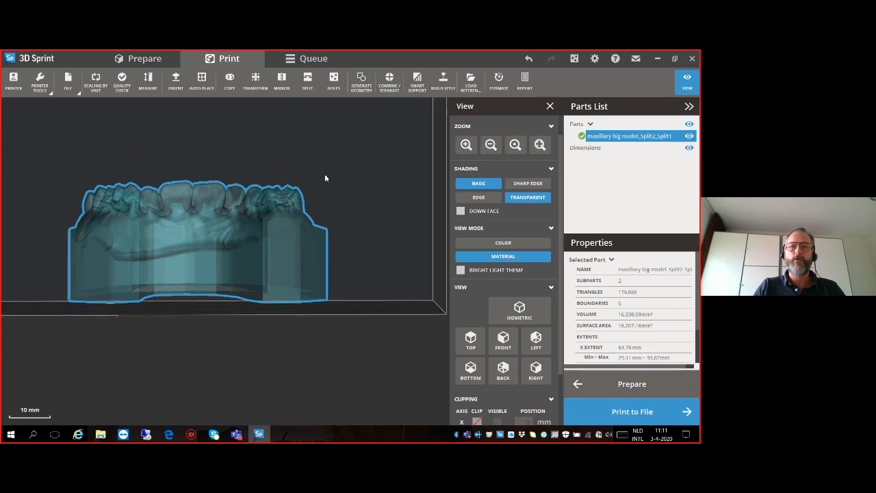
{"action": "scroll", "coordinate": [325, 177], "scroll_direction": "down", "scroll_amount": 2}
{"action": "scroll", "coordinate": [324, 178], "scroll_direction": "up", "scroll_amount": 2}
{"action": "scroll", "coordinate": [325, 178], "scroll_direction": "down", "scroll_amount": 2}
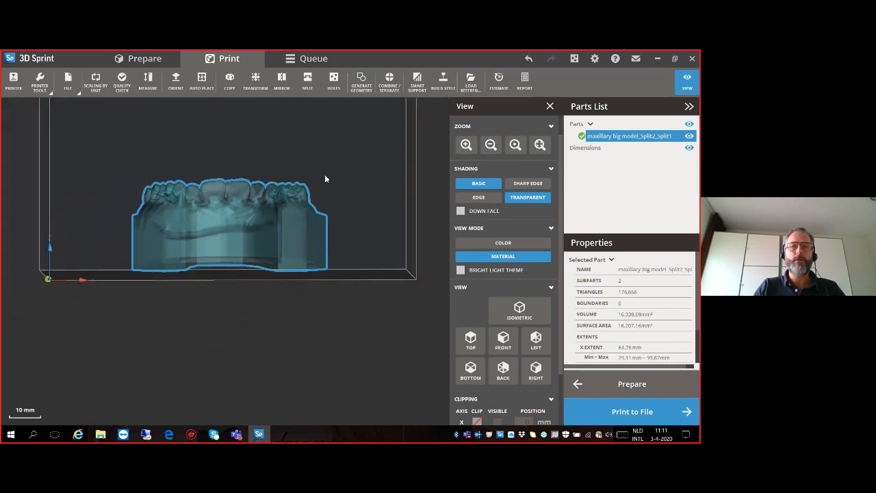
{"action": "scroll", "coordinate": [324, 183], "scroll_direction": "up", "scroll_amount": 2}
{"action": "scroll", "coordinate": [324, 181], "scroll_direction": "down", "scroll_amount": 1}
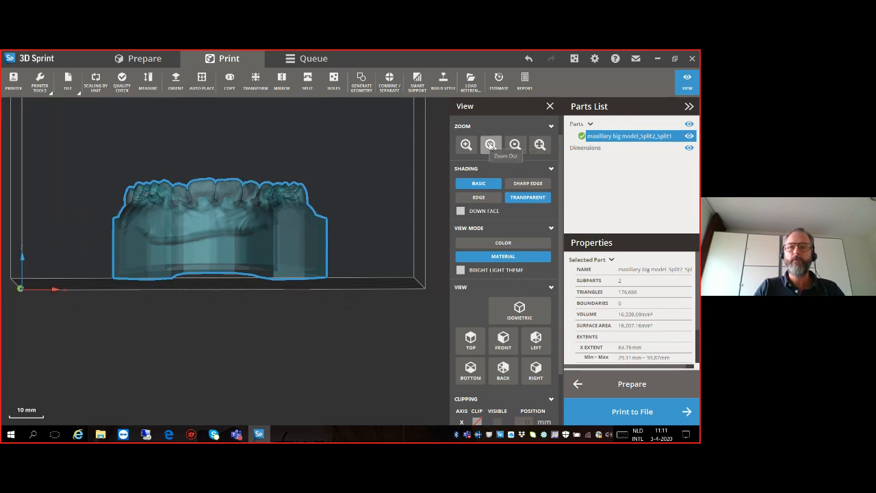
- Examine the transparent hollowed arch in the isometric, top, front, left, bottom, back and right standard views
{"action": "left_click", "coordinate": [520, 312]}
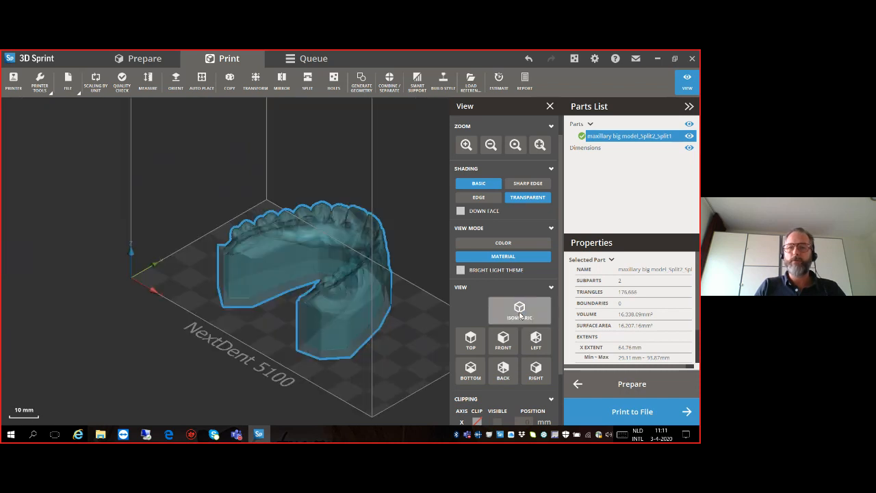
{"action": "left_click", "coordinate": [470, 339]}
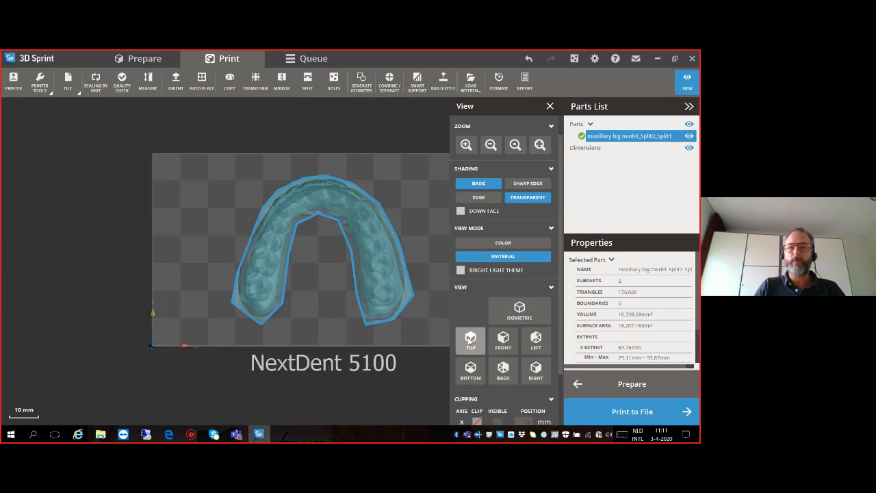
{"action": "left_click", "coordinate": [503, 339]}
{"action": "left_click", "coordinate": [536, 340]}
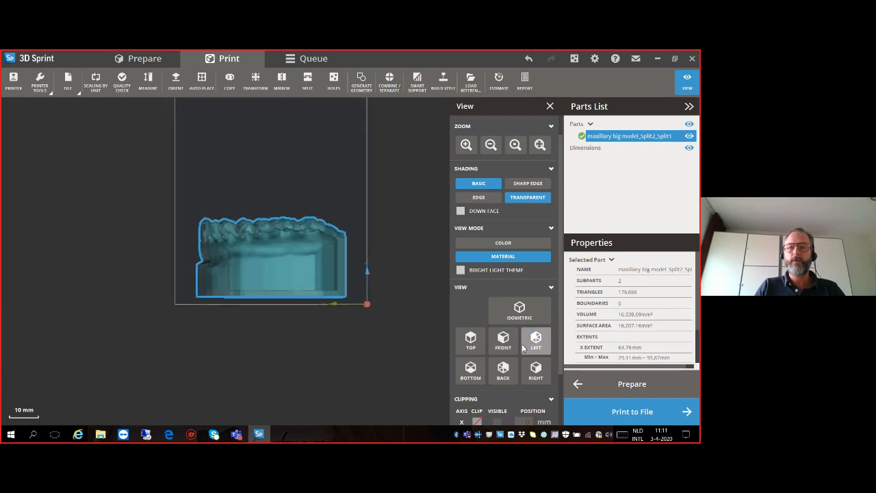
{"action": "left_click", "coordinate": [470, 370]}
{"action": "left_click", "coordinate": [503, 369]}
{"action": "left_click", "coordinate": [534, 370]}
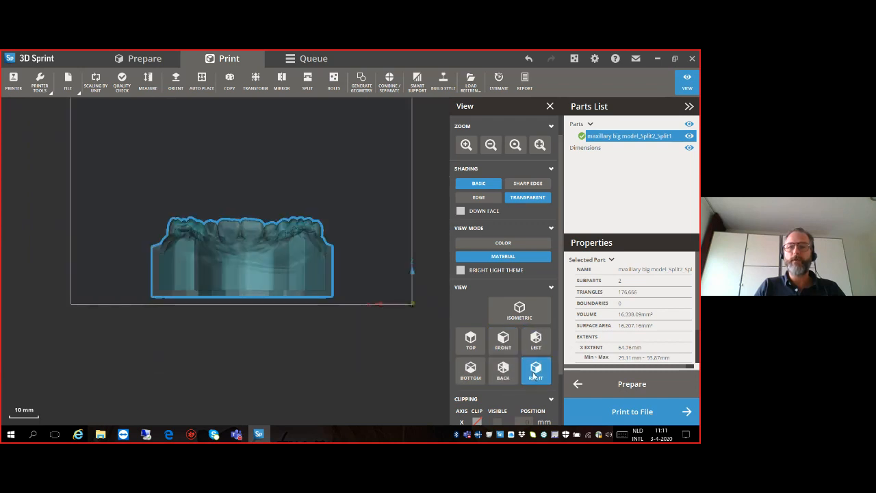
- Check the arch again in the front, left, bottom and top views and finish with a closer front view
{"action": "left_click", "coordinate": [505, 342]}
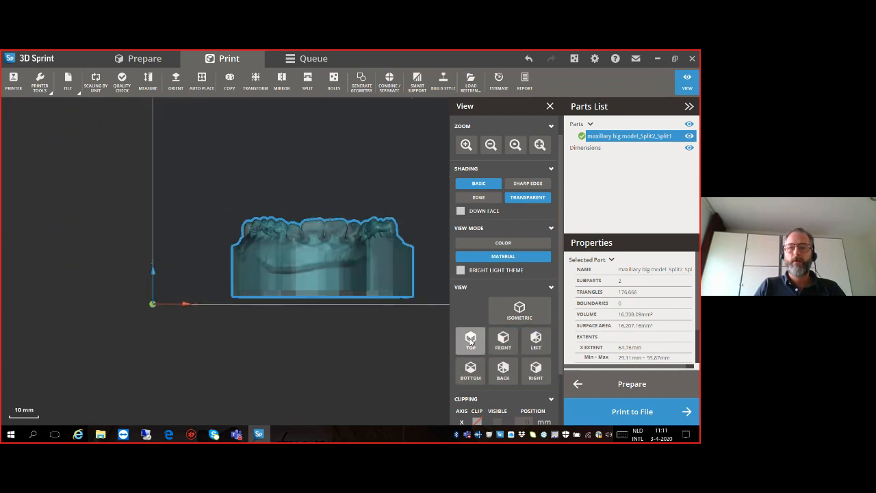
{"action": "left_click", "coordinate": [533, 342]}
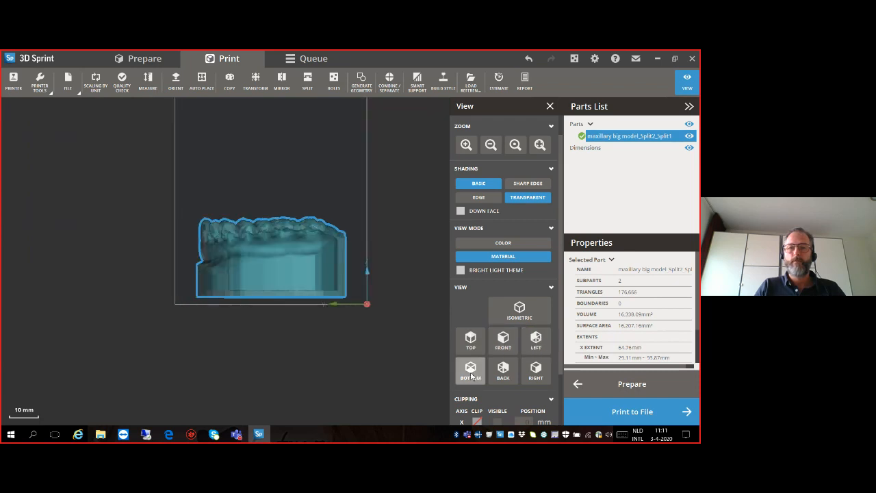
{"action": "left_click", "coordinate": [470, 370]}
{"action": "left_click", "coordinate": [470, 340]}
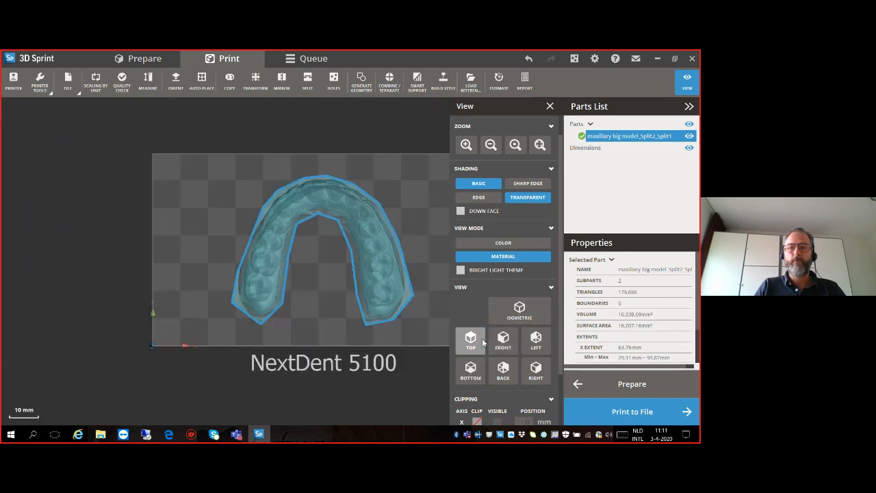
{"action": "left_click", "coordinate": [503, 340]}
{"action": "scroll", "coordinate": [334, 264], "scroll_direction": "up", "scroll_amount": 2}
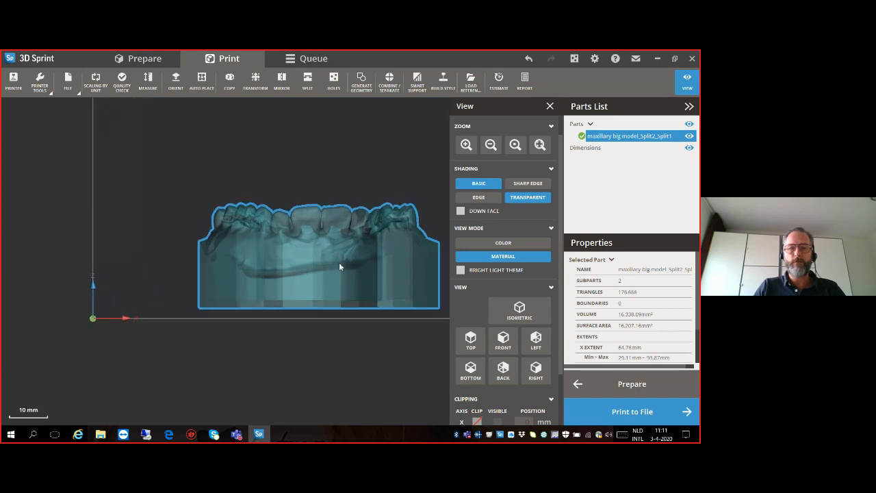
{"action": "middle_click_drag", "start_coordinate": [359, 261], "coordinate": [295, 258]}
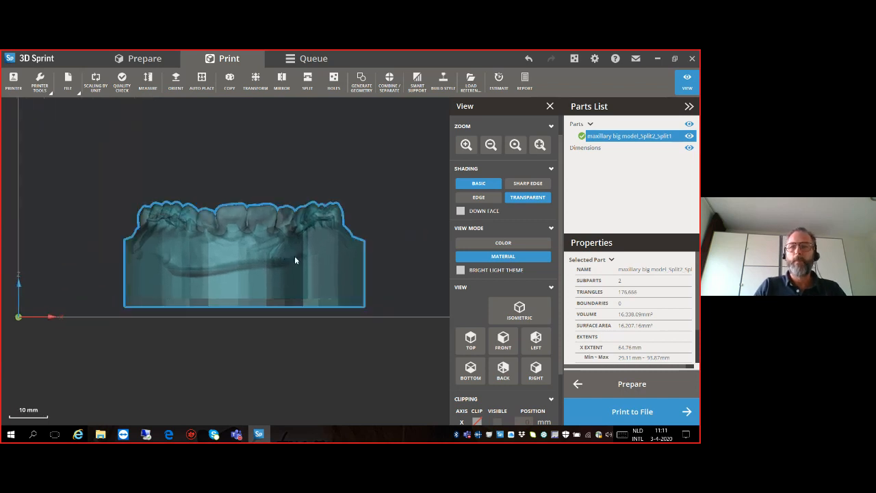
- Split the arch with a horizontal XY plane at about Z 7.5 mm without connectors and delete the thin base slab
{"action": "left_click", "coordinate": [549, 106]}
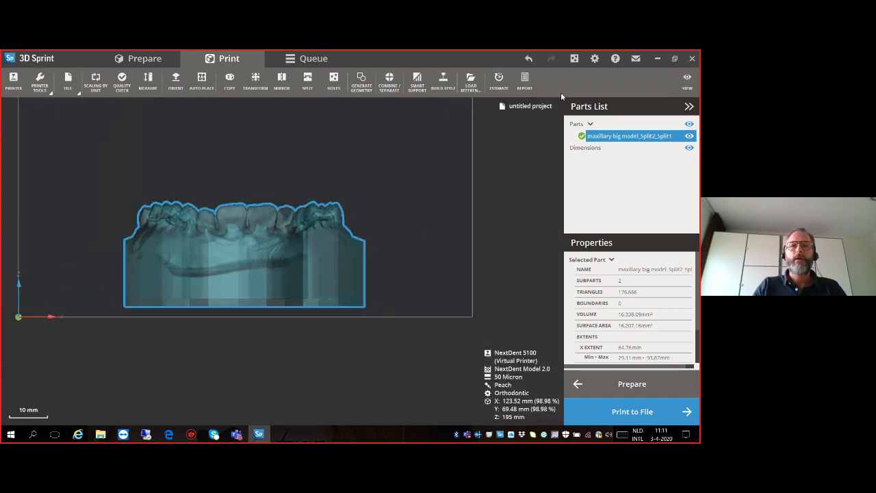
{"action": "left_click", "coordinate": [308, 81]}
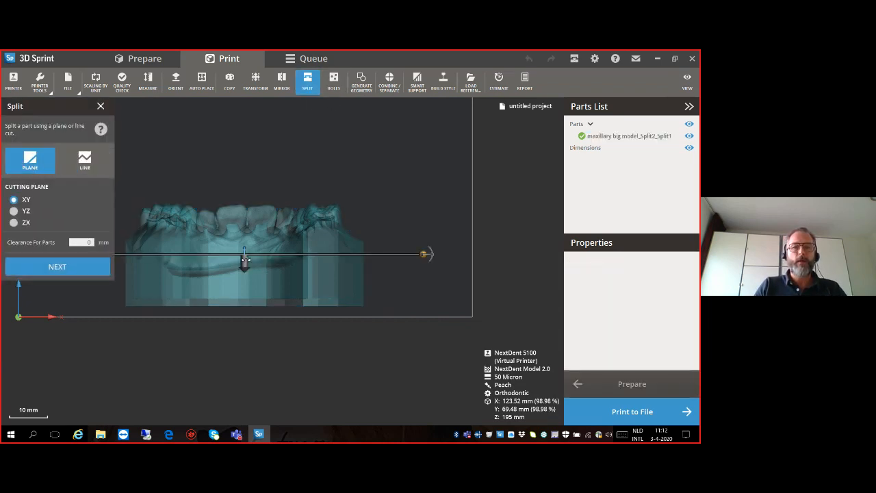
{"action": "left_click_drag", "start_coordinate": [245, 255], "coordinate": [245, 303]}
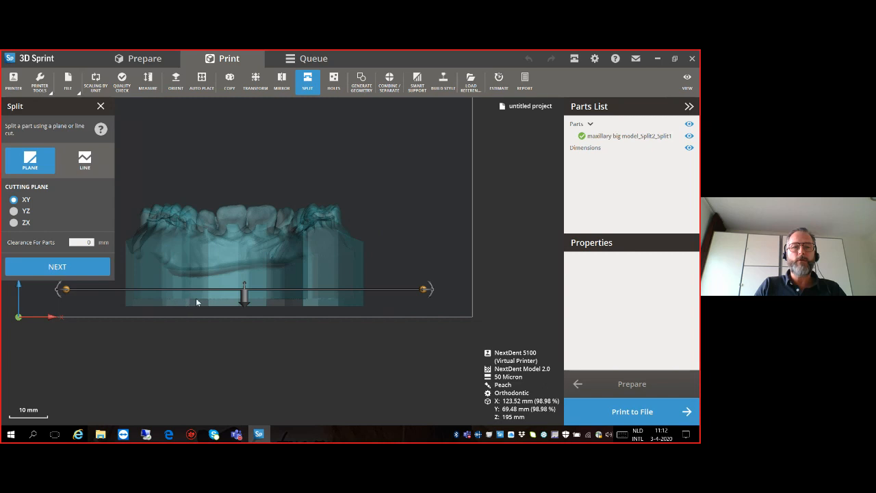
{"action": "left_click", "coordinate": [82, 268]}
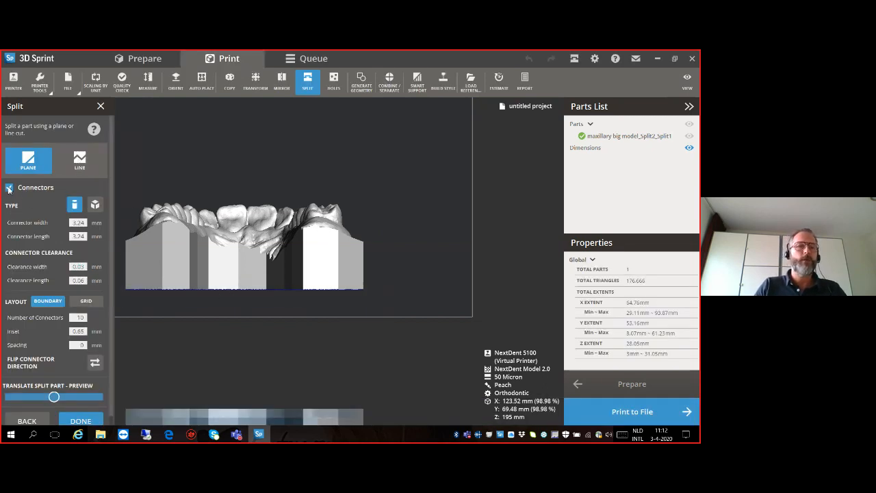
{"action": "left_click", "coordinate": [9, 188]}
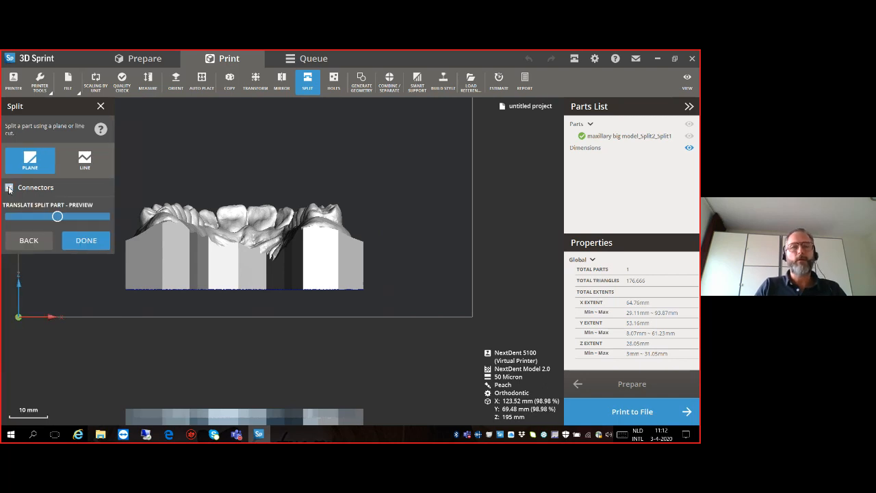
{"action": "left_click", "coordinate": [93, 240]}
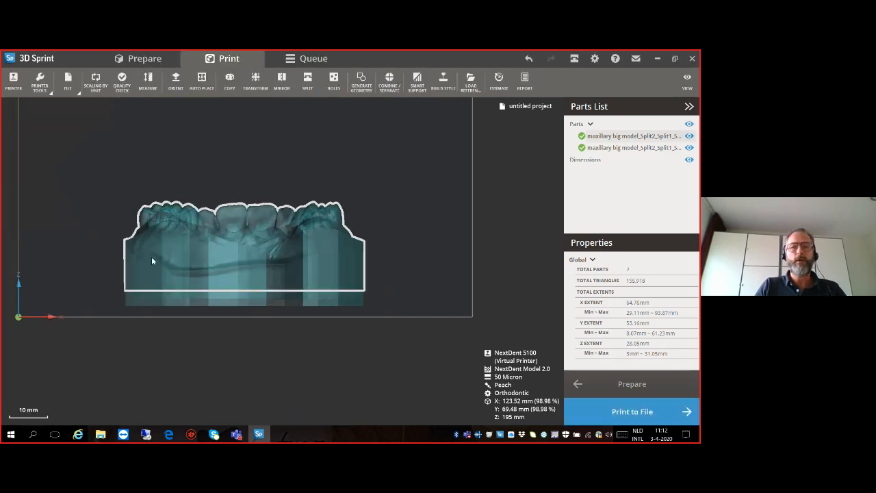
{"action": "left_click", "coordinate": [167, 301]}
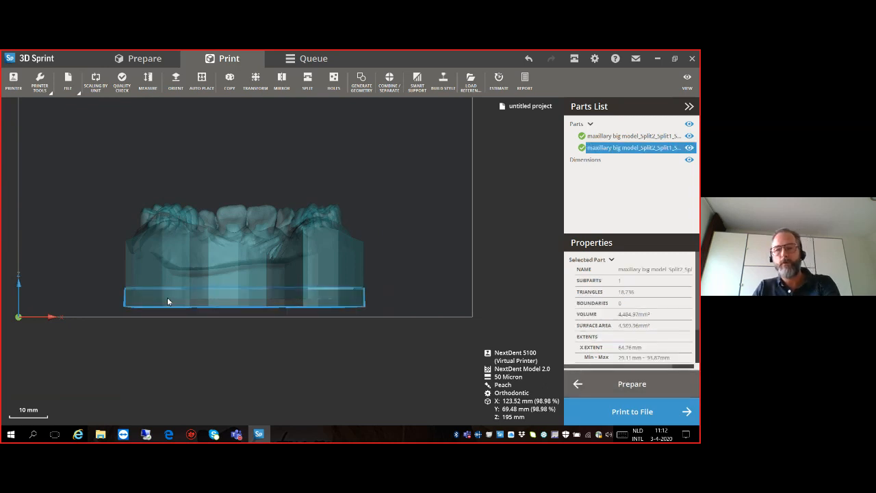
{"action": "key", "text": "Delete"}
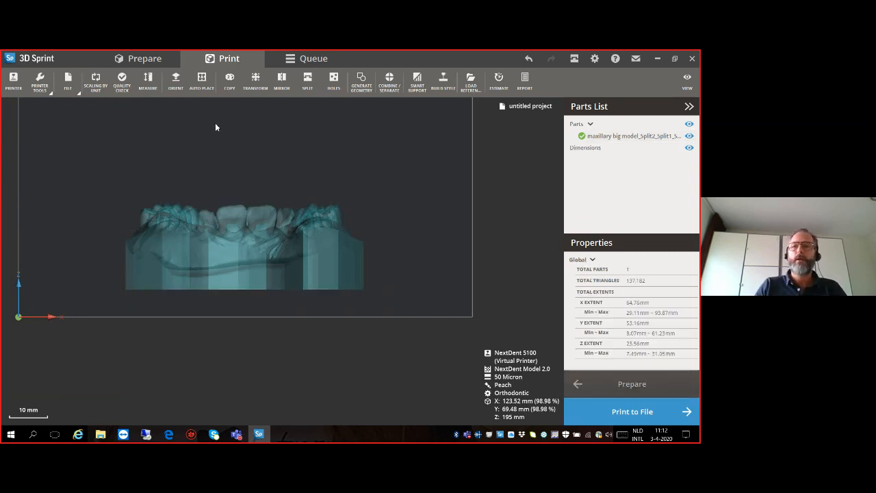
- Turn off Transparent shading and examine the solid arch with its base slab removed
{"action": "left_click", "coordinate": [687, 81]}
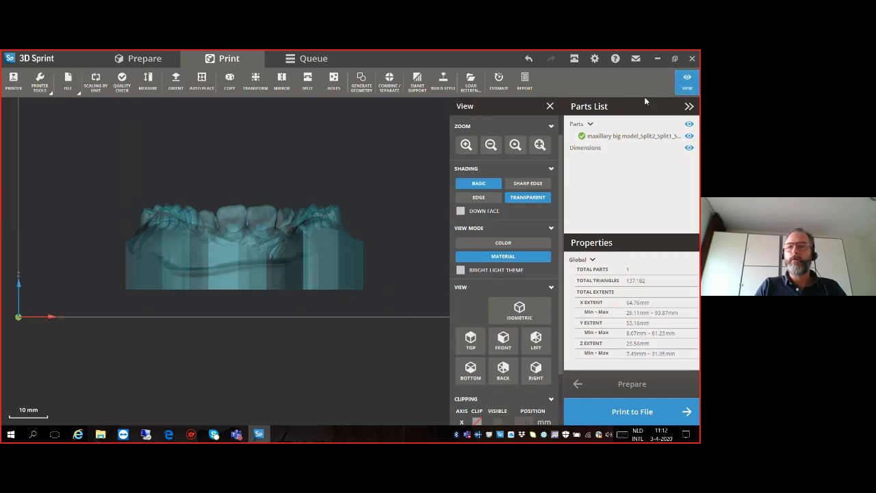
{"action": "left_click", "coordinate": [524, 198]}
{"action": "mouse_move", "coordinate": [299, 260]}
{"action": "right_mouse_down"}
{"action": "mouse_move", "coordinate": [308, 120]}
{"action": "mouse_move", "coordinate": [286, 285]}
{"action": "mouse_move", "coordinate": [361, 288]}
{"action": "mouse_move", "coordinate": [372, 280]}
{"action": "mouse_move", "coordinate": [319, 278]}
{"action": "right_mouse_up"}
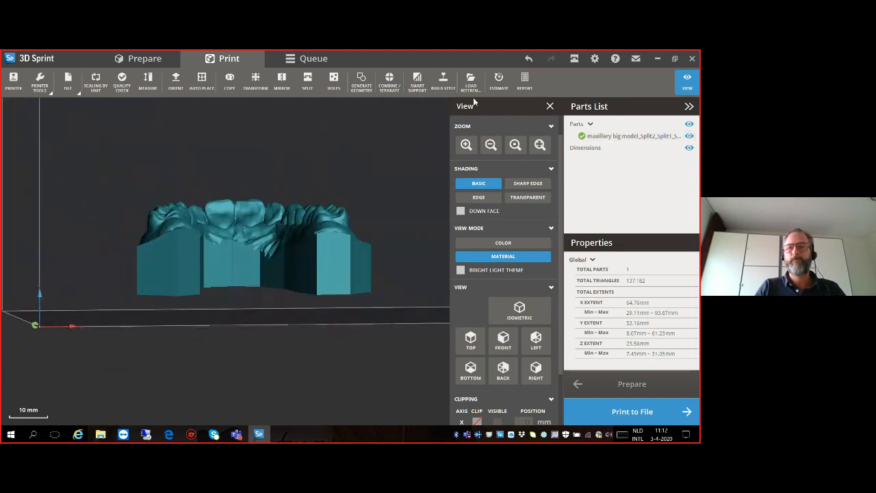
{"action": "left_click", "coordinate": [550, 106]}
{"action": "right_click_drag", "start_coordinate": [244, 237], "coordinate": [244, 182]}
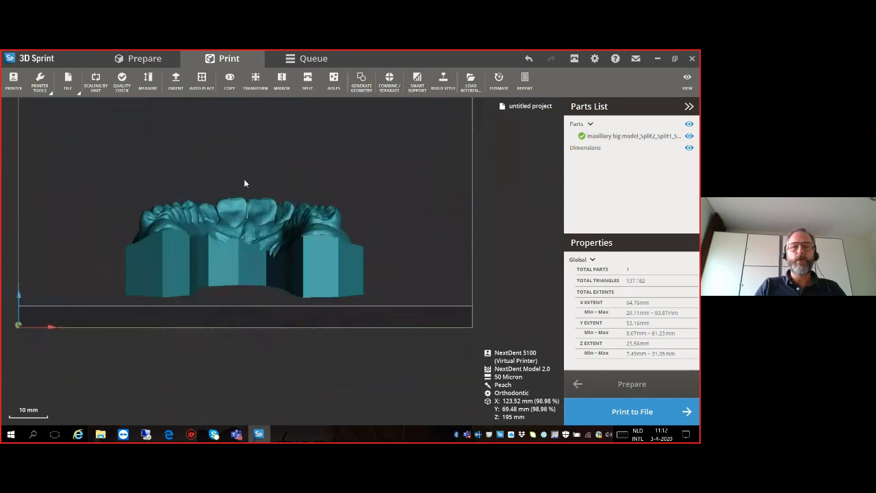
{"action": "mouse_move", "coordinate": [246, 256]}
{"action": "right_mouse_down"}
{"action": "mouse_move", "coordinate": [324, 258]}
{"action": "mouse_move", "coordinate": [156, 256]}
{"action": "mouse_move", "coordinate": [297, 270]}
{"action": "mouse_move", "coordinate": [238, 259]}
{"action": "right_mouse_up"}
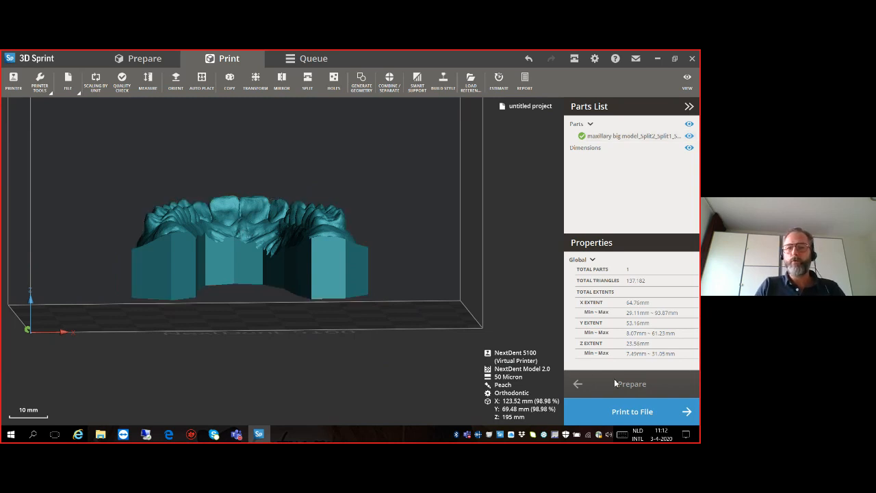
- Take the arch back to the Prepare workspace and enter NextDent as the Engrave text with the model seen from the side
{"action": "left_click", "coordinate": [326, 270]}
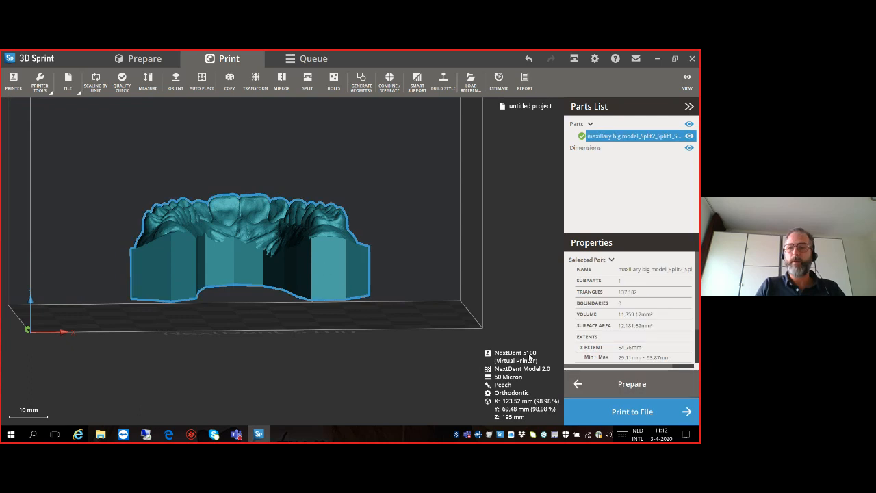
{"action": "left_click", "coordinate": [592, 381]}
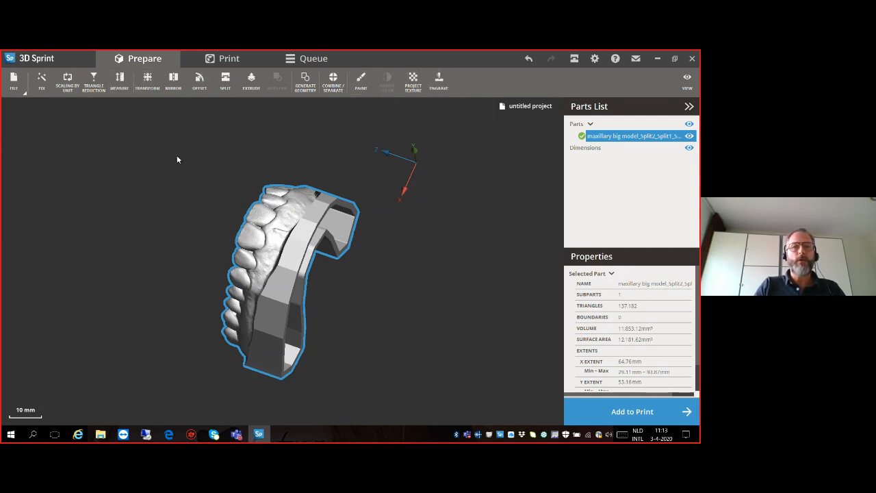
{"action": "left_click", "coordinate": [439, 82]}
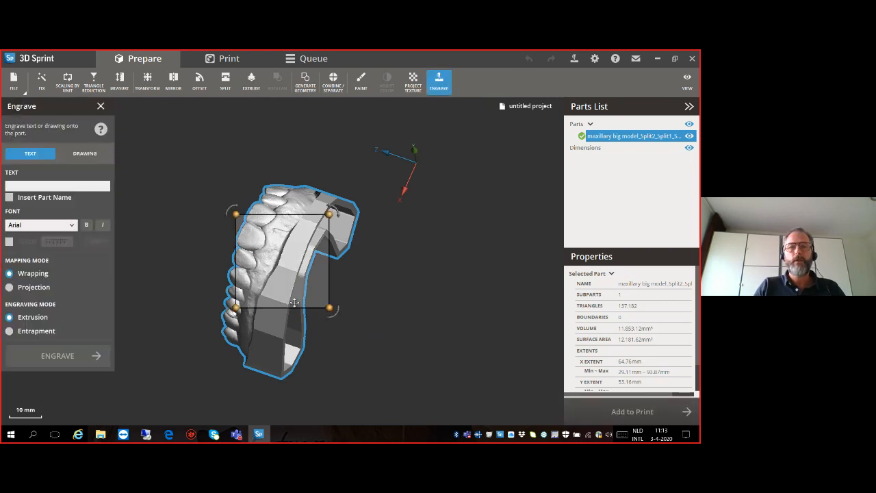
{"action": "right_click_drag", "start_coordinate": [345, 173], "coordinate": [381, 280]}
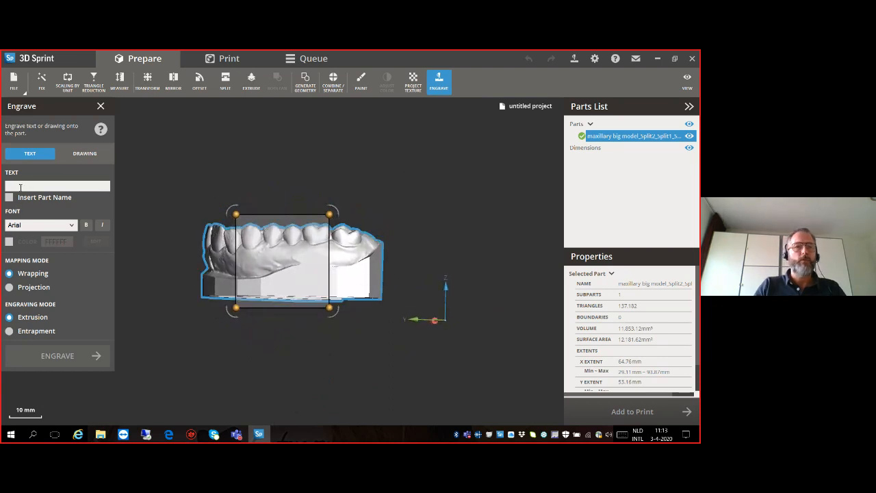
{"action": "type", "text": "N"}
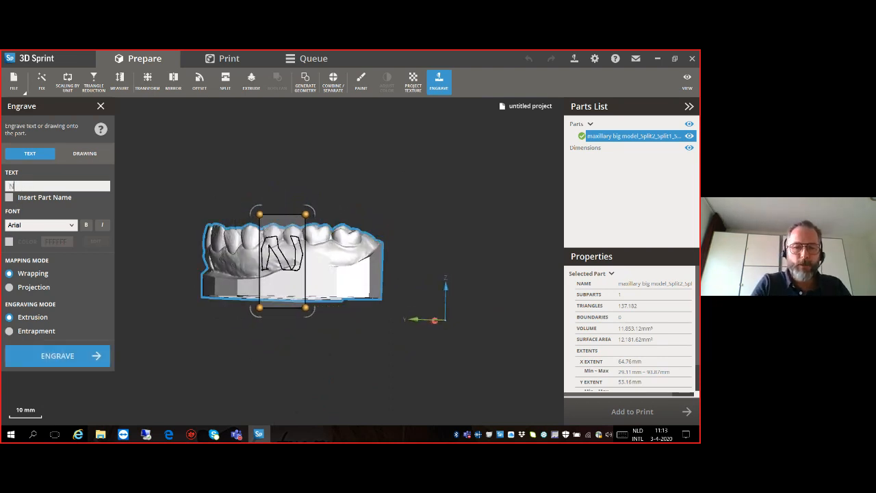
{"action": "type", "text": "ext"}
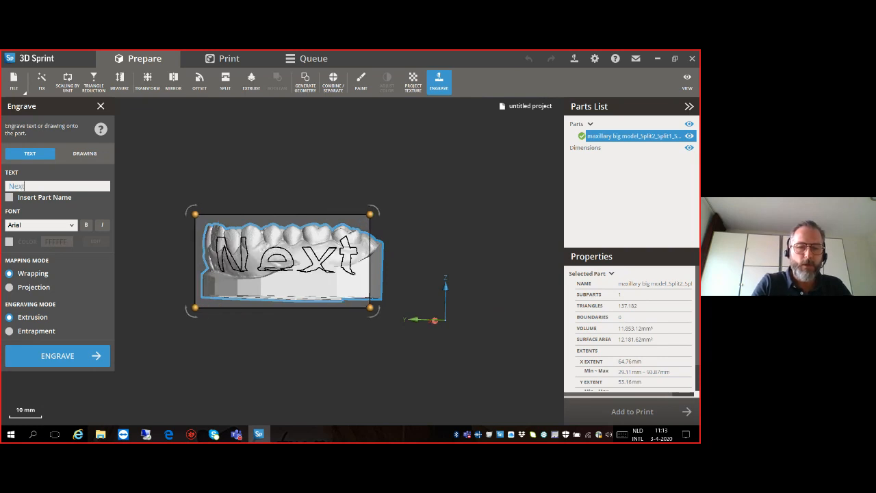
{"action": "type", "text": "Den"}
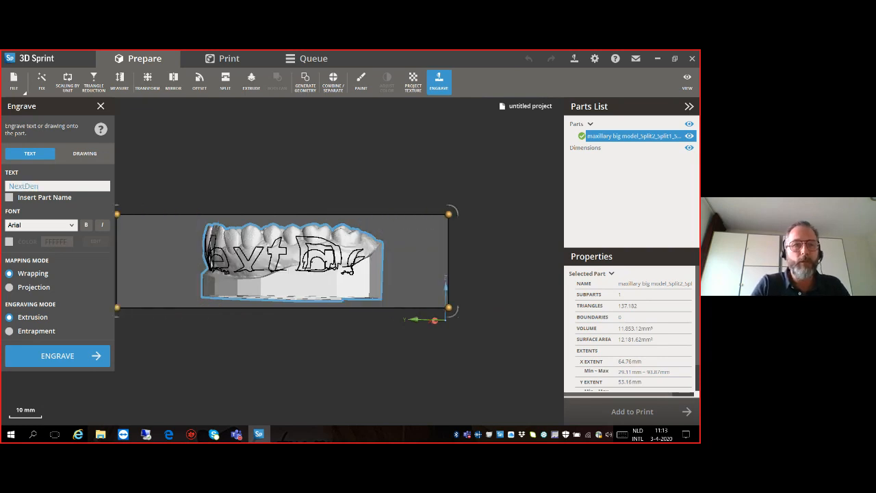
{"action": "type", "text": "t"}
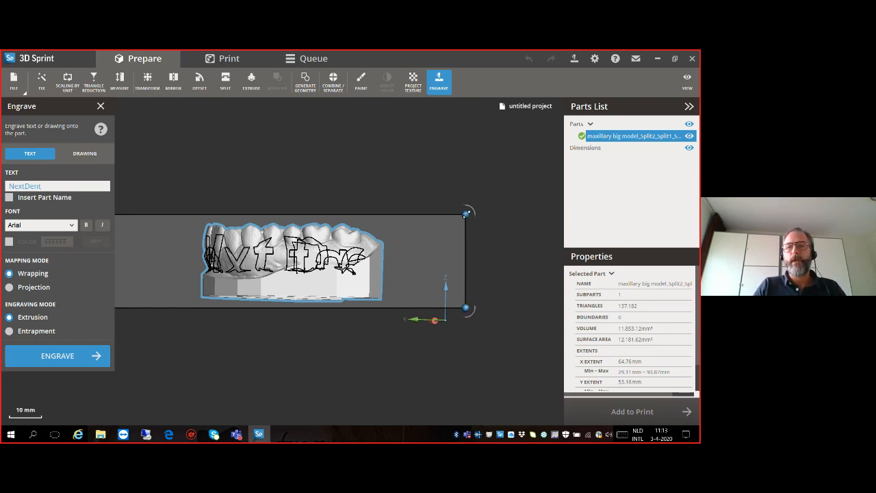
- Shrink the NextDent text, place it on the flat side wall below the molars and engrave it
{"action": "left_click_drag", "start_coordinate": [466, 214], "coordinate": [352, 243]}
{"action": "left_click_drag", "start_coordinate": [293, 266], "coordinate": [315, 283]}
{"action": "left_click_drag", "start_coordinate": [373, 260], "coordinate": [334, 288]}
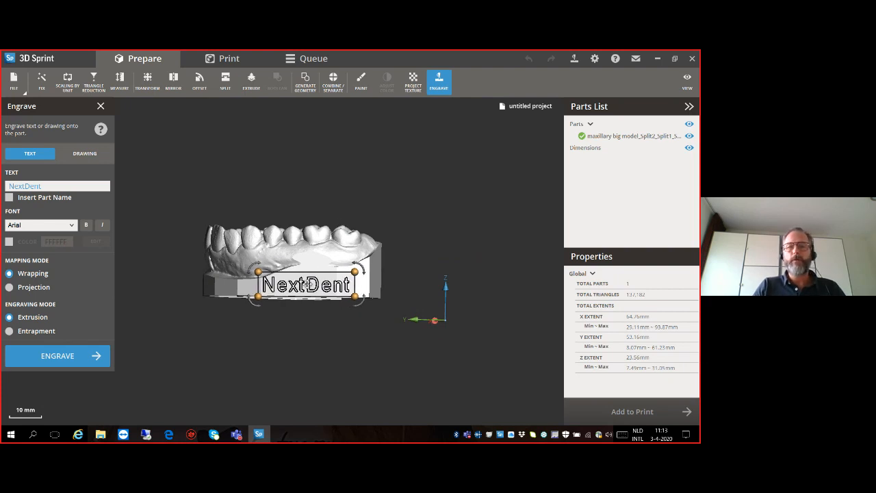
{"action": "left_click", "coordinate": [55, 356]}
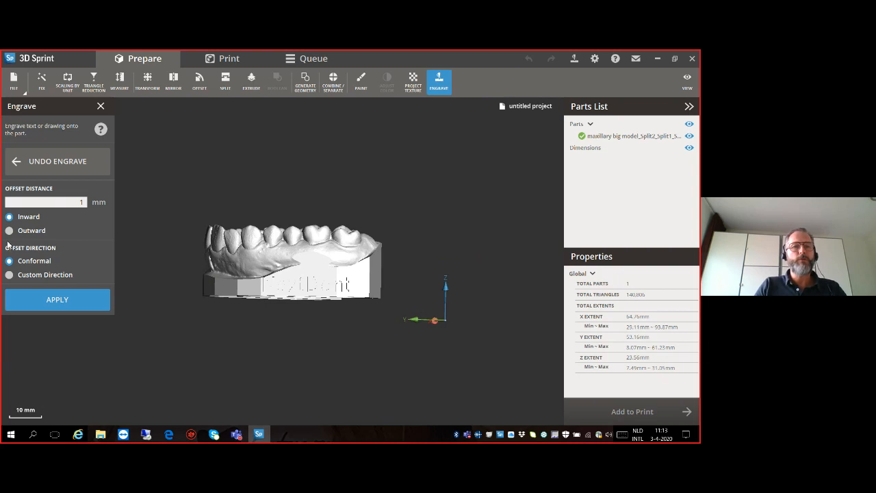
- Apply an inward conformal offset of 0.5 mm to the engraved text and leave the Engrave command
{"action": "left_click", "coordinate": [80, 202]}
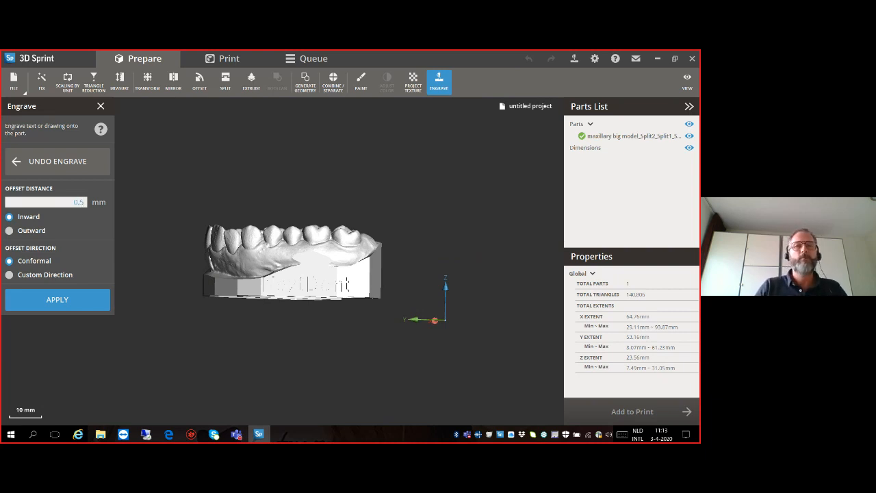
{"action": "left_click", "coordinate": [65, 298]}
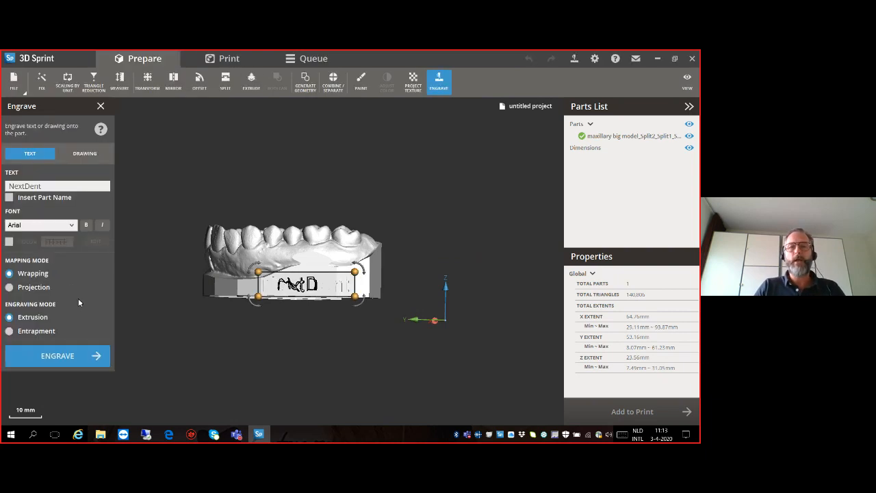
{"action": "left_click", "coordinate": [101, 106]}
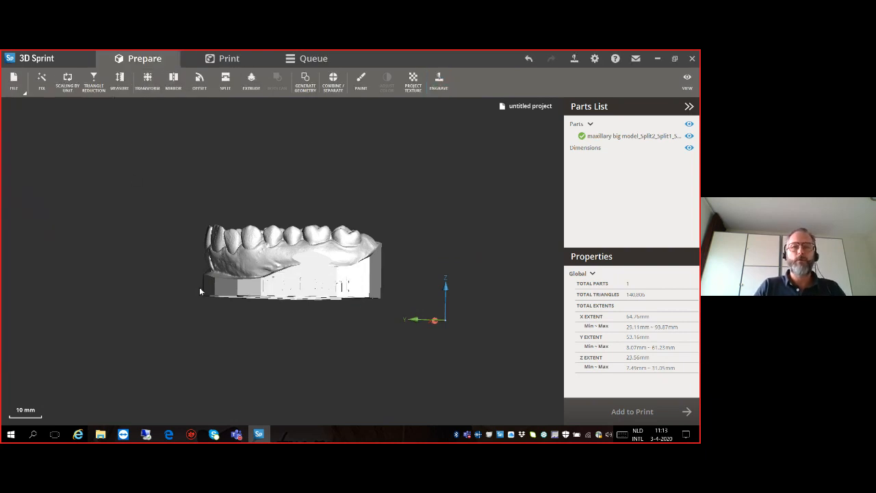
- Examine the engraved lettering on the side wall and the open underside of the arch up close
{"action": "scroll", "coordinate": [250, 300], "scroll_direction": "up", "scroll_amount": 3}
{"action": "right_click_drag", "start_coordinate": [251, 299], "coordinate": [254, 241]}
{"action": "left_click", "coordinate": [273, 250]}
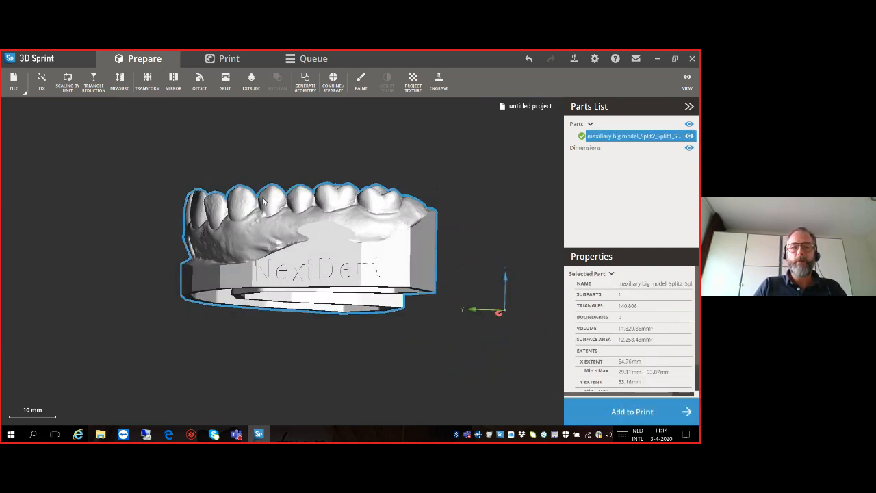
- Add the engraved arch to the print platform and lower it to a Z height of 3 mm with Transform
{"action": "left_click", "coordinate": [594, 414]}
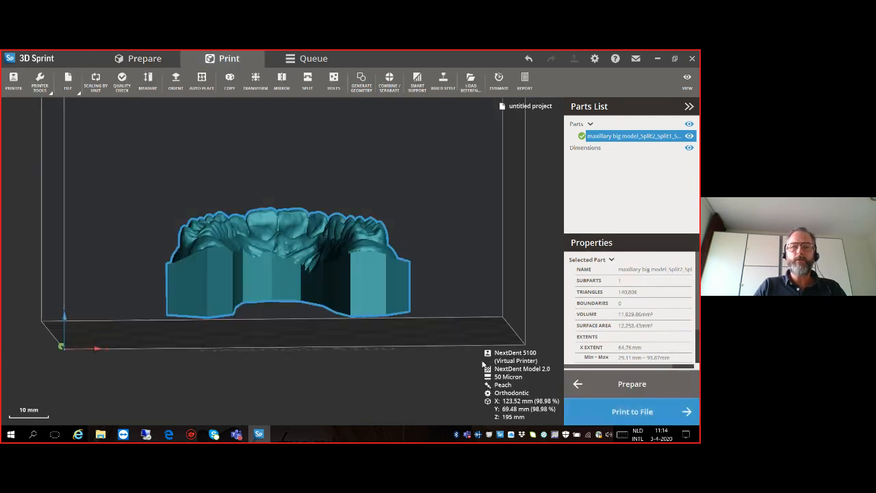
{"action": "right_click_drag", "start_coordinate": [271, 312], "coordinate": [422, 316]}
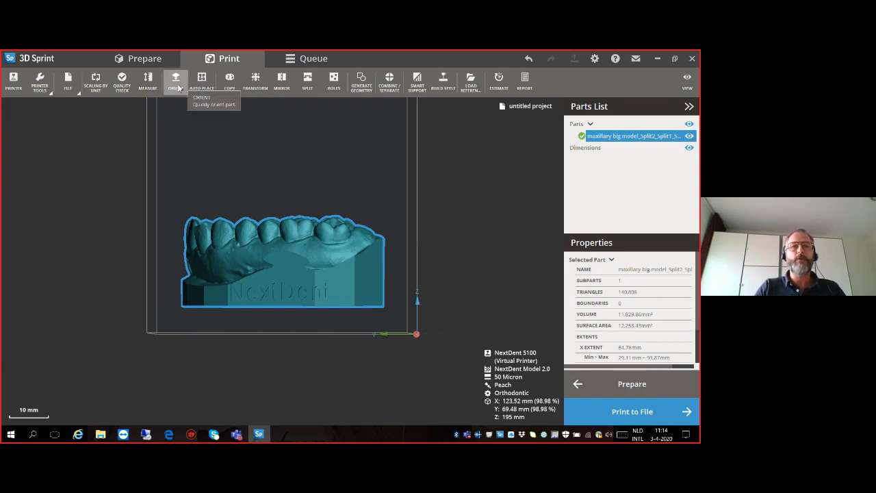
{"action": "left_click", "coordinate": [255, 86]}
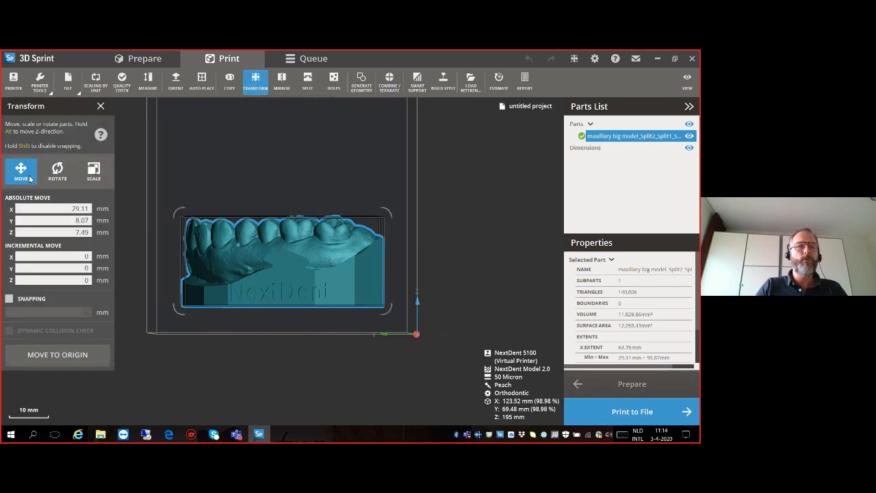
{"action": "left_click", "coordinate": [55, 173]}
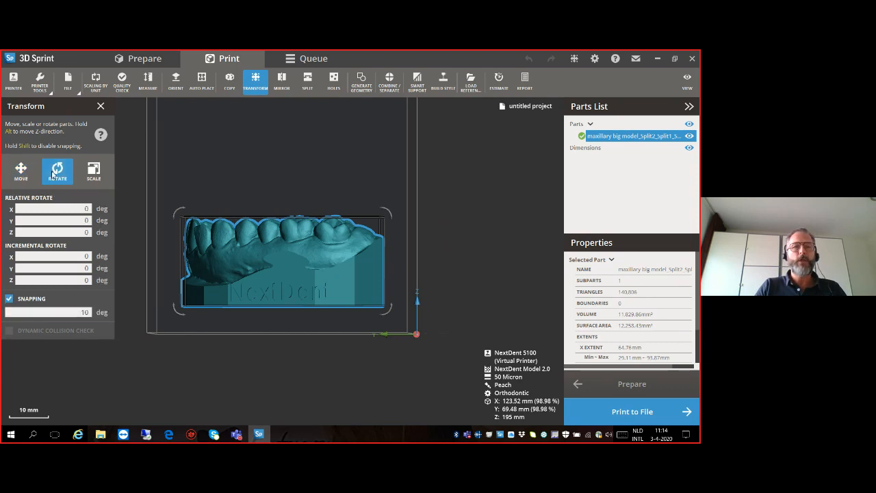
{"action": "mouse_move", "coordinate": [178, 212]}
{"action": "left_mouse_down"}
{"action": "mouse_move", "coordinate": [196, 192]}
{"action": "mouse_move", "coordinate": [183, 209]}
{"action": "left_mouse_up"}
{"action": "left_click", "coordinate": [388, 216]}
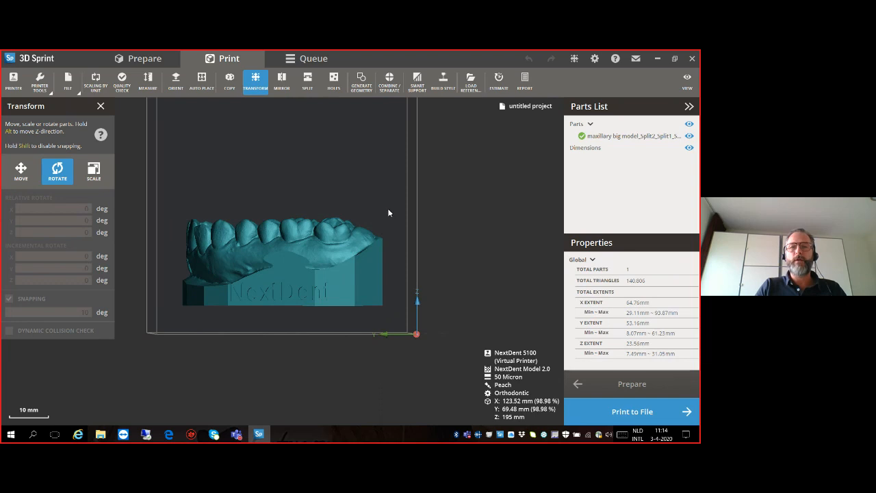
{"action": "left_click", "coordinate": [289, 280]}
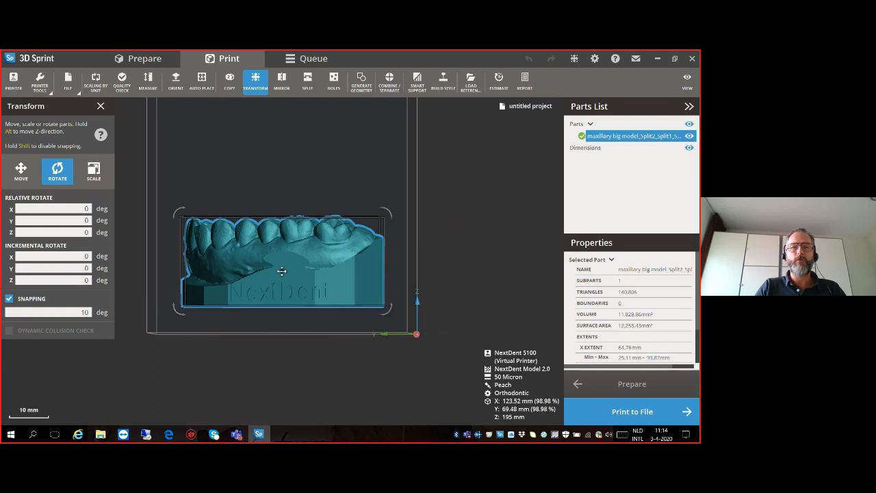
{"action": "left_click_drag", "start_coordinate": [280, 270], "coordinate": [280, 303]}
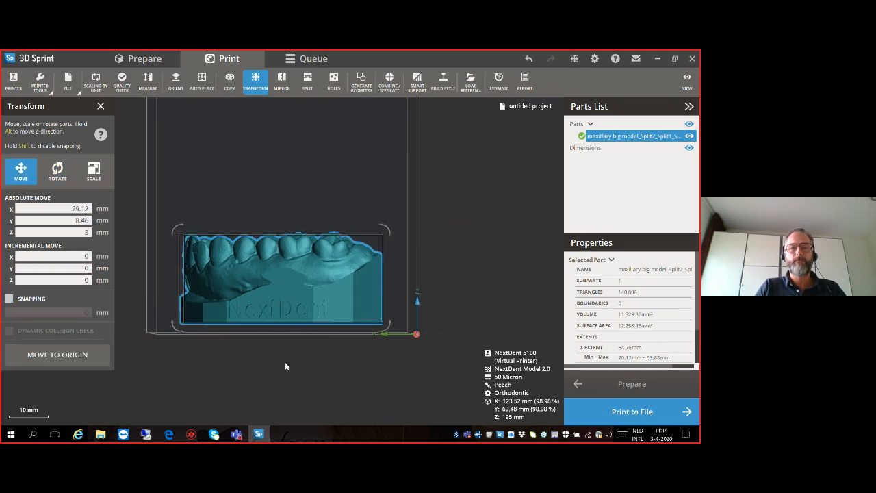
{"action": "left_click", "coordinate": [101, 106]}
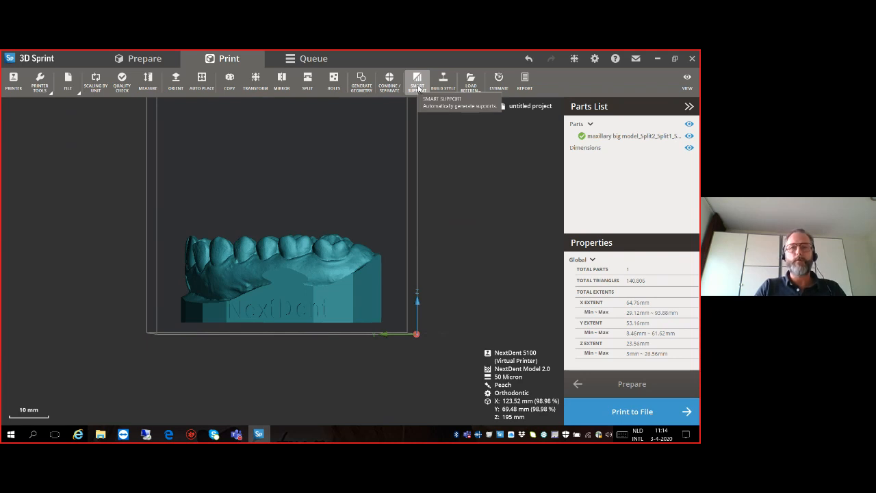
- Generate Smart Supports under the arch with the Orthodontic preset and leave the support command
{"action": "left_click", "coordinate": [418, 84]}
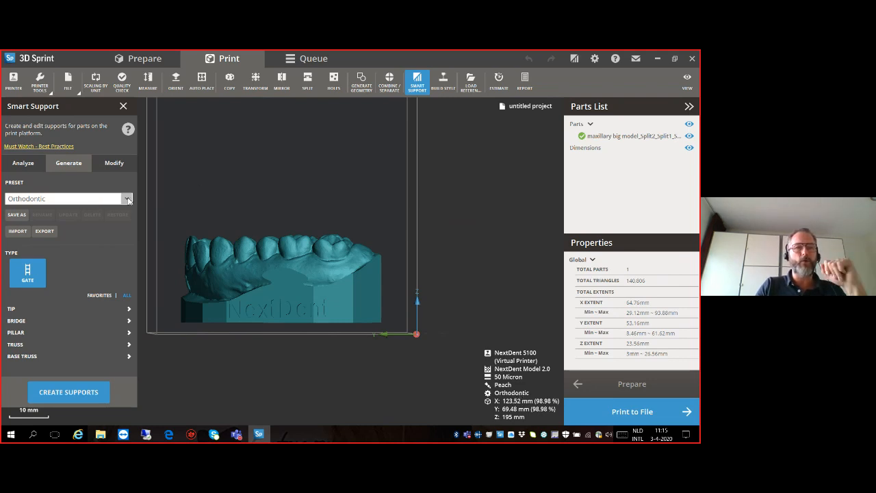
{"action": "left_click", "coordinate": [127, 199]}
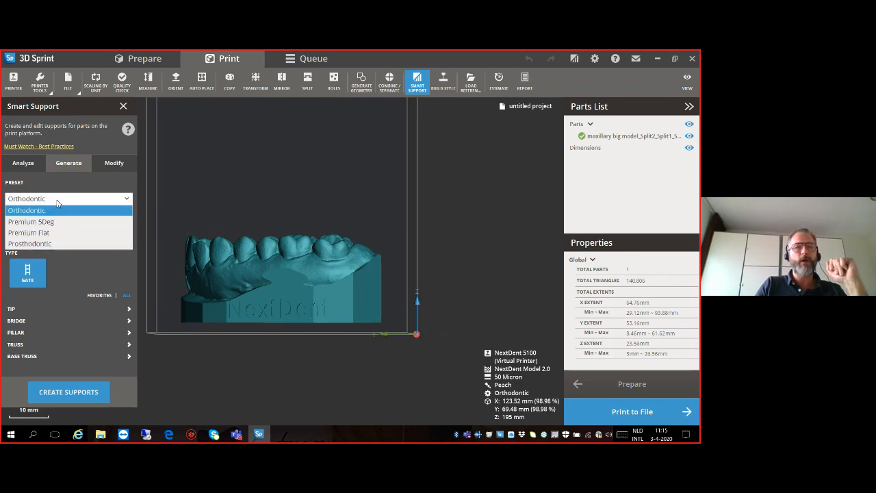
{"action": "left_click", "coordinate": [57, 200]}
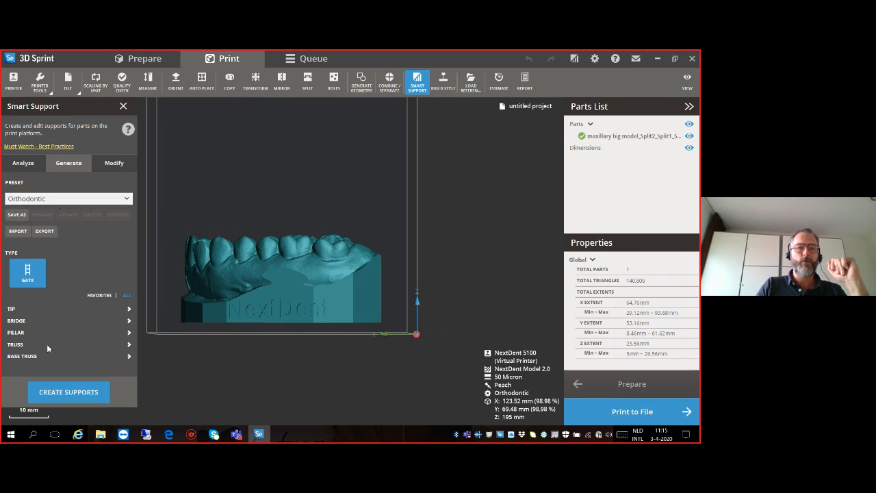
{"action": "left_click", "coordinate": [58, 393]}
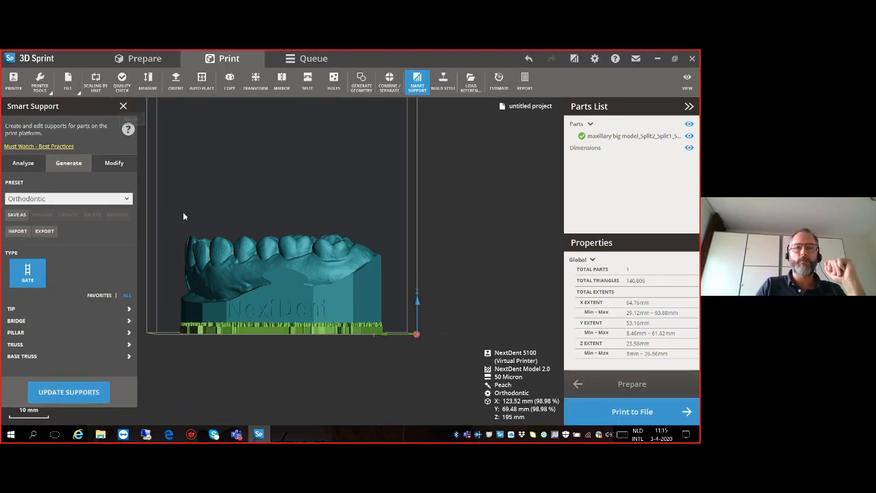
{"action": "scroll", "coordinate": [261, 296], "scroll_direction": "up", "scroll_amount": 2}
{"action": "left_click", "coordinate": [123, 106]}
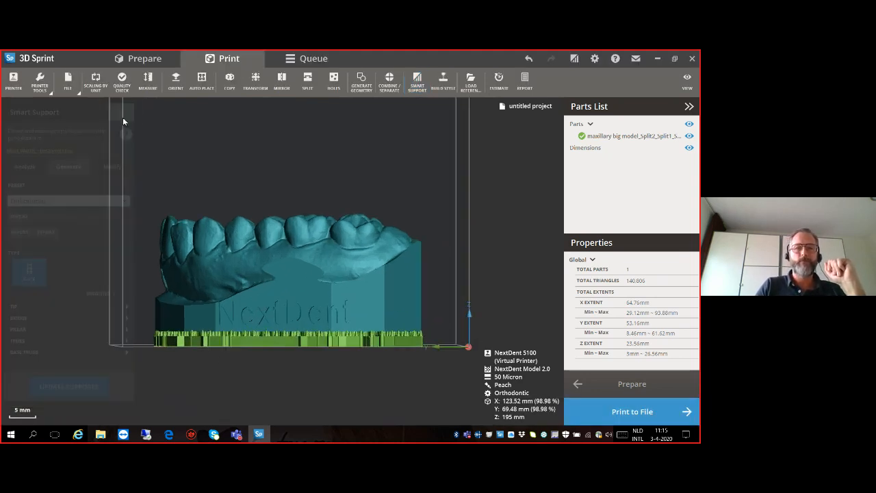
- Review the estimated print time and material for the supported arch, comparing its height and footprint from several angles
{"action": "right_click_drag", "start_coordinate": [266, 274], "coordinate": [267, 322]}
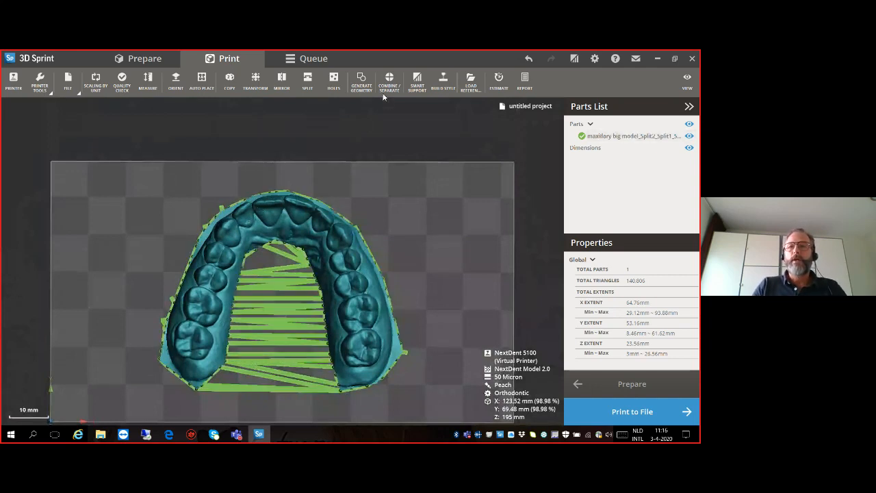
{"action": "left_click", "coordinate": [499, 82]}
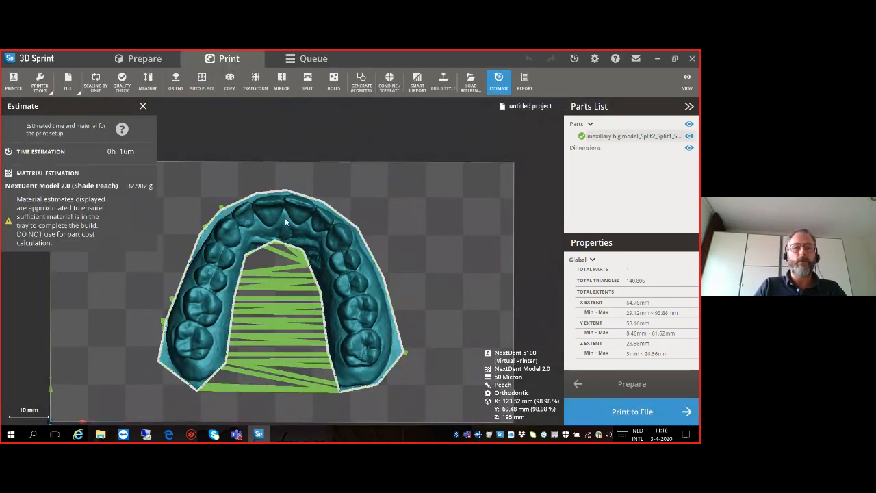
{"action": "right_click_drag", "start_coordinate": [244, 342], "coordinate": [289, 233]}
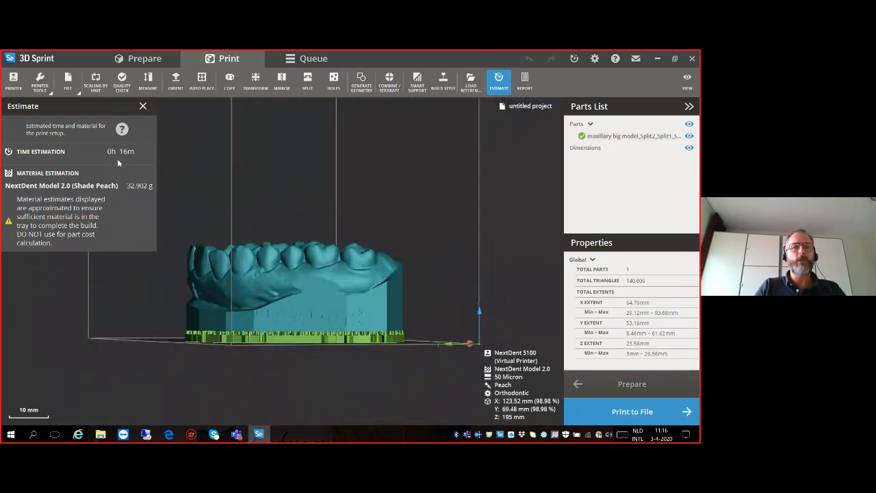
{"action": "right_click_drag", "start_coordinate": [314, 260], "coordinate": [264, 322]}
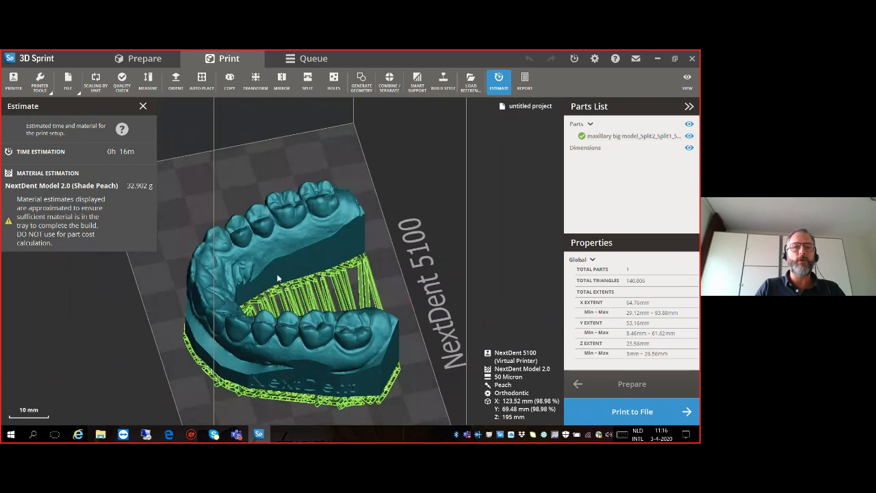
{"action": "right_click_drag", "start_coordinate": [312, 321], "coordinate": [291, 271]}
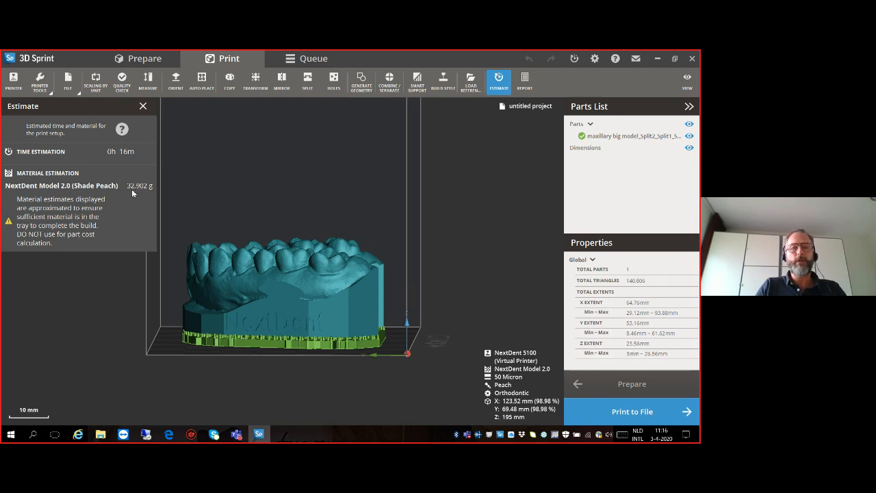
{"action": "left_click", "coordinate": [199, 256]}
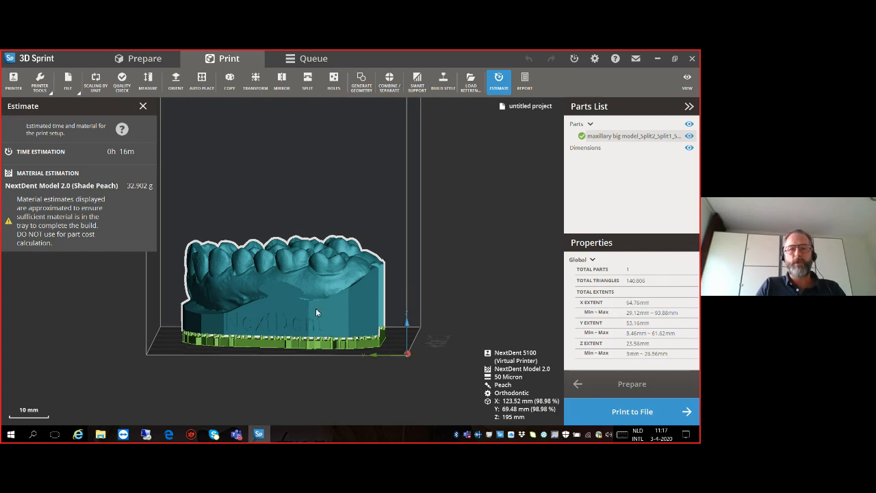
{"action": "right_click_drag", "start_coordinate": [335, 304], "coordinate": [293, 303]}
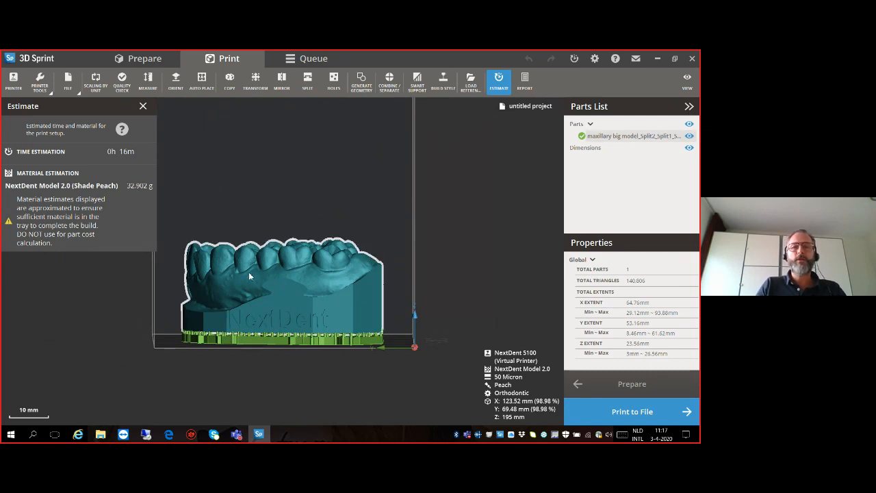
{"action": "right_click_drag", "start_coordinate": [277, 298], "coordinate": [146, 315]}
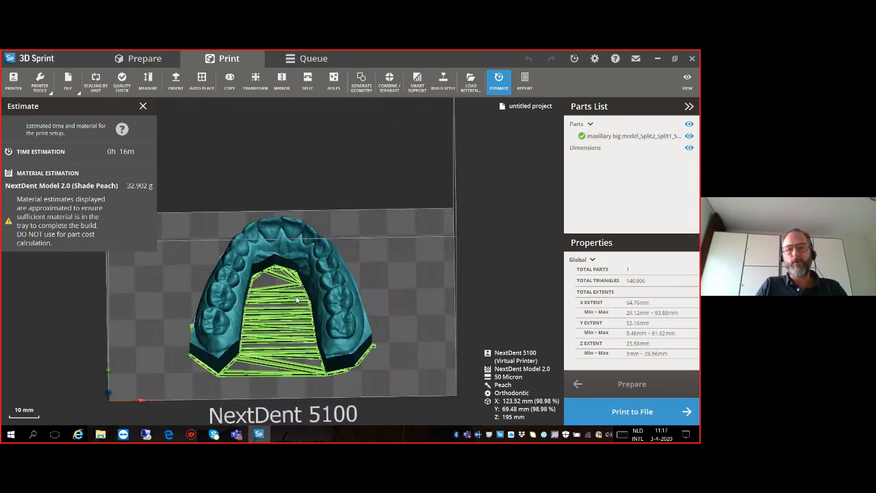
{"action": "right_click_drag", "start_coordinate": [294, 297], "coordinate": [290, 318]}
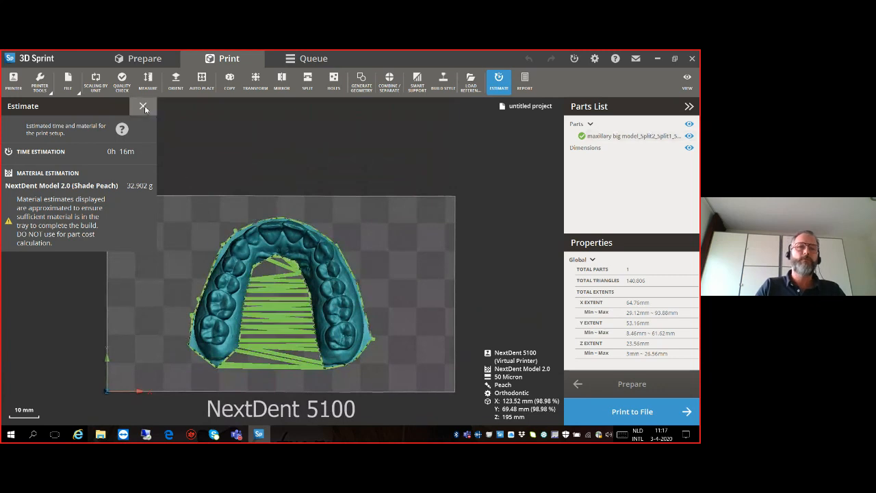
{"action": "left_click", "coordinate": [143, 107]}
- Delete the supported arch from the print platform
{"action": "right_click_drag", "start_coordinate": [183, 247], "coordinate": [208, 214]}
{"action": "left_click", "coordinate": [291, 291]}
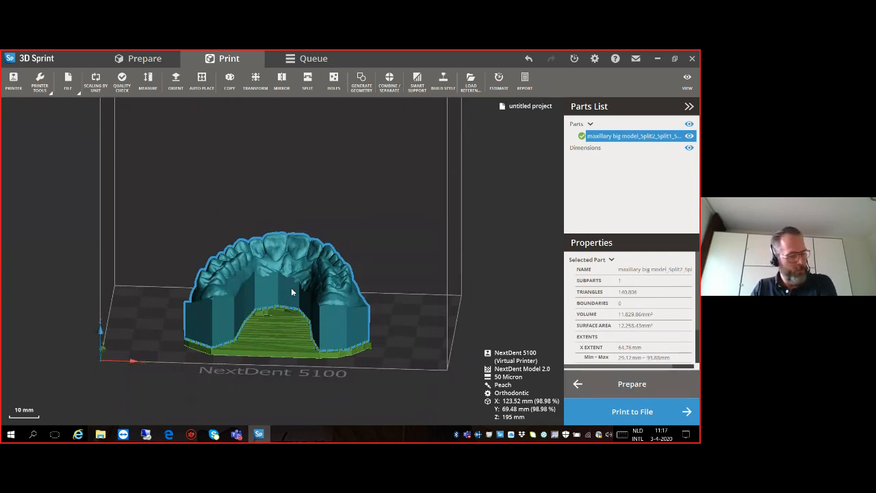
{"action": "key", "text": "Delete"}
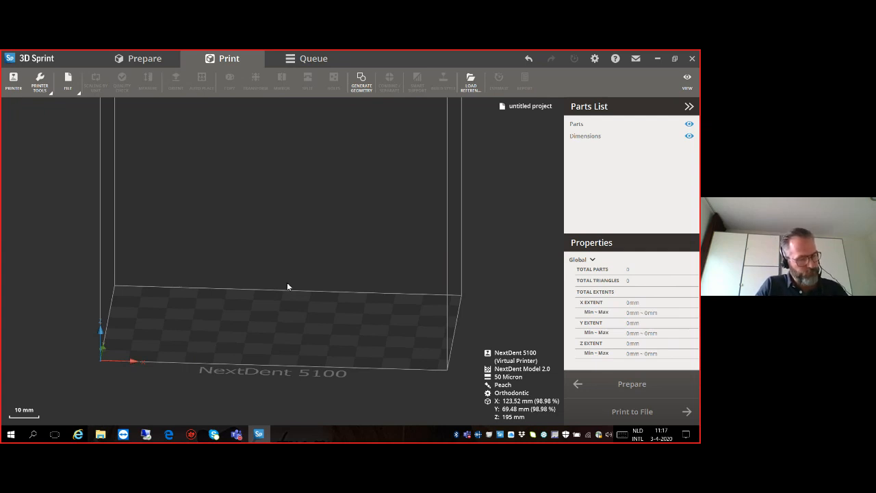
- Import the Scan file Maxilla STL from the webinar folder into the print workspace
{"action": "left_click", "coordinate": [68, 84]}
{"action": "left_click", "coordinate": [62, 148]}
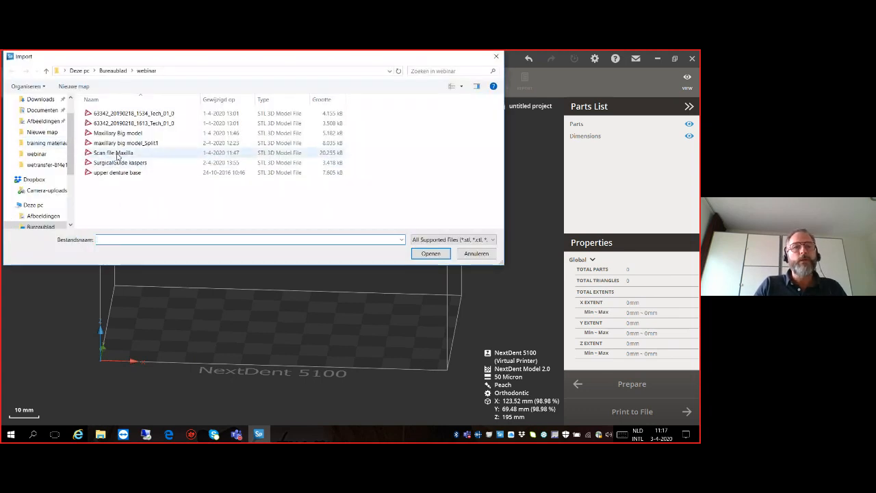
{"action": "left_click", "coordinate": [118, 155]}
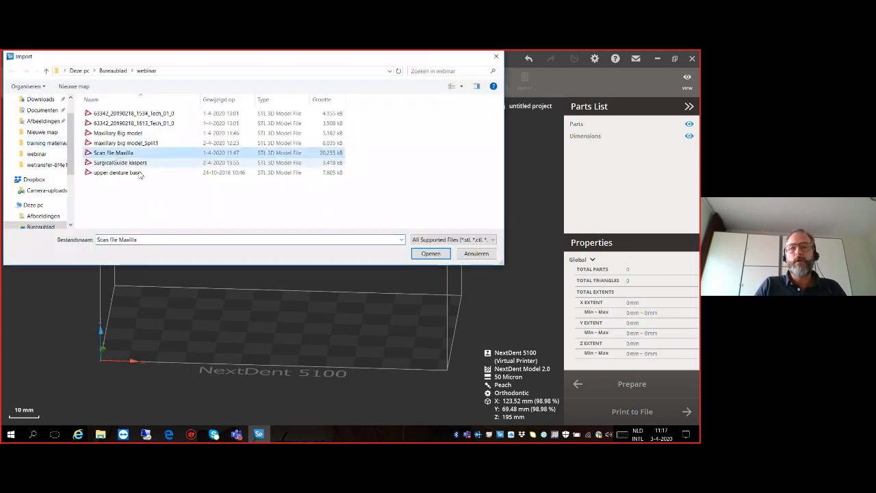
{"action": "left_click", "coordinate": [429, 256]}
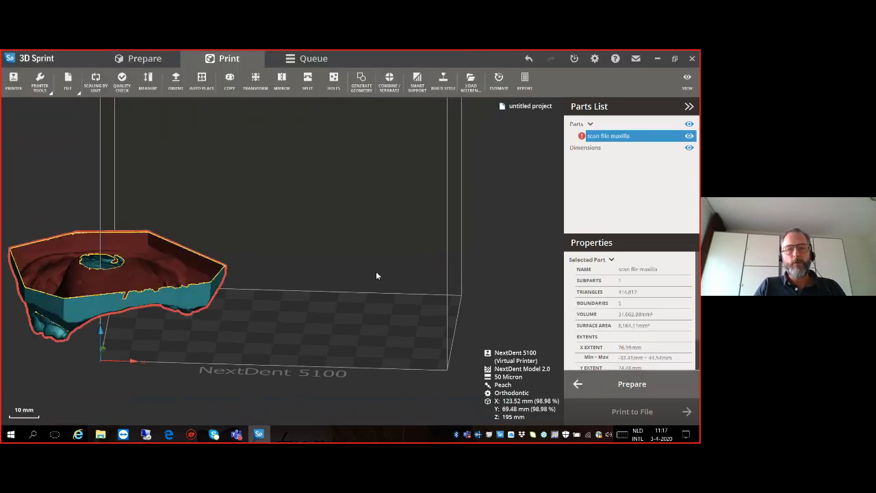
- Rotate the scan 180° about Y and 30° about Z so its teeth face up, and move it onto the platform at X 12.83, Y 0, Z 19.34 mm
{"action": "scroll", "coordinate": [255, 307], "scroll_direction": "down", "scroll_amount": 4}
{"action": "right_click_drag", "start_coordinate": [211, 307], "coordinate": [287, 275]}
{"action": "right_click_drag", "start_coordinate": [207, 262], "coordinate": [176, 330]}
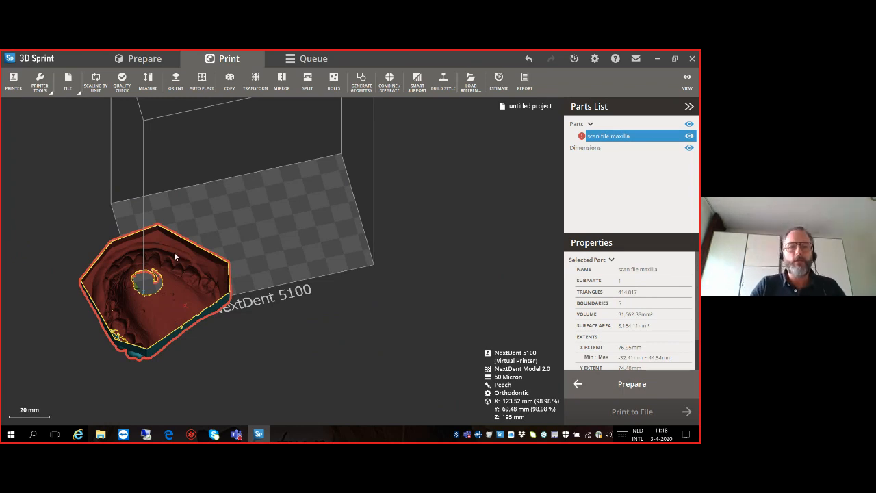
{"action": "left_click", "coordinate": [255, 81]}
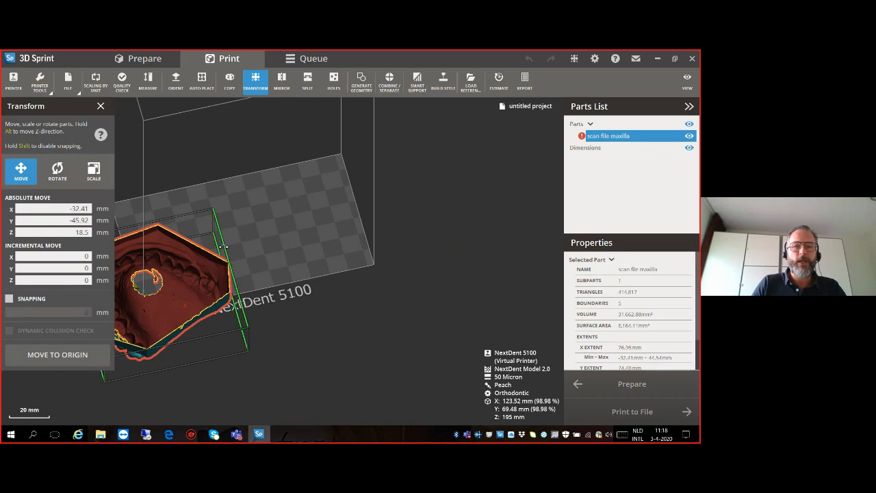
{"action": "left_click_drag", "start_coordinate": [223, 248], "coordinate": [241, 197]}
{"action": "right_click_drag", "start_coordinate": [238, 236], "coordinate": [306, 263]}
{"action": "left_click_drag", "start_coordinate": [364, 251], "coordinate": [373, 264]}
{"action": "mouse_move", "coordinate": [320, 326]}
{"action": "right_mouse_down"}
{"action": "mouse_move", "coordinate": [323, 335]}
{"action": "mouse_move", "coordinate": [313, 317]}
{"action": "mouse_move", "coordinate": [315, 329]}
{"action": "right_mouse_up"}
{"action": "scroll", "coordinate": [313, 308], "scroll_direction": "down", "scroll_amount": 3}
{"action": "right_click_drag", "start_coordinate": [314, 296], "coordinate": [315, 305]}
{"action": "left_click_drag", "start_coordinate": [352, 236], "coordinate": [312, 223]}
{"action": "left_click_drag", "start_coordinate": [305, 273], "coordinate": [309, 267]}
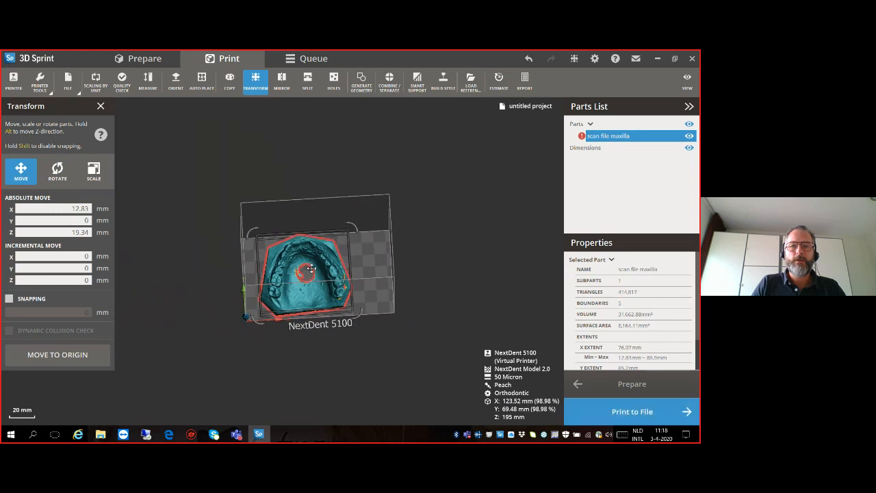
- Examine the rotation handles around the scan and the coloured X, Y and Z axes at the platform's origin
{"action": "scroll", "coordinate": [309, 267], "scroll_direction": "up", "scroll_amount": 3}
{"action": "left_click", "coordinate": [386, 202]}
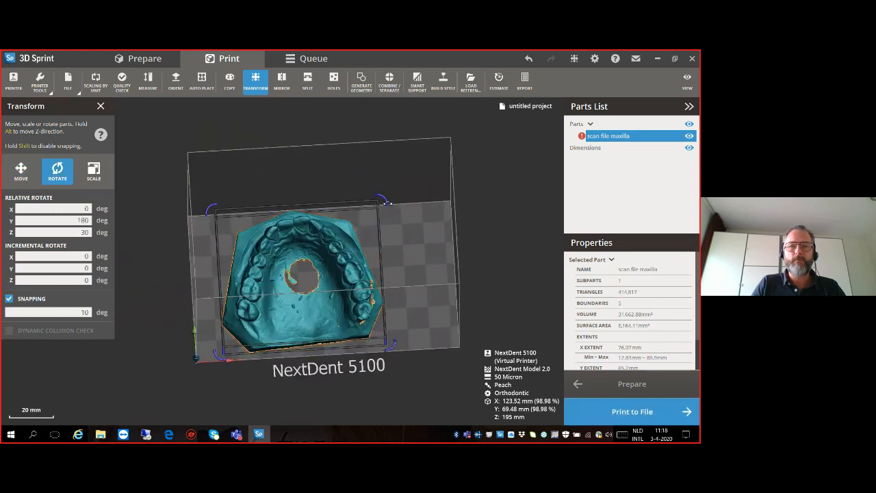
{"action": "left_click_drag", "start_coordinate": [389, 205], "coordinate": [389, 206]}
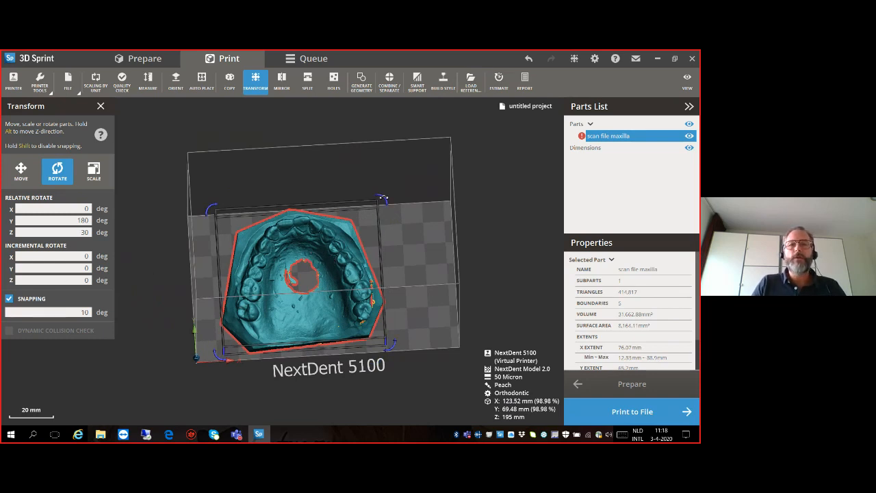
{"action": "right_click_drag", "start_coordinate": [387, 202], "coordinate": [396, 240]}
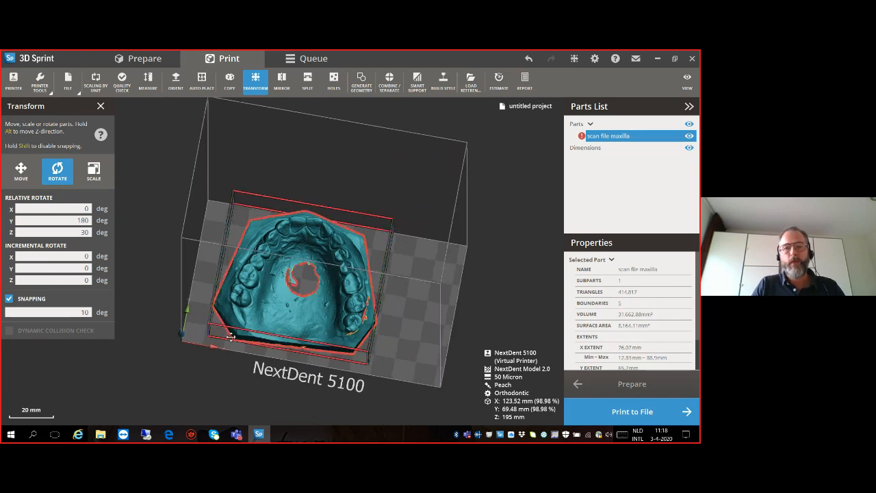
{"action": "right_click_drag", "start_coordinate": [190, 349], "coordinate": [249, 335]}
{"action": "middle_click_drag", "start_coordinate": [218, 372], "coordinate": [275, 248]}
{"action": "scroll", "coordinate": [263, 266], "scroll_direction": "up", "scroll_amount": 3}
{"action": "scroll", "coordinate": [265, 260], "scroll_direction": "up", "scroll_amount": 2}
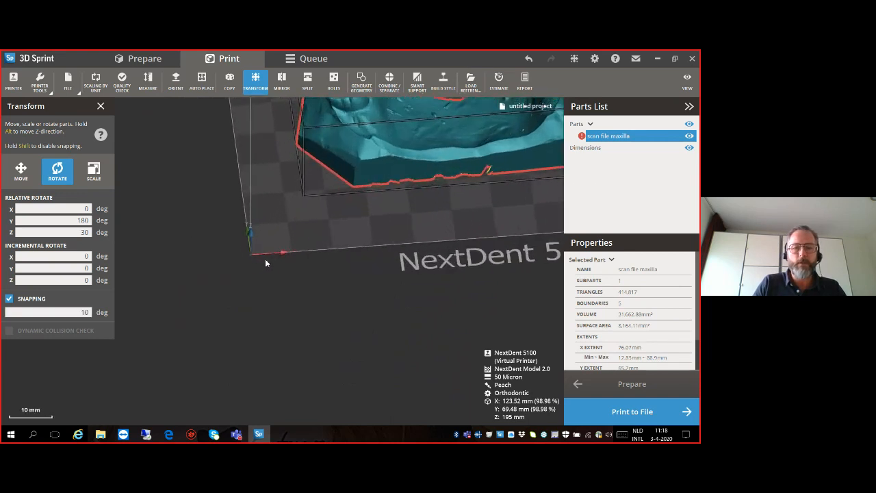
{"action": "scroll", "coordinate": [266, 254], "scroll_direction": "down", "scroll_amount": 2}
{"action": "right_click_drag", "start_coordinate": [264, 238], "coordinate": [289, 243]}
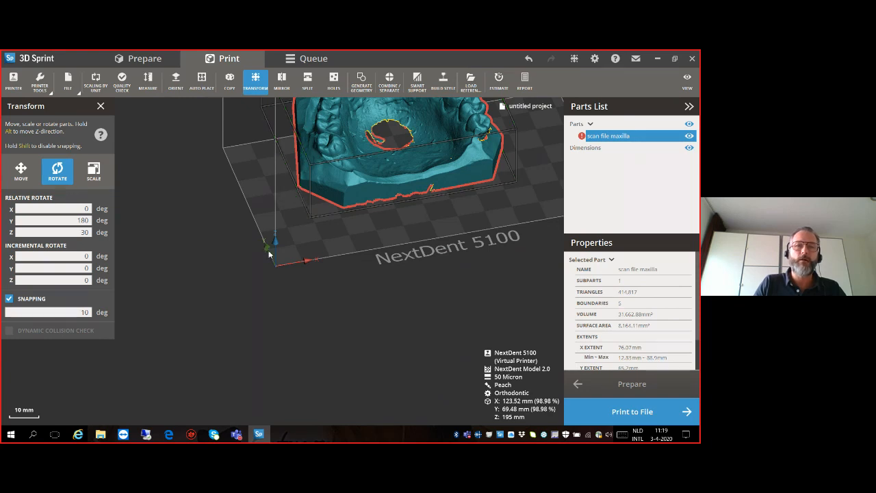
- Finish transforming the maxilla scan and send it back to the Prepare workspace
{"action": "left_click_drag", "start_coordinate": [291, 186], "coordinate": [298, 148]}
{"action": "scroll", "coordinate": [359, 203], "scroll_direction": "down", "scroll_amount": 3}
{"action": "right_click_drag", "start_coordinate": [321, 189], "coordinate": [325, 247]}
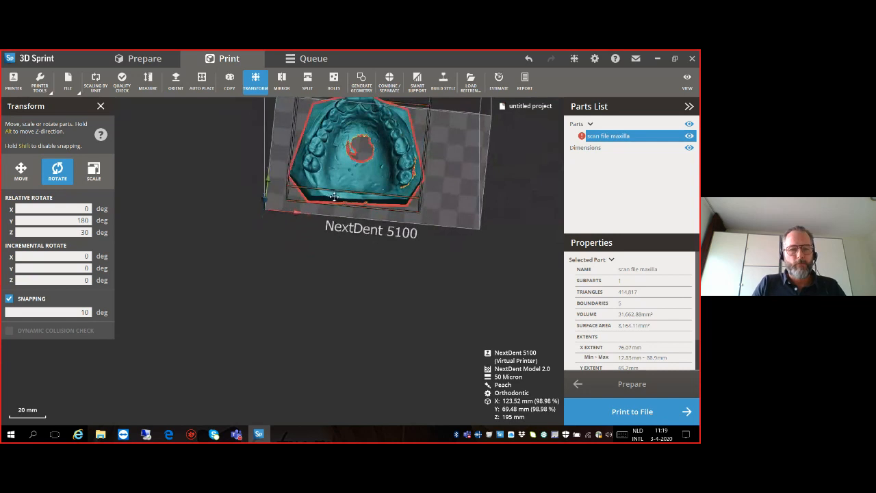
{"action": "middle_click_drag", "start_coordinate": [348, 172], "coordinate": [316, 234]}
{"action": "right_click_drag", "start_coordinate": [316, 235], "coordinate": [329, 257]}
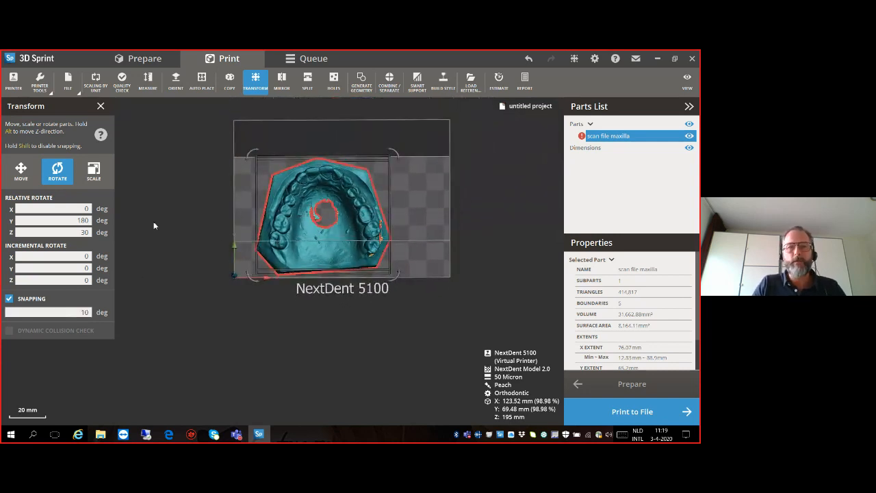
{"action": "left_click", "coordinate": [100, 107]}
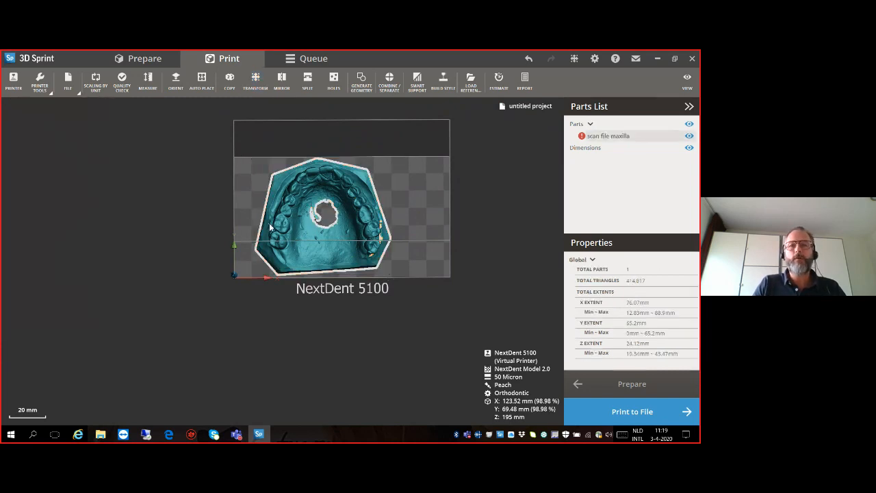
{"action": "left_click", "coordinate": [592, 388]}
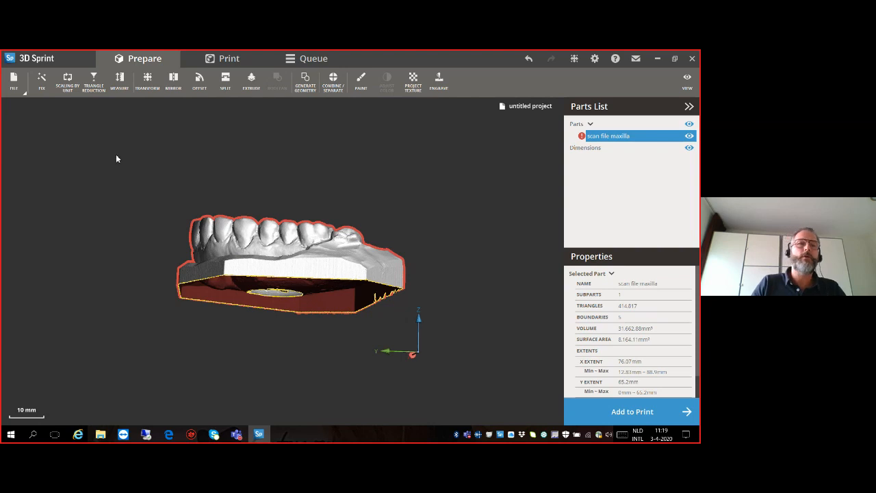
- Run the automatic fix on the maxilla scan for its open boundaries and self-intersections
{"action": "left_click", "coordinate": [42, 88]}
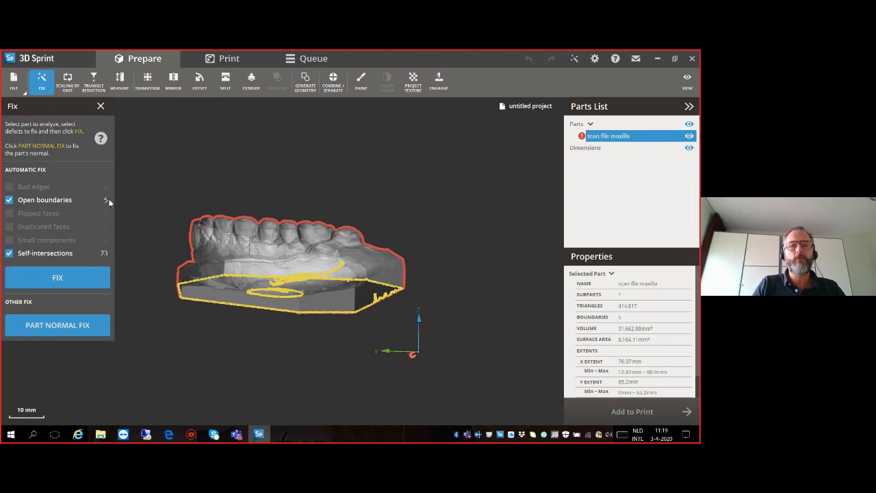
{"action": "left_click", "coordinate": [62, 278]}
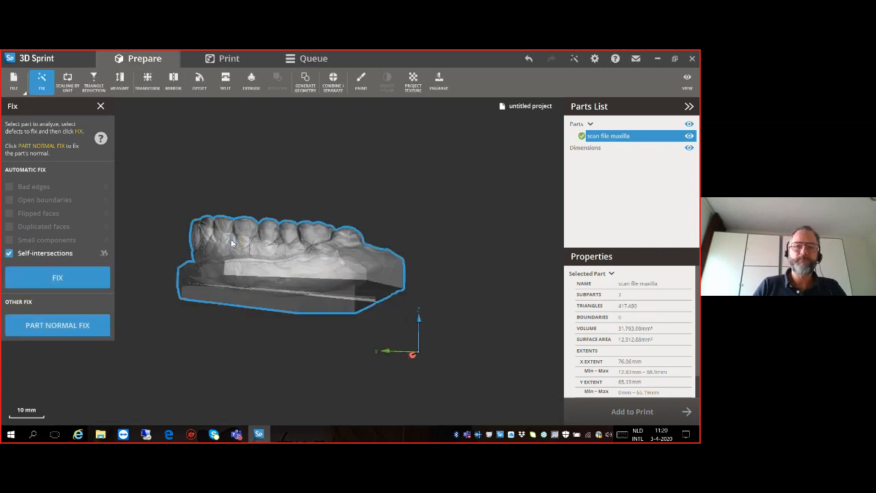
{"action": "right_click_drag", "start_coordinate": [277, 222], "coordinate": [274, 332]}
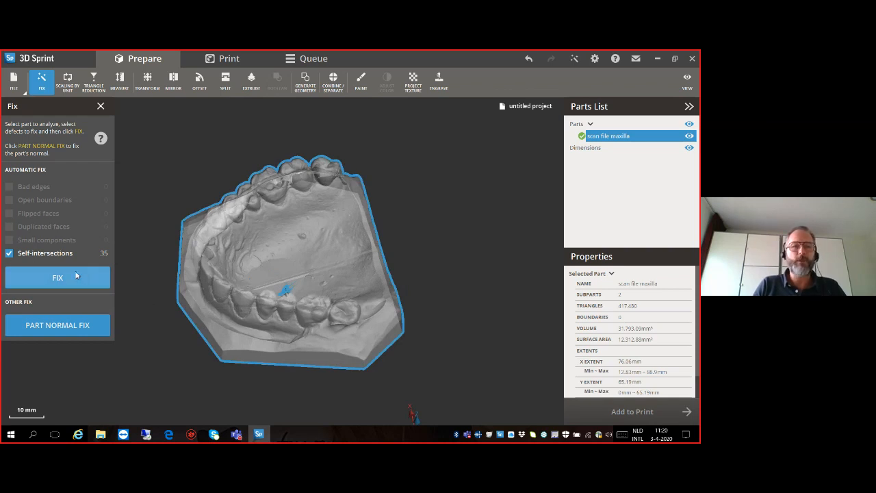
{"action": "right_click_drag", "start_coordinate": [262, 282], "coordinate": [213, 299]}
{"action": "left_click", "coordinate": [101, 107]}
- Draw a line cut on the occlusal view, following the outer side of the dental arch from one back corner to the other
{"action": "right_click_drag", "start_coordinate": [281, 213], "coordinate": [294, 321]}
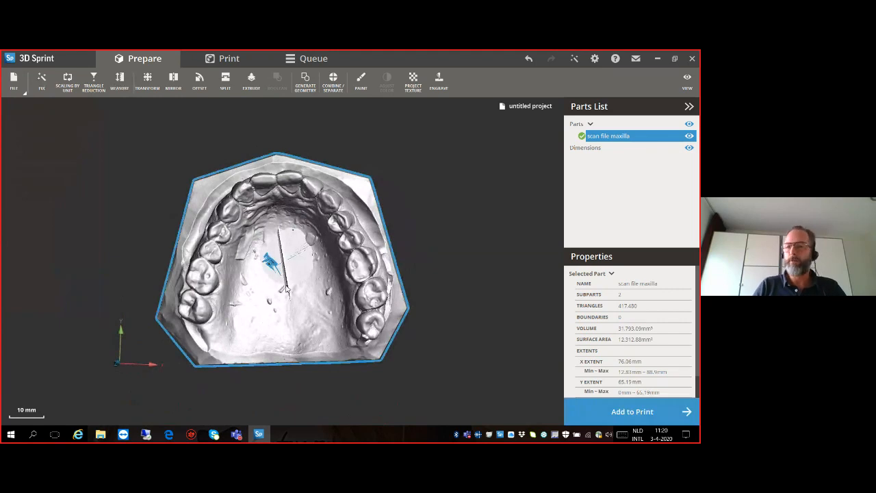
{"action": "left_click", "coordinate": [225, 80]}
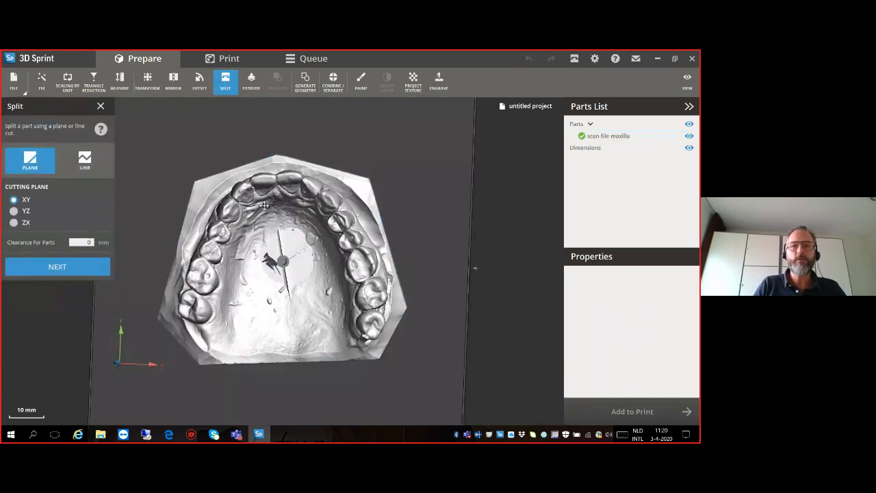
{"action": "left_click", "coordinate": [87, 167]}
{"action": "left_click", "coordinate": [170, 350]}
{"action": "left_click", "coordinate": [178, 263]}
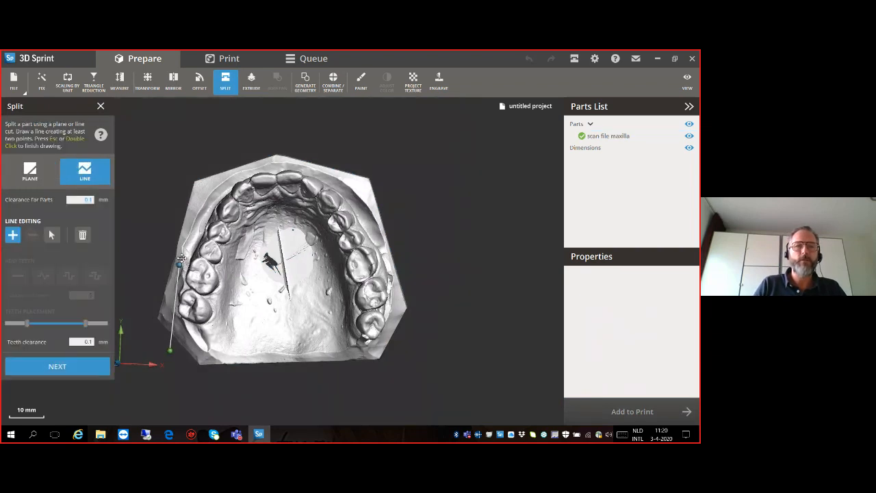
{"action": "left_click", "coordinate": [210, 200]}
{"action": "left_click", "coordinate": [234, 177]}
{"action": "left_click", "coordinate": [269, 167]}
{"action": "left_click", "coordinate": [303, 169]}
{"action": "left_click", "coordinate": [345, 190]}
{"action": "left_click", "coordinate": [380, 235]}
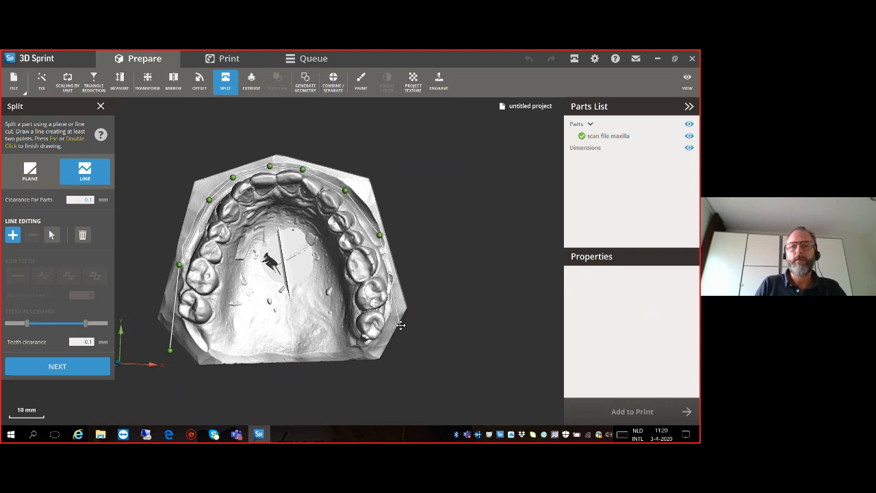
{"action": "double_click", "coordinate": [408, 348]}
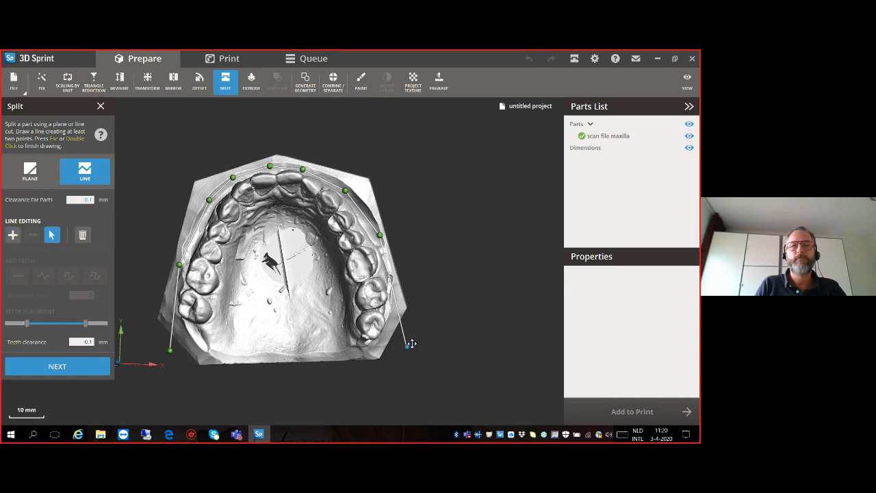
- Split the model along the outer line and delete the surplus rim outside the dental arch
{"action": "left_click", "coordinate": [45, 369]}
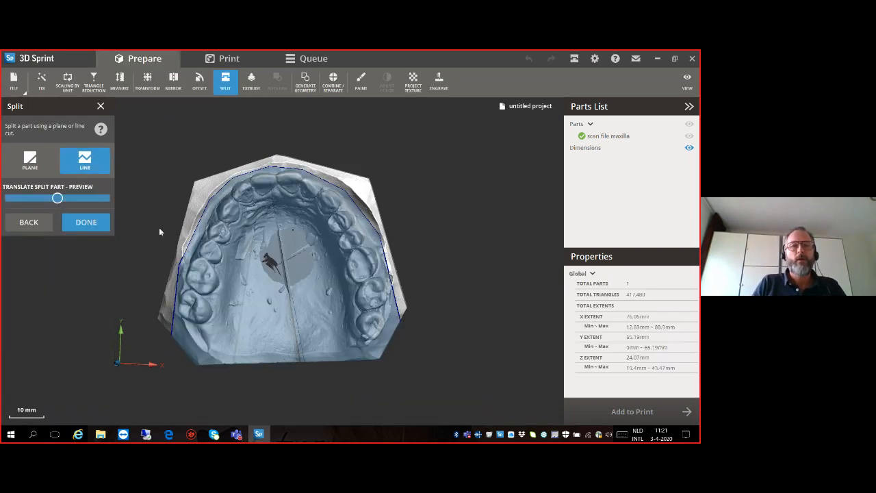
{"action": "left_click", "coordinate": [104, 225]}
{"action": "left_click", "coordinate": [197, 209]}
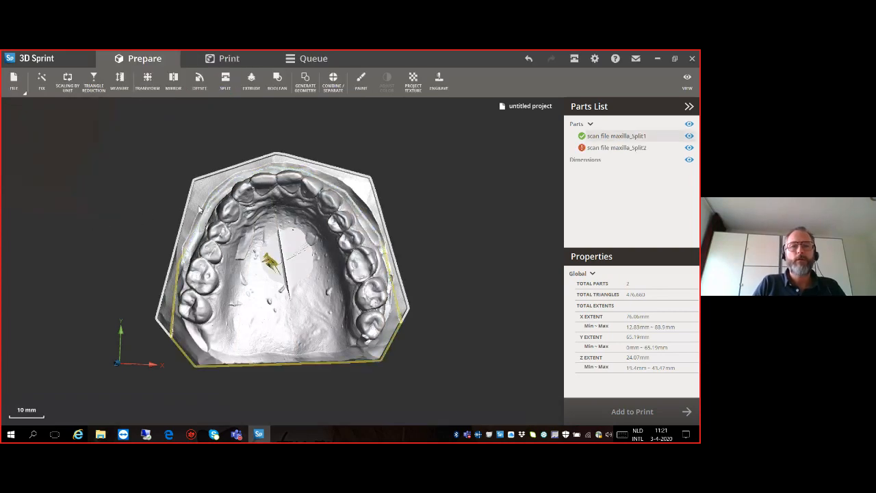
{"action": "key", "text": "Delete"}
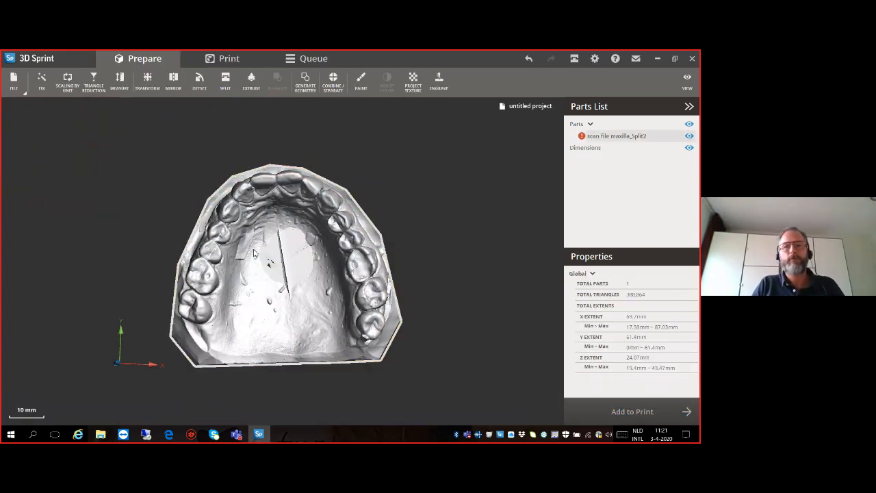
- Draw a second line cut behind the last molars and along the inner side of the teeth, around the palate
{"action": "left_click", "coordinate": [231, 90]}
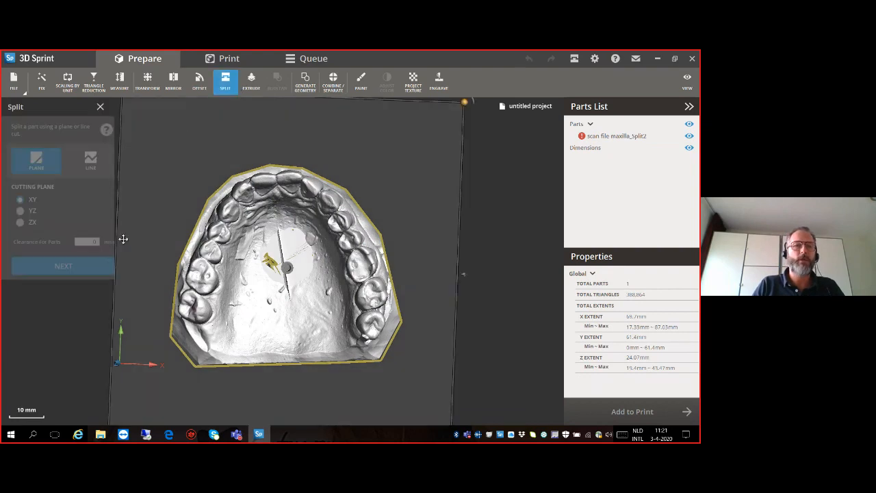
{"action": "left_click", "coordinate": [95, 175]}
{"action": "left_click", "coordinate": [158, 318]}
{"action": "left_click", "coordinate": [213, 338]}
{"action": "left_click", "coordinate": [228, 301]}
{"action": "left_click", "coordinate": [238, 242]}
{"action": "left_click", "coordinate": [254, 217]}
{"action": "left_click", "coordinate": [284, 208]}
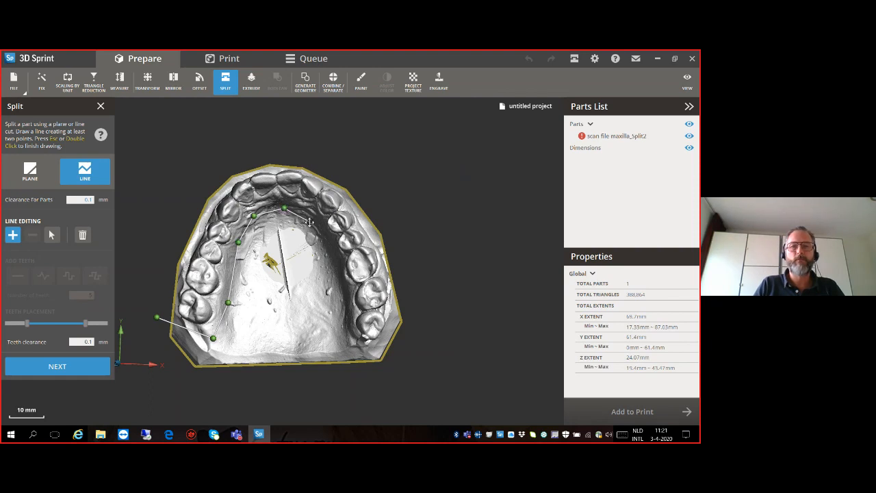
{"action": "left_click", "coordinate": [316, 229]}
{"action": "left_click", "coordinate": [330, 269]}
{"action": "left_click", "coordinate": [344, 321]}
{"action": "left_click", "coordinate": [358, 348]}
{"action": "double_click", "coordinate": [414, 346]}
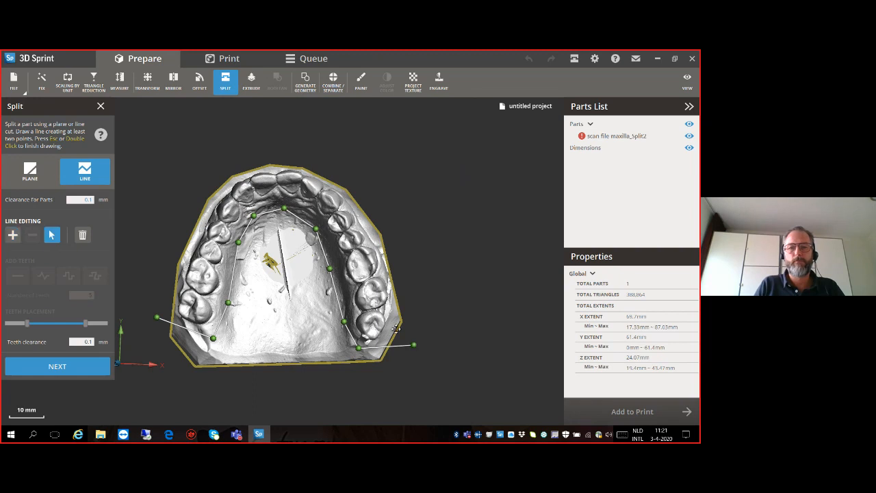
- Split the model along the inner line and delete the palate piece, keeping the horseshoe-shaped arch
{"action": "left_click", "coordinate": [52, 367]}
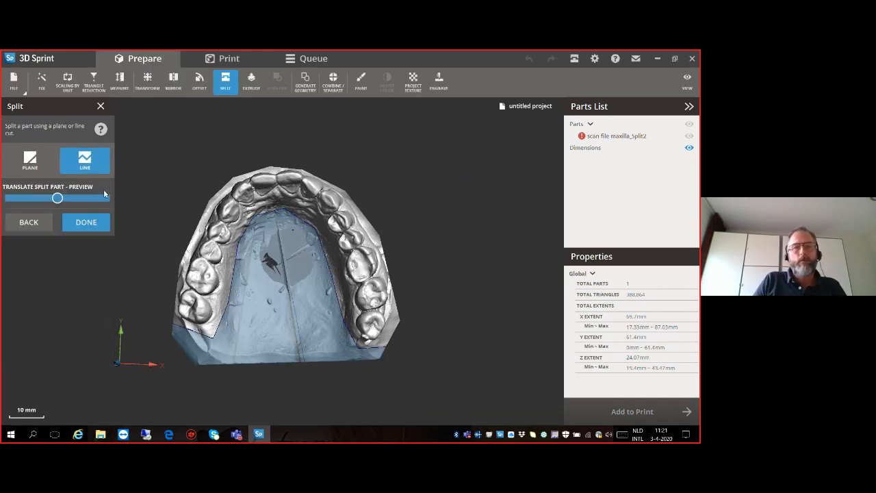
{"action": "left_click", "coordinate": [86, 222]}
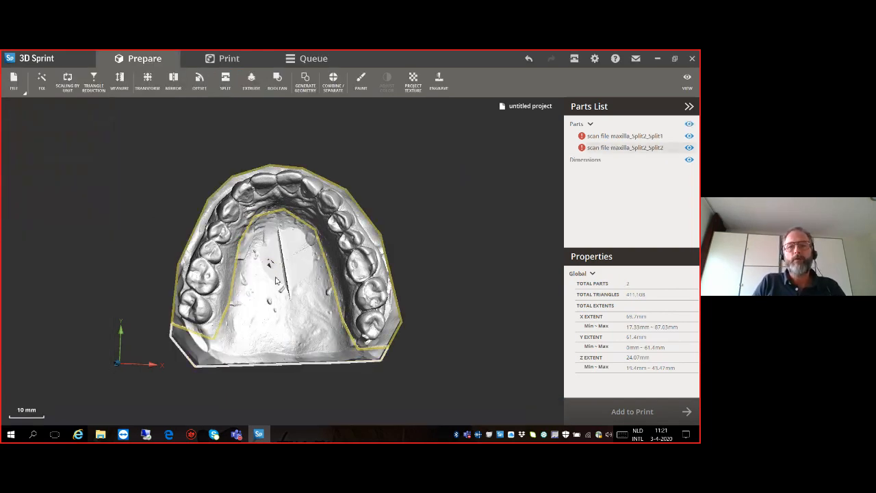
{"action": "key", "text": "Delete"}
{"action": "right_click_drag", "start_coordinate": [304, 303], "coordinate": [308, 179]}
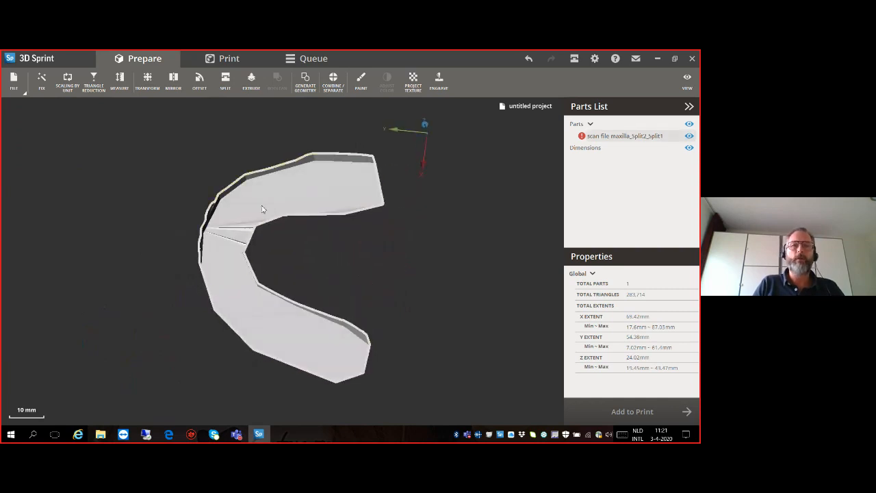
{"action": "right_click_drag", "start_coordinate": [295, 189], "coordinate": [241, 303]}
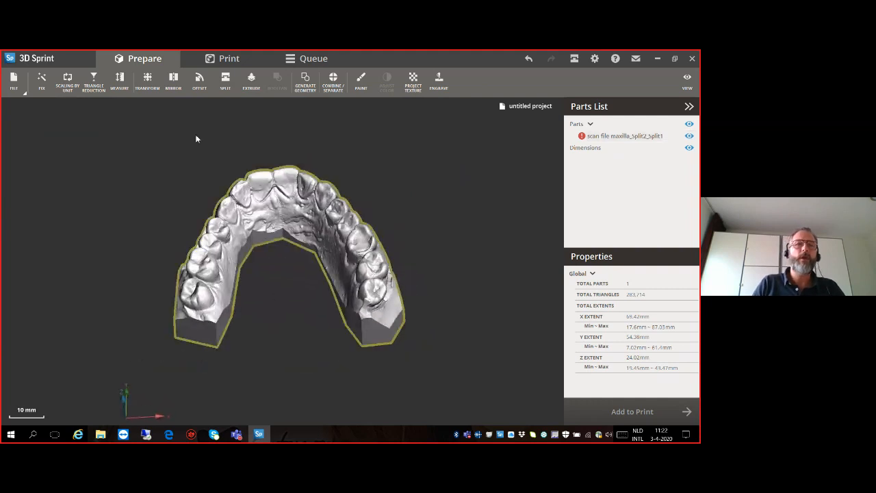
- Hollow the horseshoe-shaped arch with an inner distance of 2 mm
{"action": "left_click", "coordinate": [248, 200]}
{"action": "left_click", "coordinate": [200, 80]}
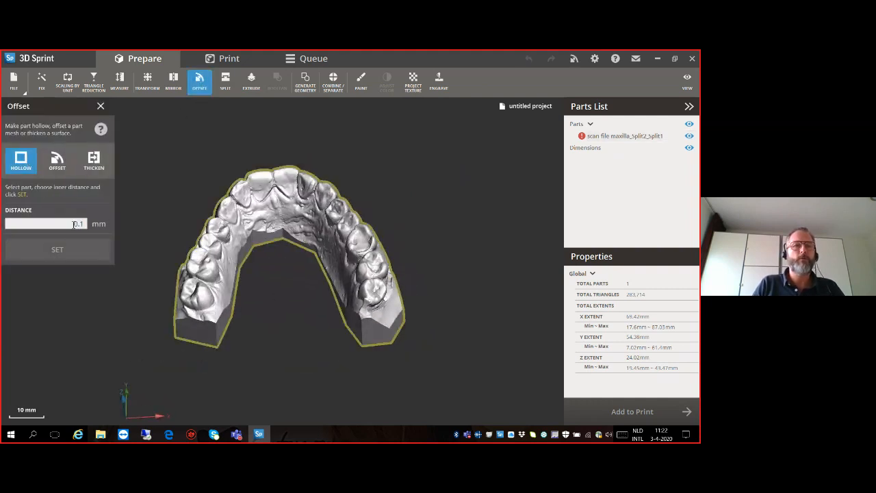
{"action": "left_click", "coordinate": [77, 223]}
{"action": "type", "text": "2"}
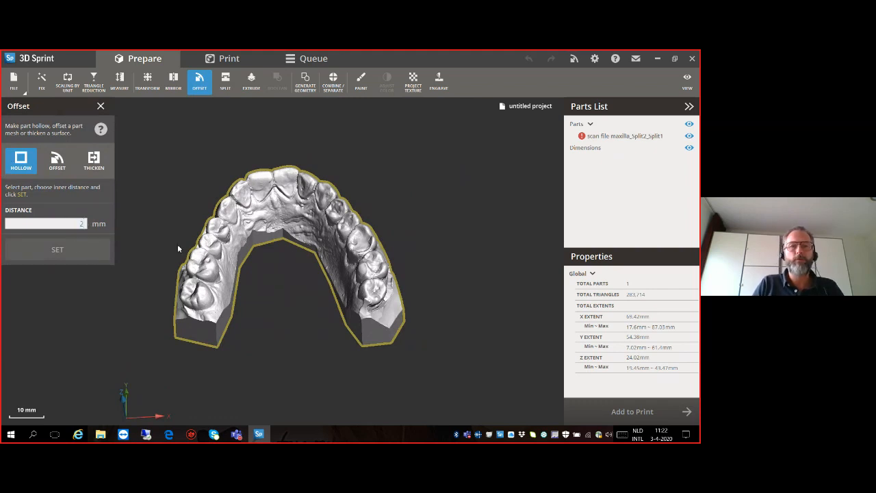
{"action": "left_click", "coordinate": [59, 253]}
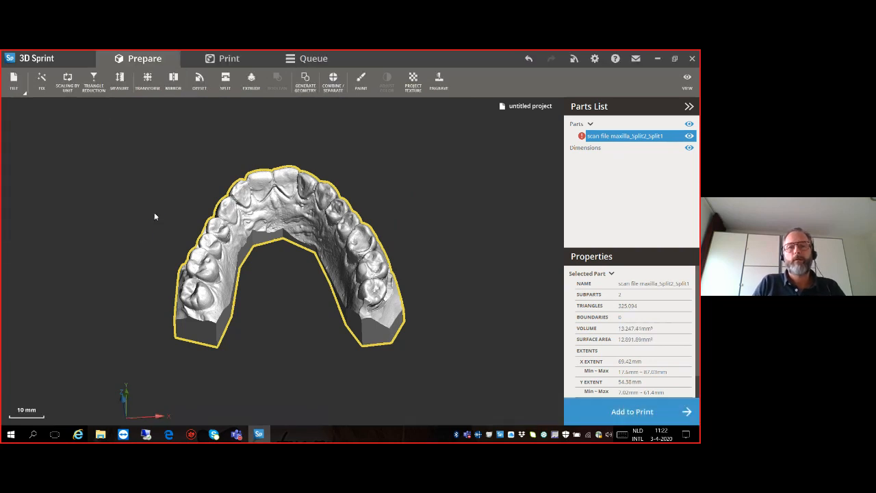
- Start a plane split on XY, then tilt and lower the cutting plane to just above the underside of the arch's base
{"action": "right_click_drag", "start_coordinate": [242, 262], "coordinate": [263, 225]}
{"action": "right_click_drag", "start_coordinate": [267, 291], "coordinate": [258, 276]}
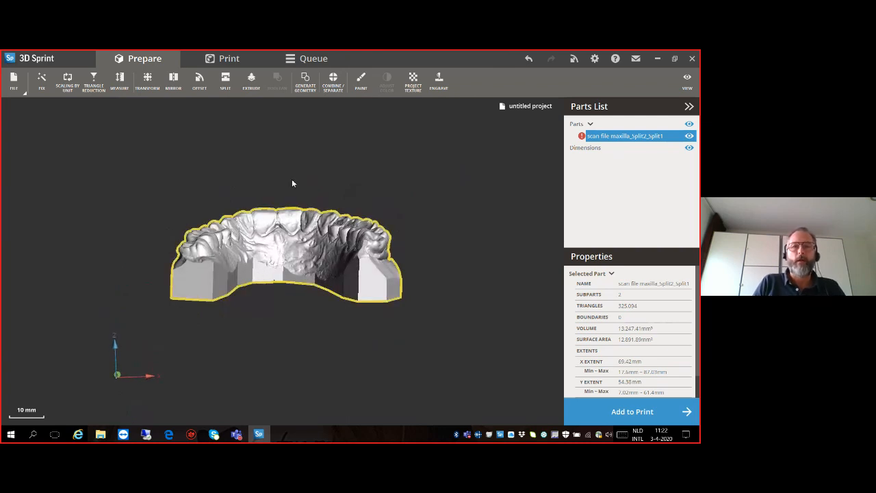
{"action": "right_click_drag", "start_coordinate": [277, 229], "coordinate": [277, 204]}
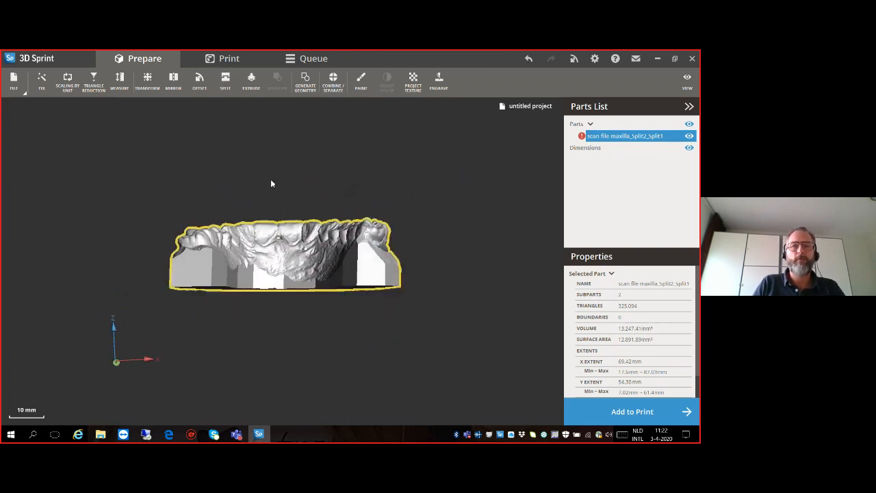
{"action": "left_click", "coordinate": [226, 80]}
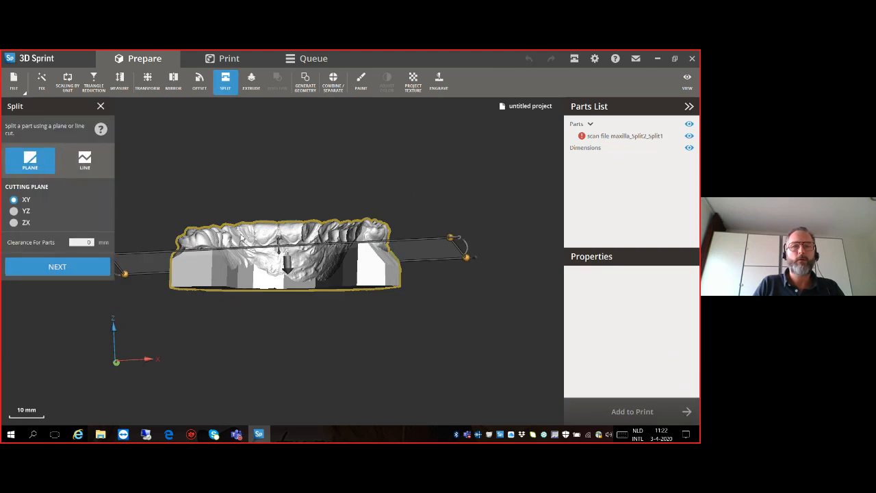
{"action": "right_click_drag", "start_coordinate": [279, 295], "coordinate": [295, 309]}
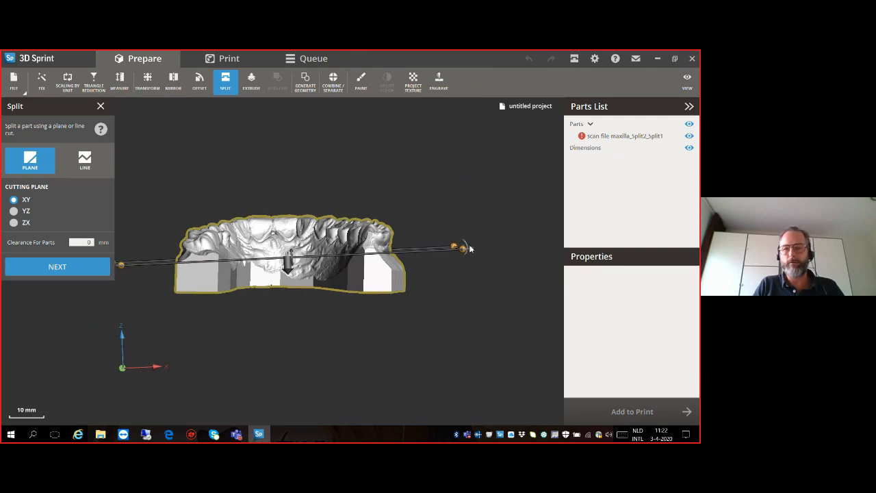
{"action": "scroll", "coordinate": [466, 248], "scroll_direction": "up", "scroll_amount": 2}
{"action": "left_click_drag", "start_coordinate": [463, 248], "coordinate": [464, 260]}
{"action": "left_click_drag", "start_coordinate": [229, 266], "coordinate": [228, 287]}
{"action": "right_click_drag", "start_coordinate": [328, 321], "coordinate": [161, 324]}
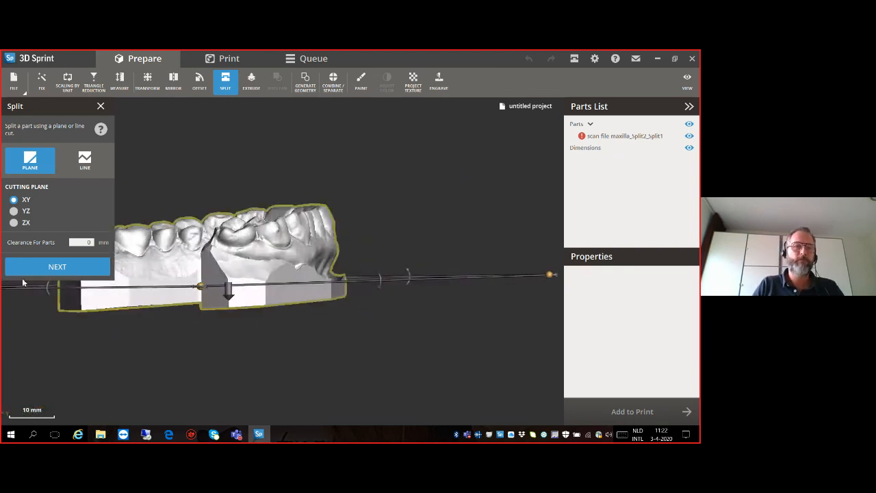
- Split the arch at the XY plane with connectors turned off, and delete the lower base slice
{"action": "left_click", "coordinate": [40, 268]}
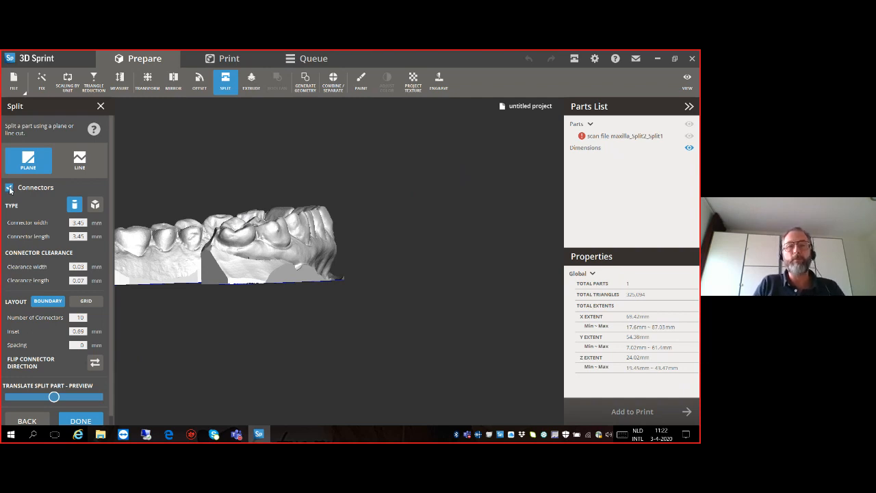
{"action": "left_click", "coordinate": [9, 188]}
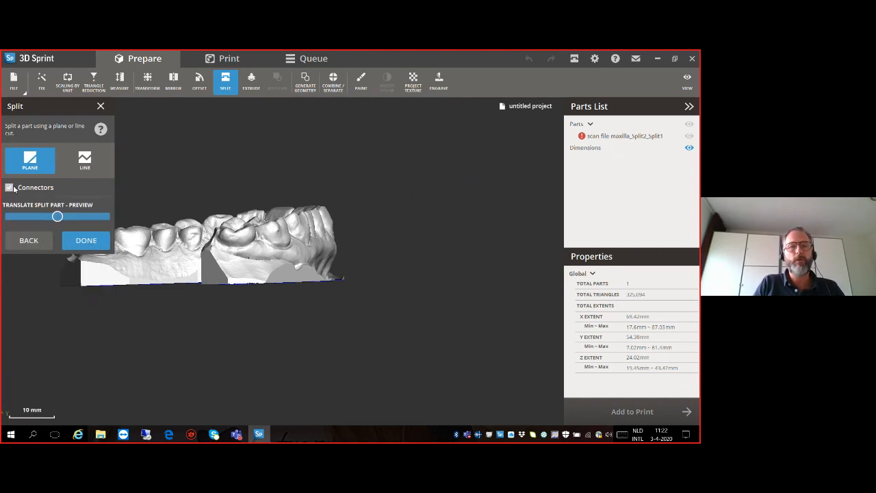
{"action": "left_click", "coordinate": [86, 241]}
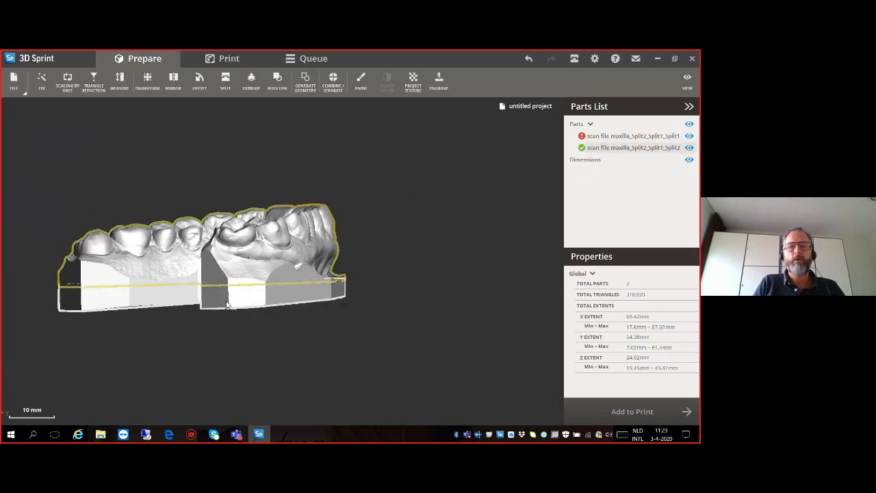
{"action": "left_click", "coordinate": [227, 304]}
{"action": "key", "text": "Delete"}
{"action": "right_click_drag", "start_coordinate": [227, 305], "coordinate": [410, 338]}
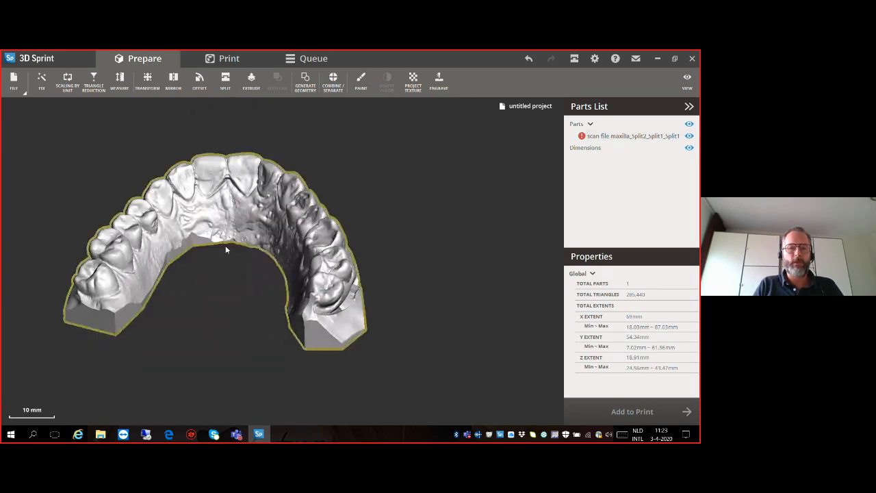
{"action": "right_click_drag", "start_coordinate": [173, 255], "coordinate": [257, 299]}
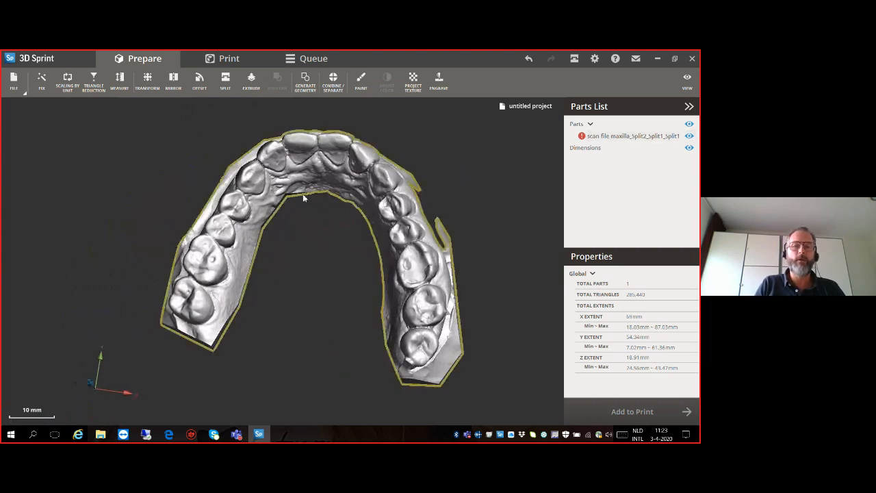
- Run the automatic fix on the hollowed arch's detected defects and add the repaired part to the print build
{"action": "left_click", "coordinate": [42, 81]}
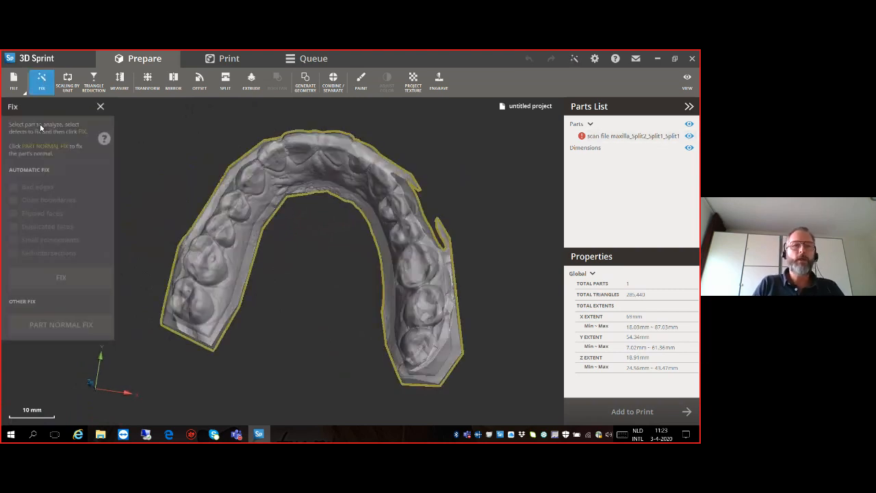
{"action": "left_click", "coordinate": [238, 216]}
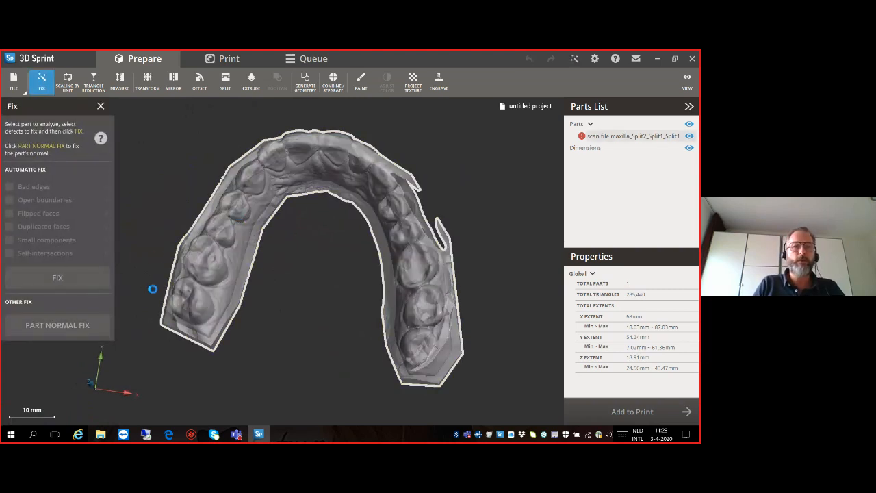
{"action": "left_click", "coordinate": [68, 280]}
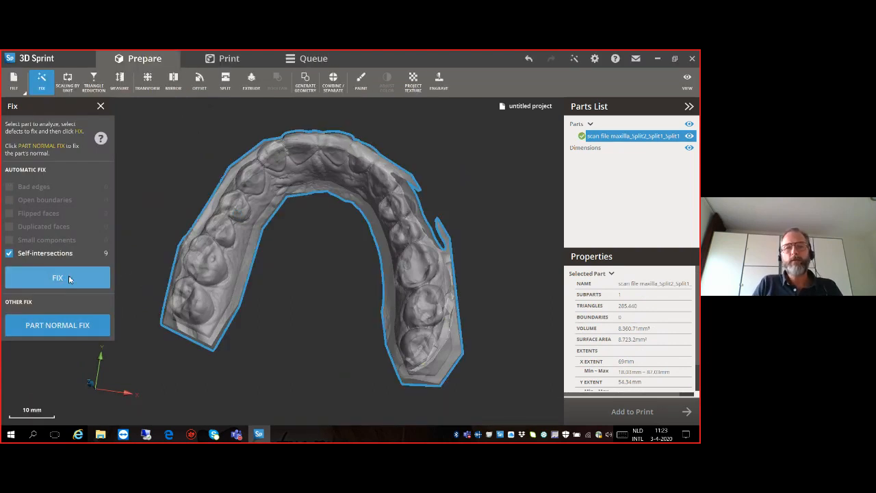
{"action": "left_click", "coordinate": [101, 106]}
{"action": "left_click", "coordinate": [650, 414]}
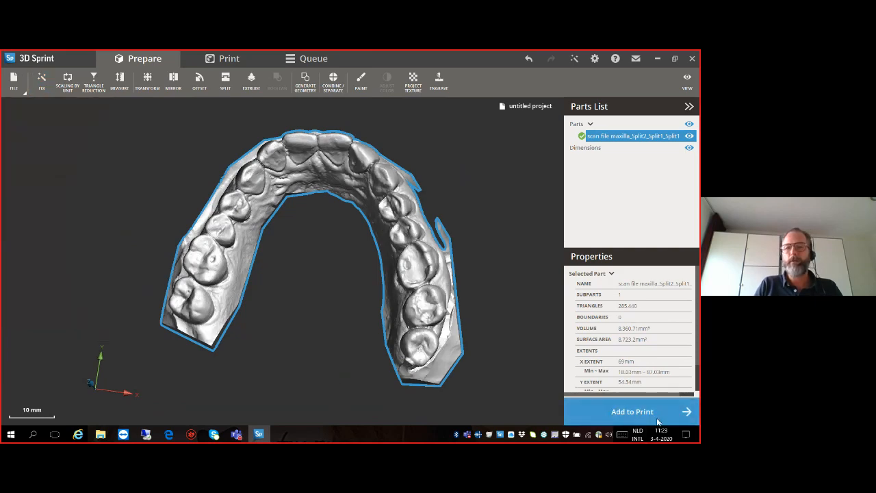
- Move the arch down inside the build volume to X 23.48, Y 7.24 and Z 3 mm
{"action": "right_click_drag", "start_coordinate": [337, 326], "coordinate": [291, 219]}
{"action": "left_click", "coordinate": [255, 83]}
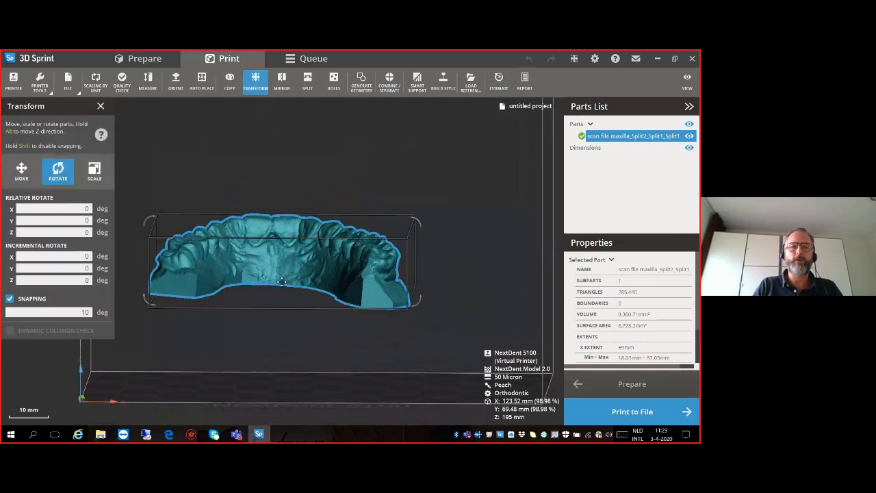
{"action": "right_click_drag", "start_coordinate": [274, 287], "coordinate": [275, 265]}
{"action": "left_click_drag", "start_coordinate": [274, 268], "coordinate": [291, 365], "text": "alt"}
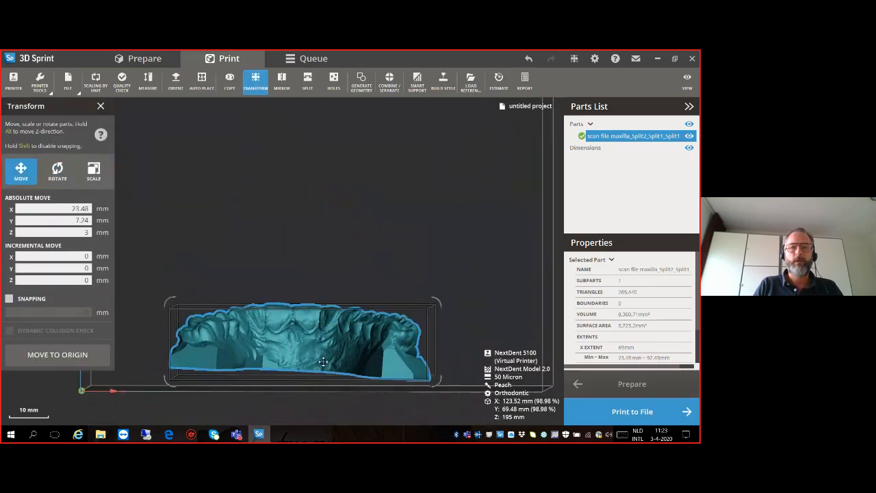
{"action": "right_click_drag", "start_coordinate": [290, 364], "coordinate": [290, 376]}
{"action": "left_click", "coordinate": [101, 107]}
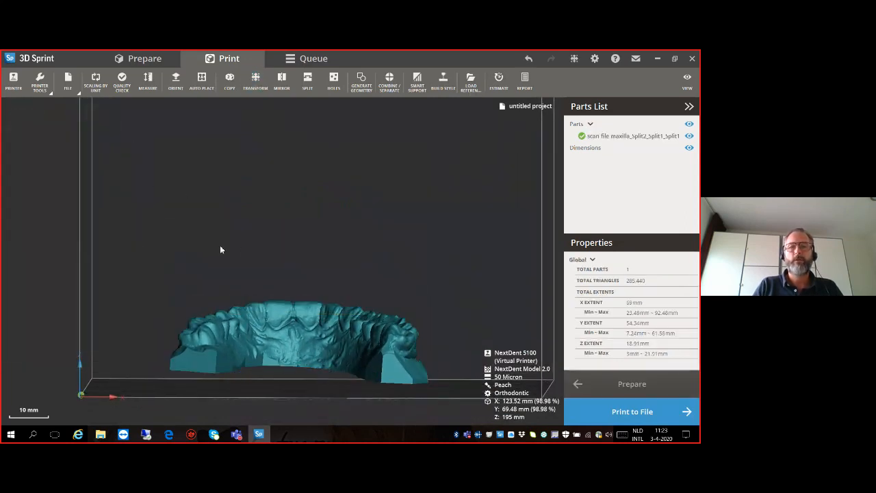
{"action": "right_click_drag", "start_coordinate": [346, 369], "coordinate": [314, 347]}
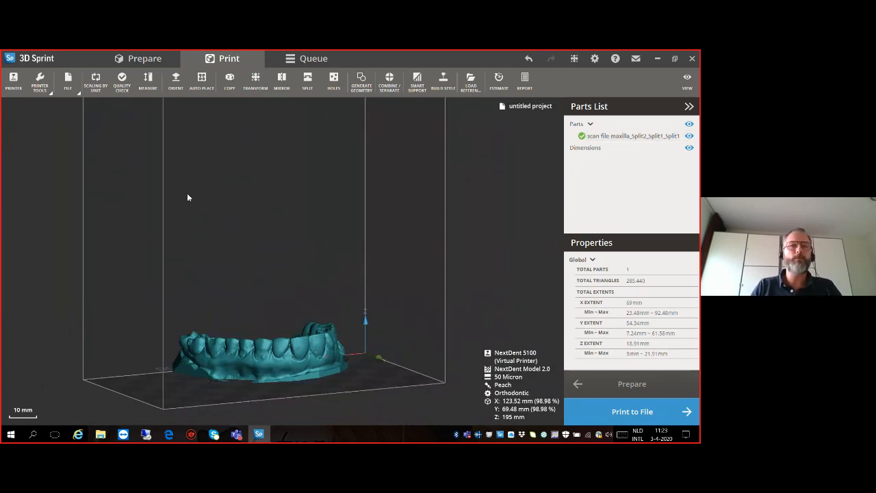
{"action": "left_click", "coordinate": [62, 92]}
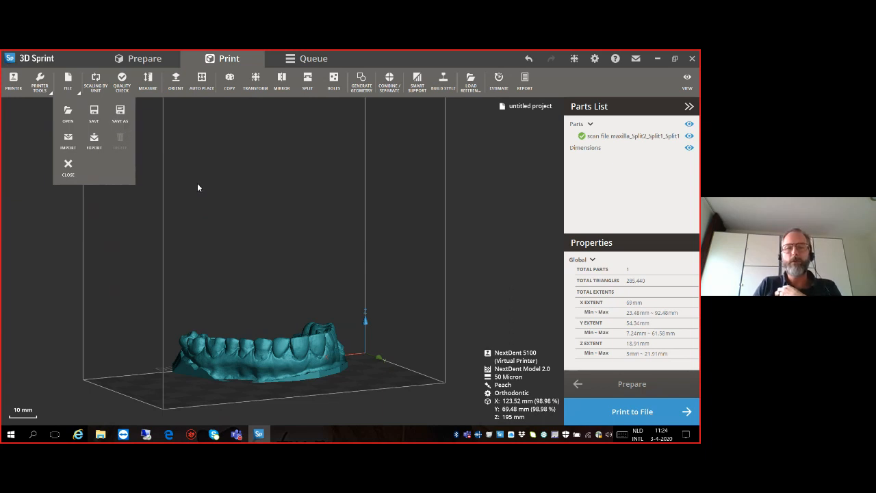
{"action": "left_click", "coordinate": [178, 368]}
{"action": "left_click", "coordinate": [197, 370]}
{"action": "right_click_drag", "start_coordinate": [197, 370], "coordinate": [247, 244]}
{"action": "left_click", "coordinate": [215, 245]}
{"action": "left_click", "coordinate": [165, 243]}
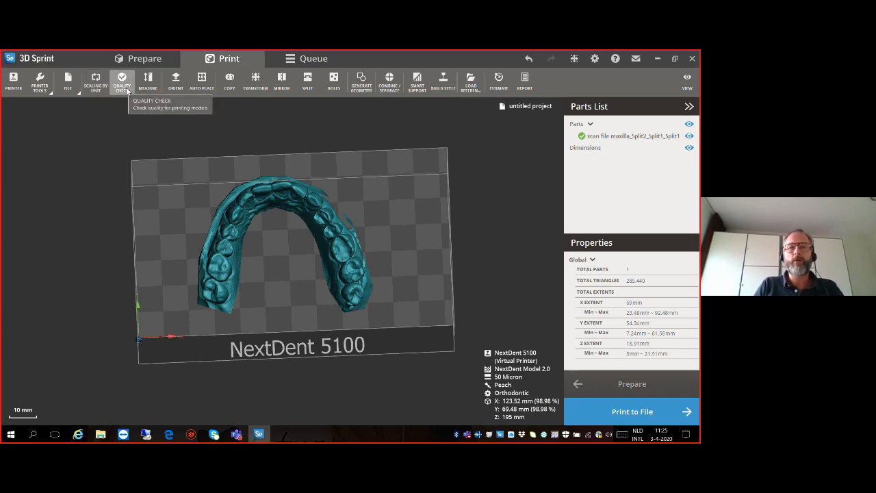
- Measure the wall thickness of the hollowed arch on its underside, from the outer edge to the inner edge
{"action": "left_click", "coordinate": [239, 221]}
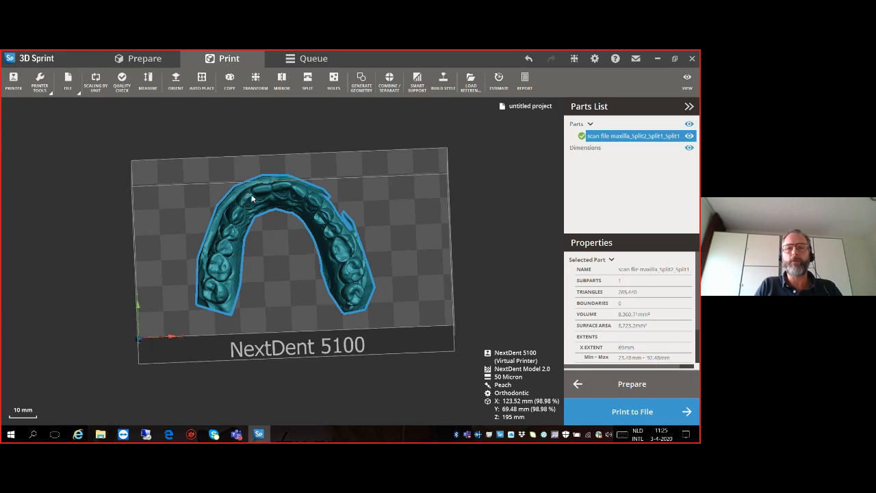
{"action": "left_click", "coordinate": [147, 83]}
{"action": "right_click_drag", "start_coordinate": [272, 237], "coordinate": [251, 165]}
{"action": "scroll", "coordinate": [251, 161], "scroll_direction": "up", "scroll_amount": 10}
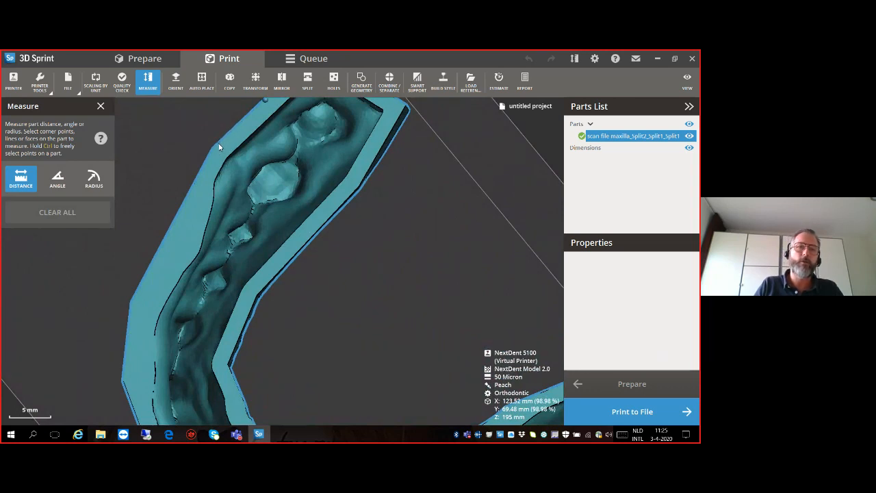
{"action": "left_click", "coordinate": [216, 148]}
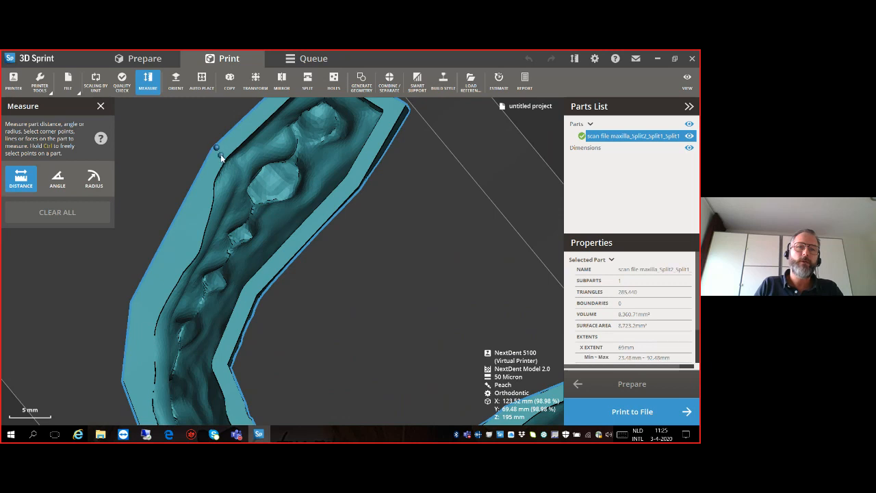
{"action": "left_click", "coordinate": [227, 161]}
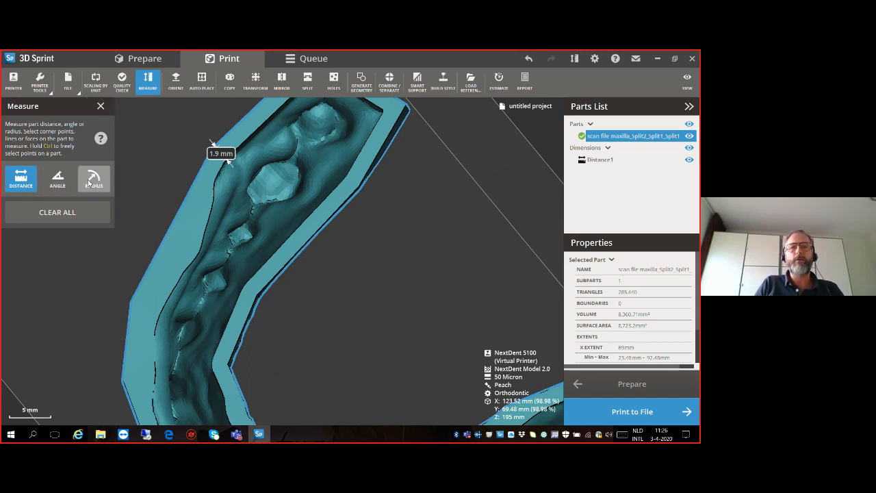
{"action": "left_click", "coordinate": [101, 108]}
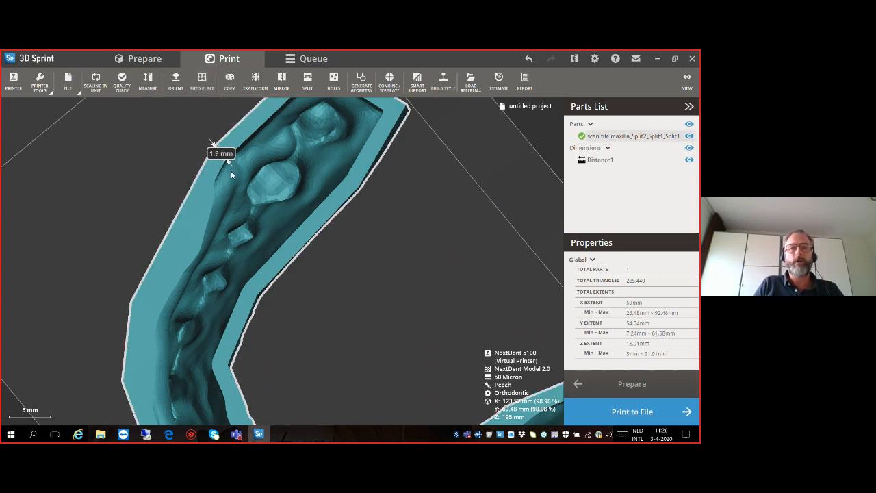
- Make one automatically placed copy of the arch, and delete that copy from the build
{"action": "scroll", "coordinate": [230, 153], "scroll_direction": "down", "scroll_amount": 5}
{"action": "right_click_drag", "start_coordinate": [230, 153], "coordinate": [239, 271]}
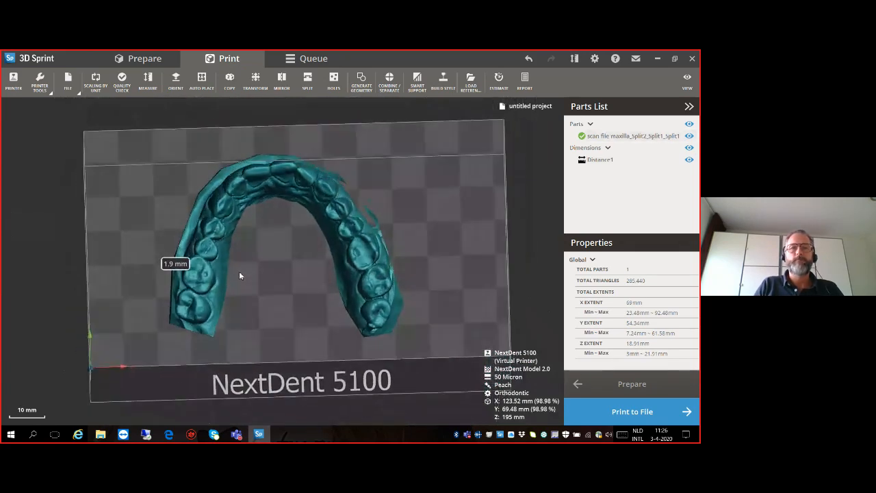
{"action": "left_click", "coordinate": [229, 81]}
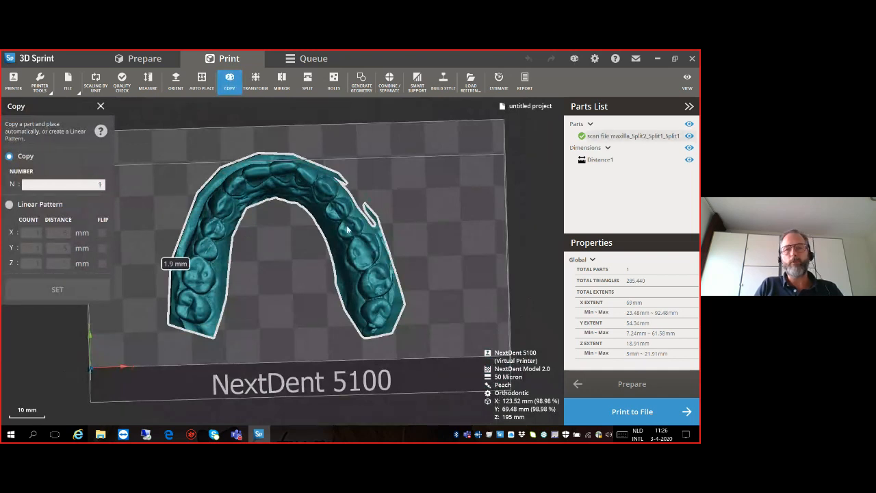
{"action": "left_click", "coordinate": [197, 247]}
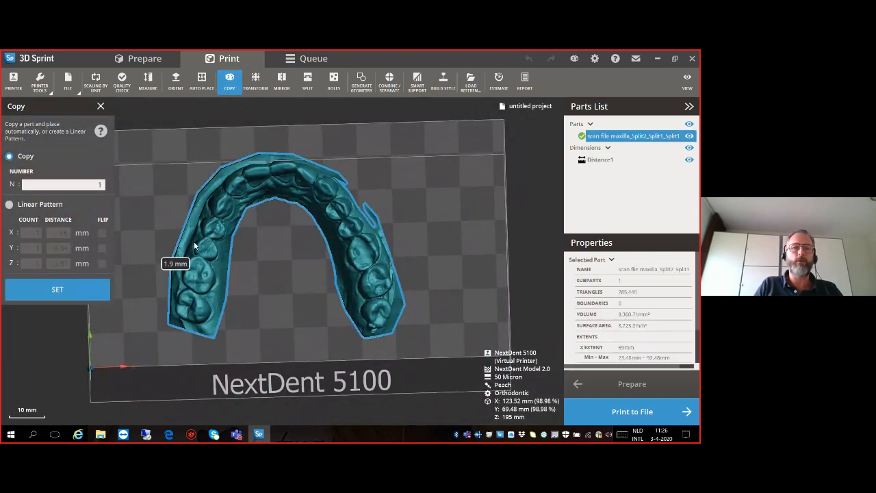
{"action": "left_click", "coordinate": [58, 289]}
{"action": "scroll", "coordinate": [106, 239], "scroll_direction": "down", "scroll_amount": 5}
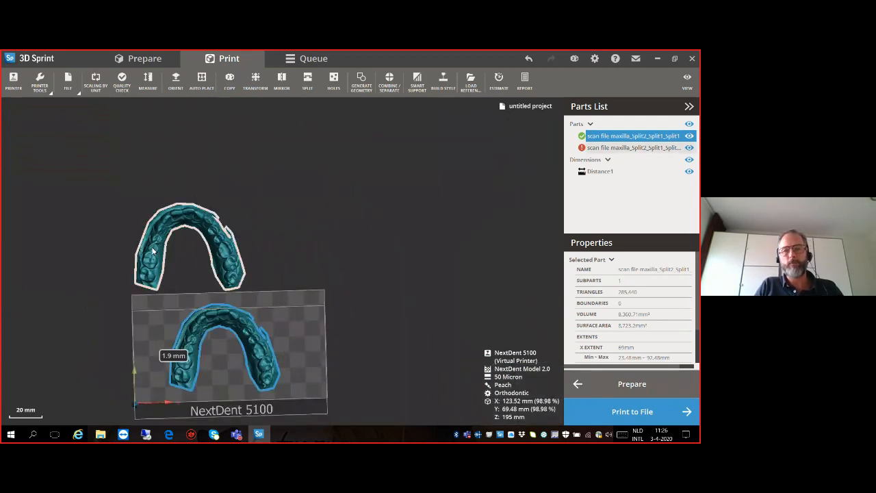
{"action": "left_click", "coordinate": [152, 251]}
{"action": "key", "text": "Delete"}
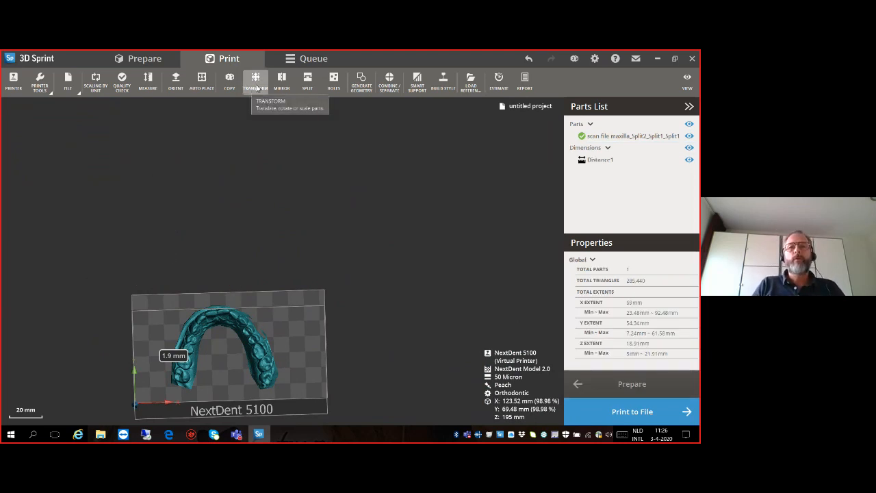
- Transform the arch freehand in the build volume, tilting it about the Y axis to about 358.4 degrees
{"action": "left_click", "coordinate": [254, 93]}
{"action": "right_click_drag", "start_coordinate": [234, 316], "coordinate": [259, 299]}
{"action": "right_click_drag", "start_coordinate": [221, 323], "coordinate": [326, 270]}
{"action": "scroll", "coordinate": [277, 281], "scroll_direction": "up", "scroll_amount": 5}
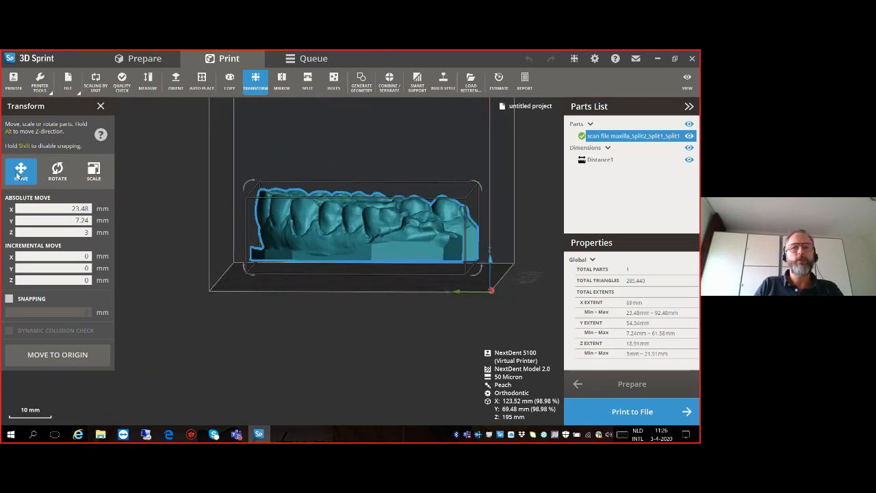
{"action": "right_click_drag", "start_coordinate": [287, 235], "coordinate": [313, 244]}
{"action": "mouse_move", "coordinate": [282, 207]}
{"action": "left_mouse_down"}
{"action": "mouse_move", "coordinate": [283, 199]}
{"action": "mouse_move", "coordinate": [286, 208]}
{"action": "left_mouse_up"}
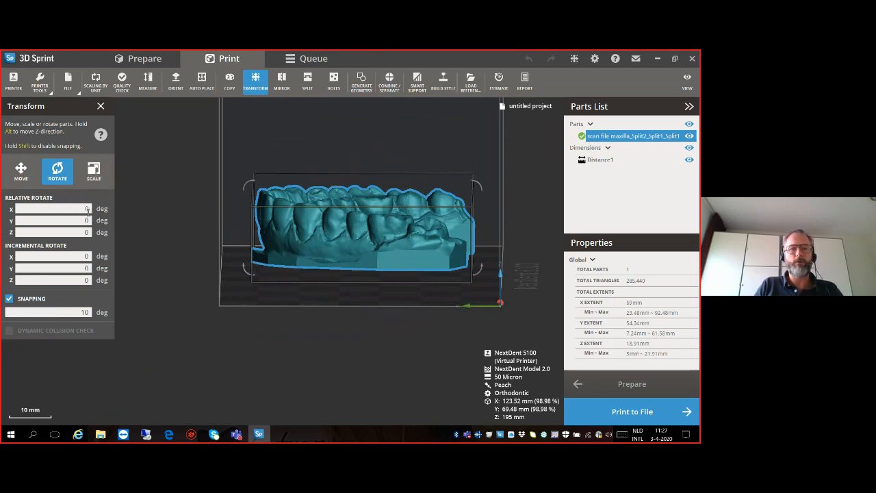
{"action": "right_click_drag", "start_coordinate": [238, 281], "coordinate": [246, 275]}
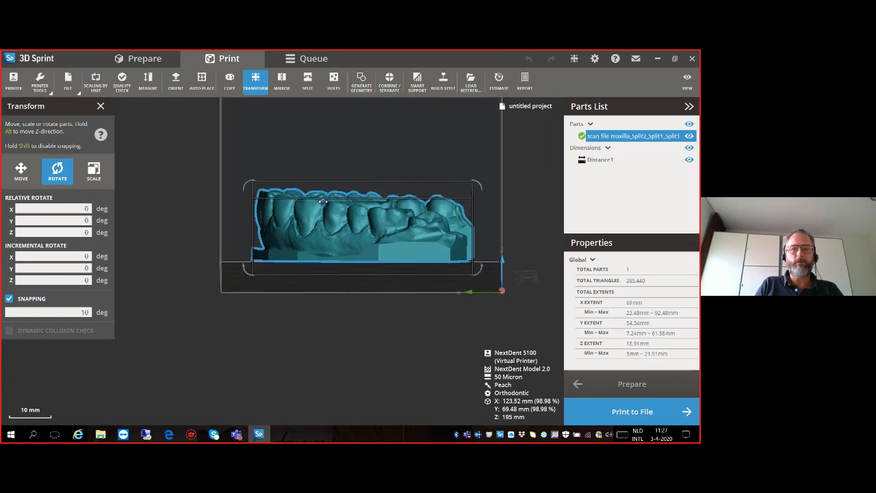
{"action": "left_click_drag", "start_coordinate": [323, 199], "coordinate": [321, 201]}
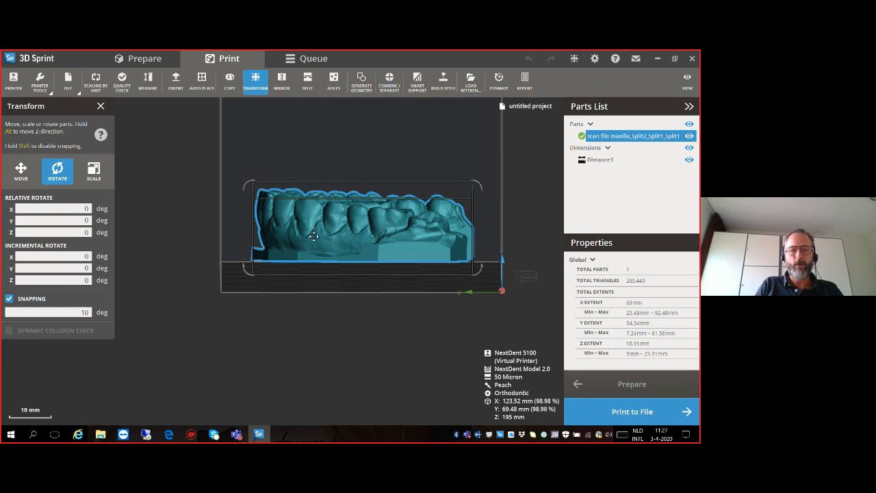
{"action": "right_click_drag", "start_coordinate": [313, 226], "coordinate": [313, 225]}
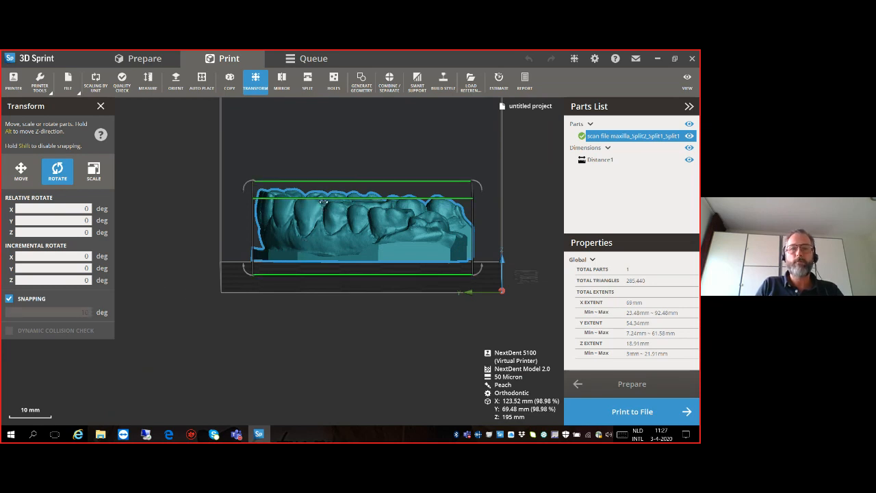
{"action": "left_click_drag", "start_coordinate": [322, 200], "coordinate": [322, 207], "text": "shift"}
{"action": "right_click_drag", "start_coordinate": [247, 246], "coordinate": [279, 245]}
{"action": "left_click_drag", "start_coordinate": [218, 184], "coordinate": [216, 199], "text": "shift"}
{"action": "left_click_drag", "start_coordinate": [361, 244], "coordinate": [285, 244]}
- Set the arch's relative rotation about the X axis to 15 degrees
{"action": "left_click", "coordinate": [60, 177]}
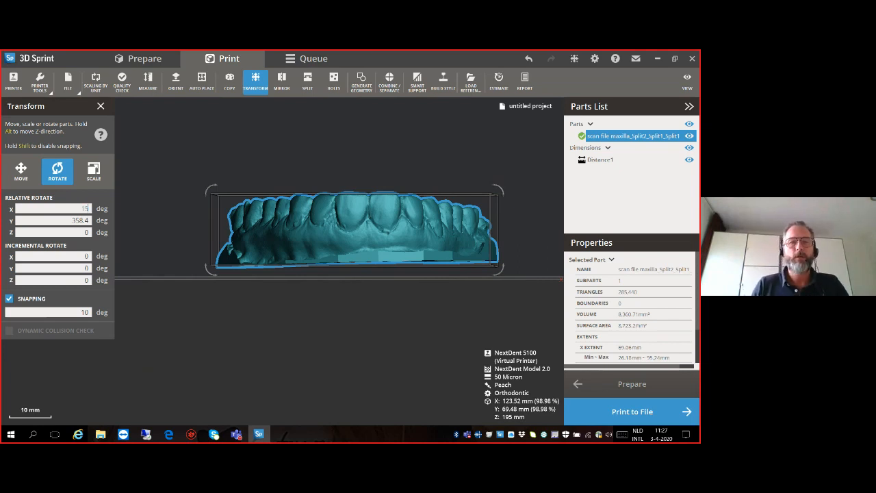
{"action": "key", "text": "Return"}
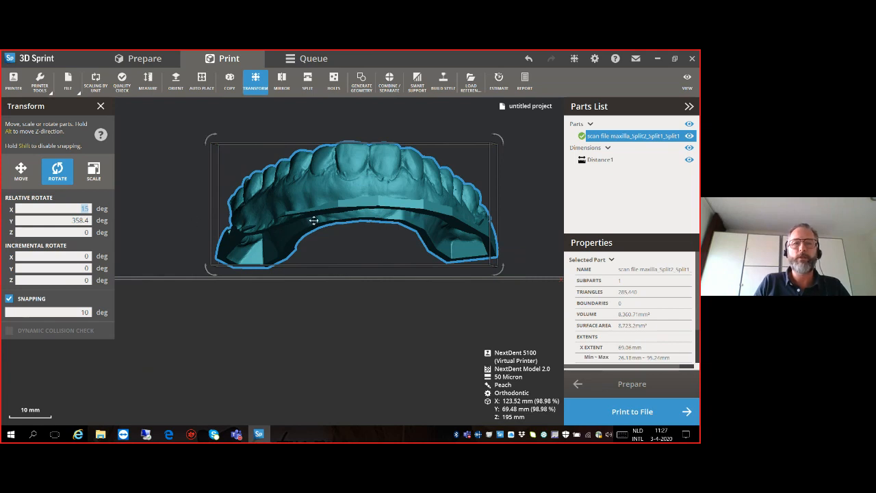
{"action": "right_click_drag", "start_coordinate": [381, 289], "coordinate": [254, 312]}
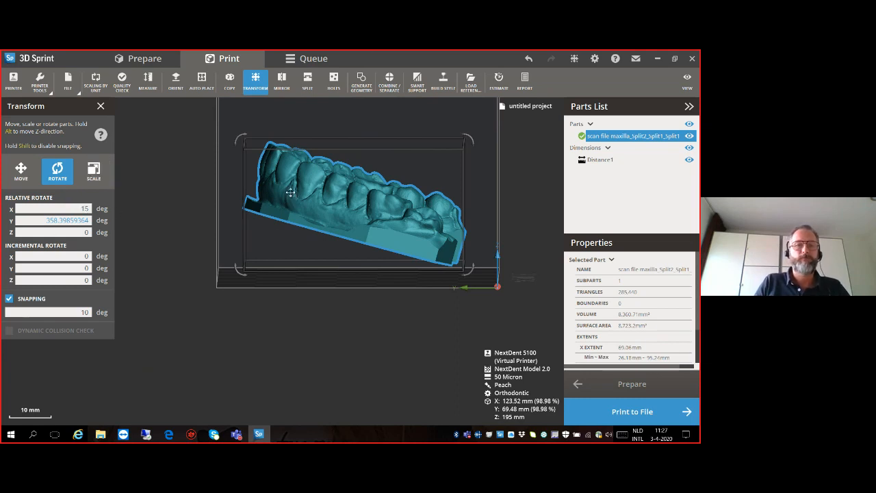
{"action": "left_click", "coordinate": [100, 106]}
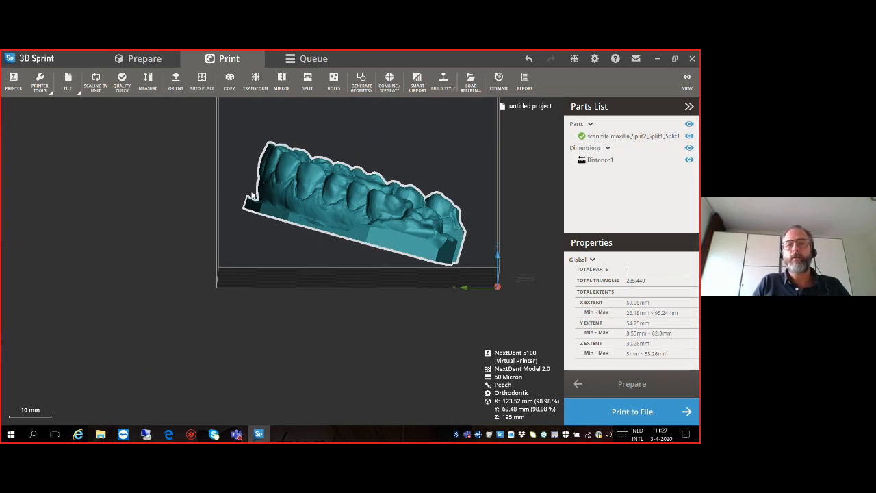
- Undo the arch's rotation, redo it to compare both orientations, and undo it again
{"action": "left_click", "coordinate": [528, 60]}
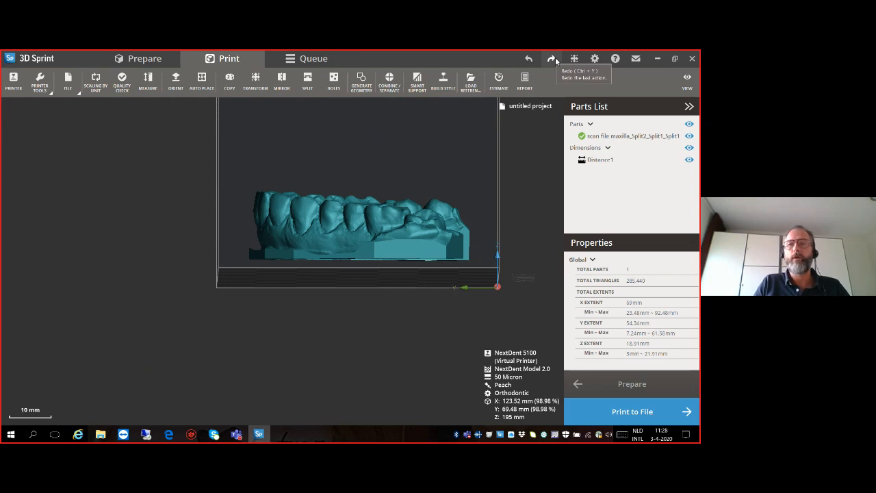
{"action": "left_click", "coordinate": [551, 60]}
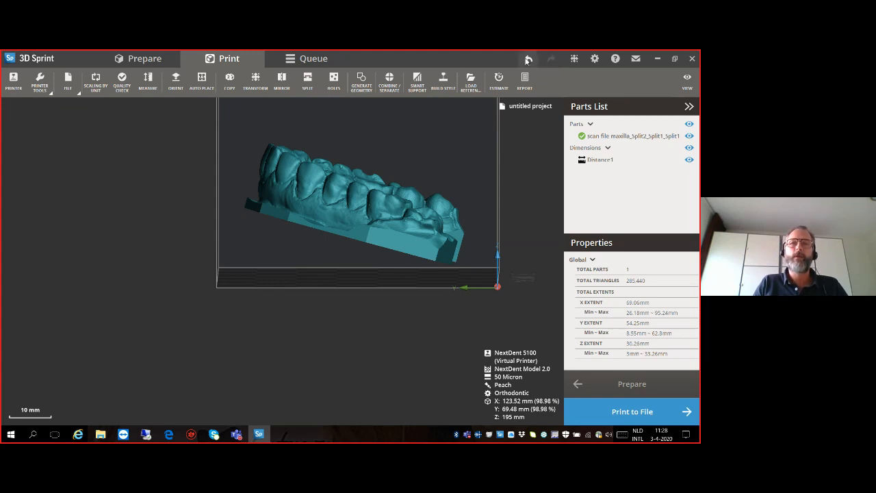
{"action": "left_click", "coordinate": [528, 59]}
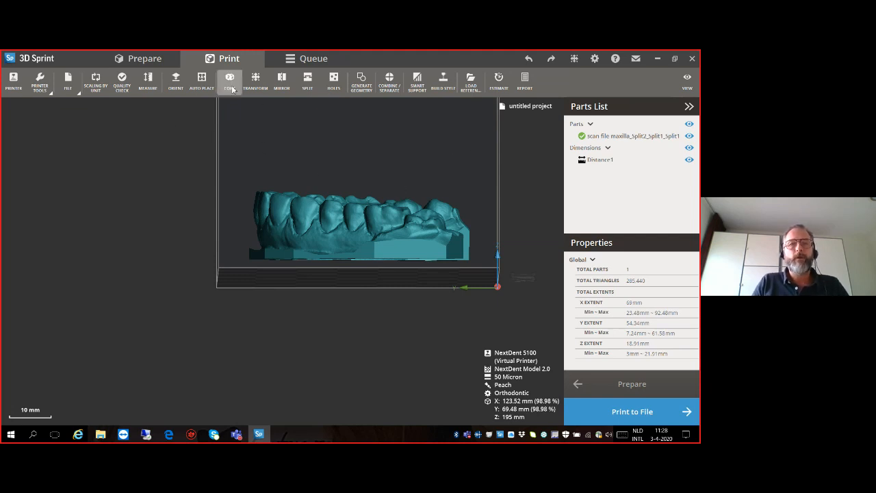
- Preview mirroring the arch across the XY plane, and leave the Mirror command without applying it
{"action": "left_click", "coordinate": [281, 89]}
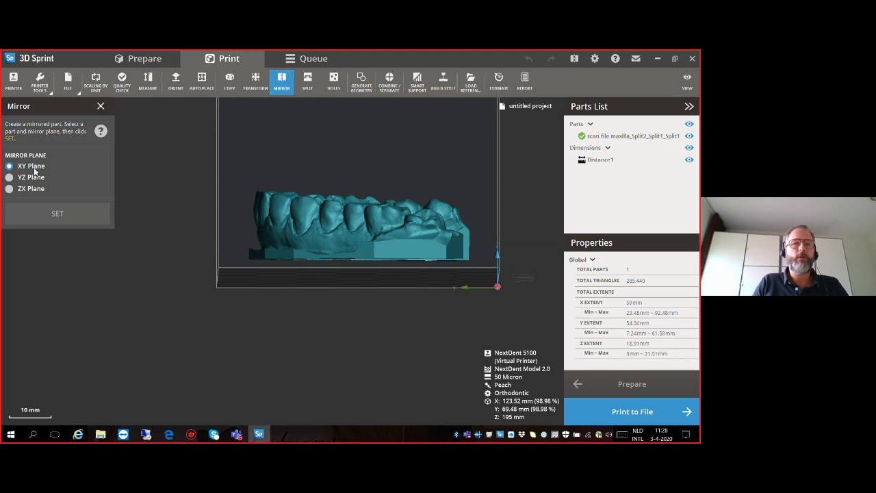
{"action": "left_click", "coordinate": [335, 196]}
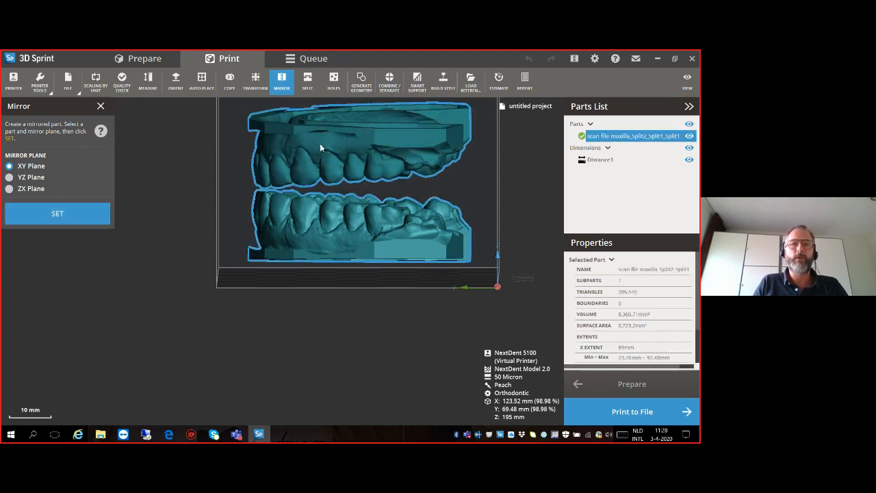
{"action": "left_click", "coordinate": [101, 106]}
- Review the options of the Split and Holes commands, leaving each one without applying it to the arch
{"action": "left_click", "coordinate": [308, 80]}
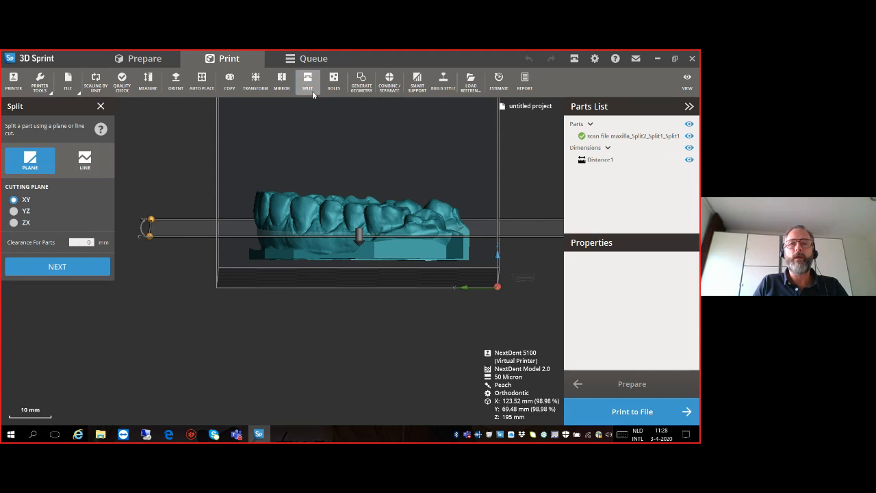
{"action": "left_click", "coordinate": [101, 106]}
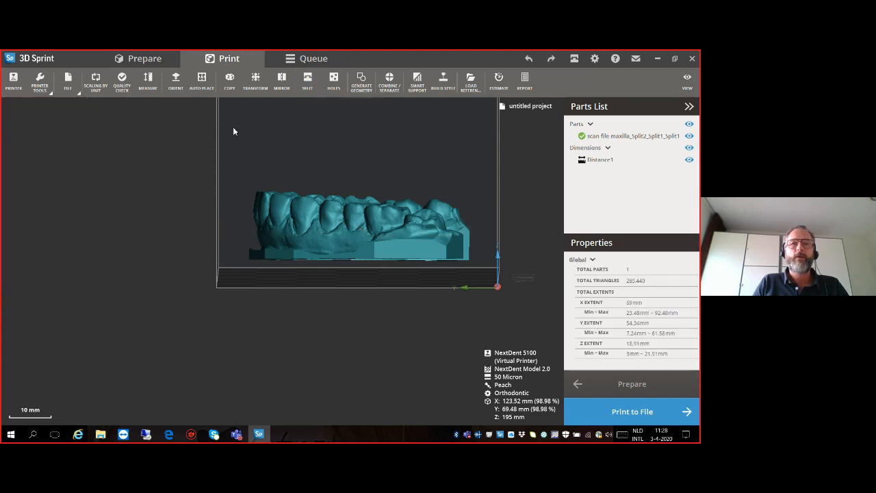
{"action": "left_click", "coordinate": [333, 81]}
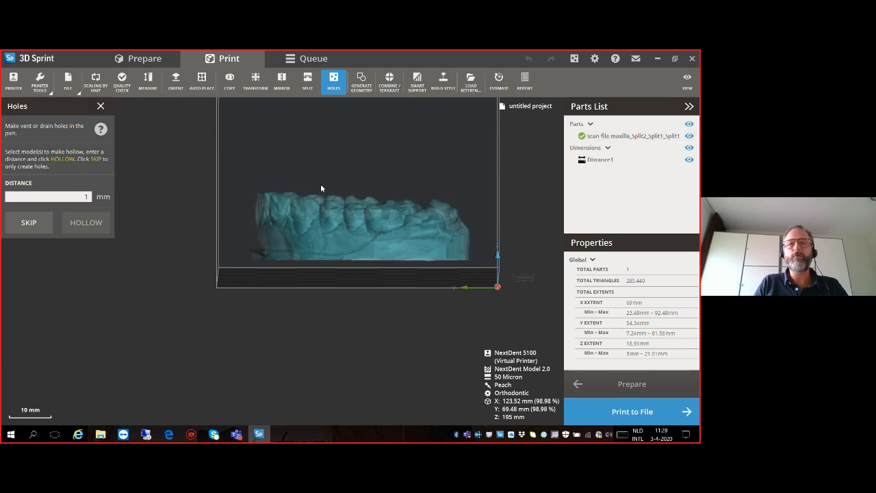
{"action": "left_click", "coordinate": [106, 106]}
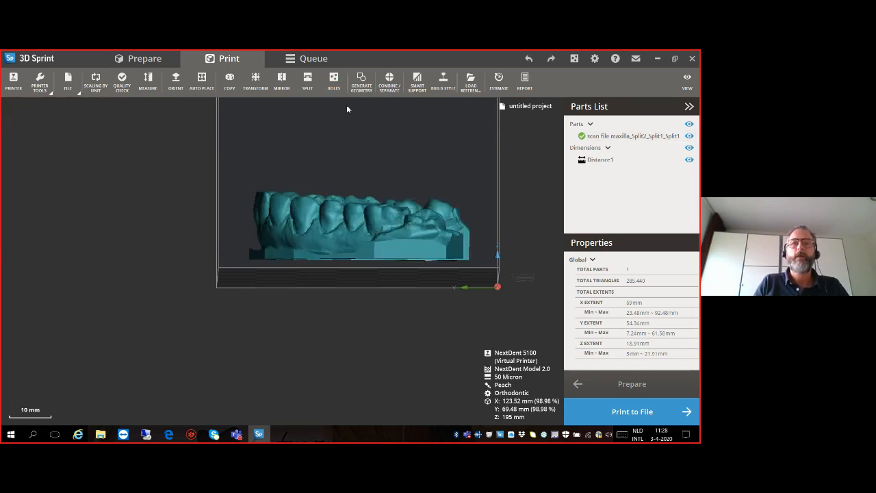
- Generate a box measuring 100 mm in X, 5 mm in Y and 3 mm in Z
{"action": "left_click", "coordinate": [364, 89]}
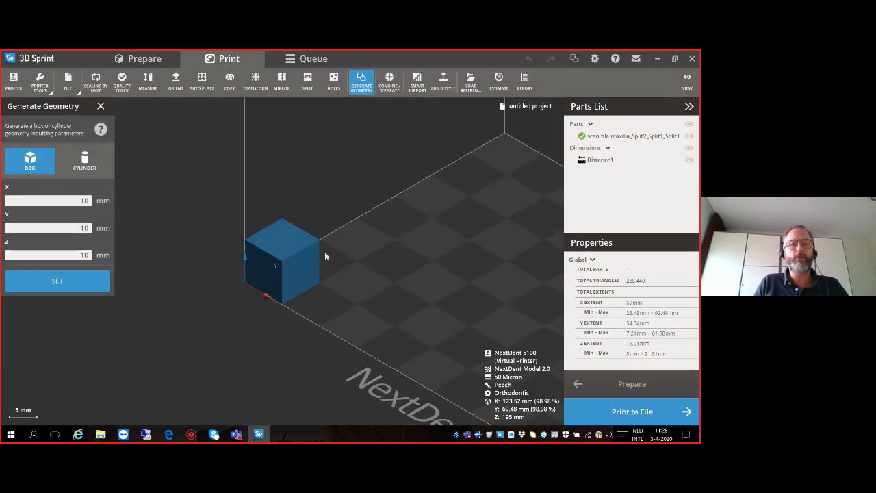
{"action": "scroll", "coordinate": [289, 253], "scroll_direction": "down", "scroll_amount": 2}
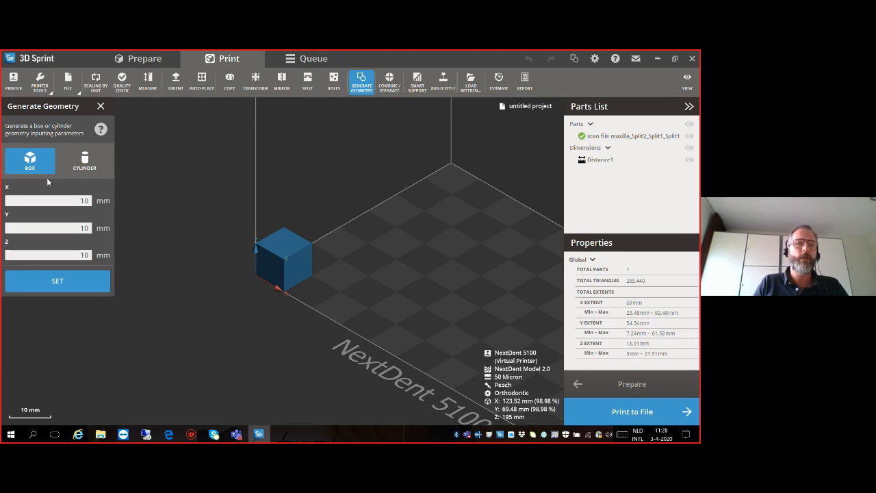
{"action": "double_click", "coordinate": [86, 200]}
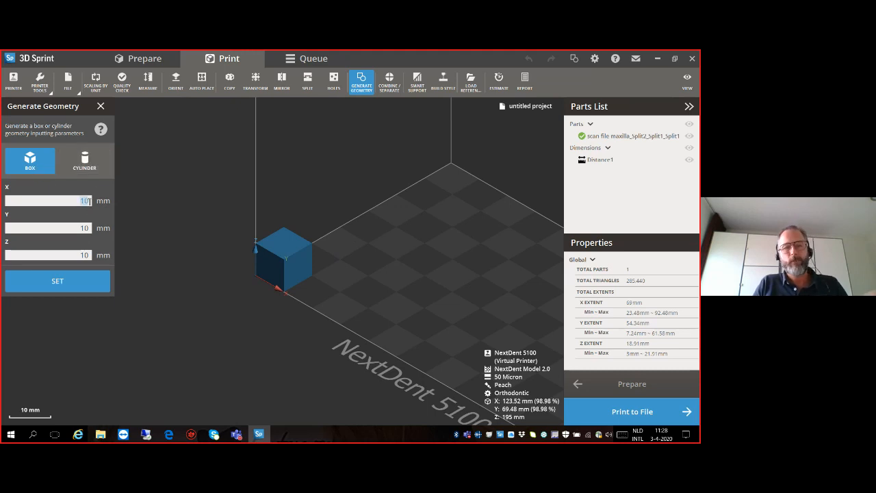
{"action": "type", "text": "1"}
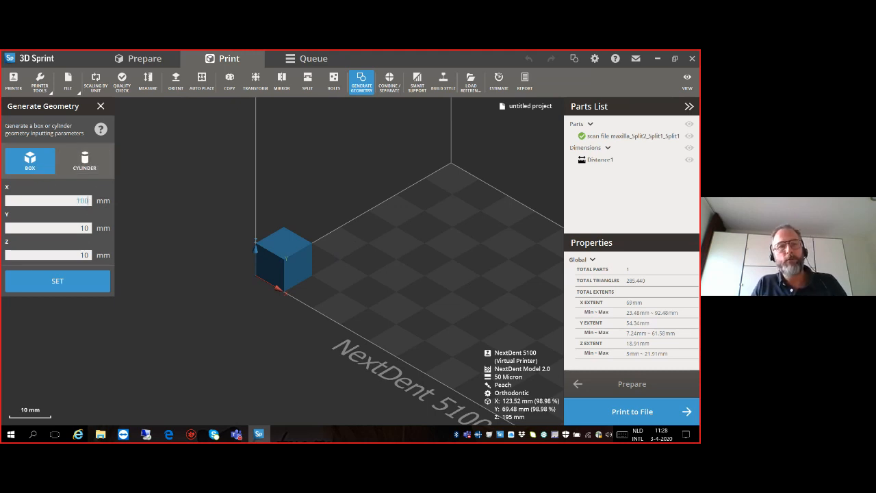
{"action": "double_click", "coordinate": [85, 228]}
{"action": "type", "text": "5"}
{"action": "double_click", "coordinate": [87, 254]}
{"action": "type", "text": "3"}
{"action": "left_click", "coordinate": [79, 282]}
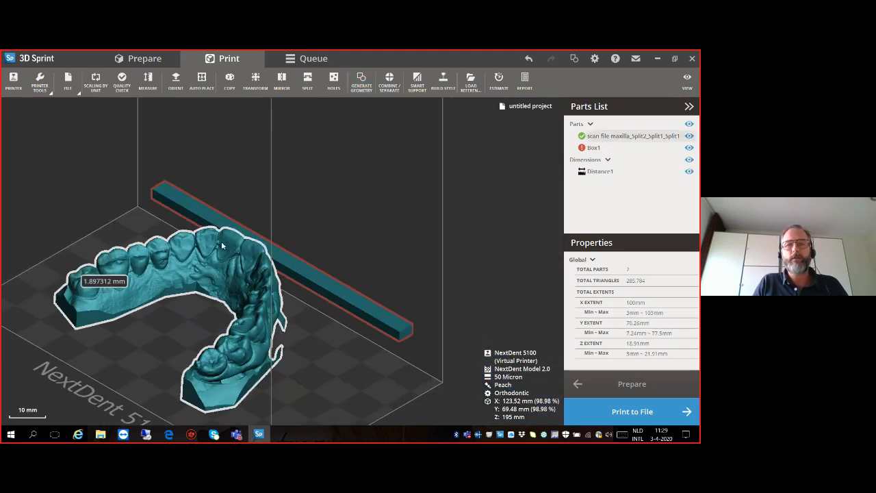
- Select the generated box behind the arch and delete it from the build
{"action": "right_click_drag", "start_coordinate": [298, 289], "coordinate": [389, 271]}
{"action": "right_click_drag", "start_coordinate": [267, 313], "coordinate": [257, 246]}
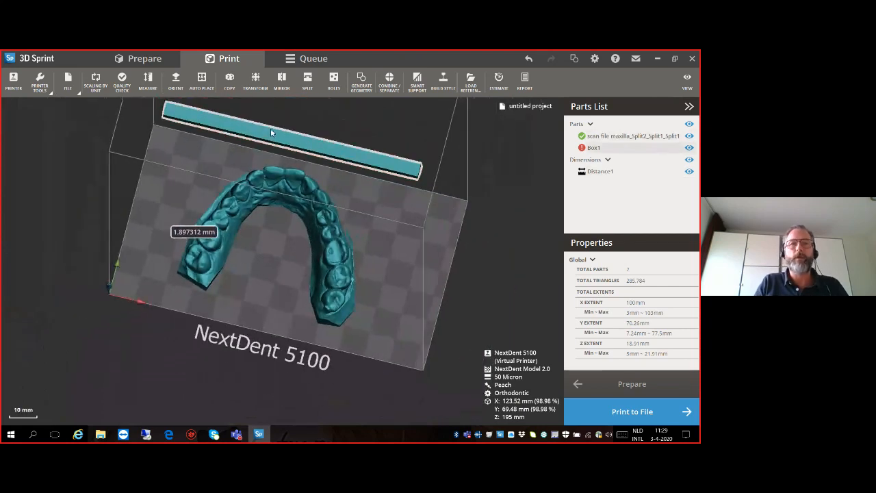
{"action": "left_click", "coordinate": [265, 135]}
{"action": "left_click", "coordinate": [221, 250]}
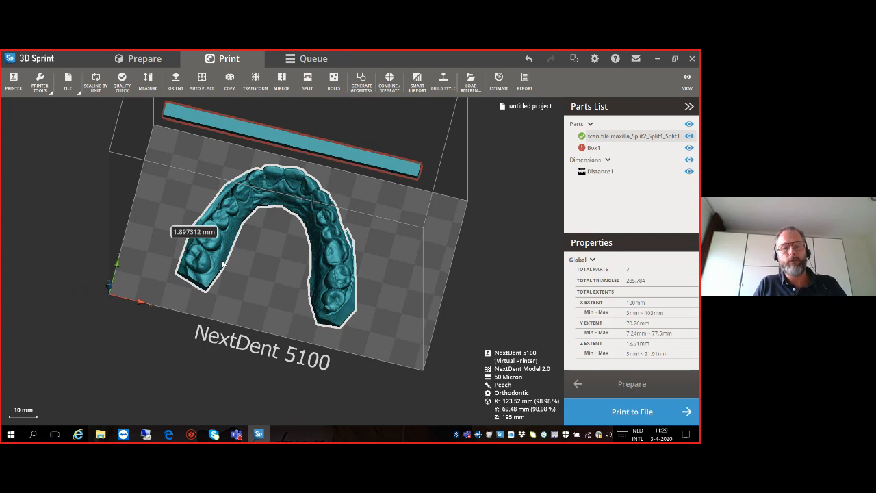
{"action": "left_click", "coordinate": [313, 151]}
{"action": "key", "text": "Delete"}
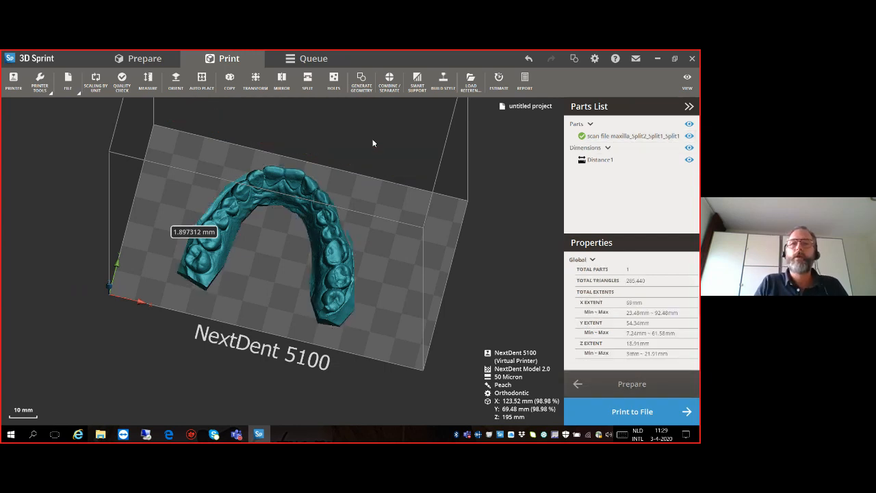
- Create Smart Support gate supports under the arch using the Orthodontic preset
{"action": "left_click", "coordinate": [417, 81]}
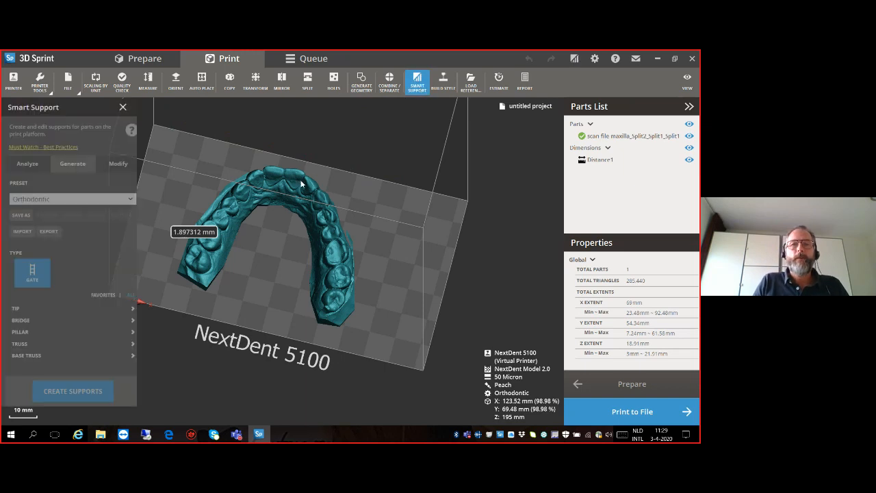
{"action": "right_click_drag", "start_coordinate": [269, 255], "coordinate": [329, 236]}
{"action": "right_click_drag", "start_coordinate": [269, 258], "coordinate": [254, 226]}
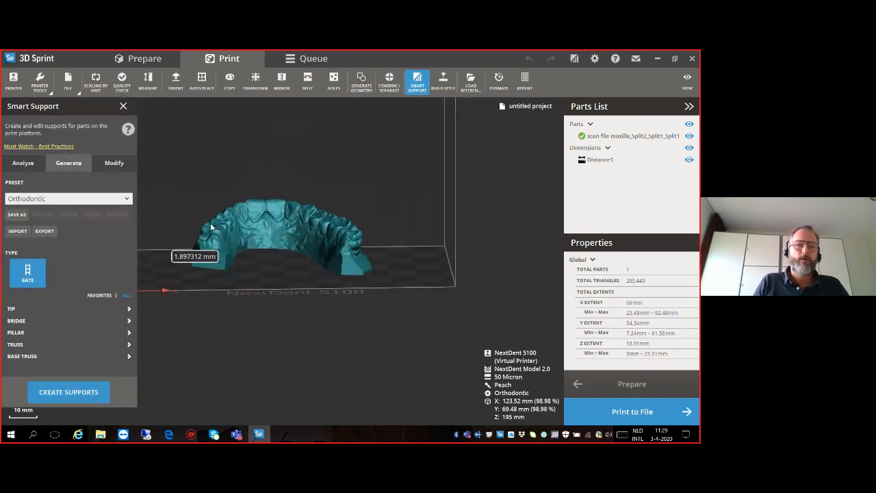
{"action": "left_click", "coordinate": [71, 393]}
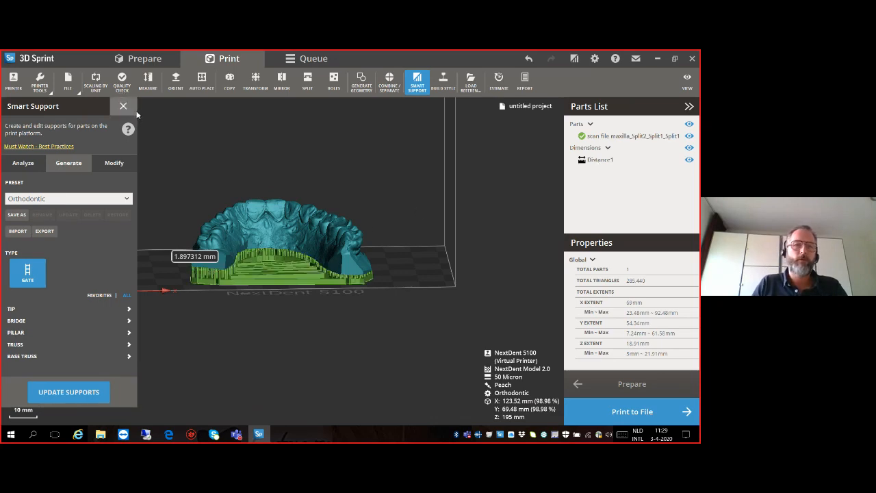
- Inspect the supports from beneath and erase two support points on the tooth ridge inside the hollow arch
{"action": "right_click_drag", "start_coordinate": [264, 247], "coordinate": [264, 274]}
{"action": "scroll", "coordinate": [259, 250], "scroll_direction": "up", "scroll_amount": 3}
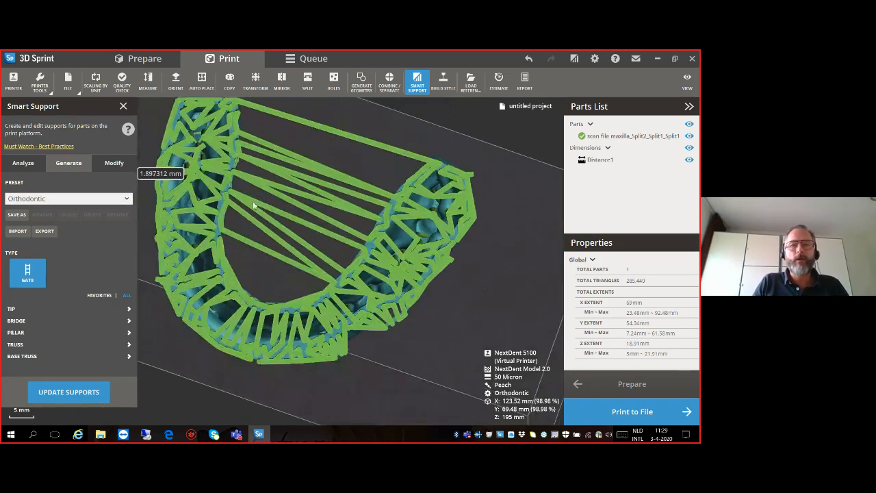
{"action": "scroll", "coordinate": [275, 226], "scroll_direction": "up", "scroll_amount": 1}
{"action": "scroll", "coordinate": [320, 208], "scroll_direction": "down", "scroll_amount": 1}
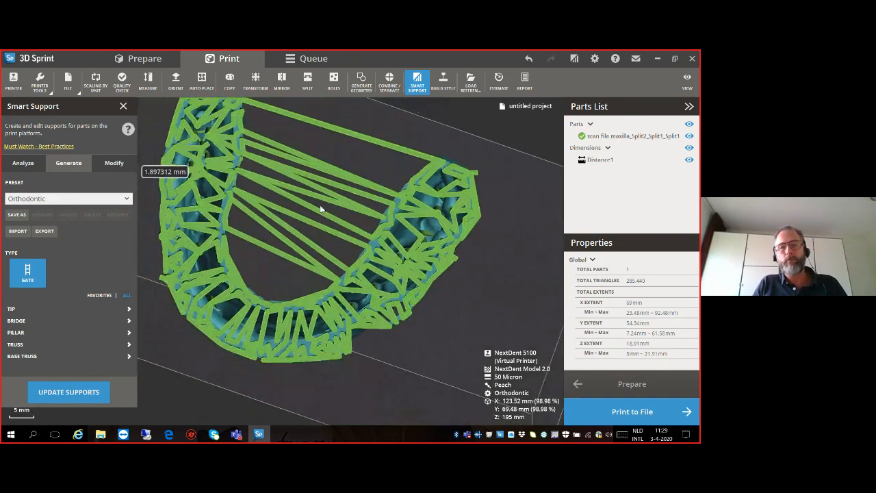
{"action": "left_click", "coordinate": [248, 205]}
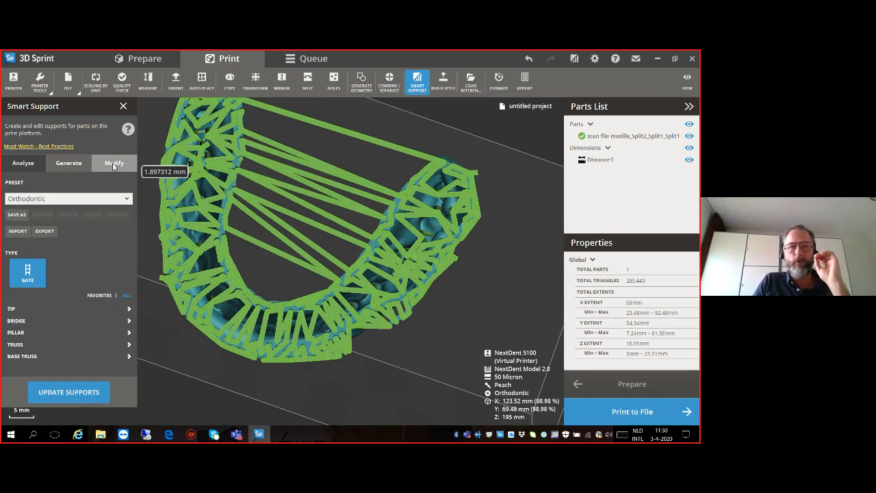
{"action": "left_click", "coordinate": [114, 163]}
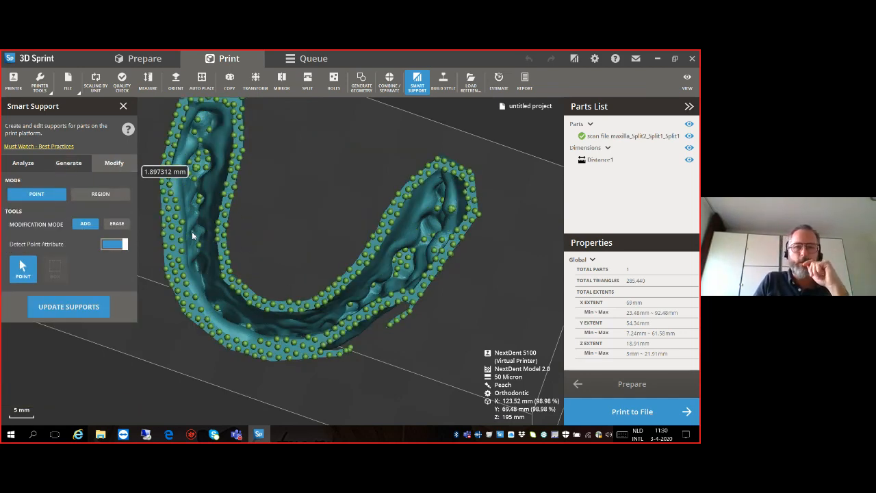
{"action": "scroll", "coordinate": [191, 235], "scroll_direction": "up", "scroll_amount": 2}
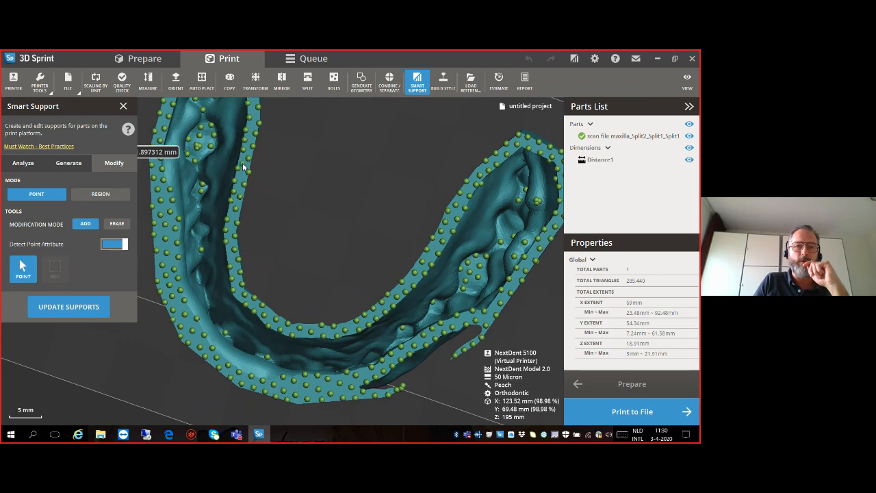
{"action": "scroll", "coordinate": [243, 166], "scroll_direction": "up", "scroll_amount": 3}
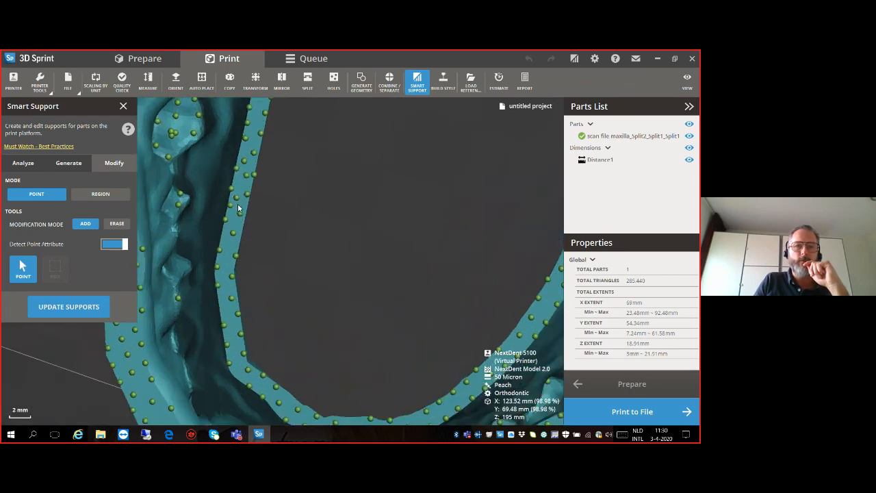
{"action": "left_click", "coordinate": [117, 223]}
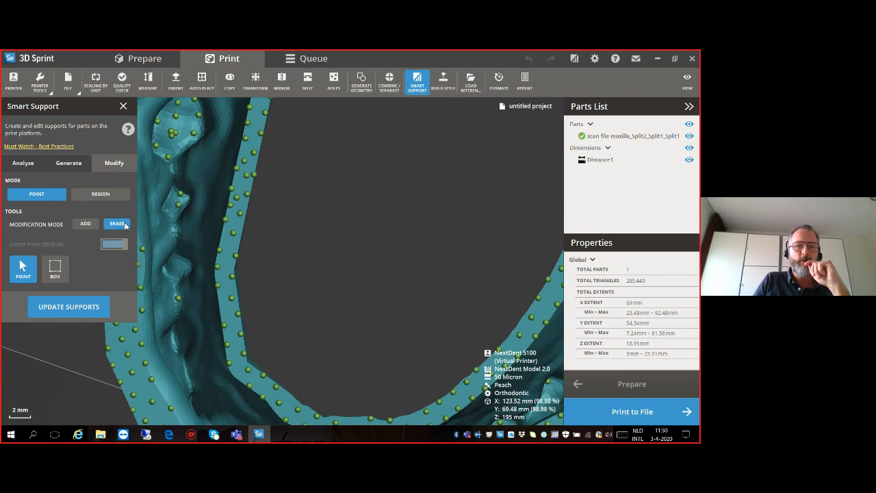
{"action": "left_click", "coordinate": [178, 205]}
{"action": "left_click", "coordinate": [180, 195]}
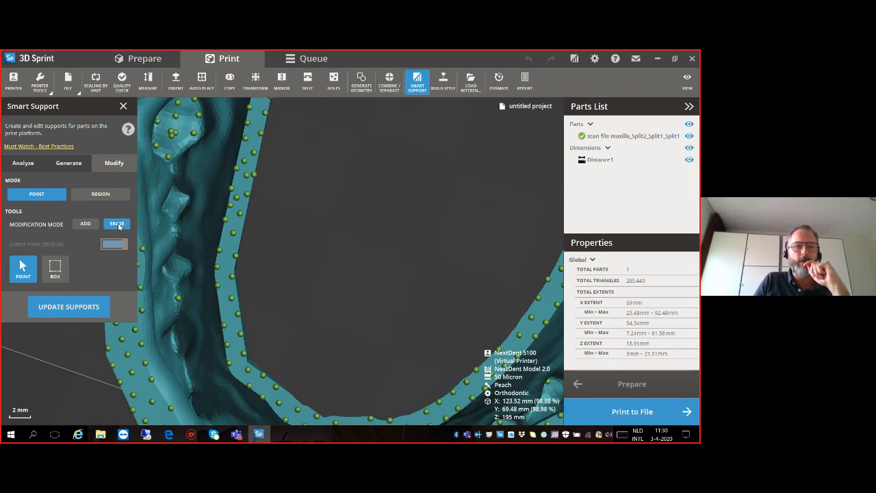
- Add a support point inside the hollow arch, update the supports, and leave Smart Support after checking them from the side
{"action": "scroll", "coordinate": [199, 236], "scroll_direction": "down", "scroll_amount": 5}
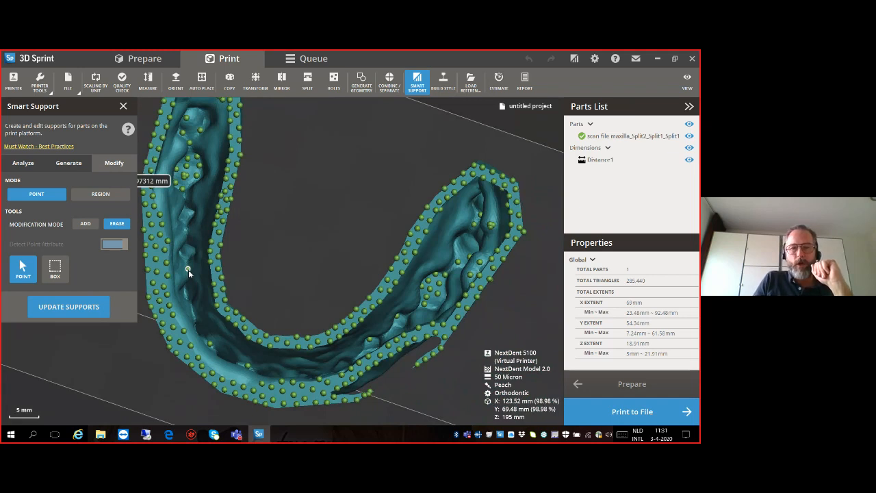
{"action": "scroll", "coordinate": [188, 270], "scroll_direction": "up", "scroll_amount": 4}
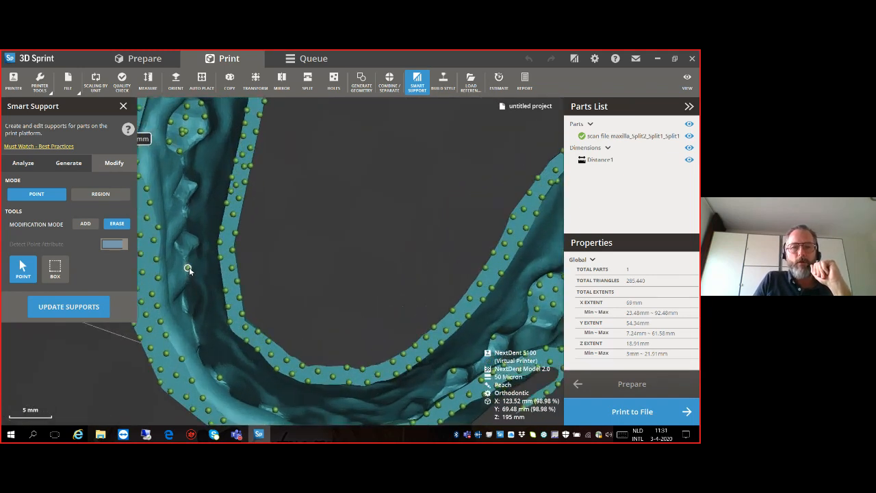
{"action": "left_click", "coordinate": [85, 225]}
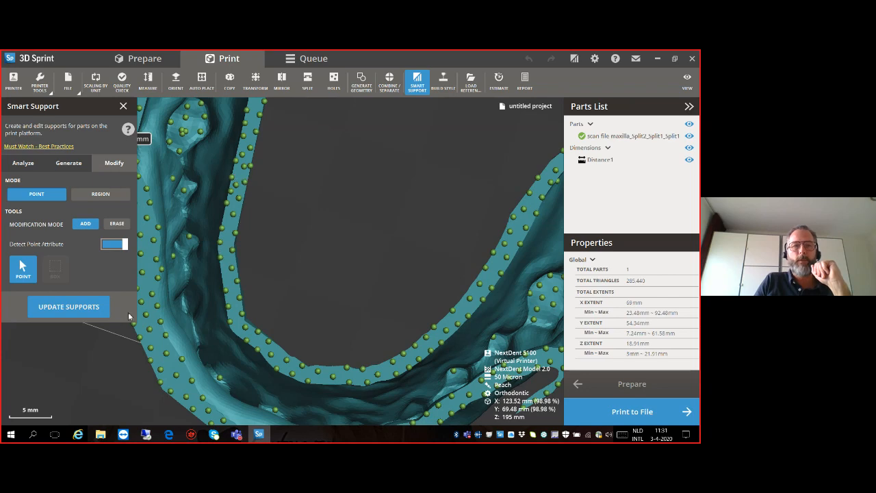
{"action": "left_click", "coordinate": [85, 308]}
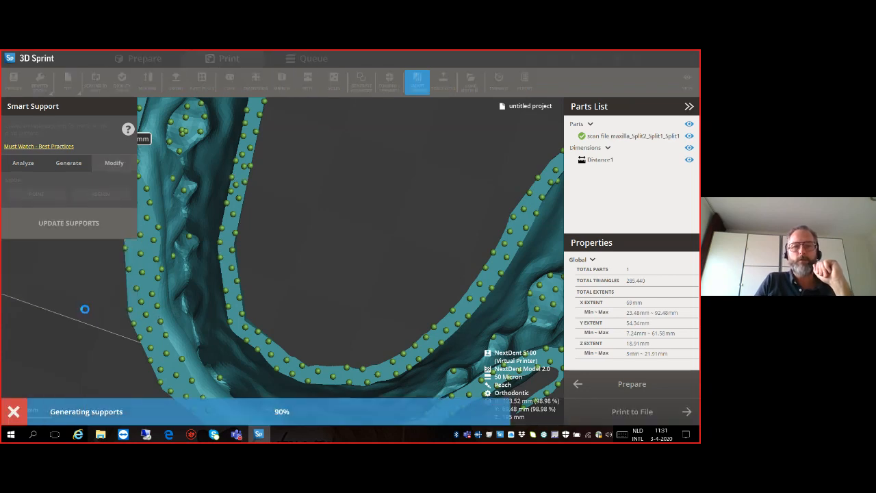
{"action": "scroll", "coordinate": [221, 269], "scroll_direction": "down", "scroll_amount": 5}
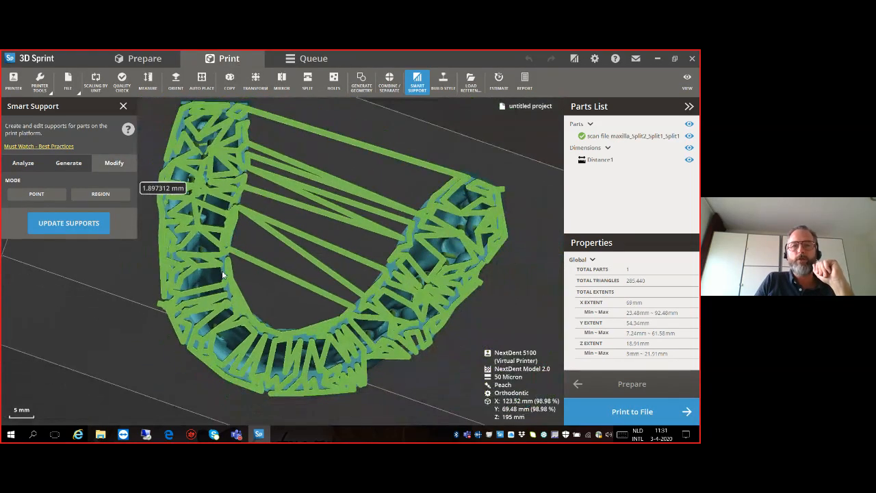
{"action": "right_click_drag", "start_coordinate": [232, 257], "coordinate": [188, 286]}
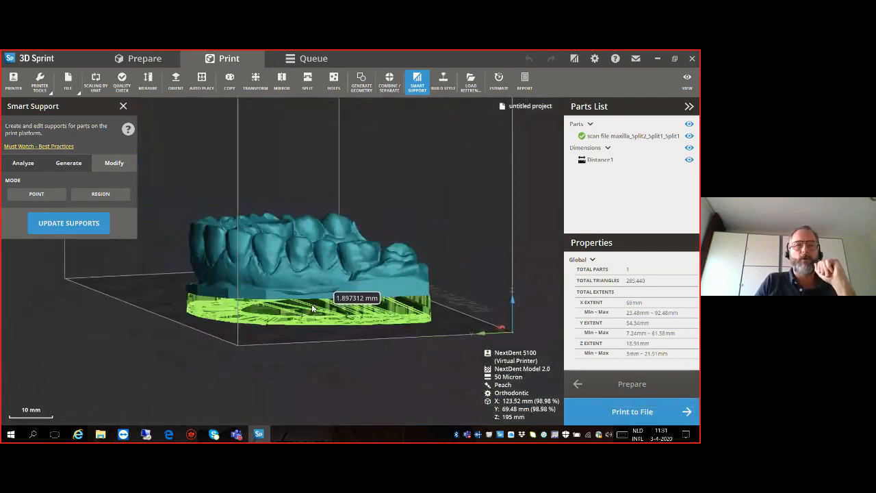
{"action": "left_click", "coordinate": [123, 106]}
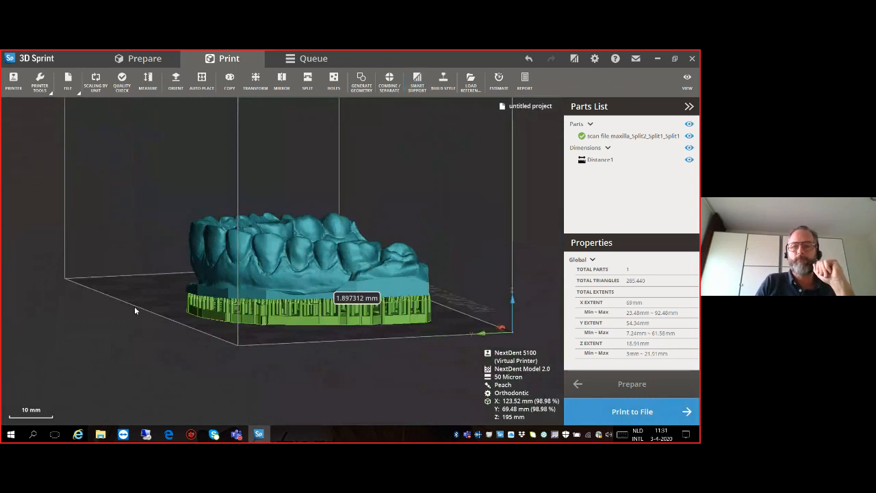
- Open the print queue to view the available printers
{"action": "left_click", "coordinate": [305, 61]}
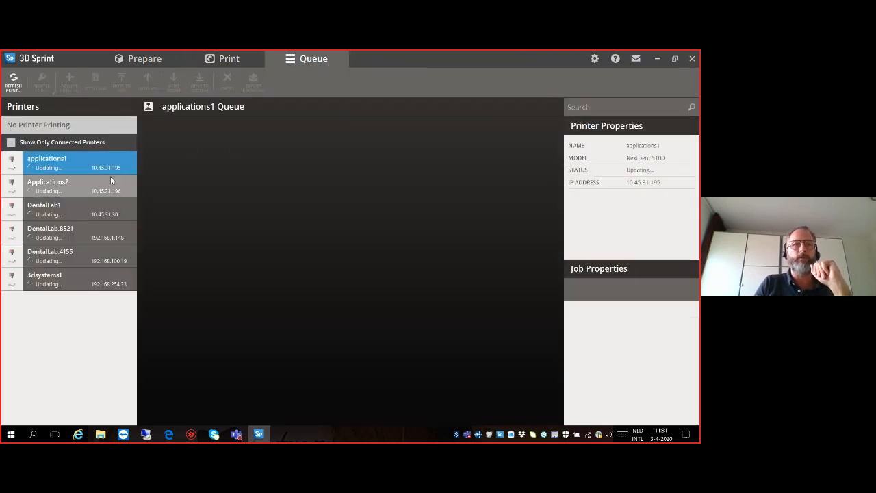
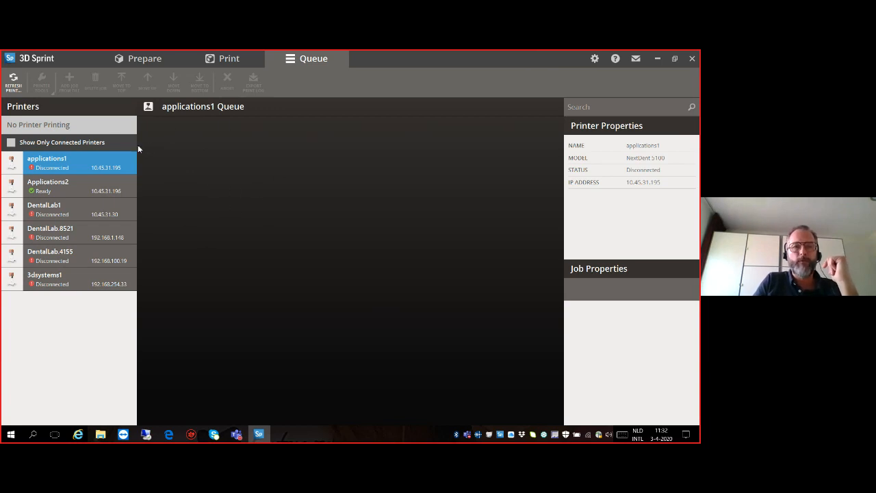
- Return to the print workspace and delete the supported maxilla arch from the build platform
{"action": "left_click", "coordinate": [233, 60]}
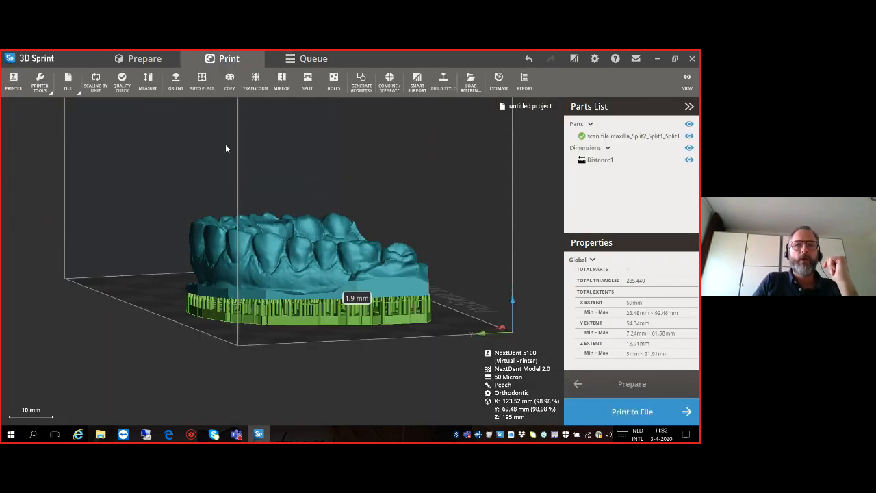
{"action": "left_click", "coordinate": [319, 258]}
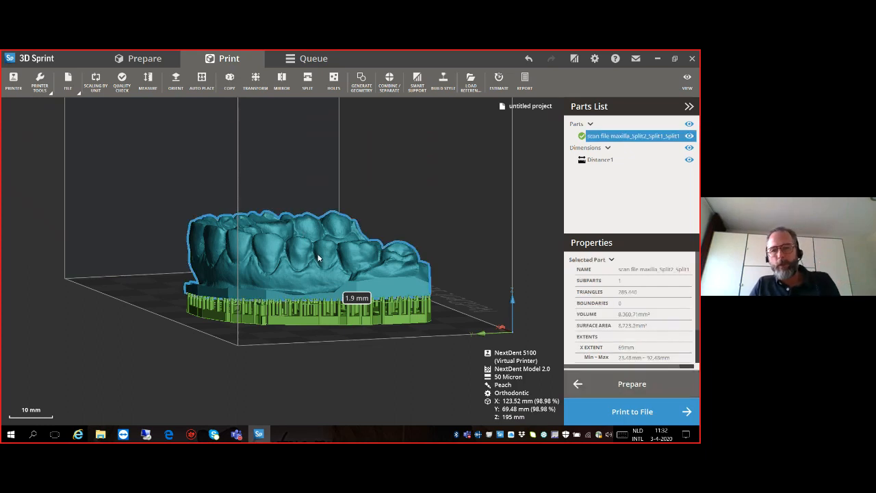
{"action": "key", "text": "Delete"}
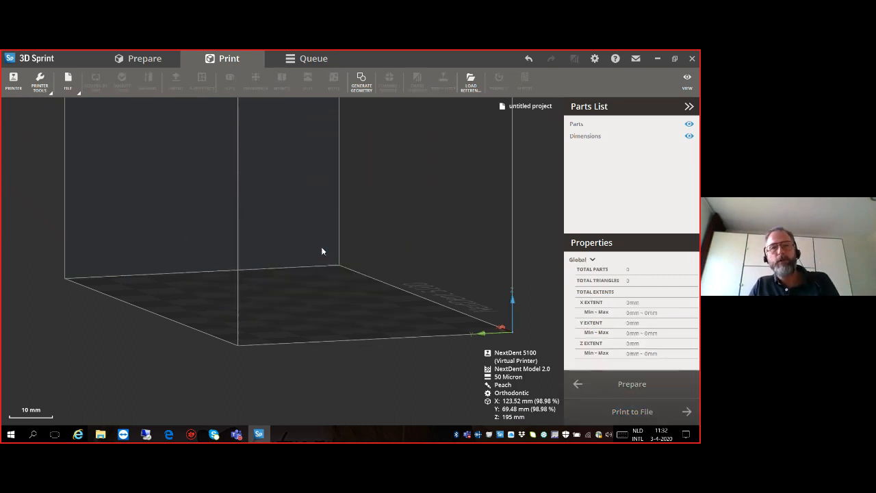
- Import the surgical guide STL file from the webinar folder
{"action": "left_click", "coordinate": [67, 82]}
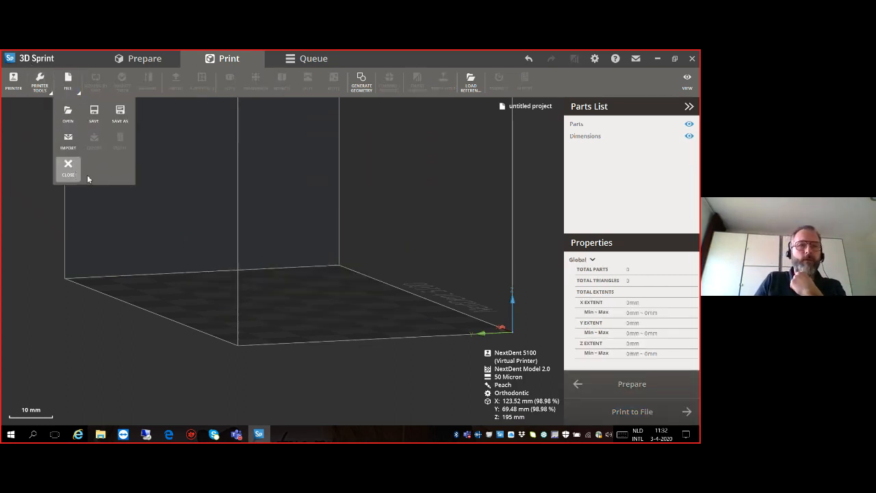
{"action": "left_click", "coordinate": [68, 145]}
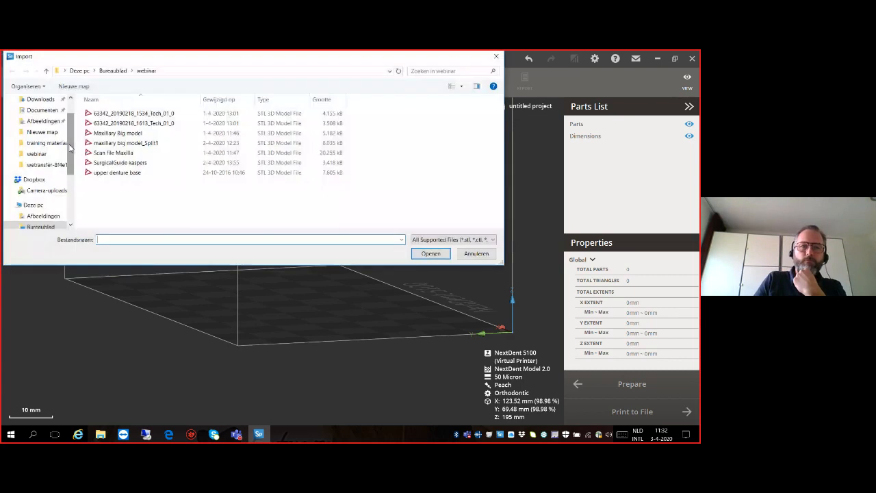
{"action": "left_click", "coordinate": [119, 164]}
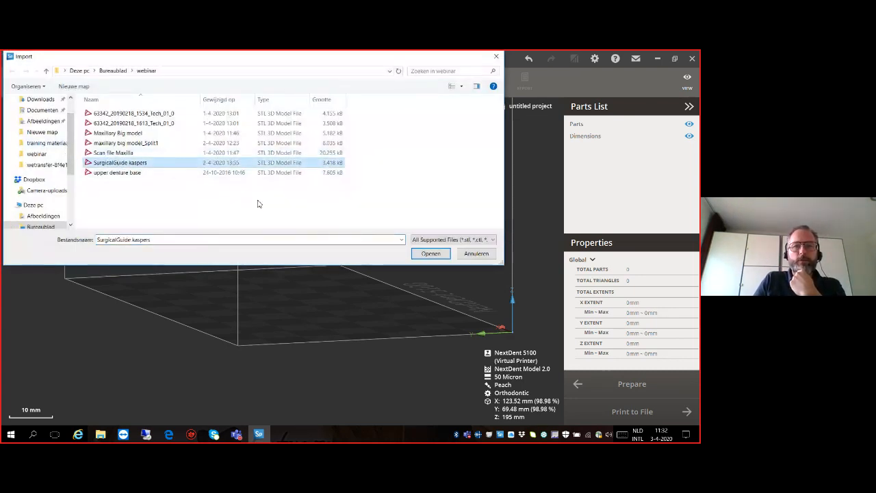
{"action": "left_click", "coordinate": [430, 253]}
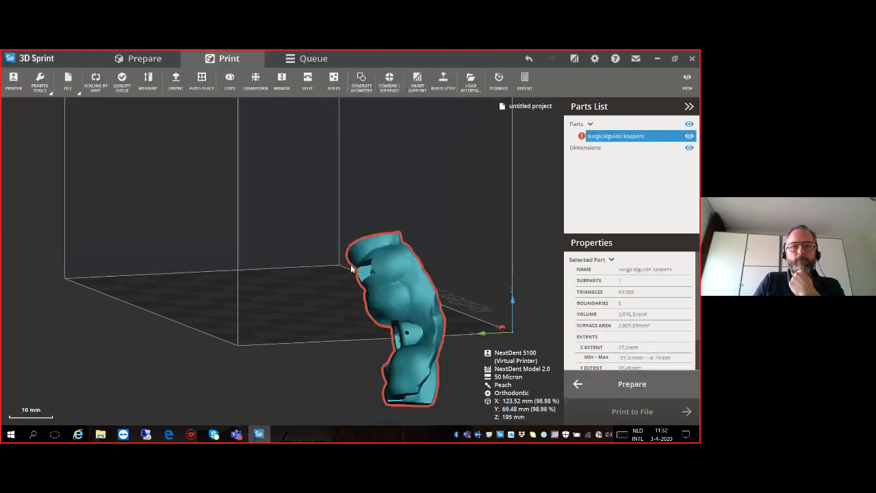
- Auto-place the surgical guide on the build platform with the given 5 mm minimum object distance
{"action": "right_click_drag", "start_coordinate": [363, 325], "coordinate": [385, 314]}
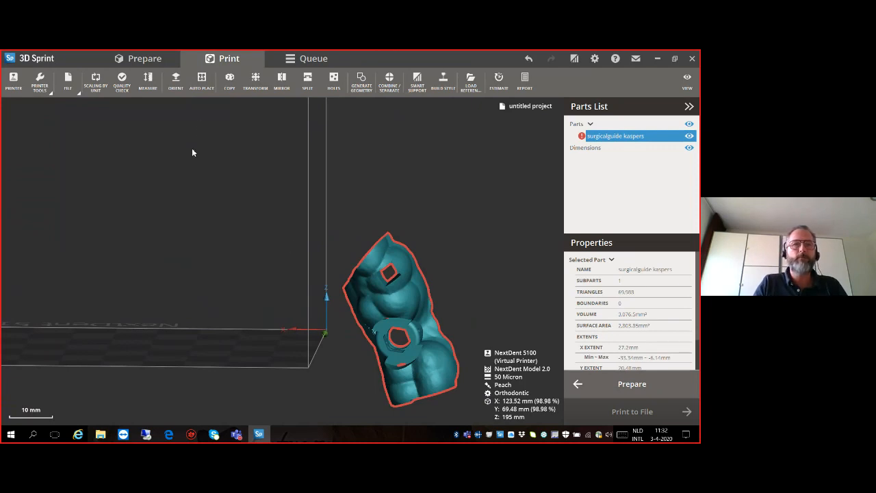
{"action": "left_click", "coordinate": [202, 81]}
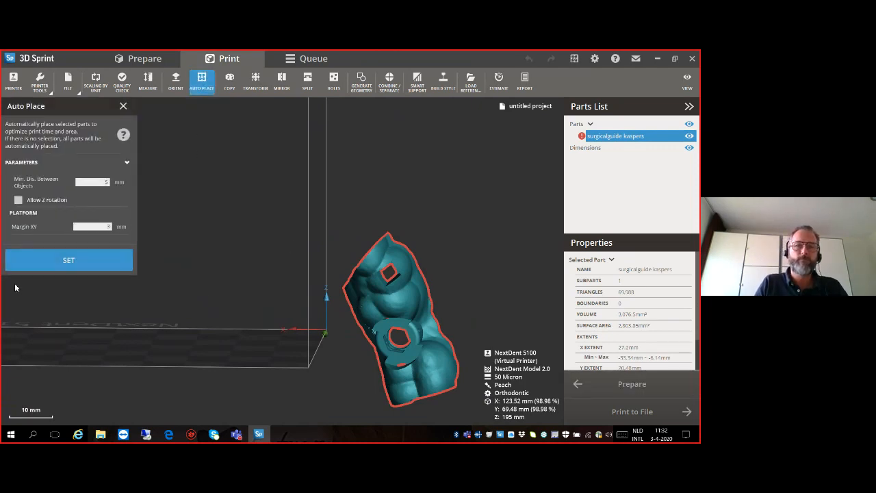
{"action": "left_click", "coordinate": [71, 261]}
{"action": "scroll", "coordinate": [171, 282], "scroll_direction": "down", "scroll_amount": 3}
{"action": "right_click_drag", "start_coordinate": [115, 290], "coordinate": [172, 295]}
{"action": "right_click_drag", "start_coordinate": [175, 351], "coordinate": [182, 269]}
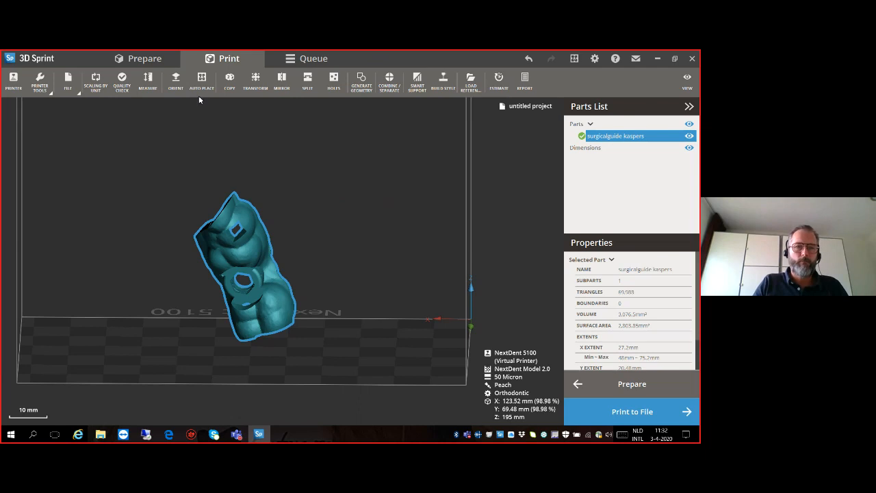
- Orient the surgical guide manually by using the flat face around its drill-sleeve opening as base, and check it from the side
{"action": "left_click", "coordinate": [176, 81]}
{"action": "scroll", "coordinate": [238, 311], "scroll_direction": "up", "scroll_amount": 2}
{"action": "scroll", "coordinate": [237, 308], "scroll_direction": "up", "scroll_amount": 2}
{"action": "right_click_drag", "start_coordinate": [238, 307], "coordinate": [260, 290]}
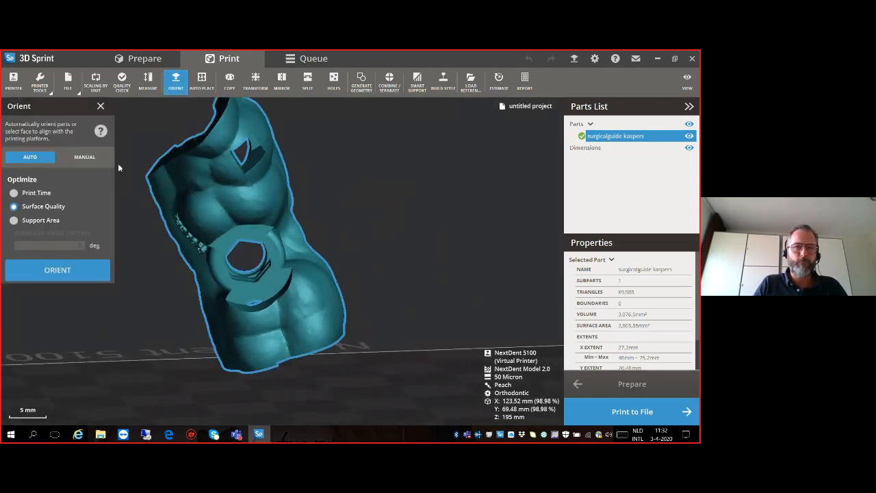
{"action": "left_click", "coordinate": [86, 160]}
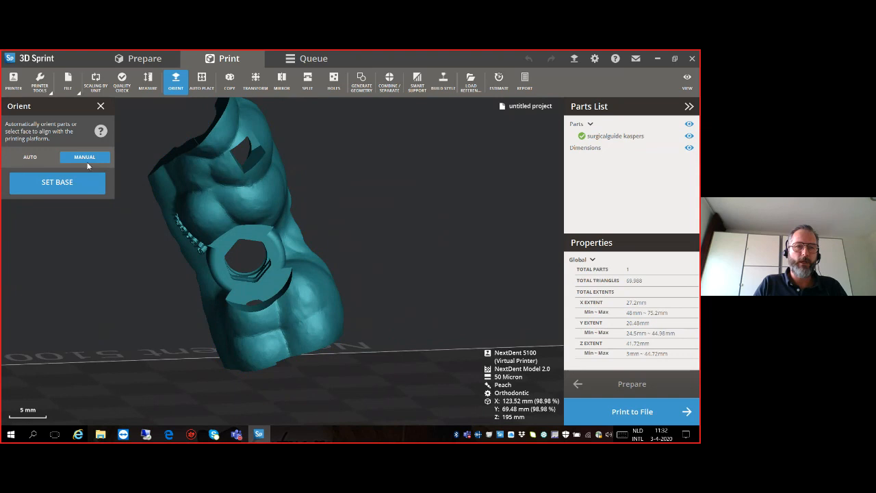
{"action": "left_click", "coordinate": [251, 287]}
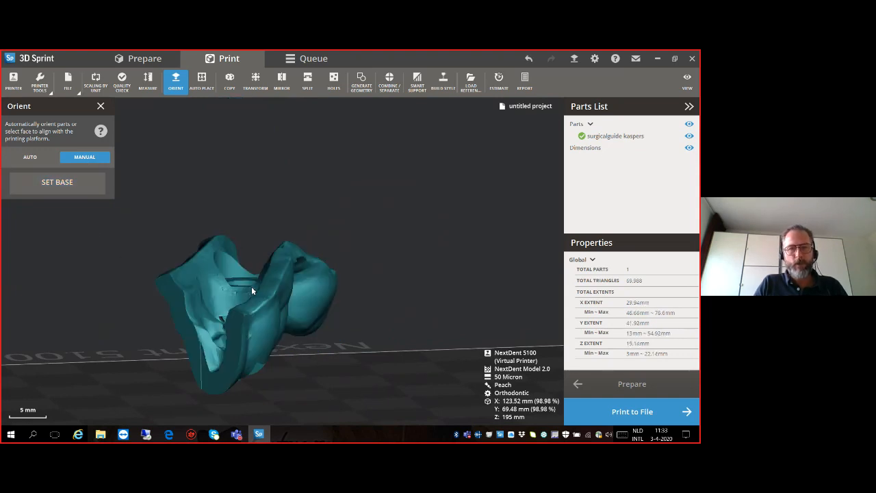
{"action": "right_click_drag", "start_coordinate": [259, 320], "coordinate": [96, 307]}
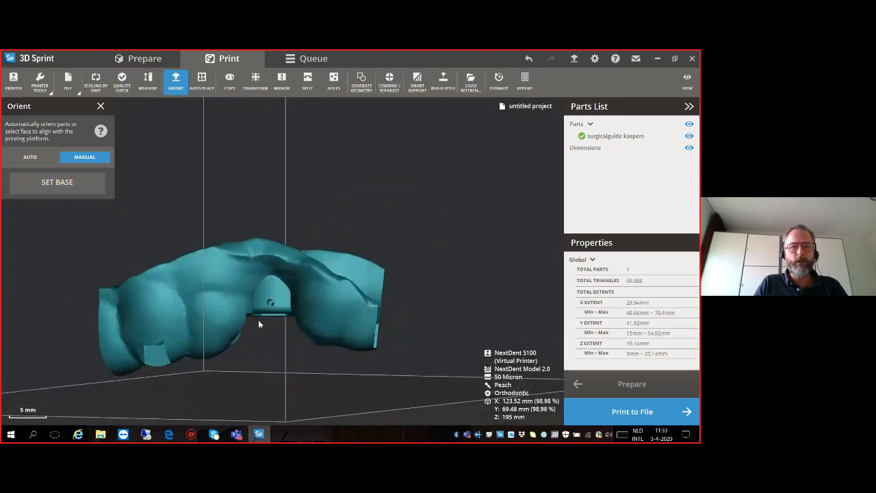
{"action": "right_click_drag", "start_coordinate": [262, 377], "coordinate": [287, 351]}
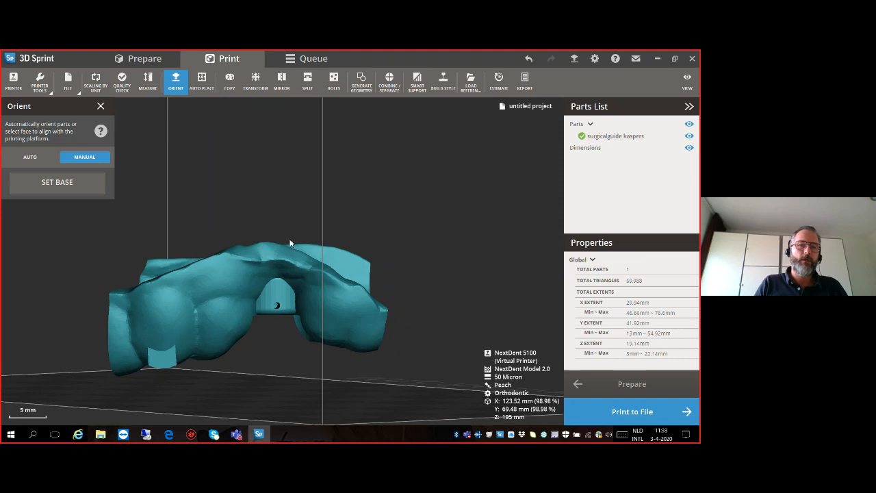
{"action": "left_click", "coordinate": [100, 106]}
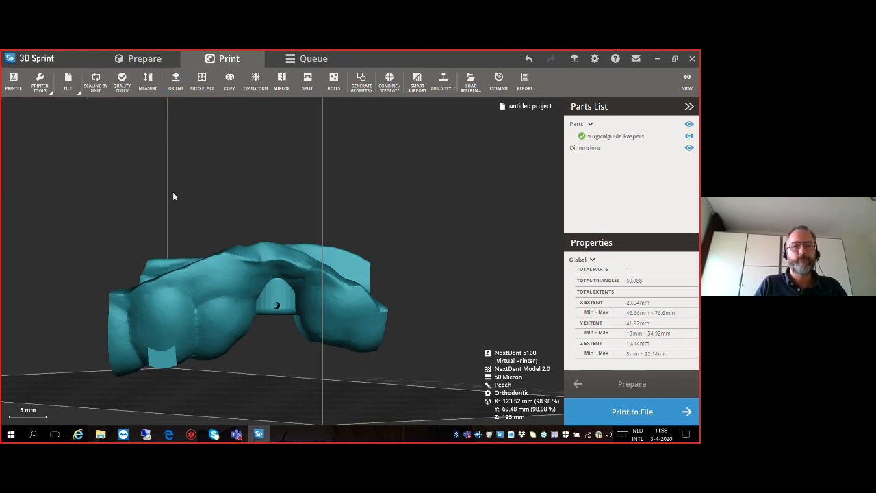
- Make two automatically placed copies of the surgical guide and look over the arrangement on the platform
{"action": "left_click", "coordinate": [158, 261]}
{"action": "right_click_drag", "start_coordinate": [158, 260], "coordinate": [214, 318]}
{"action": "left_click", "coordinate": [238, 293]}
{"action": "left_click", "coordinate": [230, 81]}
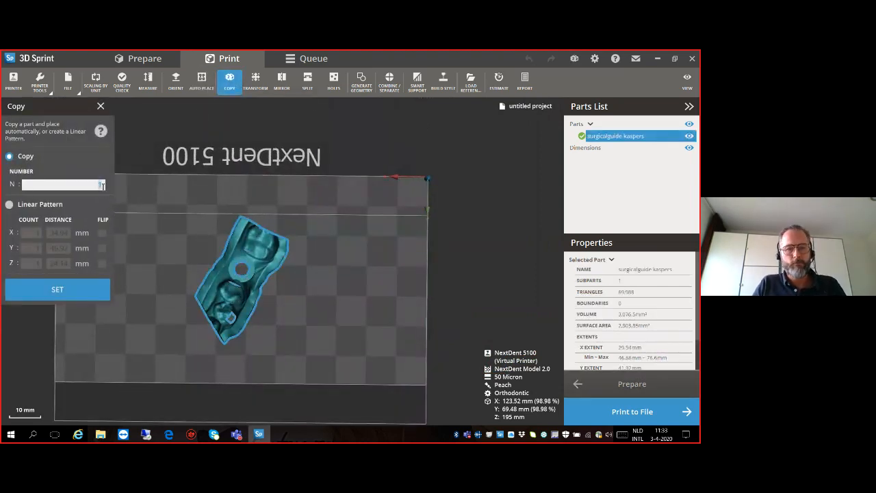
{"action": "left_click", "coordinate": [72, 286]}
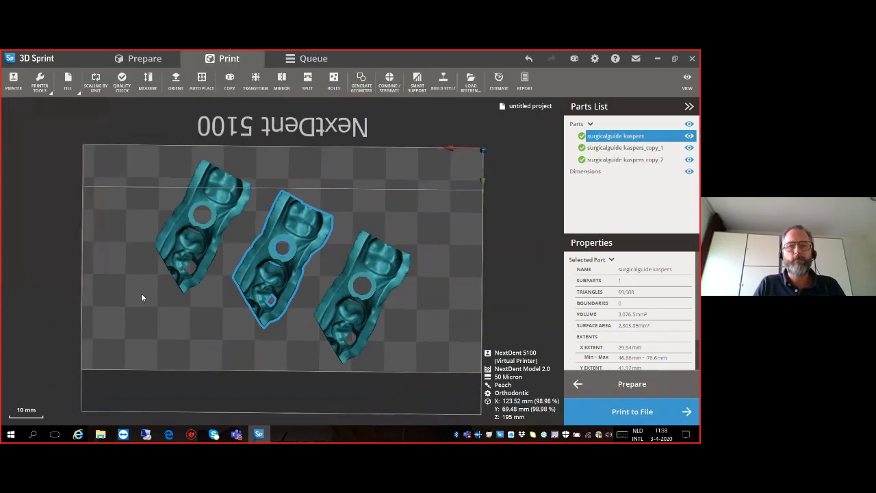
{"action": "right_click_drag", "start_coordinate": [253, 273], "coordinate": [213, 241]}
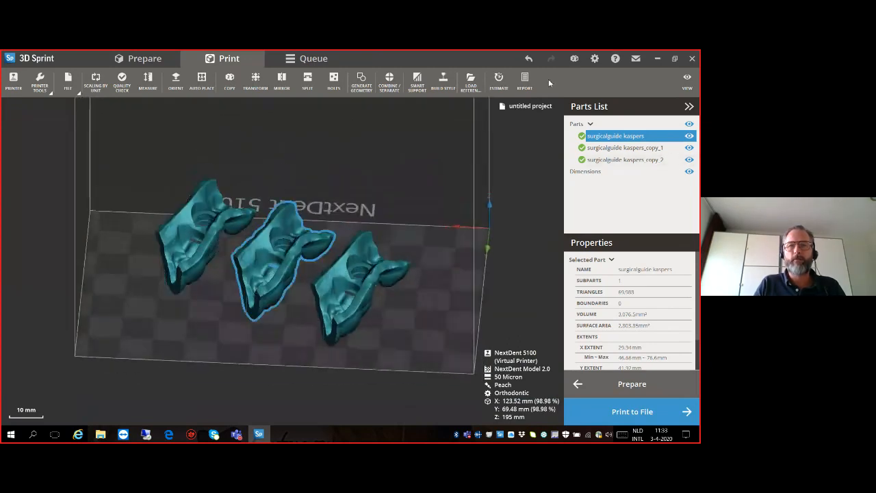
- Undo the copying of the surgical guide, then open Smart Support and leave it without creating supports
{"action": "left_click", "coordinate": [529, 60]}
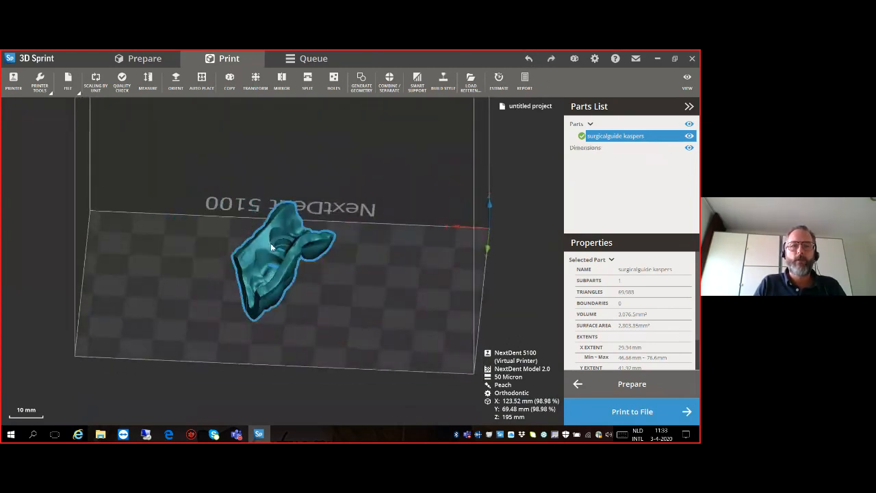
{"action": "left_click", "coordinate": [417, 82]}
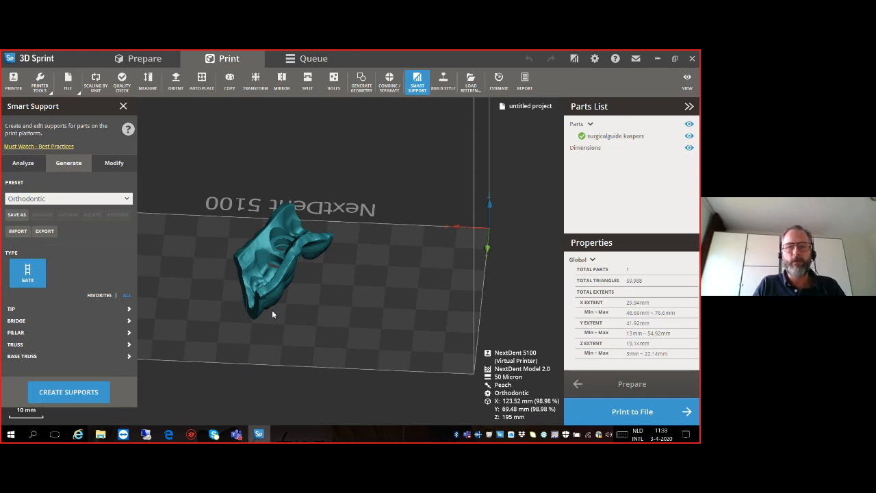
{"action": "left_click", "coordinate": [123, 105]}
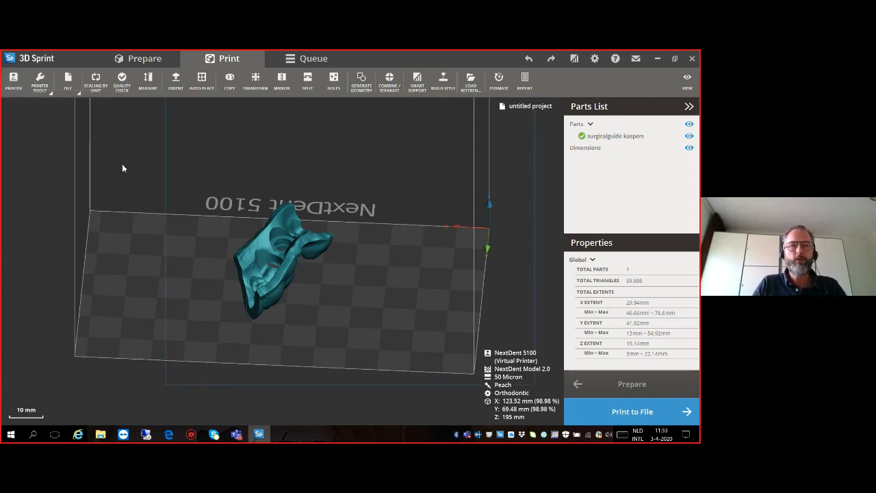
- Configure the NextDent 5100 with NextDent SG material, Orange shade, 50 Micron print mode and Standard build style
{"action": "left_click", "coordinate": [13, 79]}
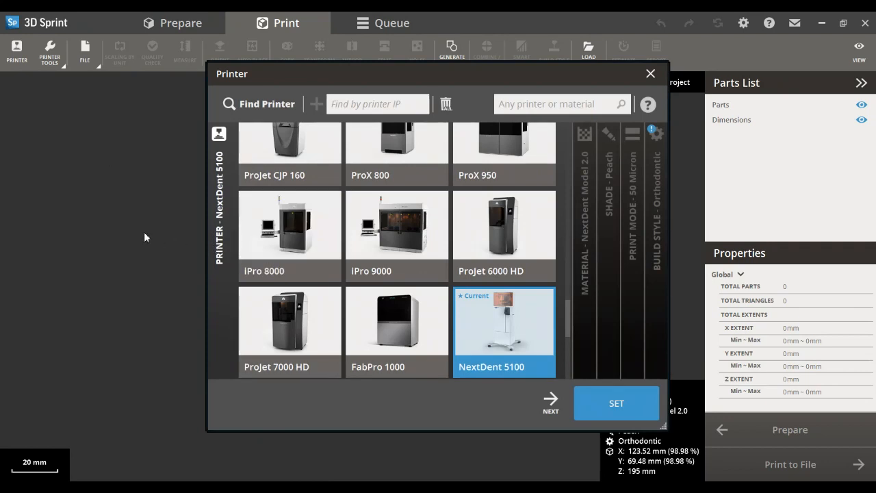
{"action": "left_click", "coordinate": [550, 401]}
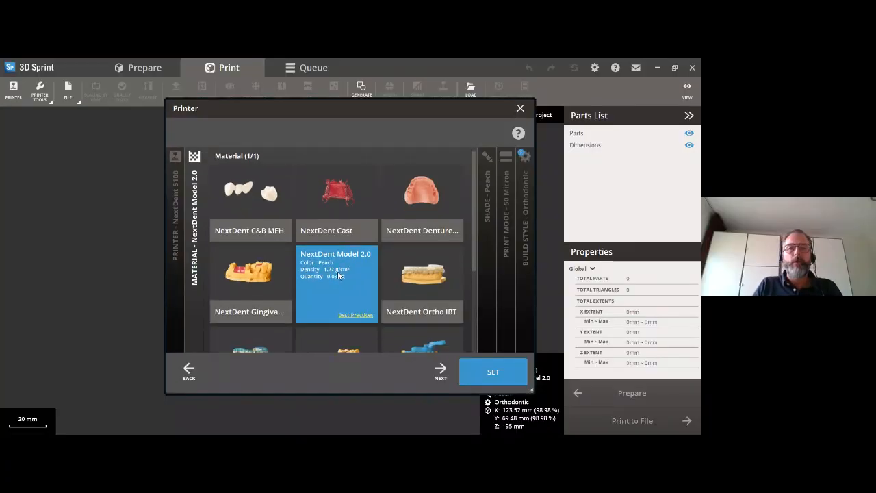
{"action": "scroll", "coordinate": [339, 275], "scroll_direction": "down", "scroll_amount": 1}
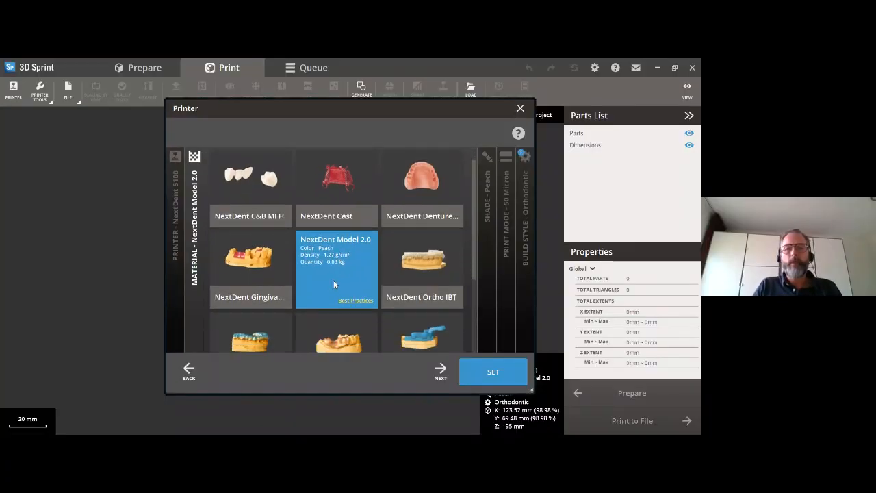
{"action": "left_click", "coordinate": [325, 332]}
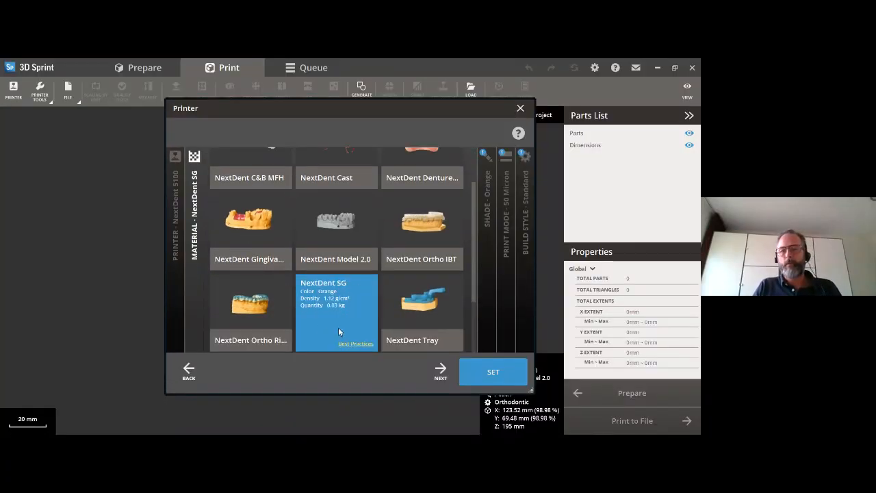
{"action": "left_click", "coordinate": [444, 374]}
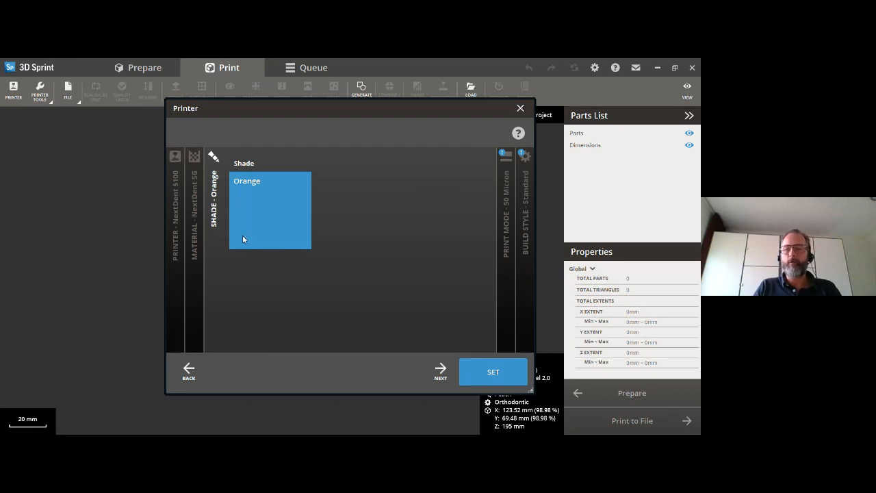
{"action": "left_click", "coordinate": [438, 377]}
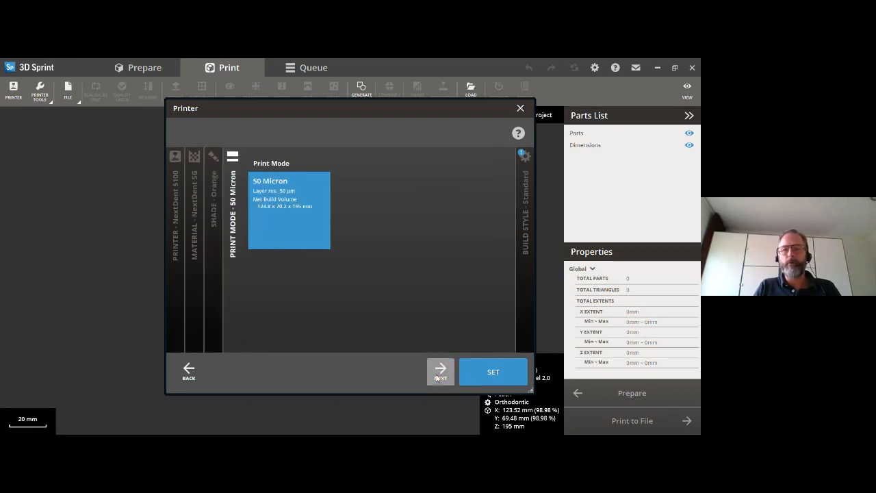
{"action": "left_click", "coordinate": [438, 376]}
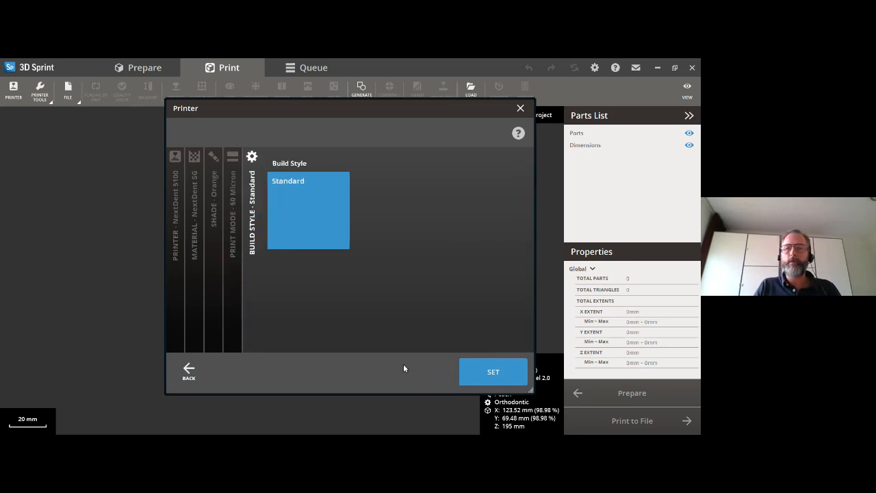
{"action": "left_click", "coordinate": [490, 371]}
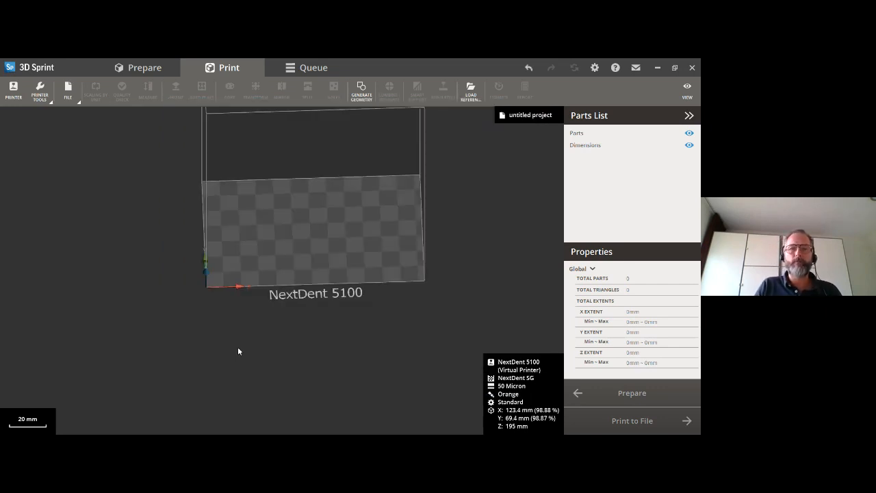
- Import the surgical guide STL file into the NextDent SG build
{"action": "left_click", "coordinate": [66, 100]}
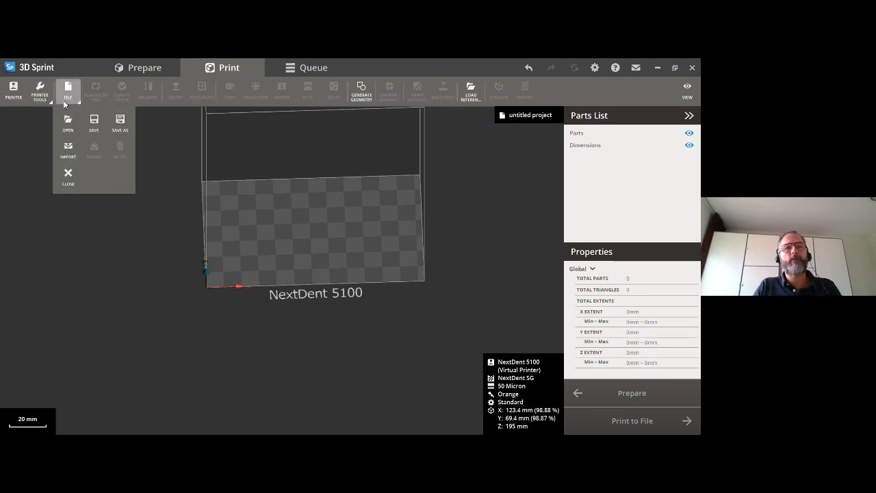
{"action": "left_click", "coordinate": [68, 148]}
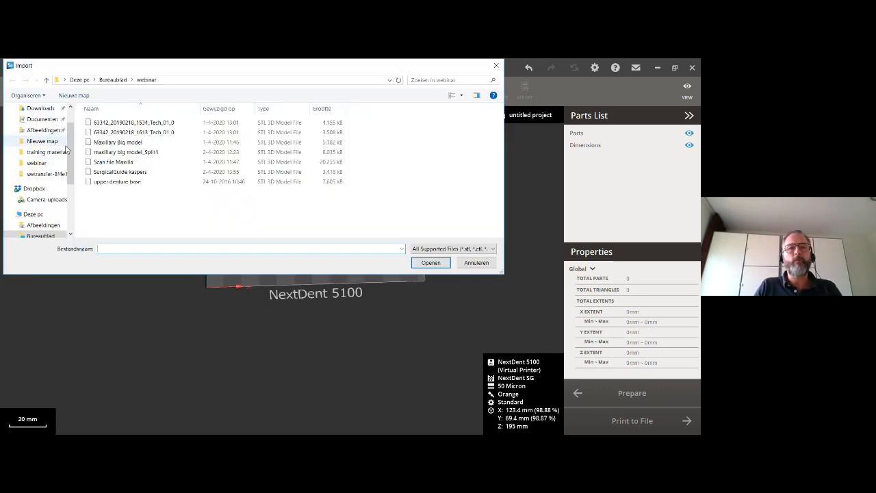
{"action": "left_click", "coordinate": [107, 174]}
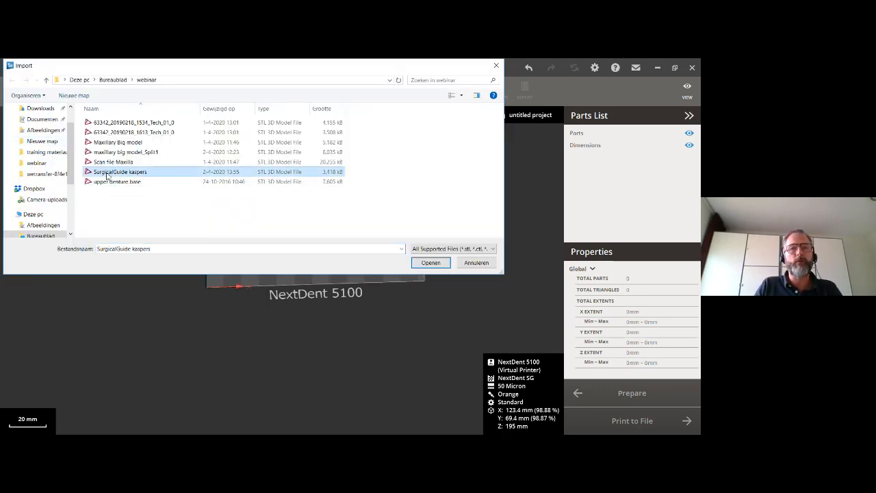
{"action": "left_click", "coordinate": [430, 264]}
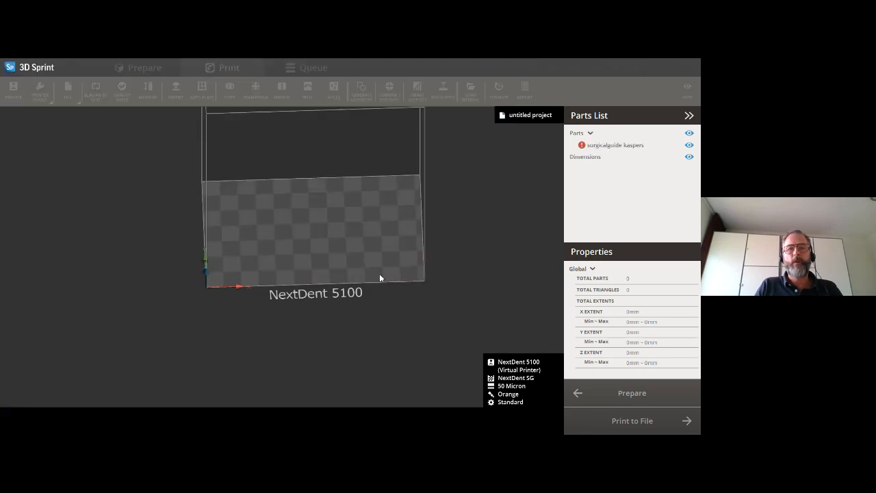
- Place the surgical guide automatically on the platform and manually orient it with the flat face of the sleeve ring as its base
{"action": "left_click", "coordinate": [199, 95]}
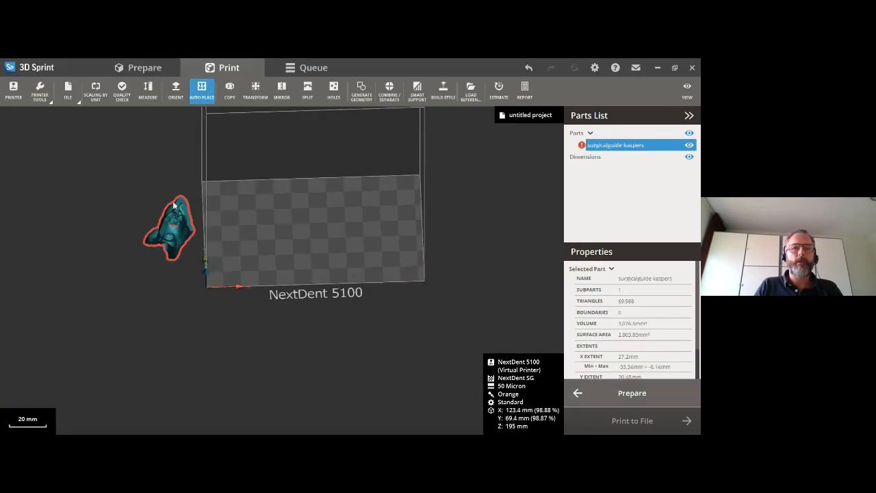
{"action": "left_click", "coordinate": [65, 278]}
{"action": "scroll", "coordinate": [315, 302], "scroll_direction": "up", "scroll_amount": 8}
{"action": "right_click_drag", "start_coordinate": [315, 304], "coordinate": [242, 139]}
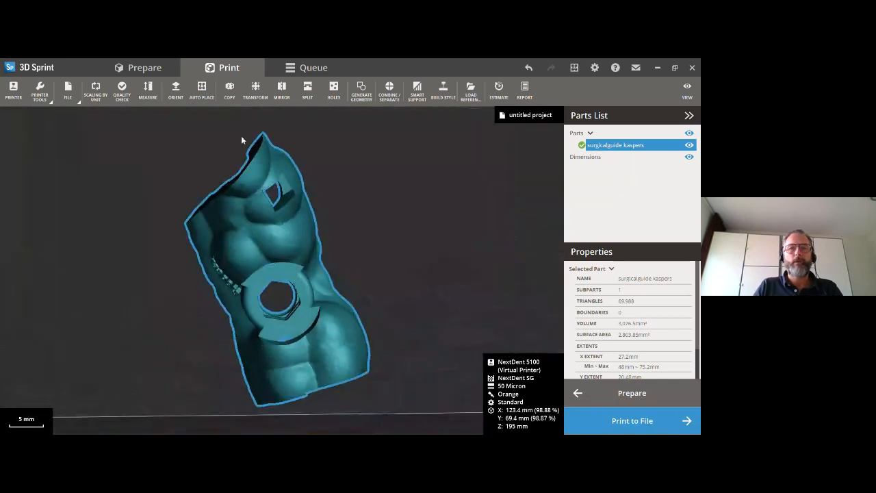
{"action": "left_click", "coordinate": [176, 89]}
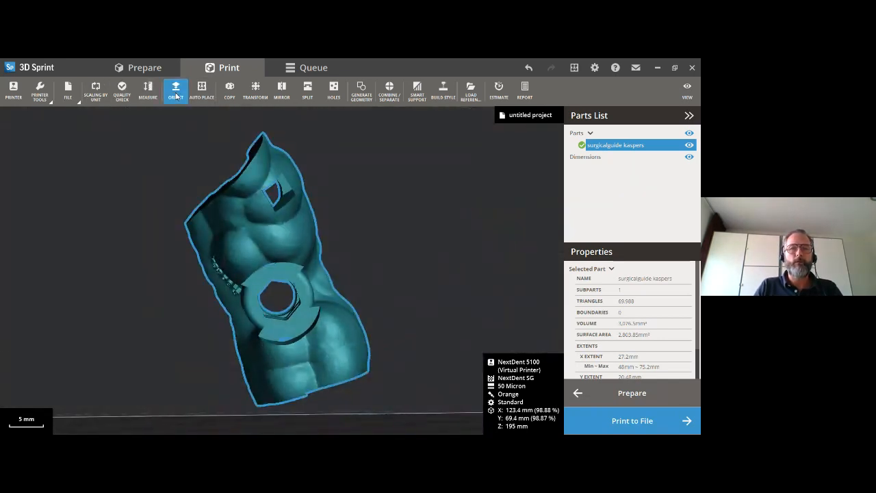
{"action": "left_click", "coordinate": [85, 165]}
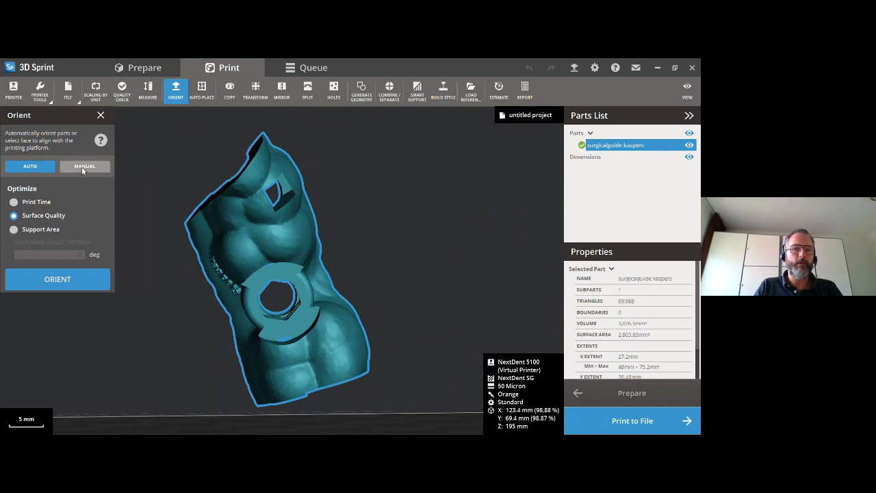
{"action": "left_click", "coordinate": [261, 280]}
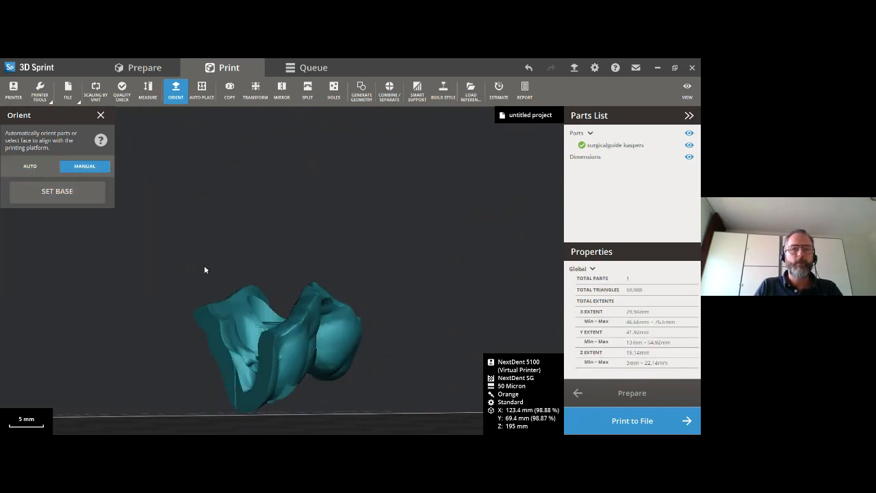
{"action": "left_click", "coordinate": [101, 117]}
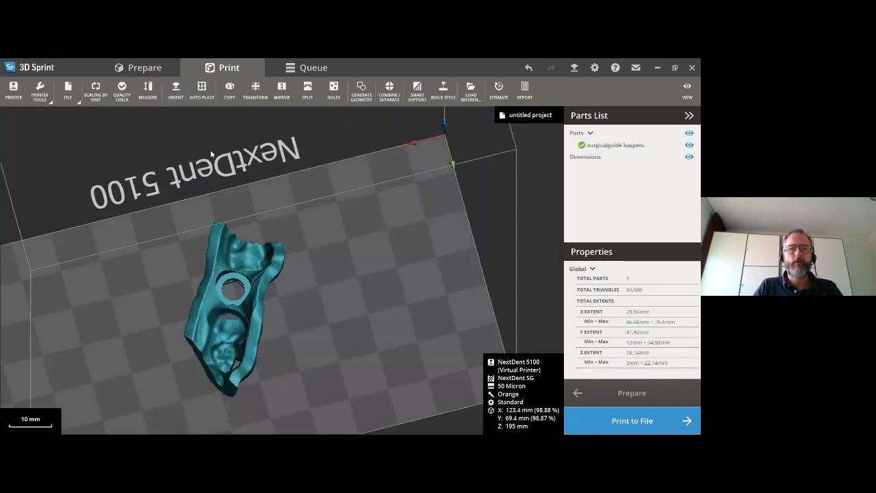
- Shift the surgical guide slightly with Transform to a minimum X of about 46.9 mm and a minimum Y of about 13.5 mm
{"action": "right_click_drag", "start_coordinate": [261, 363], "coordinate": [186, 227]}
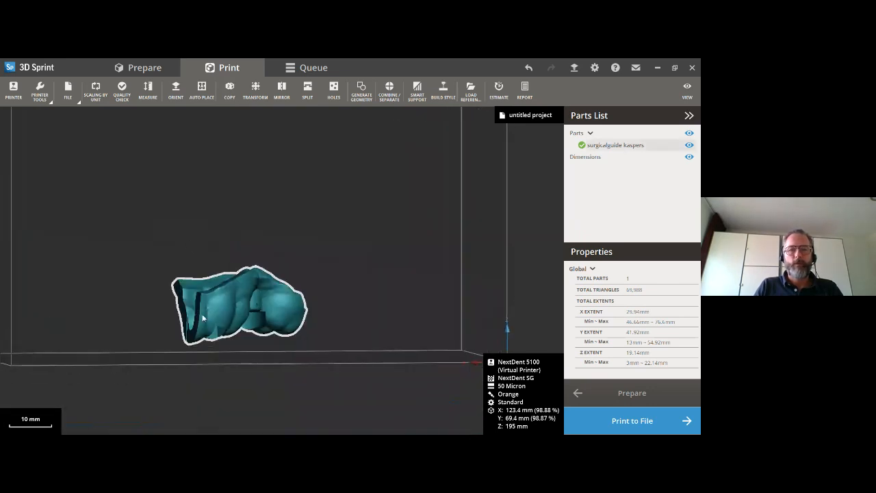
{"action": "right_click_drag", "start_coordinate": [202, 316], "coordinate": [140, 290]}
{"action": "left_click", "coordinate": [256, 91]}
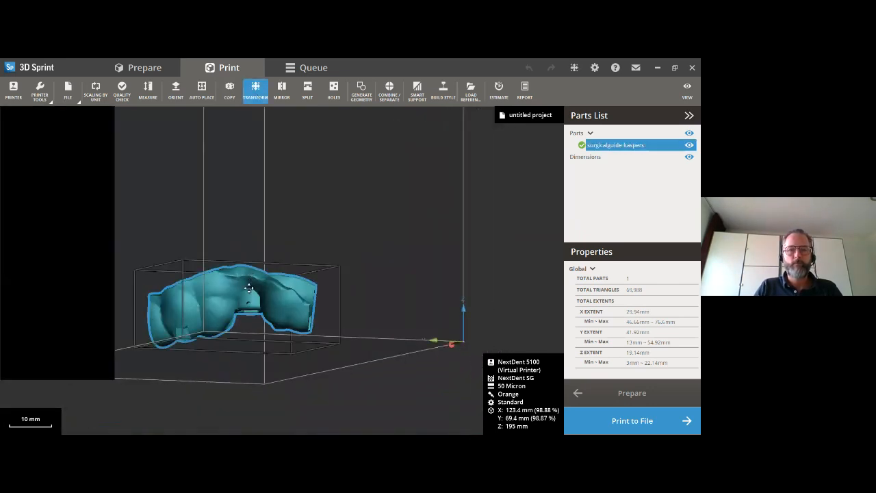
{"action": "right_click_drag", "start_coordinate": [288, 326], "coordinate": [196, 336]}
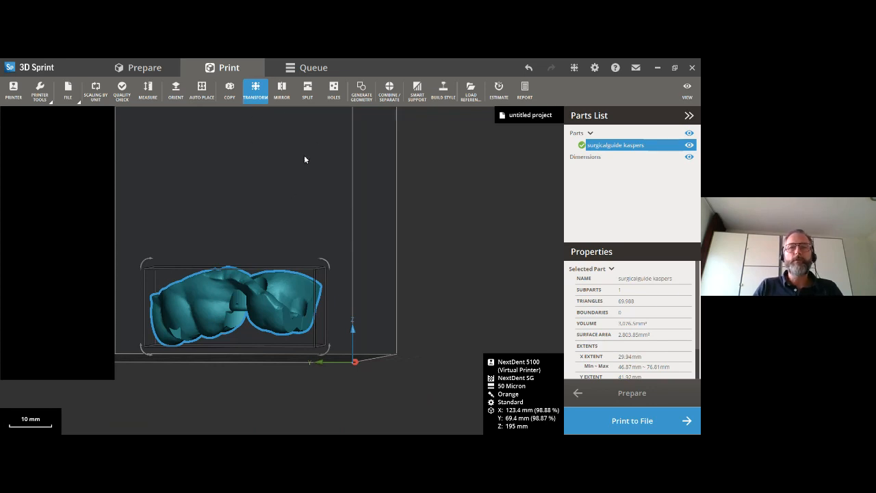
- Generate Smart Supports for the surgical guide with the General preset and Gate type
{"action": "left_click", "coordinate": [417, 89]}
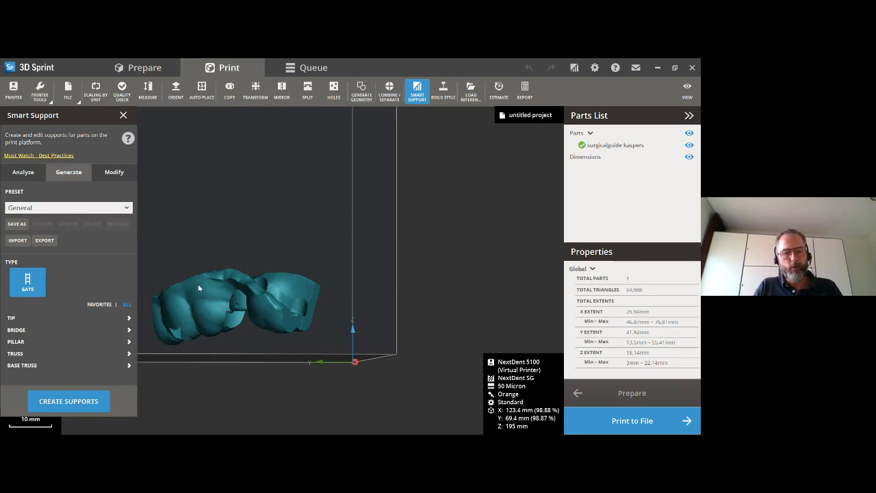
{"action": "right_click_drag", "start_coordinate": [180, 295], "coordinate": [329, 300]}
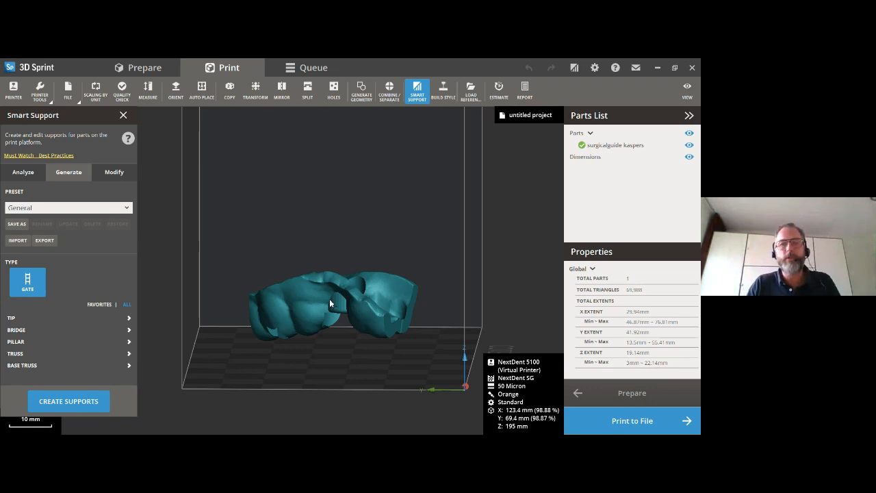
{"action": "right_click_drag", "start_coordinate": [302, 328], "coordinate": [354, 305]}
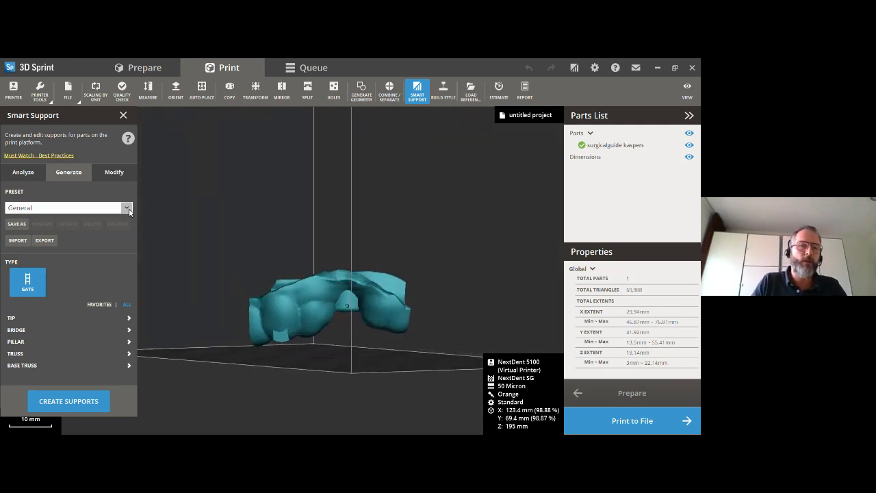
{"action": "left_click", "coordinate": [94, 209]}
{"action": "left_click", "coordinate": [95, 212]}
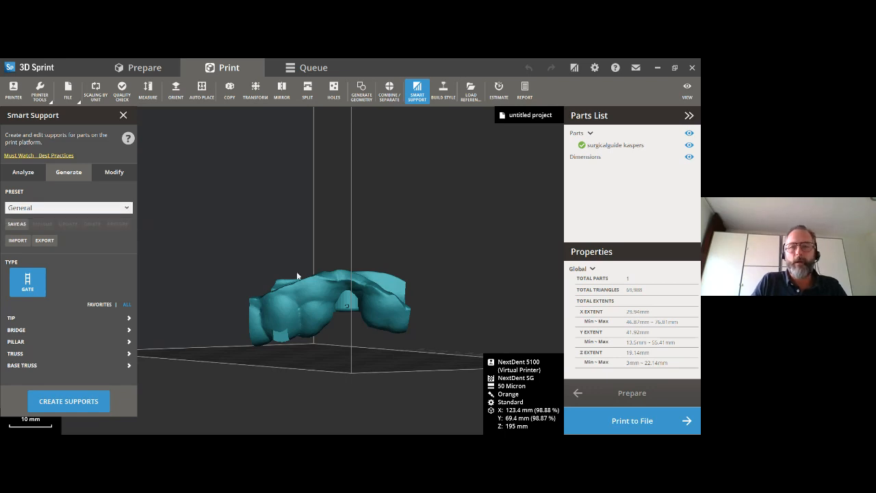
{"action": "scroll", "coordinate": [323, 310], "scroll_direction": "up", "scroll_amount": 3}
{"action": "right_click_drag", "start_coordinate": [322, 309], "coordinate": [309, 254]}
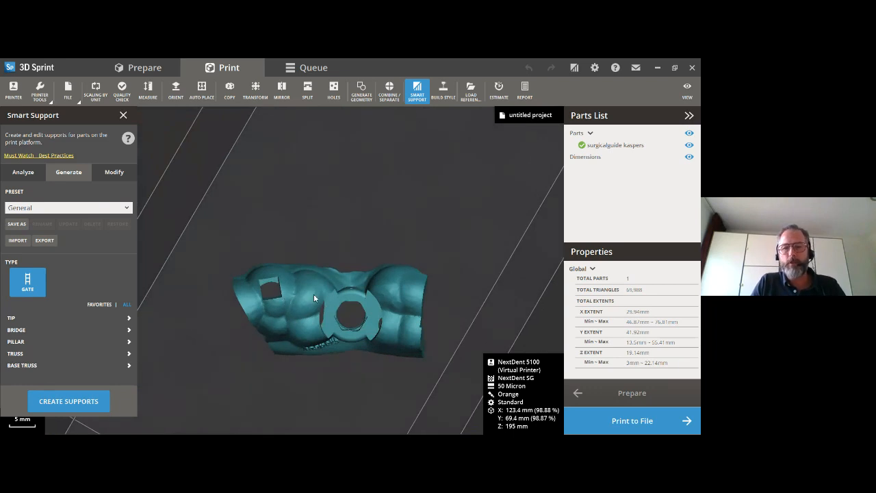
{"action": "scroll", "coordinate": [371, 283], "scroll_direction": "down", "scroll_amount": 3}
{"action": "right_click_drag", "start_coordinate": [346, 273], "coordinate": [264, 317]}
{"action": "right_click_drag", "start_coordinate": [381, 316], "coordinate": [313, 312]}
{"action": "left_click", "coordinate": [76, 403]}
- Examine the generated supports from the sides and underneath, especially those below the sleeve ring
{"action": "scroll", "coordinate": [363, 304], "scroll_direction": "up", "scroll_amount": 3}
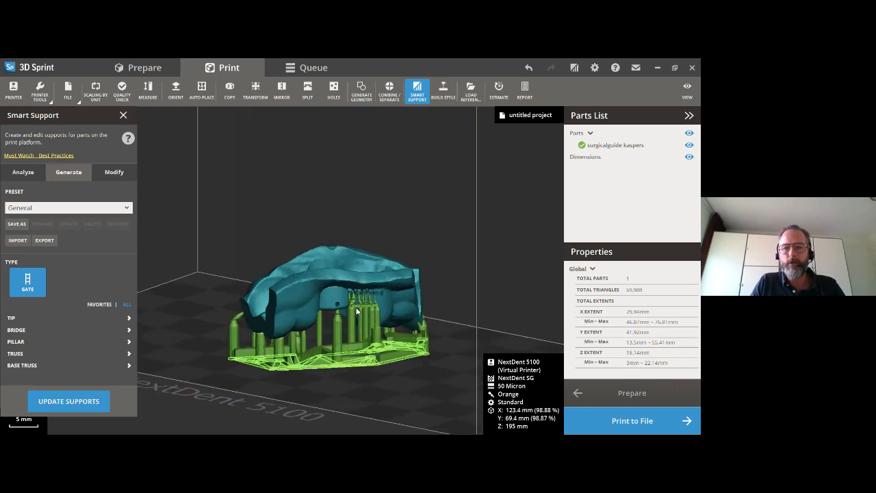
{"action": "right_click_drag", "start_coordinate": [349, 302], "coordinate": [445, 331]}
{"action": "right_click_drag", "start_coordinate": [315, 342], "coordinate": [469, 294]}
{"action": "scroll", "coordinate": [375, 342], "scroll_direction": "up", "scroll_amount": 4}
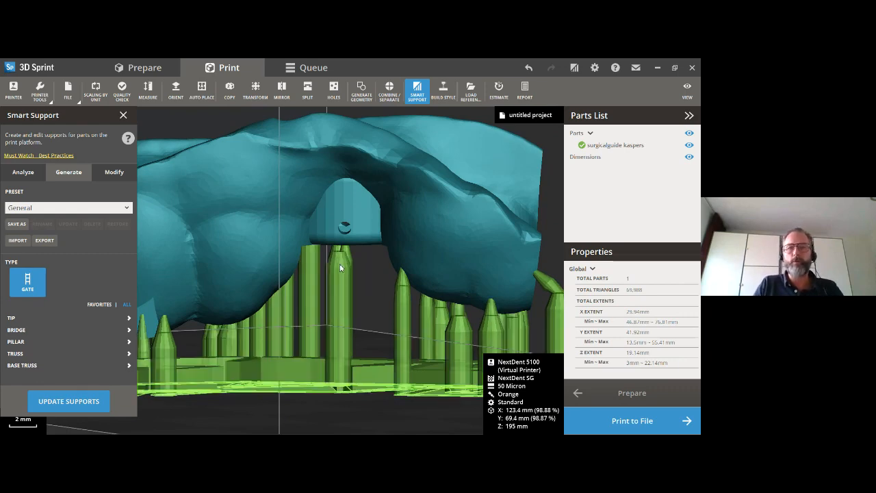
{"action": "scroll", "coordinate": [338, 273], "scroll_direction": "down", "scroll_amount": 5}
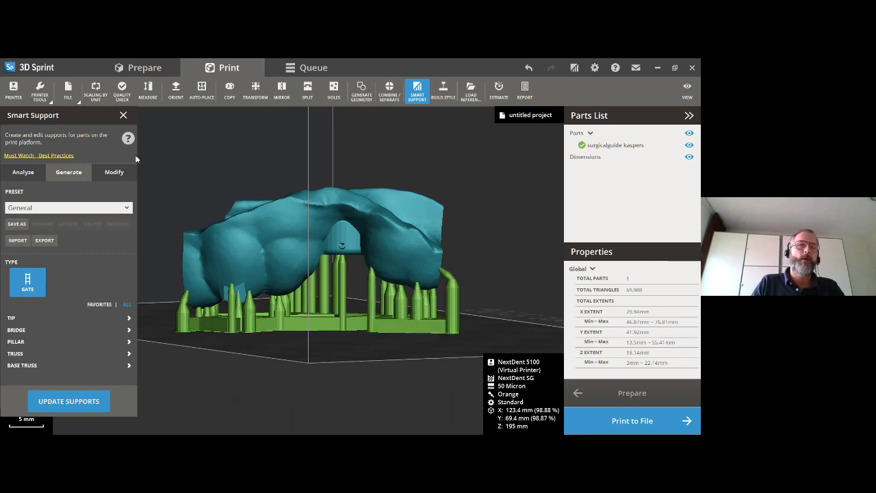
{"action": "right_click_drag", "start_coordinate": [308, 299], "coordinate": [327, 245]}
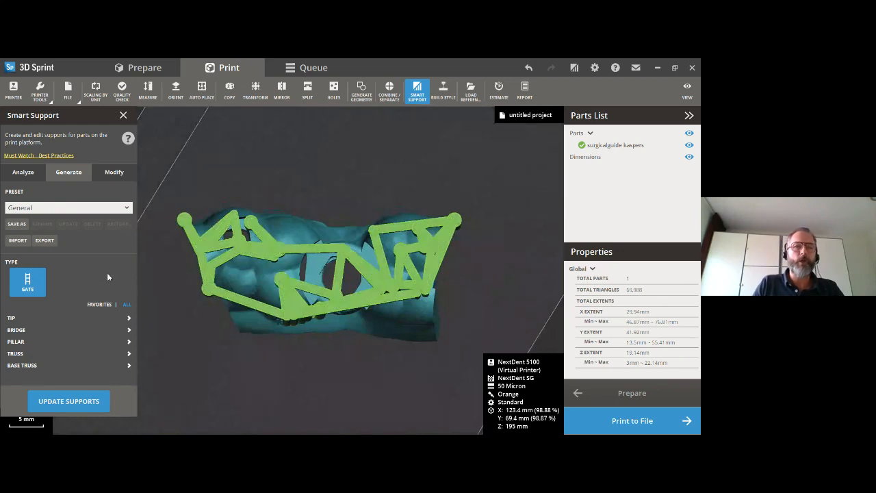
- Open support modification and examine the contact points on the sleeve ring and inside its opening
{"action": "left_click", "coordinate": [113, 171]}
{"action": "scroll", "coordinate": [306, 292], "scroll_direction": "up", "scroll_amount": 4}
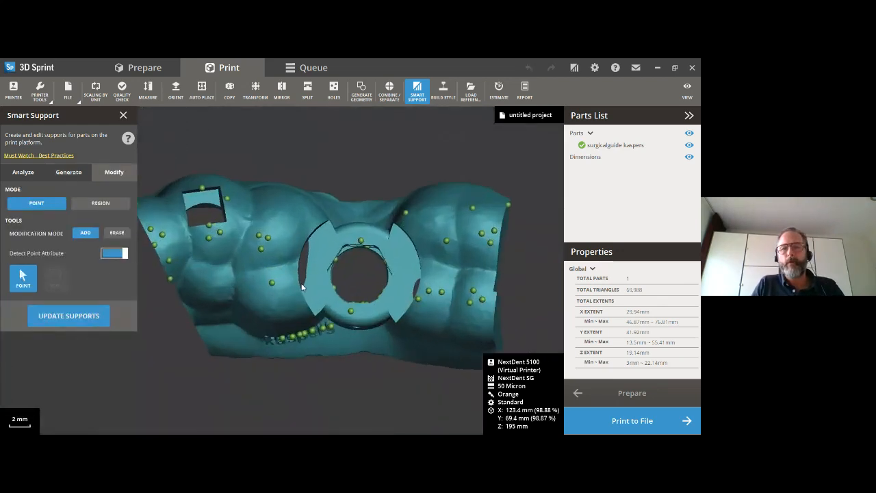
{"action": "right_click_drag", "start_coordinate": [339, 291], "coordinate": [312, 314]}
{"action": "scroll", "coordinate": [348, 279], "scroll_direction": "up", "scroll_amount": 4}
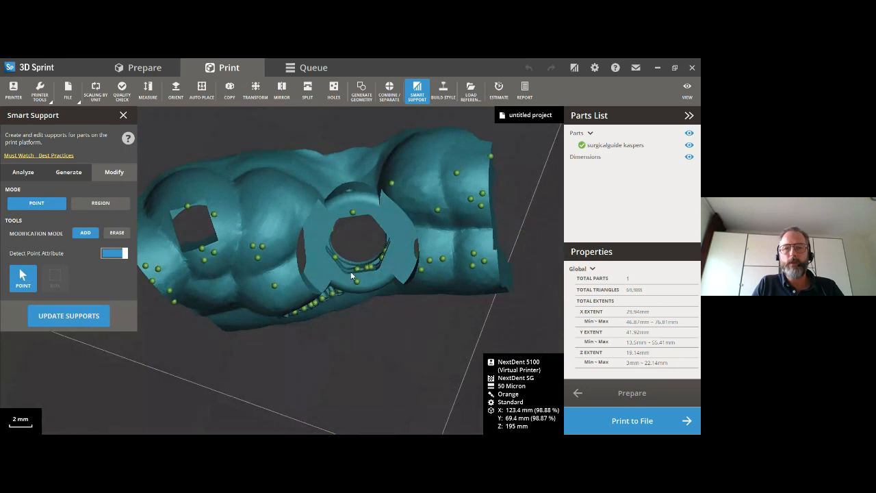
{"action": "right_click_drag", "start_coordinate": [348, 275], "coordinate": [356, 314]}
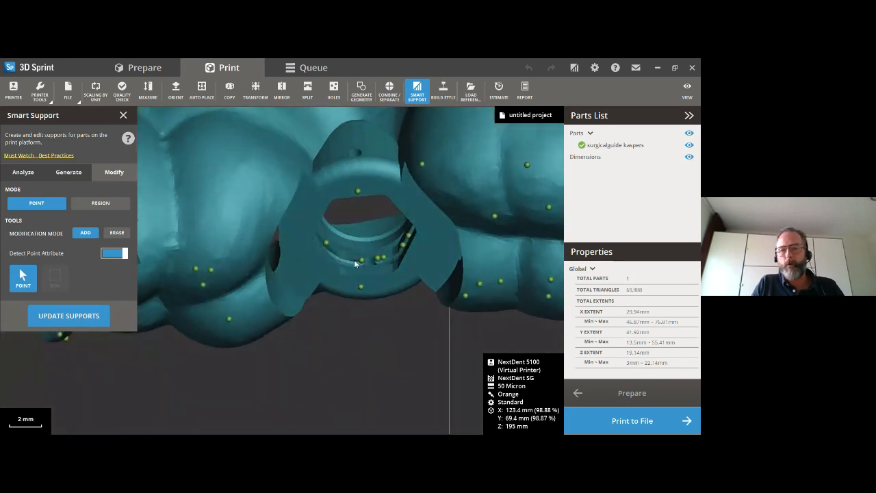
{"action": "right_click_drag", "start_coordinate": [358, 266], "coordinate": [387, 261]}
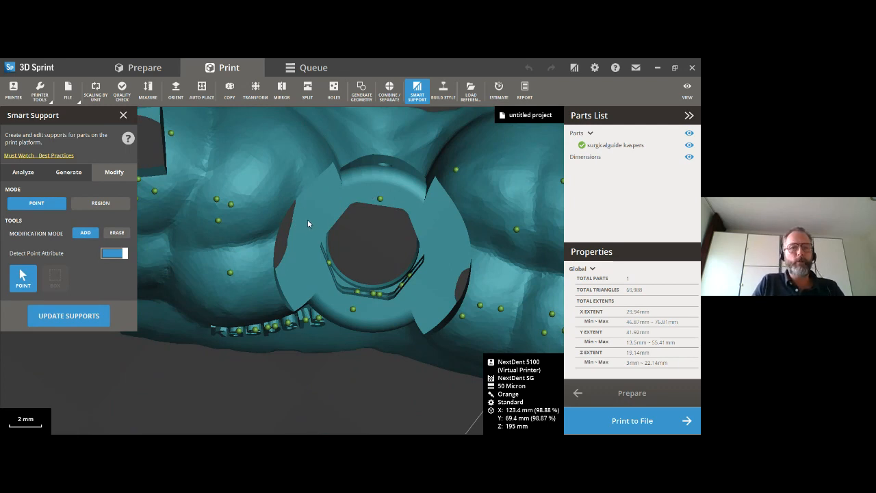
{"action": "right_click_drag", "start_coordinate": [309, 237], "coordinate": [263, 182]}
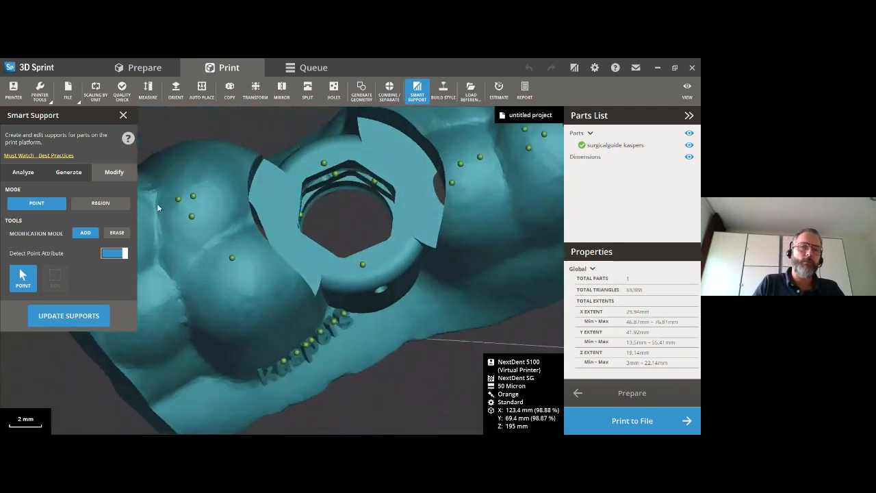
{"action": "right_click_drag", "start_coordinate": [315, 227], "coordinate": [272, 274]}
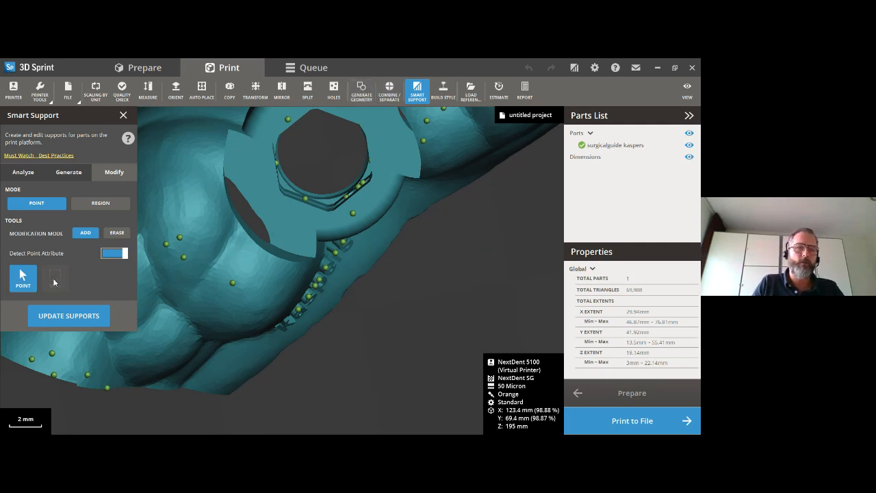
- Erase the support points inside the sleeve ring's opening with the Box tool
{"action": "left_click", "coordinate": [117, 233]}
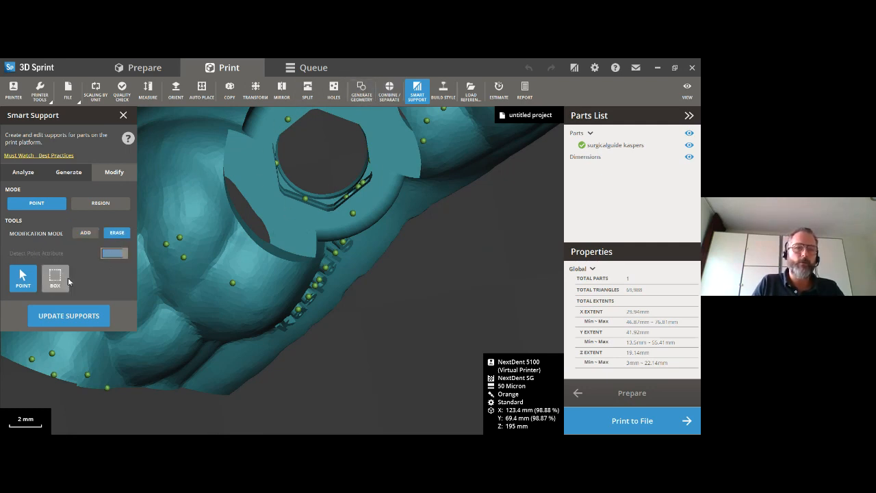
{"action": "left_click", "coordinate": [58, 277]}
{"action": "mouse_move", "coordinate": [274, 159]}
{"action": "left_mouse_down"}
{"action": "mouse_move", "coordinate": [320, 204]}
{"action": "mouse_move", "coordinate": [353, 201]}
{"action": "left_mouse_up"}
{"action": "left_click_drag", "start_coordinate": [348, 161], "coordinate": [361, 196]}
{"action": "right_click_drag", "start_coordinate": [335, 174], "coordinate": [329, 141]}
{"action": "mouse_move", "coordinate": [292, 141]}
{"action": "left_mouse_down"}
{"action": "mouse_move", "coordinate": [287, 158]}
{"action": "mouse_move", "coordinate": [332, 160]}
{"action": "left_mouse_up"}
{"action": "mouse_move", "coordinate": [347, 174]}
{"action": "right_mouse_down"}
{"action": "mouse_move", "coordinate": [345, 189]}
{"action": "mouse_move", "coordinate": [280, 182]}
{"action": "mouse_move", "coordinate": [321, 164]}
{"action": "mouse_move", "coordinate": [375, 207]}
{"action": "mouse_move", "coordinate": [391, 200]}
{"action": "right_mouse_up"}
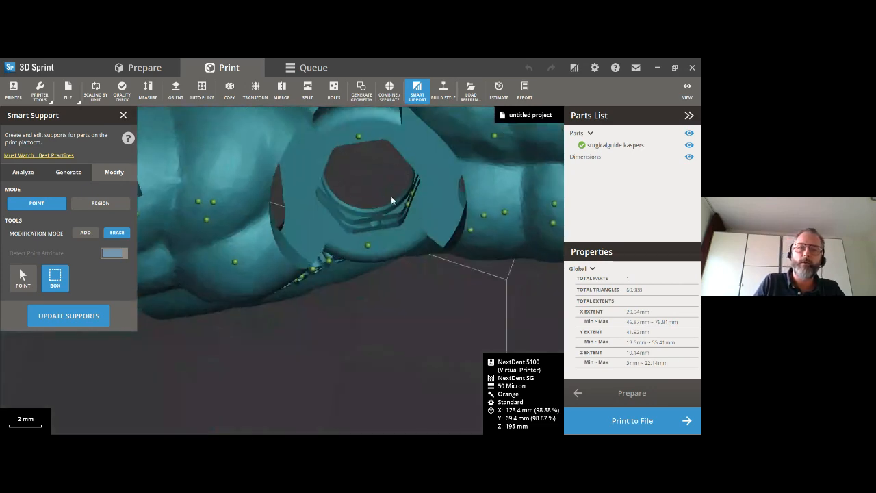
{"action": "left_click_drag", "start_coordinate": [406, 176], "coordinate": [416, 225]}
{"action": "mouse_move", "coordinate": [385, 211]}
{"action": "right_mouse_down"}
{"action": "mouse_move", "coordinate": [294, 159]}
{"action": "mouse_move", "coordinate": [310, 171]}
{"action": "mouse_move", "coordinate": [307, 159]}
{"action": "mouse_move", "coordinate": [282, 231]}
{"action": "mouse_move", "coordinate": [346, 232]}
{"action": "mouse_move", "coordinate": [357, 205]}
{"action": "right_mouse_up"}
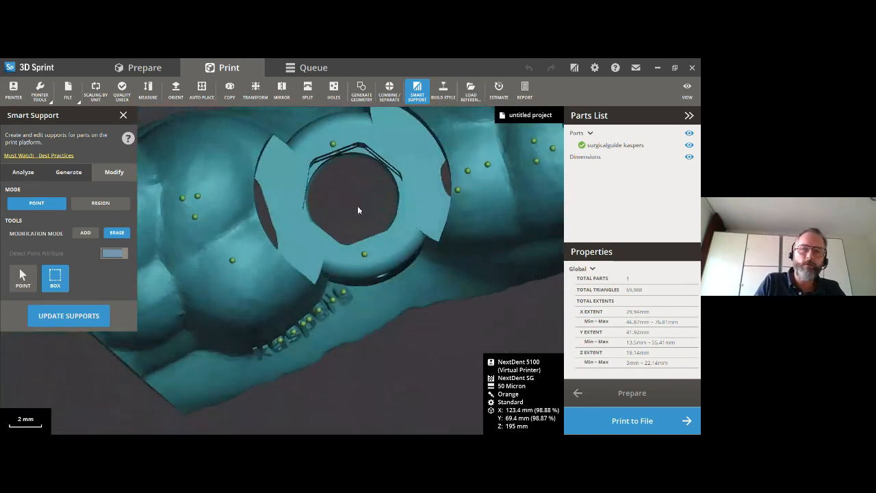
- Add individual support points around the outer rim of the sleeve ring's flat face
{"action": "left_click", "coordinate": [85, 234]}
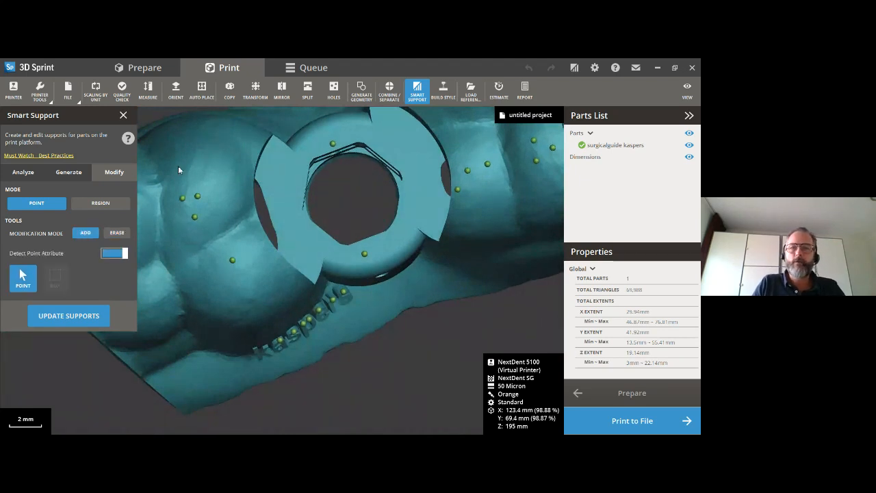
{"action": "left_click", "coordinate": [276, 159]}
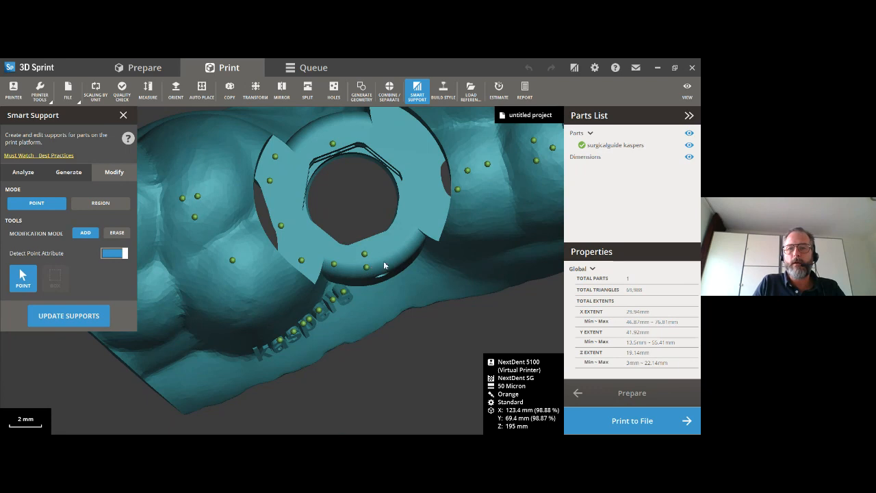
{"action": "left_click", "coordinate": [421, 231]}
{"action": "left_click", "coordinate": [432, 209]}
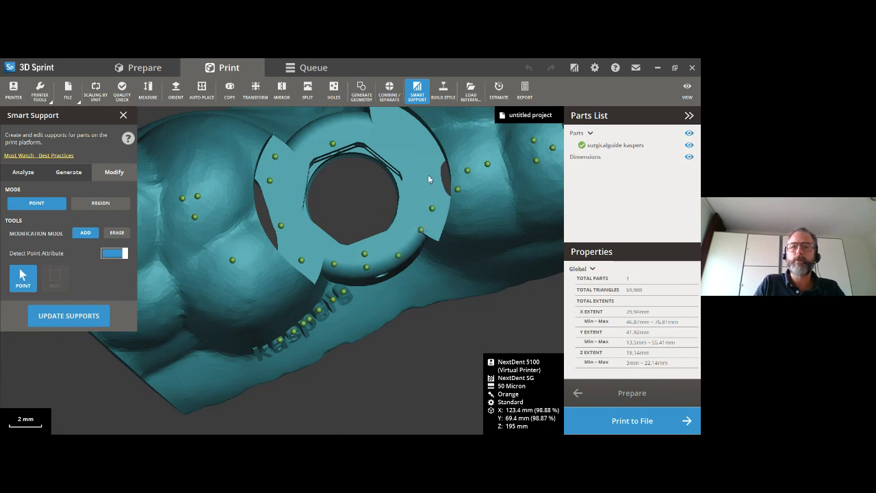
{"action": "left_click", "coordinate": [409, 125]}
{"action": "left_click", "coordinate": [390, 116]}
{"action": "left_click", "coordinate": [363, 116]}
{"action": "left_click", "coordinate": [336, 121]}
{"action": "left_click", "coordinate": [316, 128]}
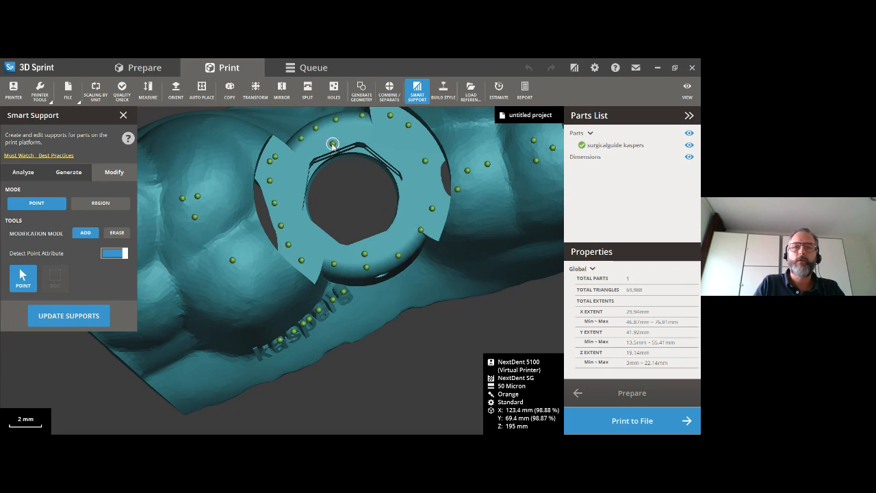
{"action": "left_click_drag", "start_coordinate": [291, 146], "coordinate": [292, 146]}
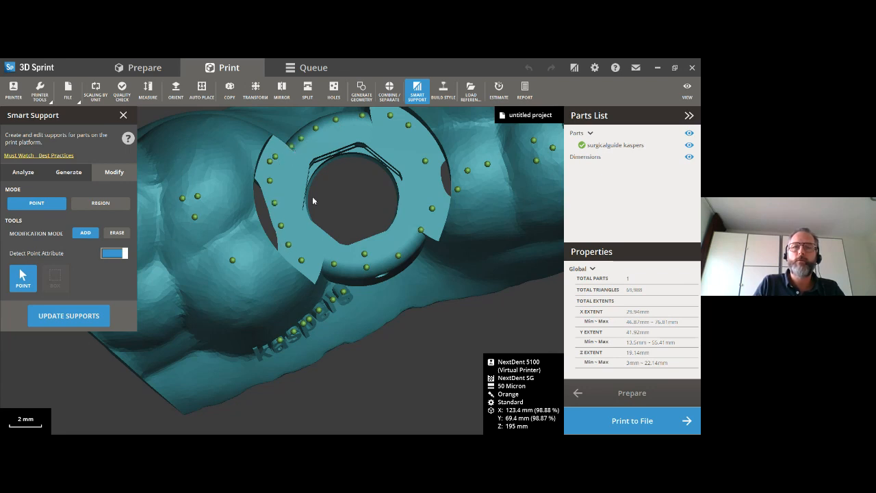
- Complete the sleeve ring's support points by moving the remaining inner point toward the outer rim, and update the supports
{"action": "left_click", "coordinate": [422, 141]}
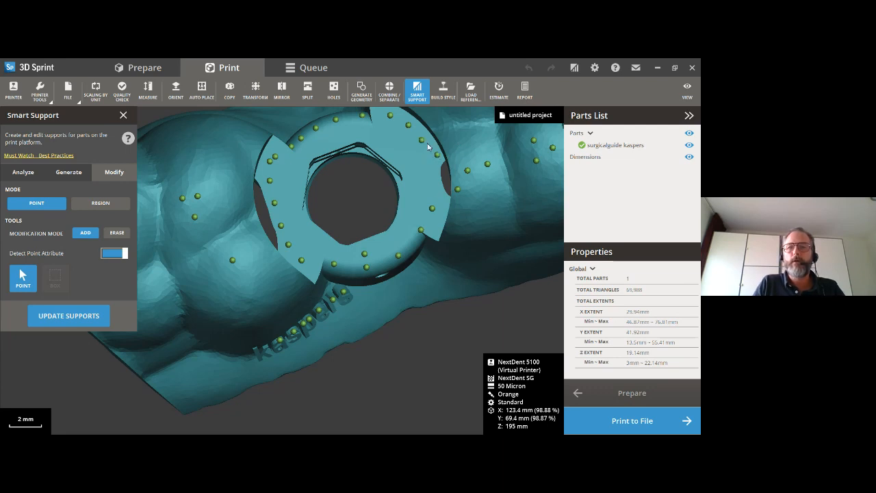
{"action": "left_click_drag", "start_coordinate": [365, 254], "coordinate": [387, 261]}
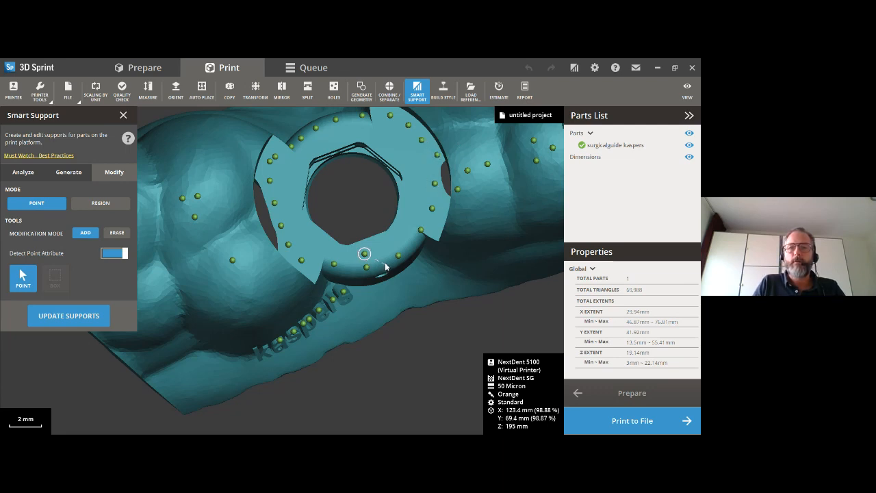
{"action": "left_click", "coordinate": [62, 316]}
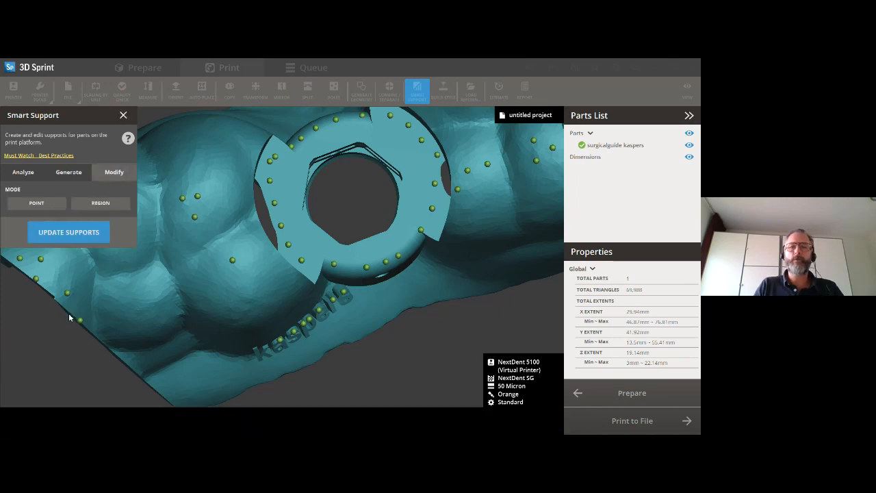
- Examine the updated supports beneath the surgical guide and close the support editing tool
{"action": "right_click_drag", "start_coordinate": [291, 334], "coordinate": [318, 290]}
{"action": "scroll", "coordinate": [317, 290], "scroll_direction": "down", "scroll_amount": 8}
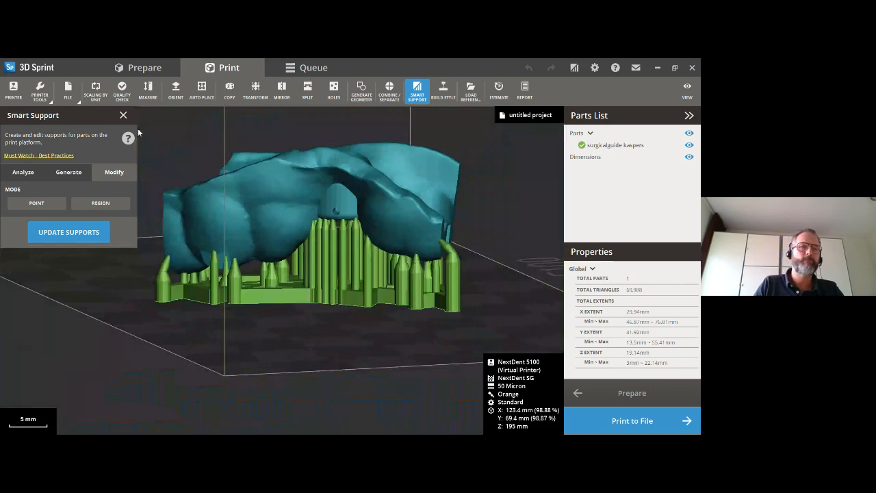
{"action": "left_click", "coordinate": [123, 116]}
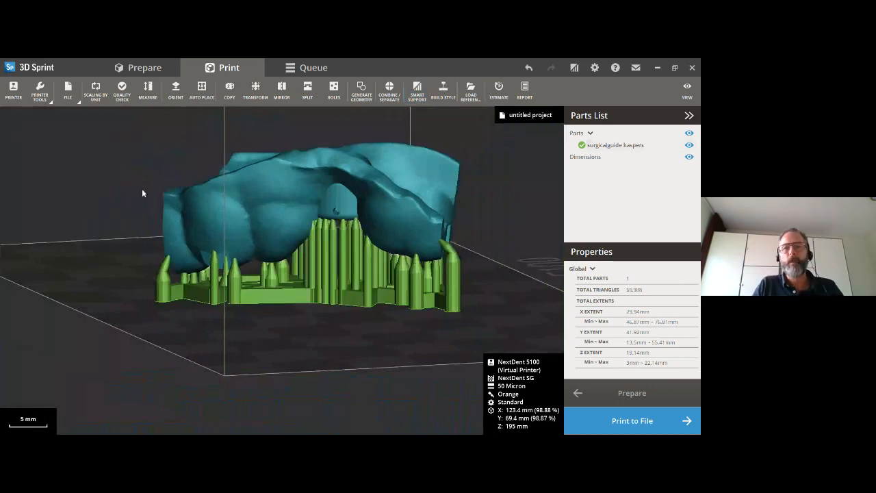
{"action": "right_click_drag", "start_coordinate": [218, 201], "coordinate": [237, 178]}
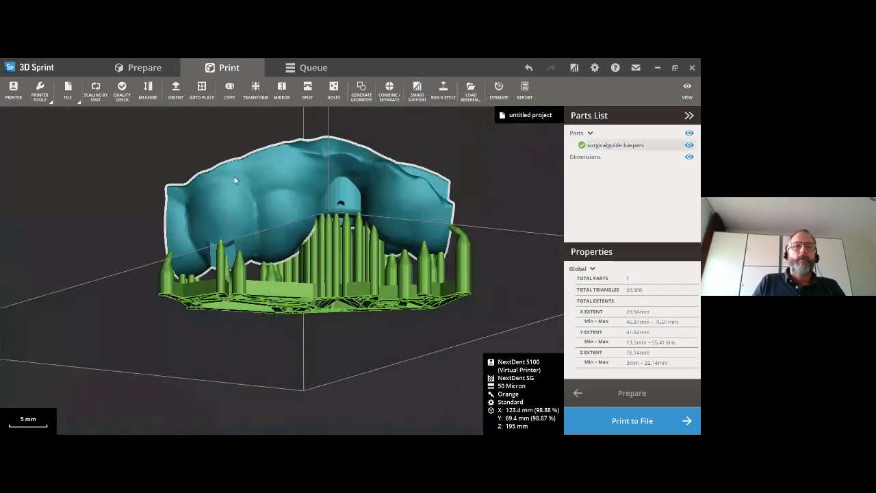
- Delete the supported surgical guide from the platform and import the maxillary big model_Split1 file
{"action": "left_click", "coordinate": [214, 206]}
{"action": "key", "text": "Delete"}
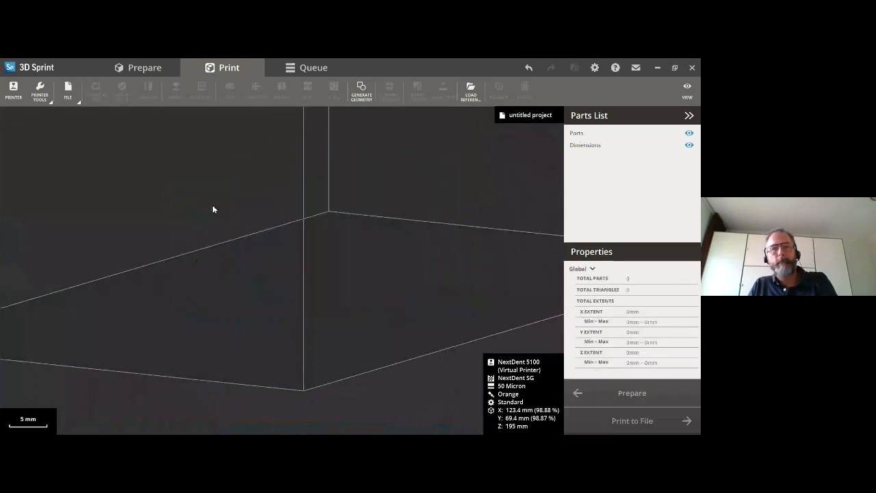
{"action": "left_click", "coordinate": [68, 89]}
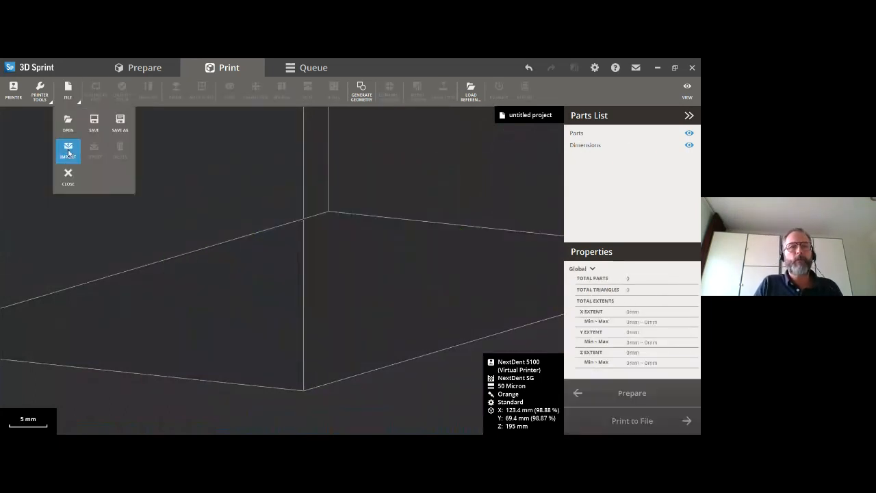
{"action": "left_click", "coordinate": [68, 151]}
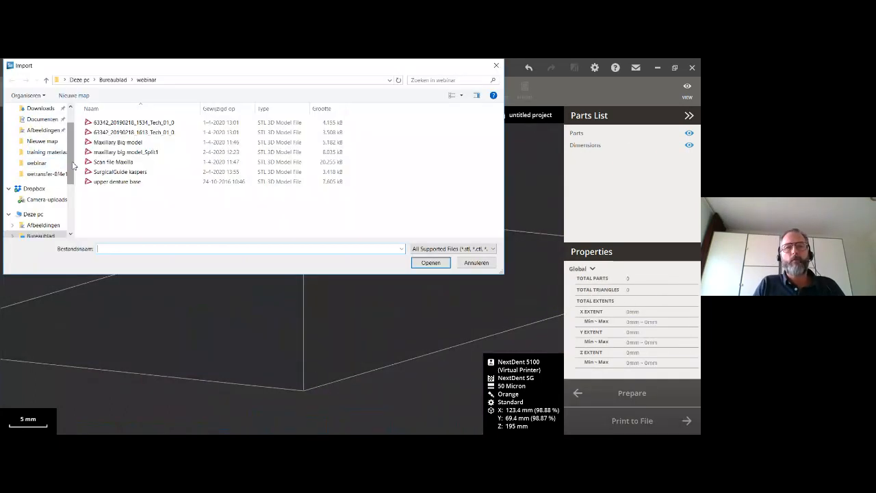
{"action": "left_click", "coordinate": [138, 154]}
{"action": "left_click", "coordinate": [425, 264]}
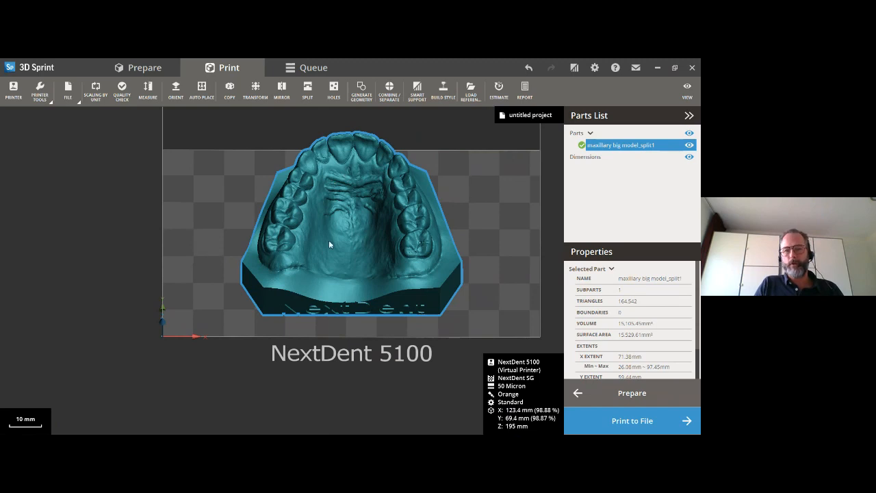
- Examine cross-sections of the flat-lying maxillary model by moving a Z clipping plane through it, and switch the clipping off again
{"action": "right_click_drag", "start_coordinate": [351, 261], "coordinate": [232, 162]}
{"action": "right_click_drag", "start_coordinate": [335, 232], "coordinate": [243, 236]}
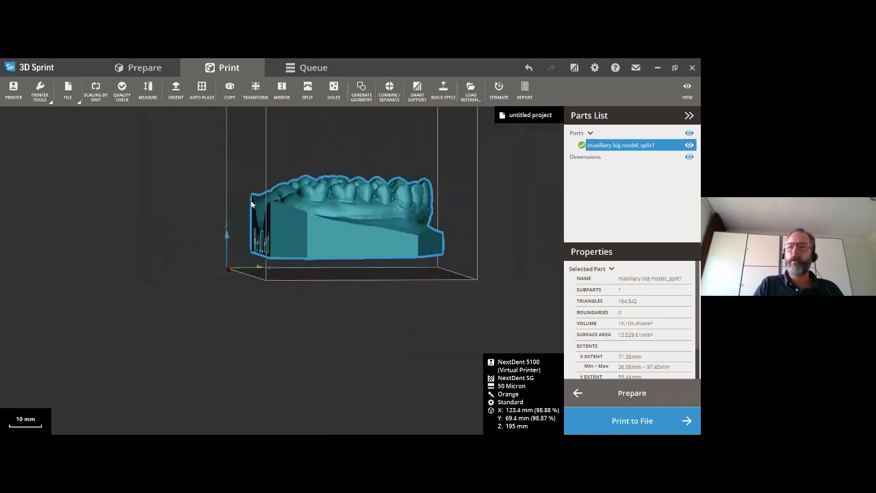
{"action": "left_click", "coordinate": [686, 92]}
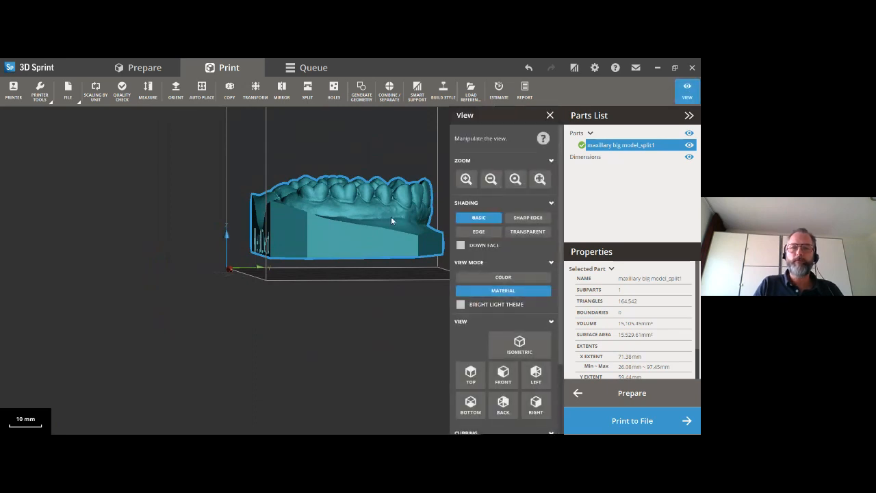
{"action": "right_click_drag", "start_coordinate": [374, 167], "coordinate": [315, 190]}
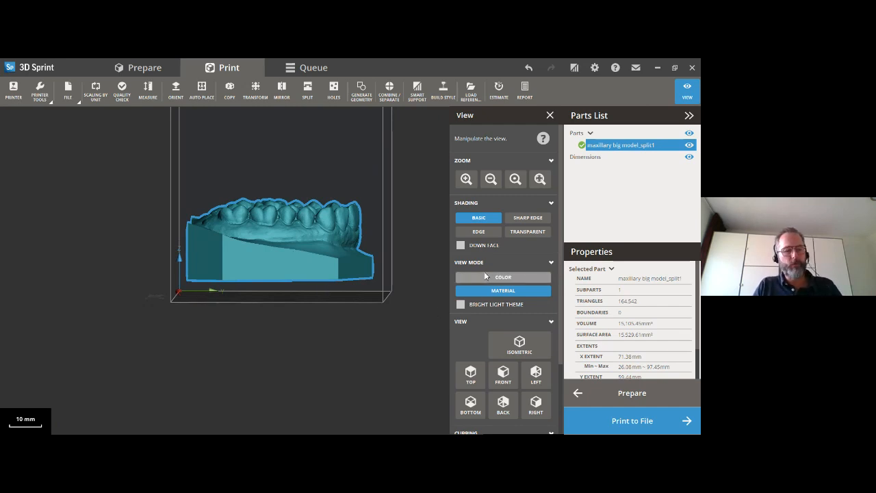
{"action": "scroll", "coordinate": [486, 275], "scroll_direction": "down", "scroll_amount": 2}
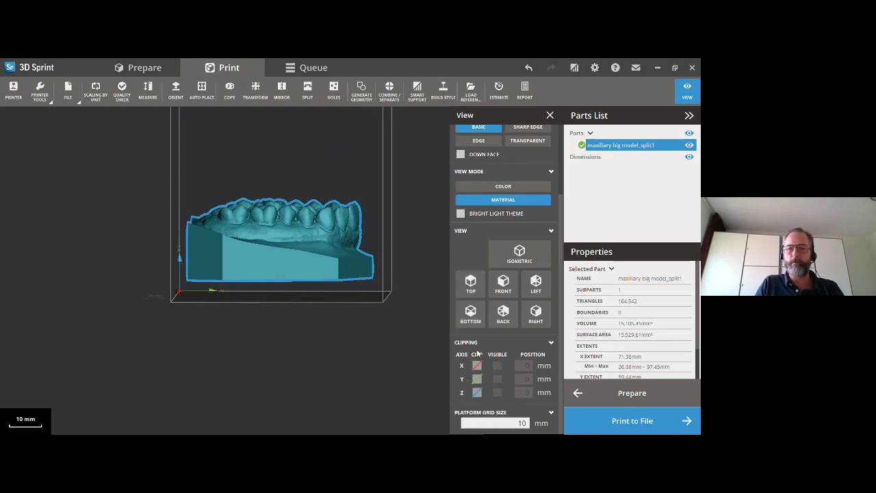
{"action": "left_click", "coordinate": [477, 392]}
{"action": "left_click_drag", "start_coordinate": [292, 303], "coordinate": [299, 263]}
{"action": "right_click_drag", "start_coordinate": [300, 292], "coordinate": [303, 333]}
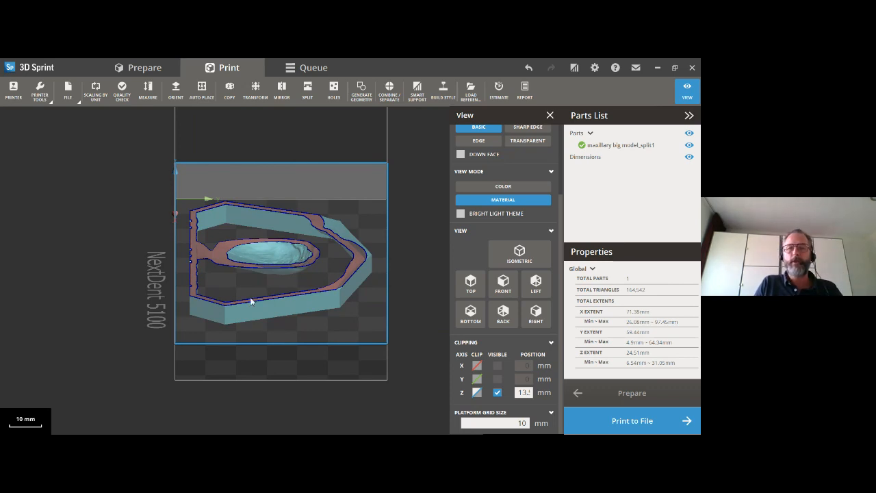
{"action": "right_click_drag", "start_coordinate": [299, 315], "coordinate": [304, 263]}
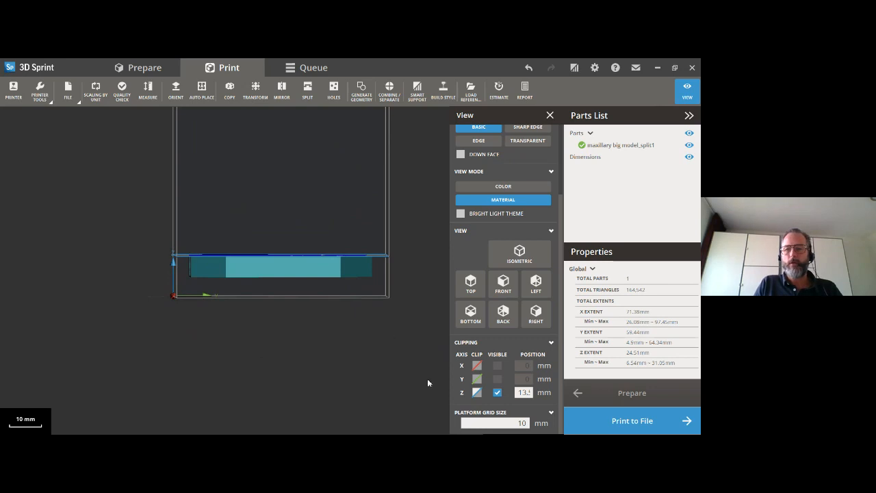
{"action": "left_click", "coordinate": [477, 392]}
{"action": "left_click", "coordinate": [477, 392]}
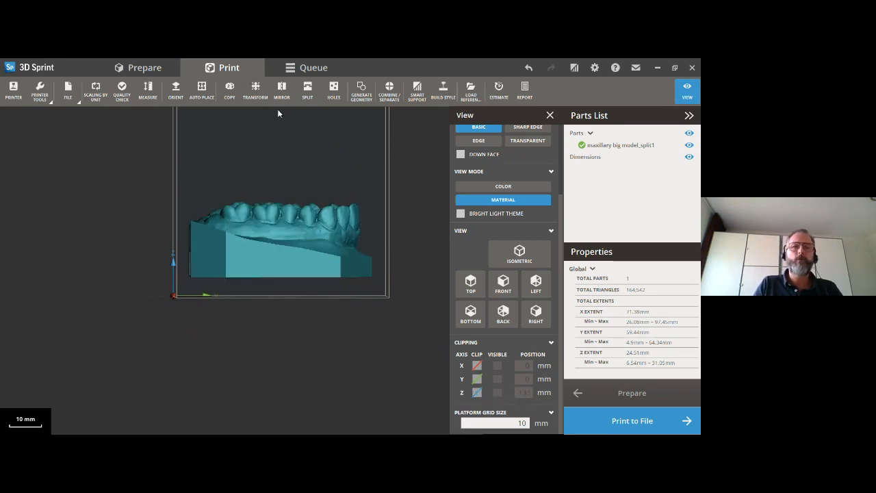
- Rotate the maxillary model 20 degrees about the X axis and close the Transform tool
{"action": "left_click", "coordinate": [256, 96]}
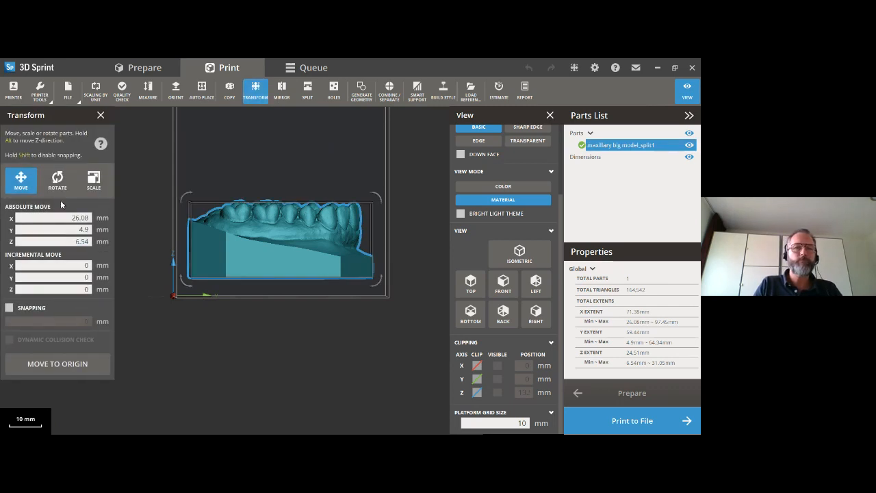
{"action": "left_click", "coordinate": [59, 182]}
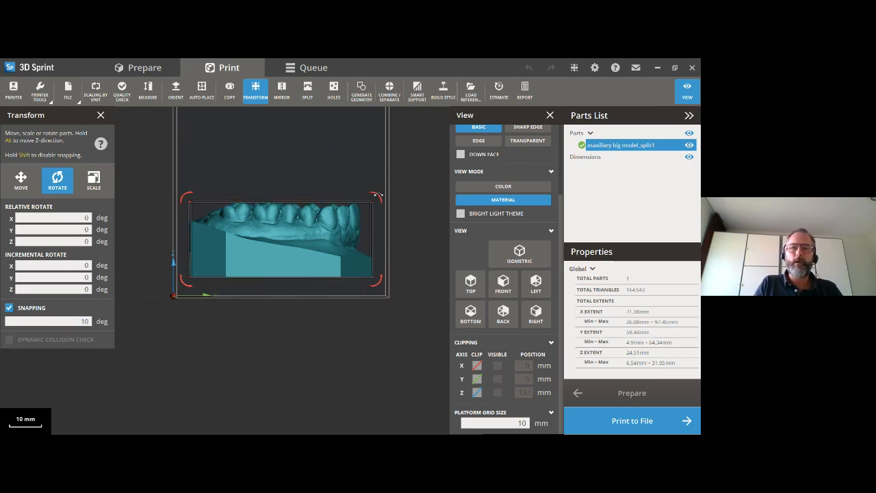
{"action": "left_click_drag", "start_coordinate": [371, 190], "coordinate": [340, 190]}
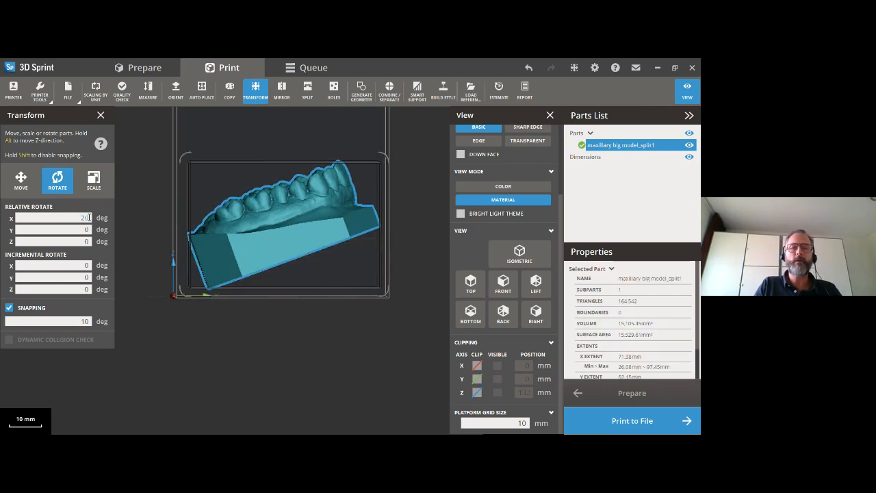
{"action": "left_click", "coordinate": [101, 116]}
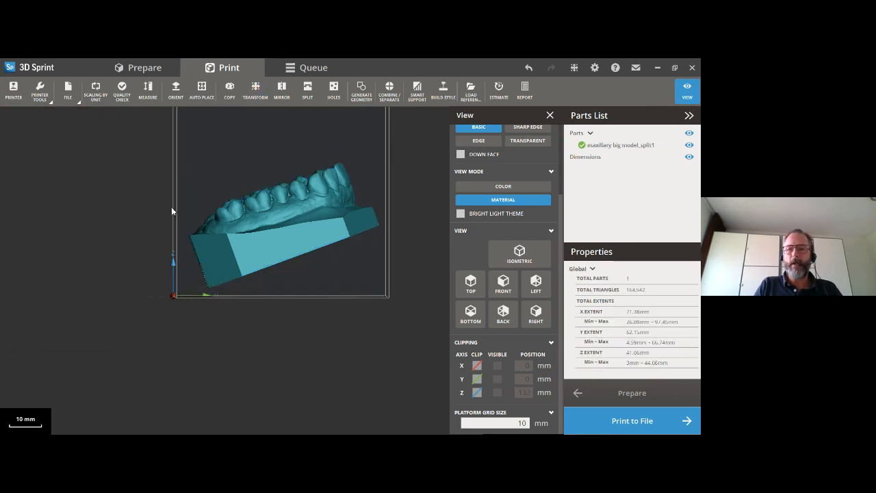
- Examine the tilted maxillary model's cross-sections with the Z clipping plane, and turn the clipping off once past its highest point
{"action": "left_click", "coordinate": [477, 392]}
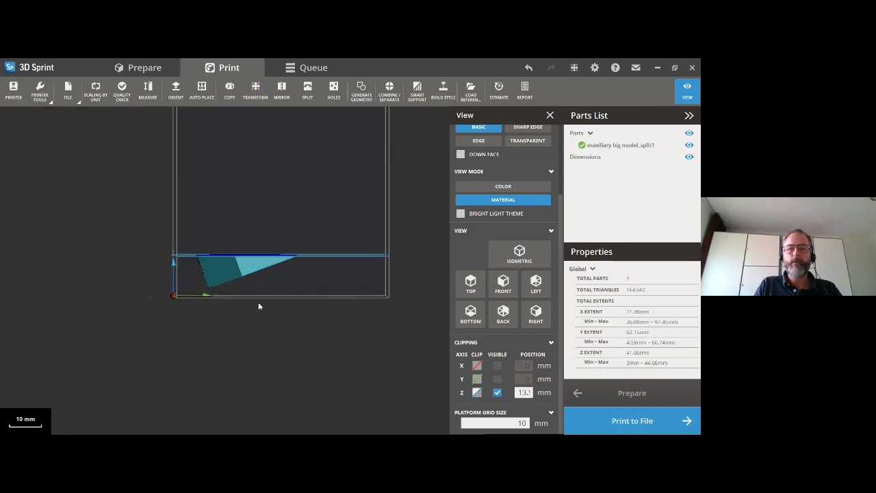
{"action": "mouse_move", "coordinate": [261, 296]}
{"action": "left_mouse_down"}
{"action": "mouse_move", "coordinate": [259, 306]}
{"action": "mouse_move", "coordinate": [255, 288]}
{"action": "left_mouse_up"}
{"action": "right_click_drag", "start_coordinate": [255, 310], "coordinate": [265, 363]}
{"action": "left_click_drag", "start_coordinate": [264, 358], "coordinate": [245, 274]}
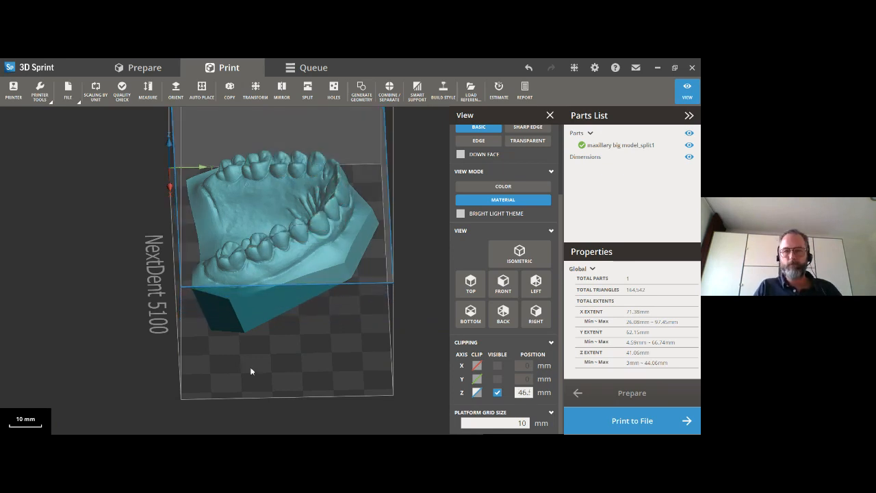
{"action": "left_click", "coordinate": [476, 392]}
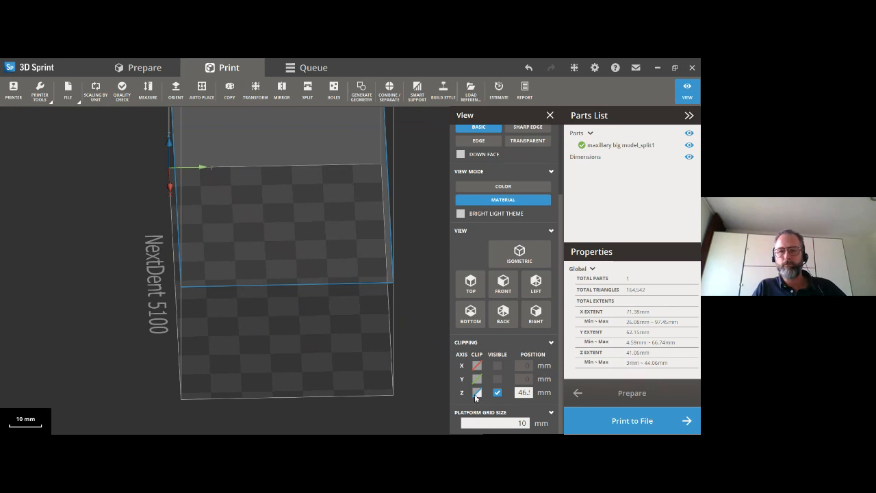
{"action": "left_click", "coordinate": [480, 394]}
{"action": "right_click_drag", "start_coordinate": [328, 370], "coordinate": [321, 297]}
{"action": "right_click_drag", "start_coordinate": [230, 281], "coordinate": [210, 326]}
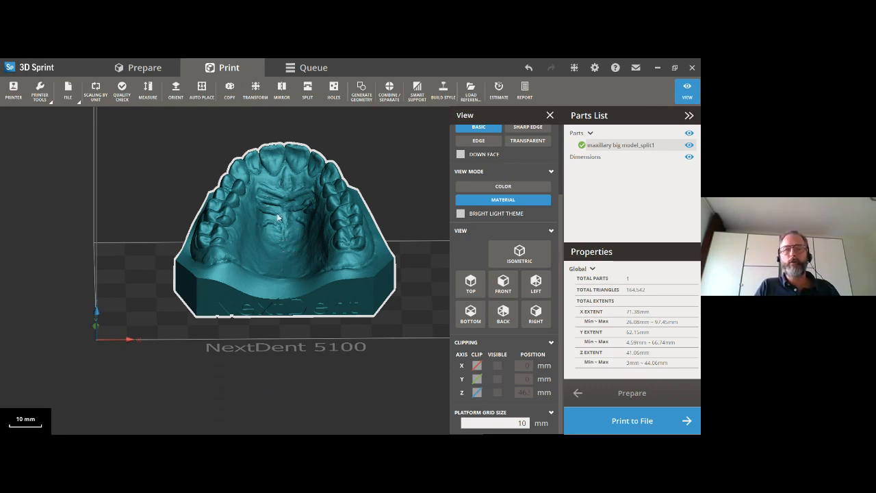
- Delete the maxillary model from the platform and import the upper denture base file
{"action": "left_click", "coordinate": [302, 210]}
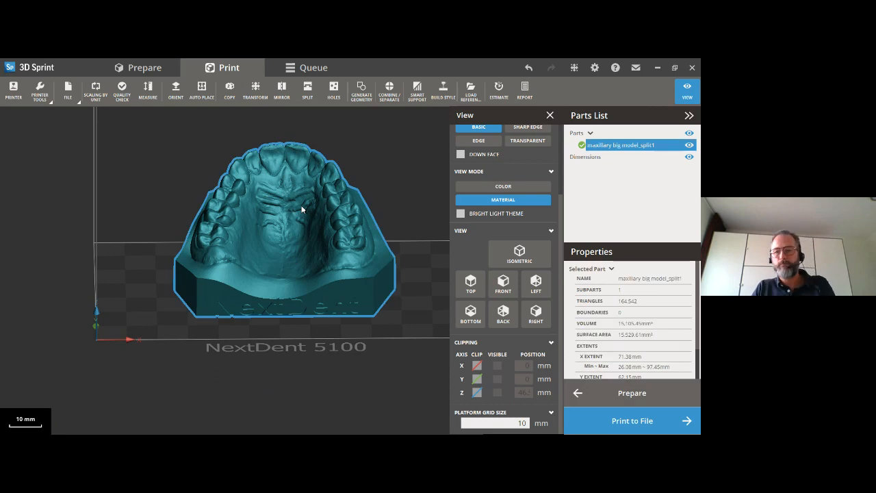
{"action": "key", "text": "Delete"}
{"action": "left_click", "coordinate": [68, 103]}
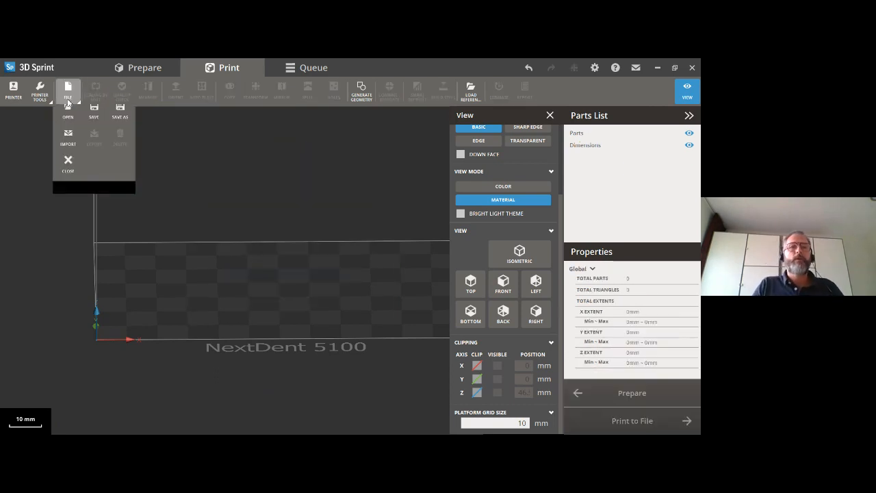
{"action": "left_click", "coordinate": [67, 153]}
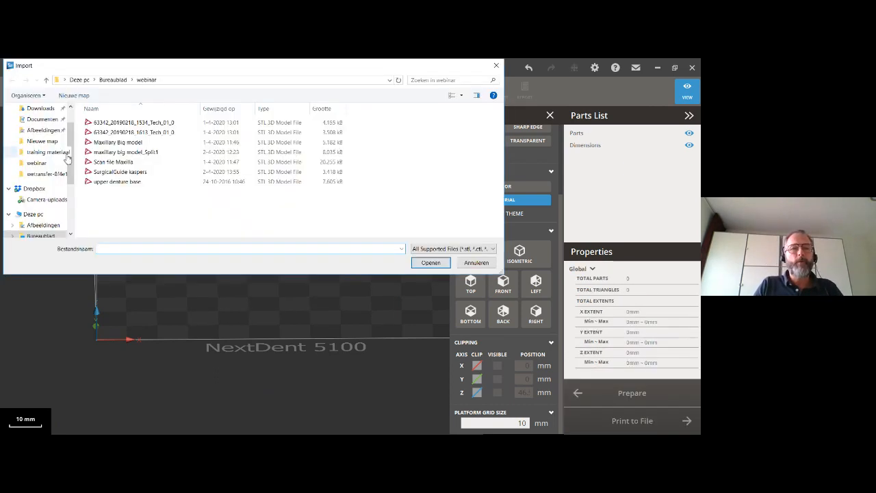
{"action": "left_click", "coordinate": [111, 186]}
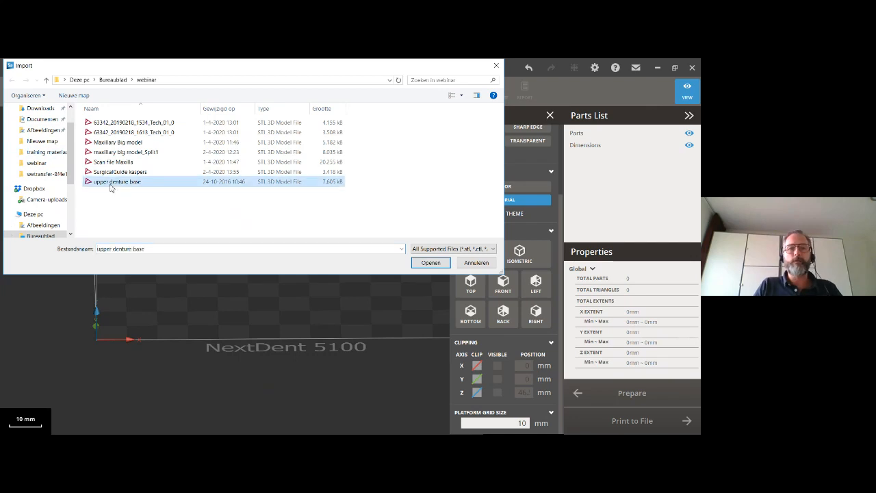
{"action": "left_click", "coordinate": [430, 263]}
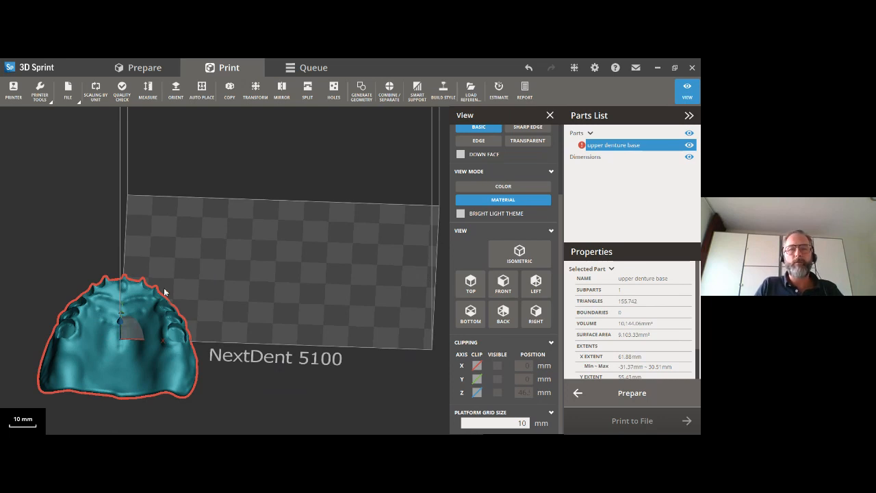
- Auto-place the upper denture base on the print platform and view it from above
{"action": "right_click_drag", "start_coordinate": [107, 373], "coordinate": [153, 267]}
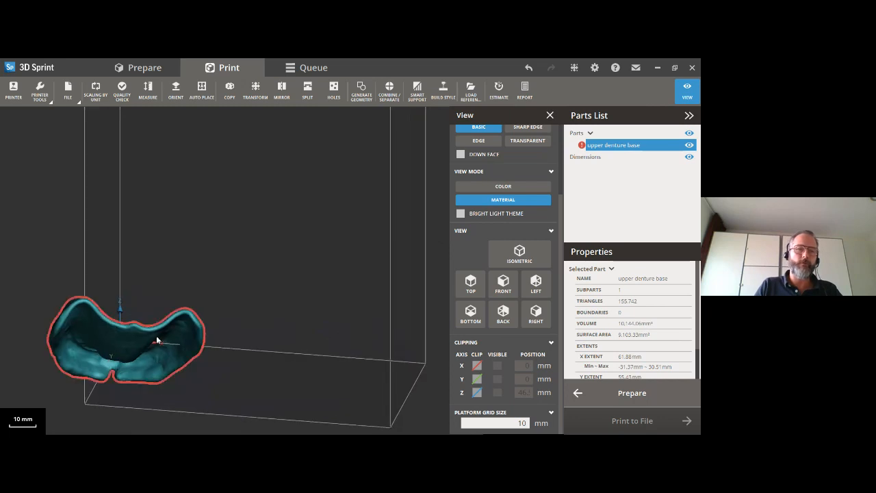
{"action": "right_click_drag", "start_coordinate": [134, 340], "coordinate": [126, 370]}
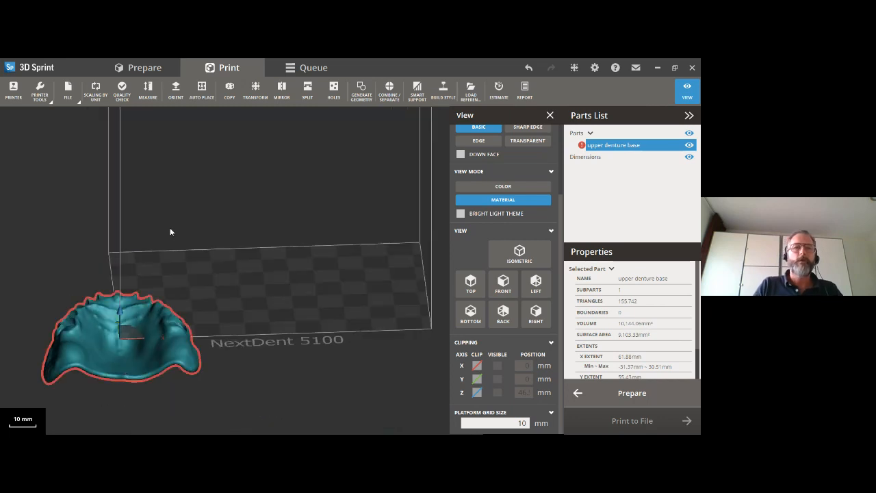
{"action": "left_click", "coordinate": [202, 90]}
{"action": "left_click", "coordinate": [81, 273]}
{"action": "mouse_move", "coordinate": [245, 285]}
{"action": "right_mouse_down"}
{"action": "mouse_move", "coordinate": [218, 234]}
{"action": "mouse_move", "coordinate": [206, 263]}
{"action": "mouse_move", "coordinate": [237, 293]}
{"action": "right_mouse_up"}
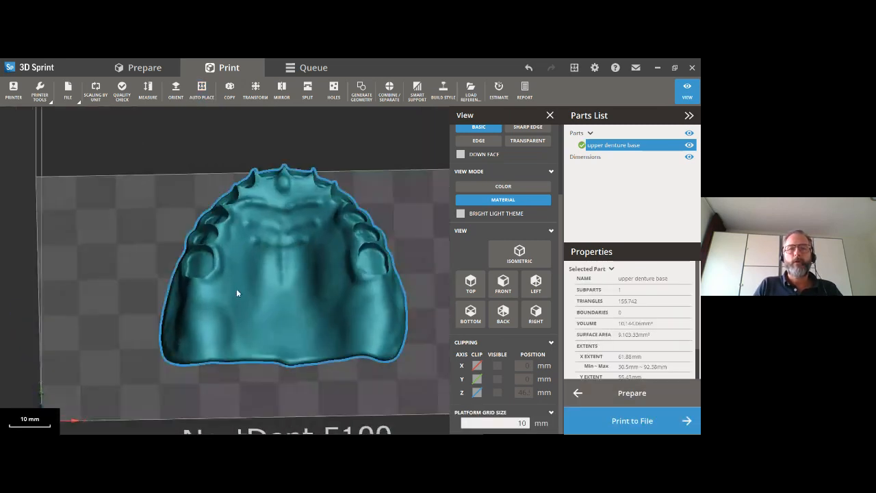
{"action": "mouse_move", "coordinate": [277, 316]}
{"action": "right_mouse_down"}
{"action": "mouse_move", "coordinate": [270, 220]}
{"action": "mouse_move", "coordinate": [264, 334]}
{"action": "mouse_move", "coordinate": [269, 313]}
{"action": "mouse_move", "coordinate": [283, 326]}
{"action": "right_mouse_up"}
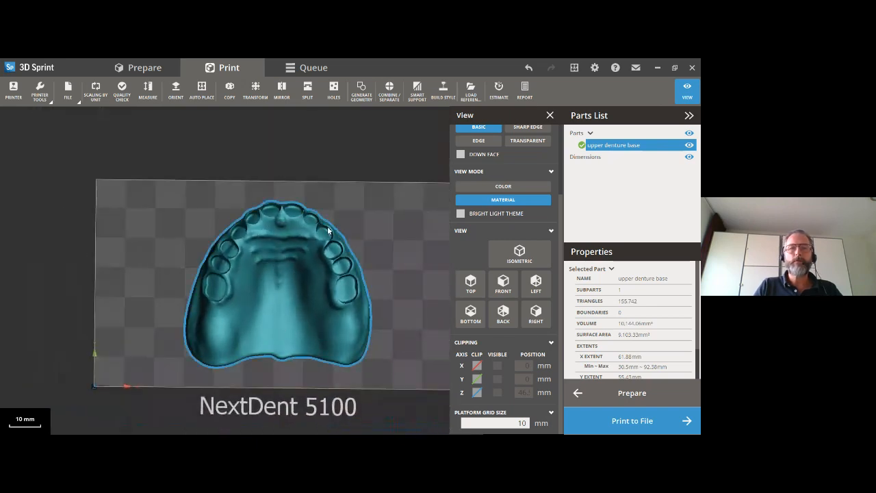
- Rotate the upper denture base 90 degrees about Z and 60 degrees about Y so that it stands steeply upright
{"action": "left_click", "coordinate": [255, 89]}
{"action": "left_click_drag", "start_coordinate": [184, 201], "coordinate": [225, 333]}
{"action": "right_click_drag", "start_coordinate": [225, 334], "coordinate": [248, 211]}
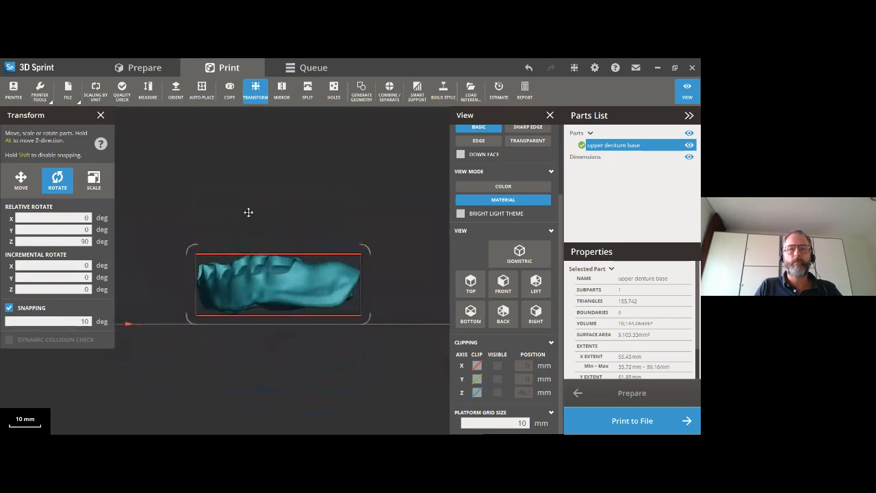
{"action": "mouse_move", "coordinate": [185, 248]}
{"action": "left_mouse_down"}
{"action": "mouse_move", "coordinate": [221, 219]}
{"action": "mouse_move", "coordinate": [195, 244]}
{"action": "left_mouse_up"}
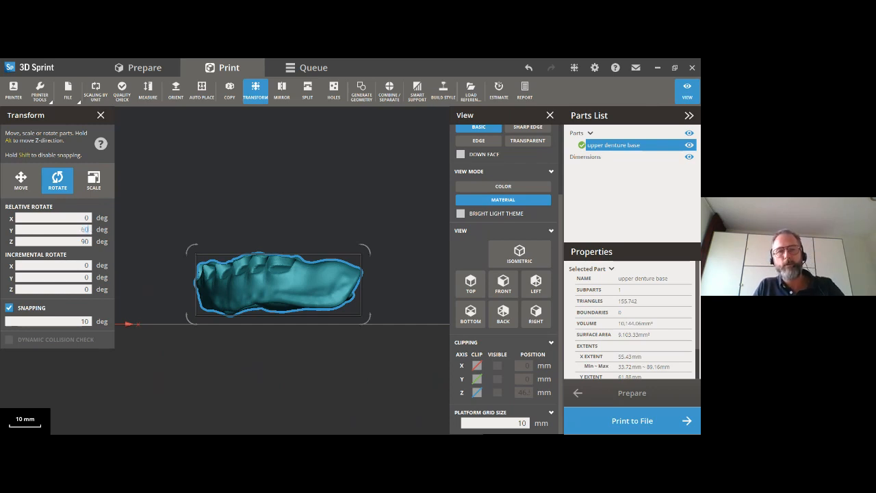
{"action": "key", "text": "Return"}
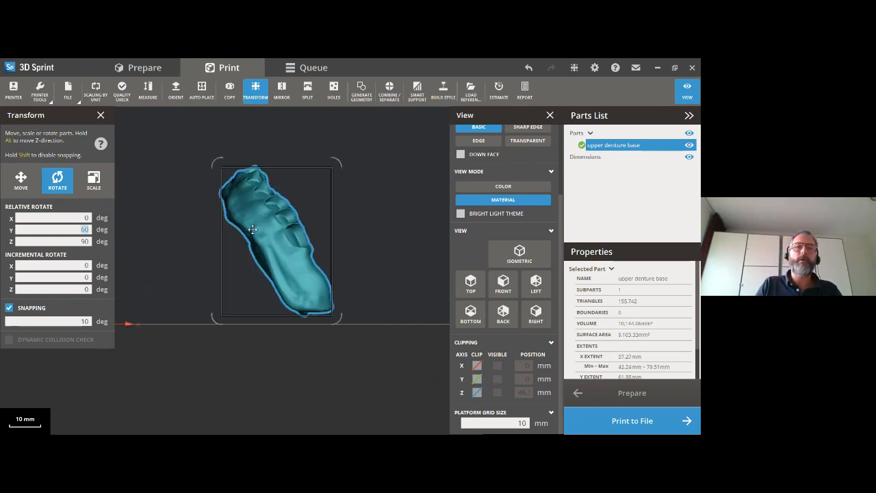
{"action": "right_click_drag", "start_coordinate": [290, 302], "coordinate": [250, 319]}
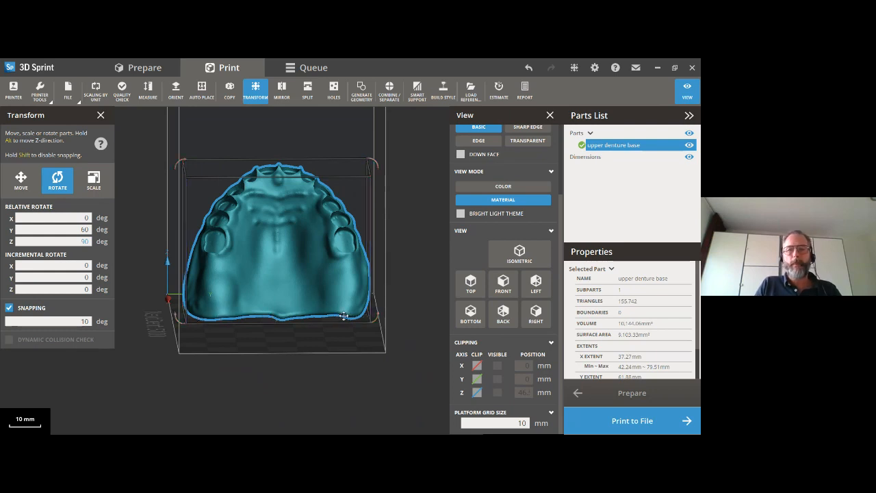
- Check the upper denture base's steep tilt from the side, and close the transform and view settings
{"action": "right_click_drag", "start_coordinate": [230, 315], "coordinate": [361, 340]}
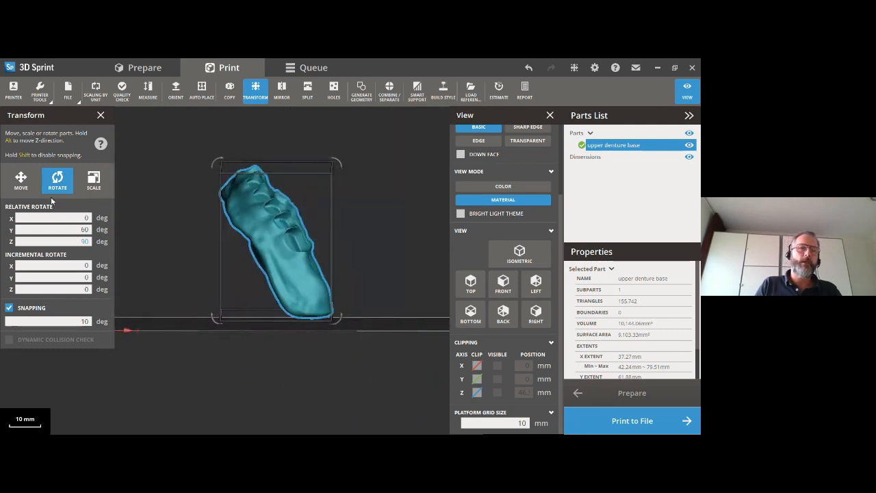
{"action": "right_click_drag", "start_coordinate": [227, 251], "coordinate": [238, 251]}
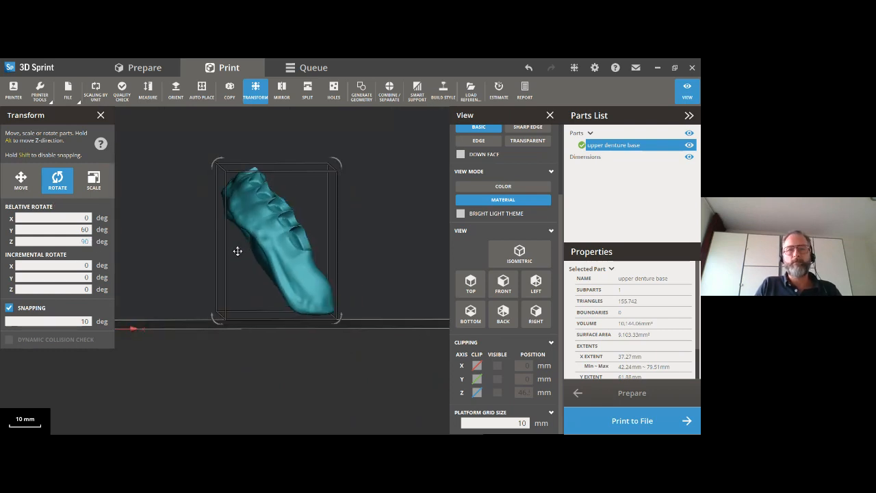
{"action": "left_click", "coordinate": [107, 120]}
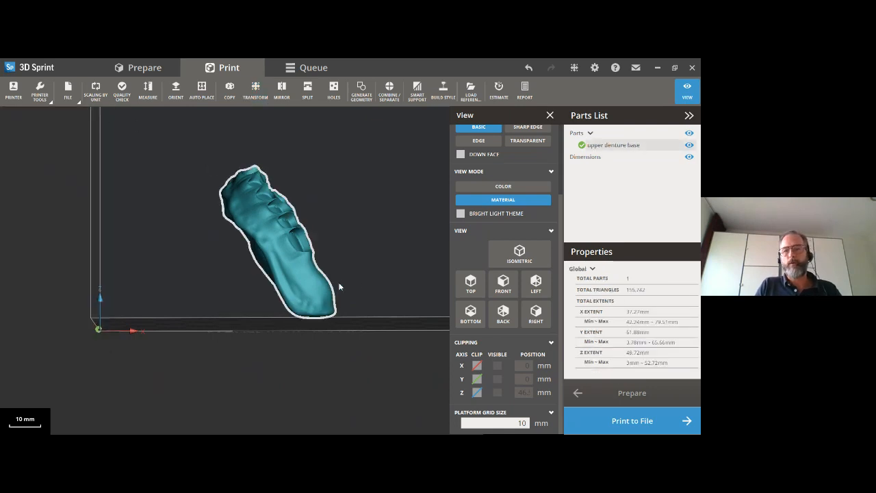
{"action": "left_click", "coordinate": [550, 115]}
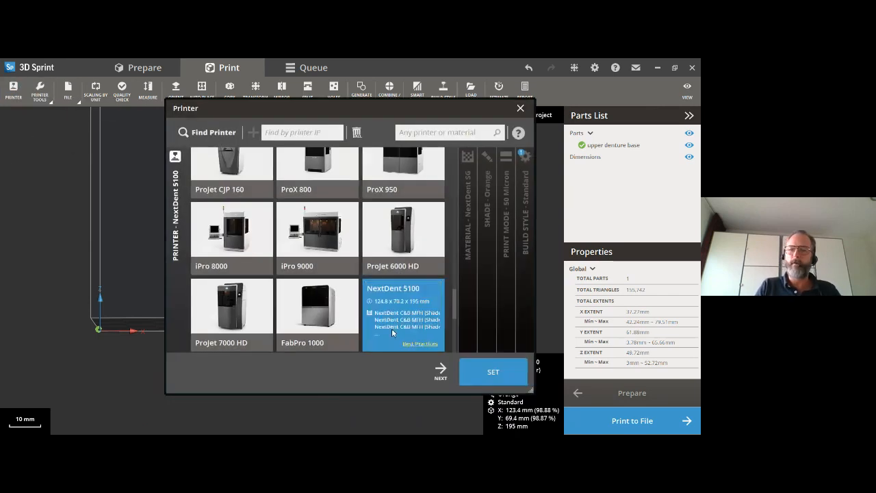
- Set the NextDent 5100 to NextDent Denture 3D+ material in Opaque Pink, with 50 Micron print mode and Standard build style
{"action": "left_click", "coordinate": [440, 369]}
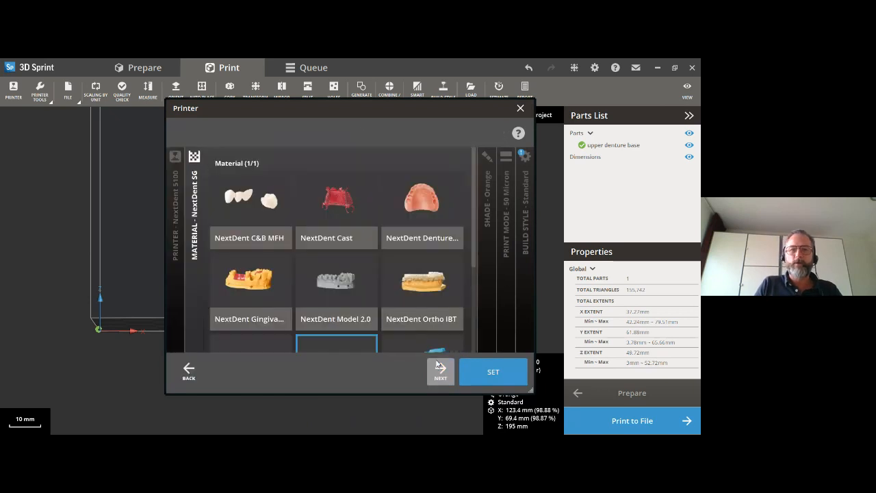
{"action": "left_click", "coordinate": [406, 214]}
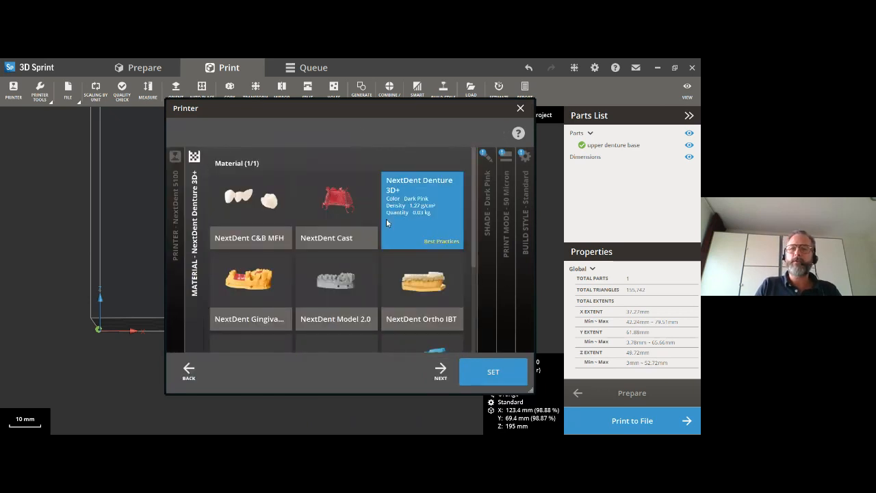
{"action": "left_click", "coordinate": [440, 370]}
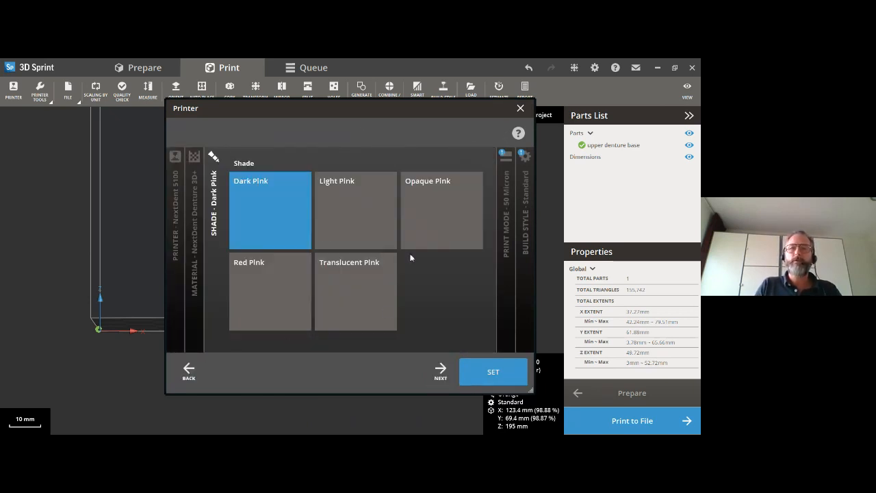
{"action": "left_click", "coordinate": [417, 217]}
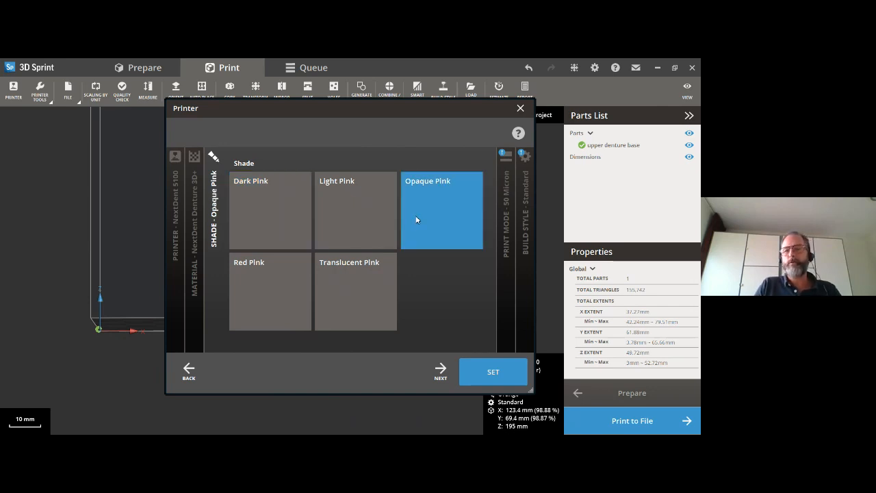
{"action": "left_click", "coordinate": [442, 377]}
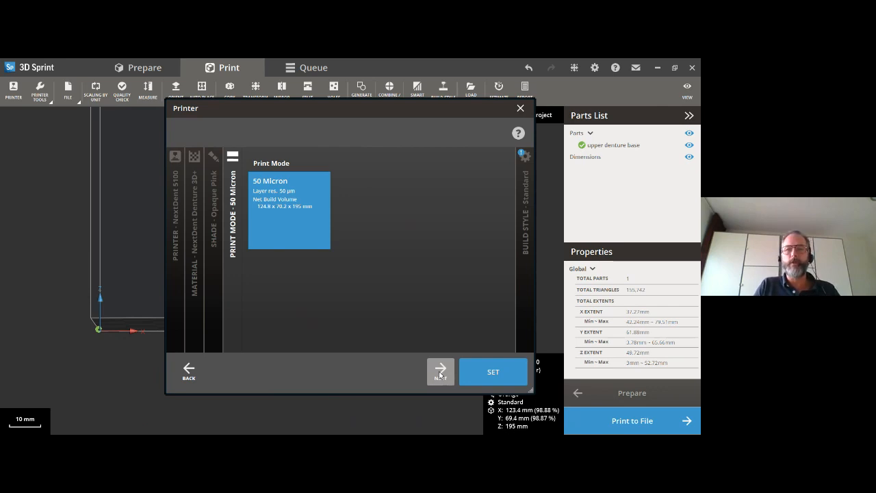
{"action": "left_click", "coordinate": [440, 374]}
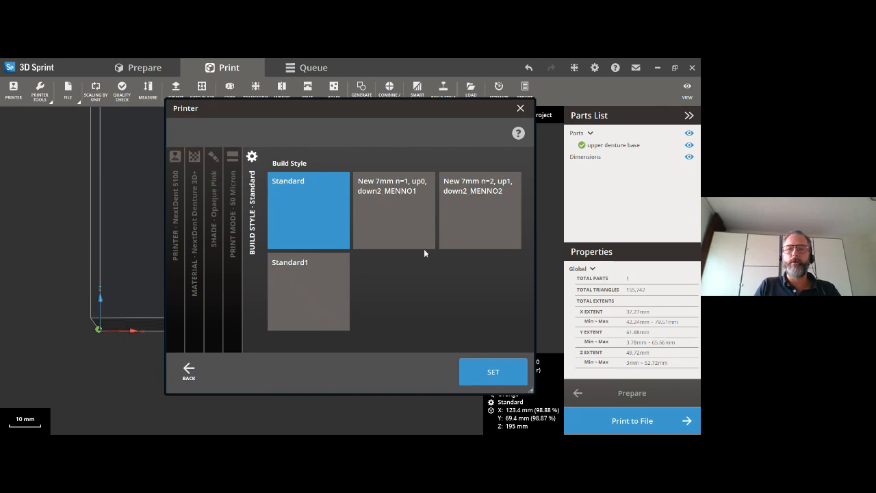
{"action": "left_click", "coordinate": [493, 371]}
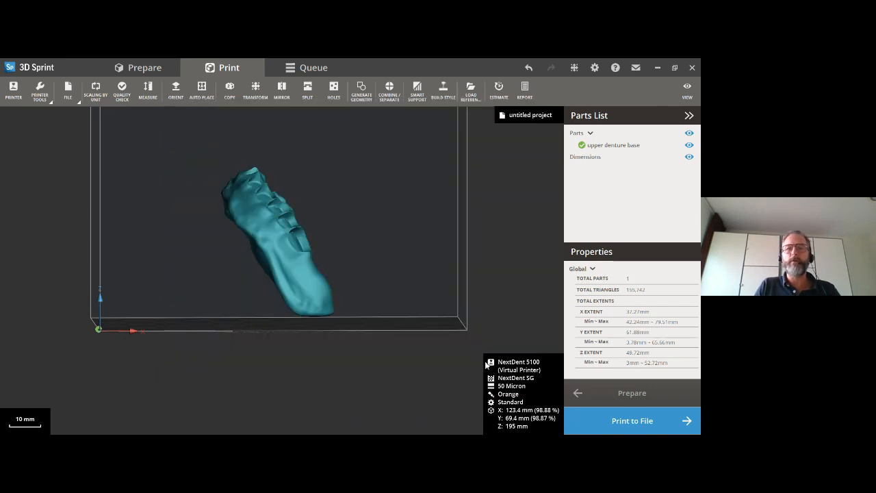
- Generate smart supports for the upper denture base with the General preset and Gate type
{"action": "left_click", "coordinate": [417, 89]}
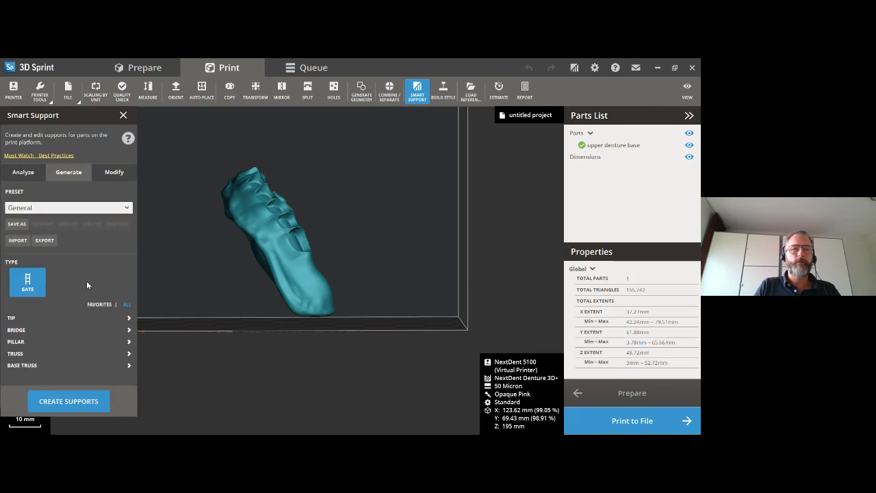
{"action": "left_click", "coordinate": [74, 402]}
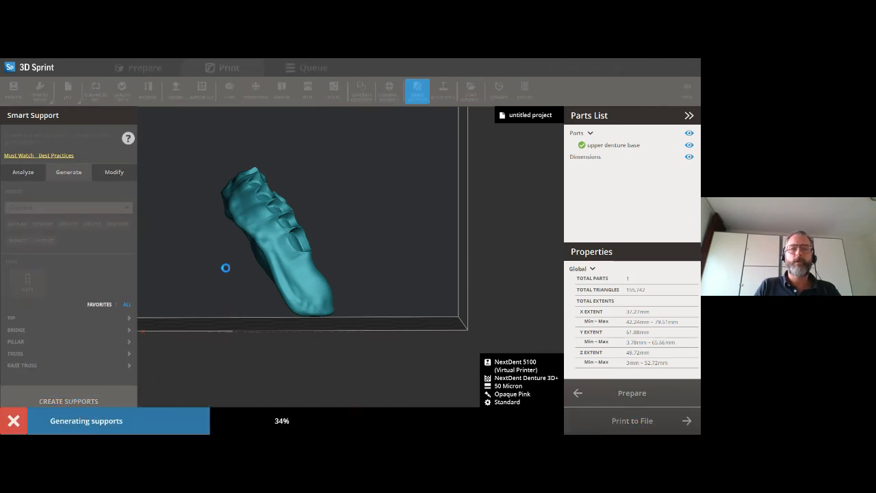
{"action": "right_click_drag", "start_coordinate": [275, 329], "coordinate": [357, 266]}
- Add support points in the gaps along the denture base's lower rear edge and update the supports
{"action": "left_click", "coordinate": [114, 172]}
{"action": "right_click_drag", "start_coordinate": [252, 352], "coordinate": [252, 282]}
{"action": "scroll", "coordinate": [252, 285], "scroll_direction": "up", "scroll_amount": 5}
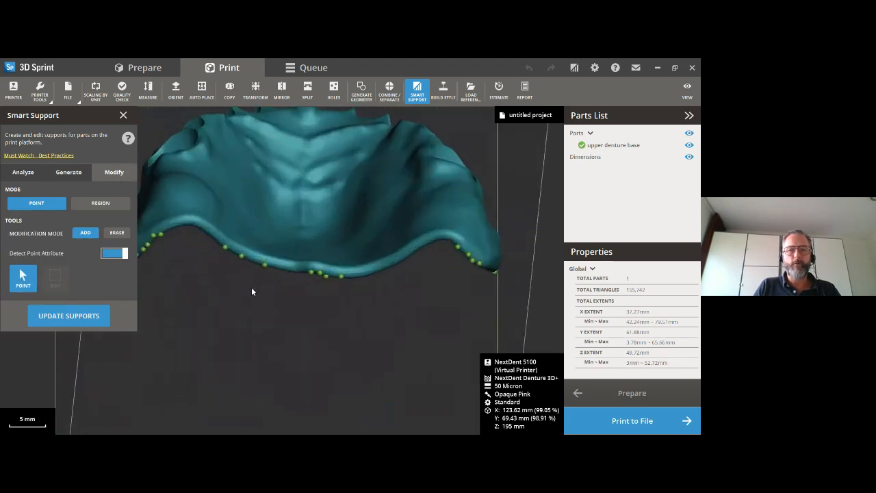
{"action": "left_click", "coordinate": [170, 216]}
{"action": "left_click", "coordinate": [184, 214]}
{"action": "left_click", "coordinate": [207, 223]}
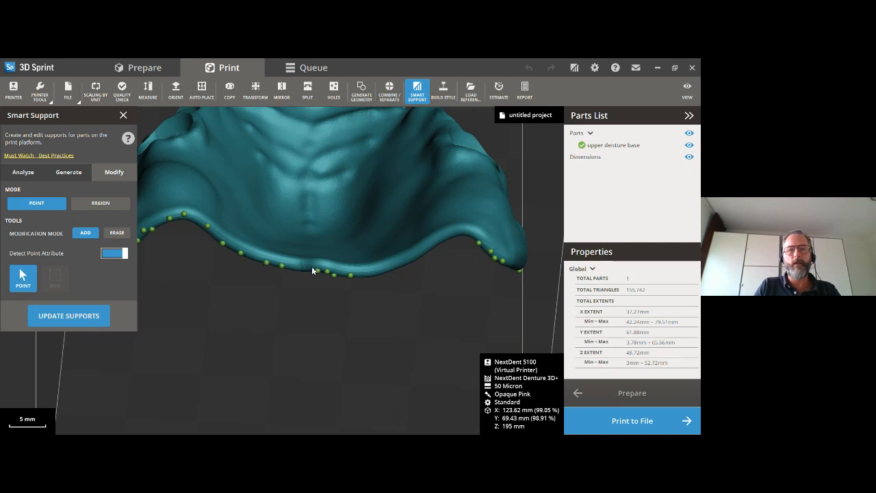
{"action": "left_click", "coordinate": [458, 229]}
{"action": "left_click", "coordinate": [477, 234]}
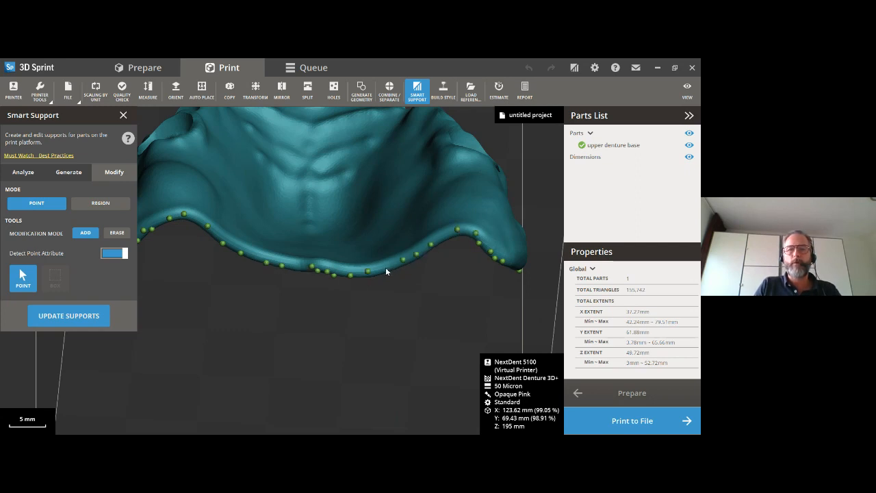
{"action": "left_click", "coordinate": [73, 318]}
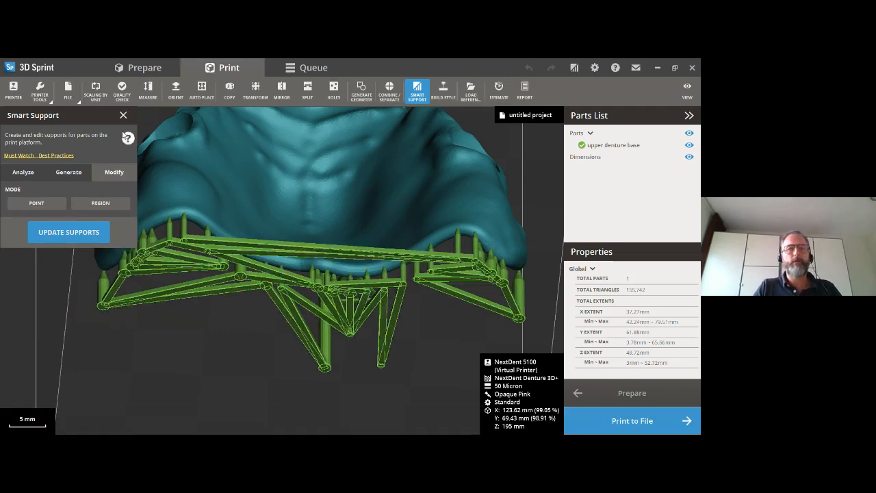
{"action": "left_click", "coordinate": [123, 115]}
- Inspect the supported upper denture base from the palate side, in profile and at an angle
{"action": "right_click_drag", "start_coordinate": [277, 267], "coordinate": [285, 288]}
{"action": "scroll", "coordinate": [285, 287], "scroll_direction": "down", "scroll_amount": 4}
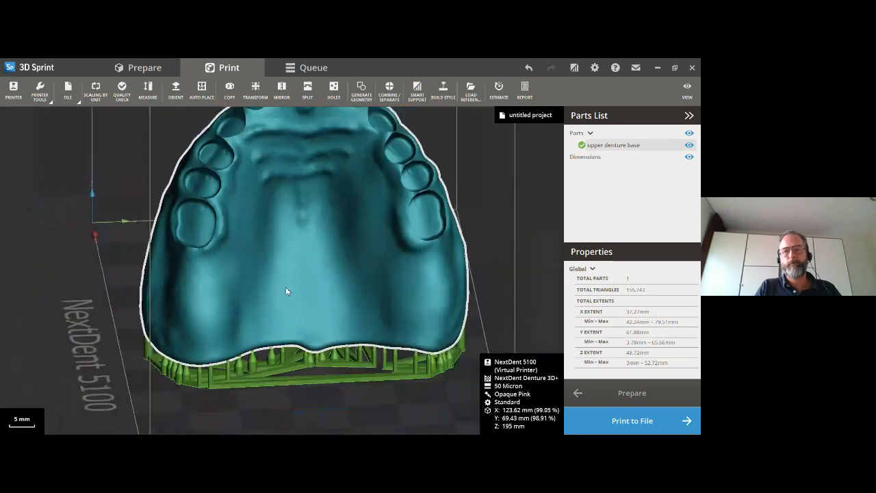
{"action": "right_click_drag", "start_coordinate": [208, 300], "coordinate": [116, 282]}
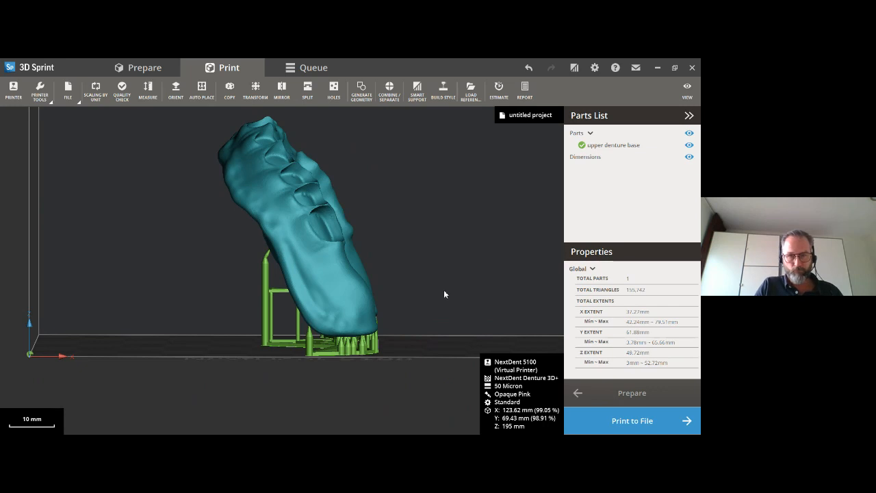
{"action": "right_click_drag", "start_coordinate": [452, 299], "coordinate": [415, 313]}
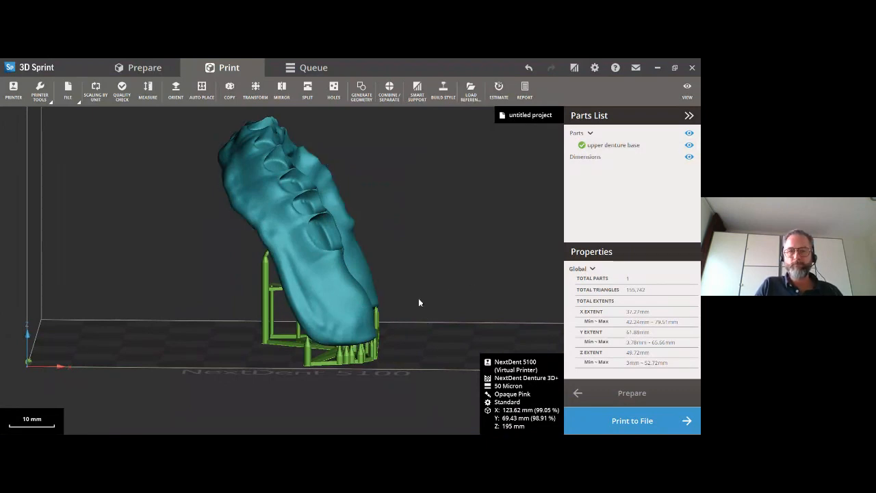
{"action": "right_click_drag", "start_coordinate": [425, 301], "coordinate": [314, 300]}
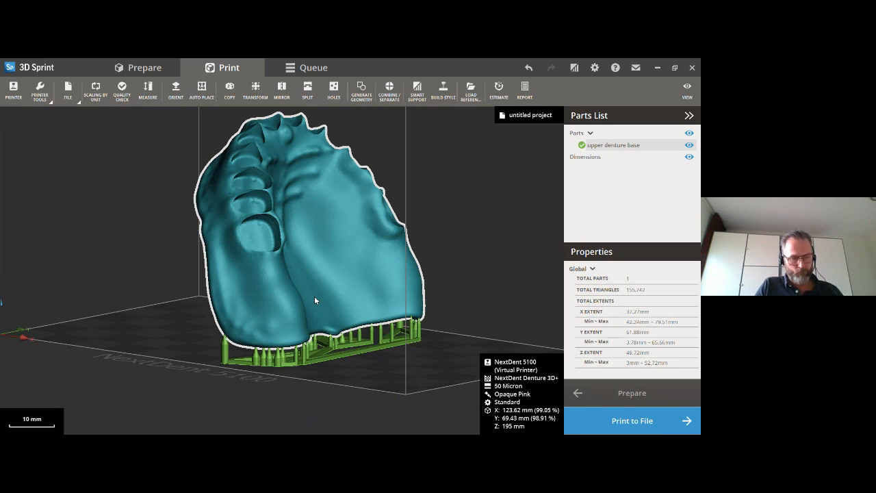
- Delete the upper denture base from the platform and import the Maxillary Big model file
{"action": "left_click", "coordinate": [350, 238]}
{"action": "key", "text": "Delete"}
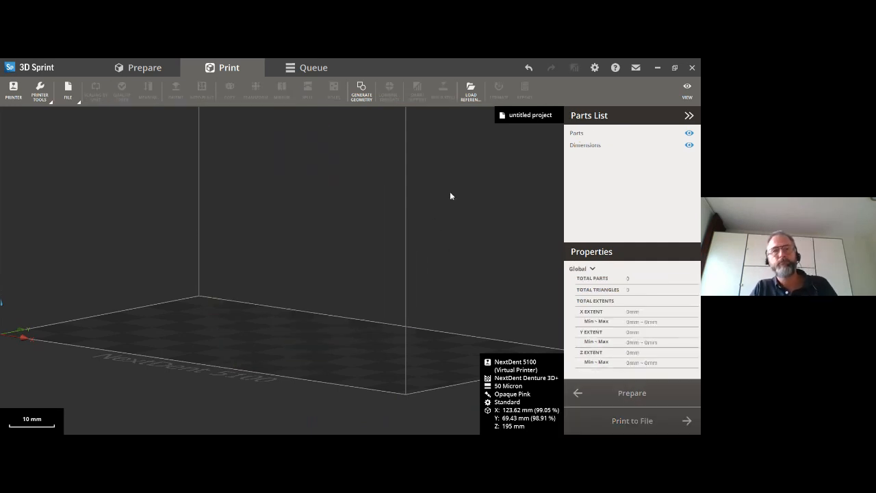
{"action": "left_click", "coordinate": [68, 90]}
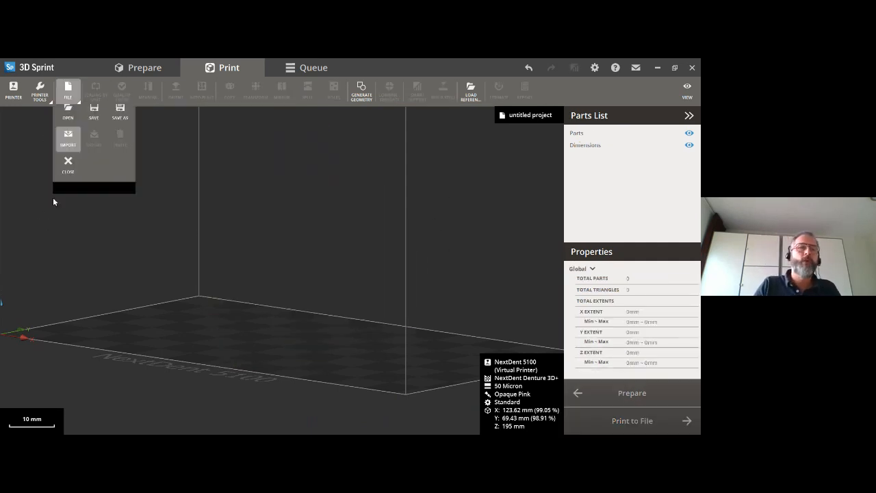
{"action": "left_click", "coordinate": [68, 148]}
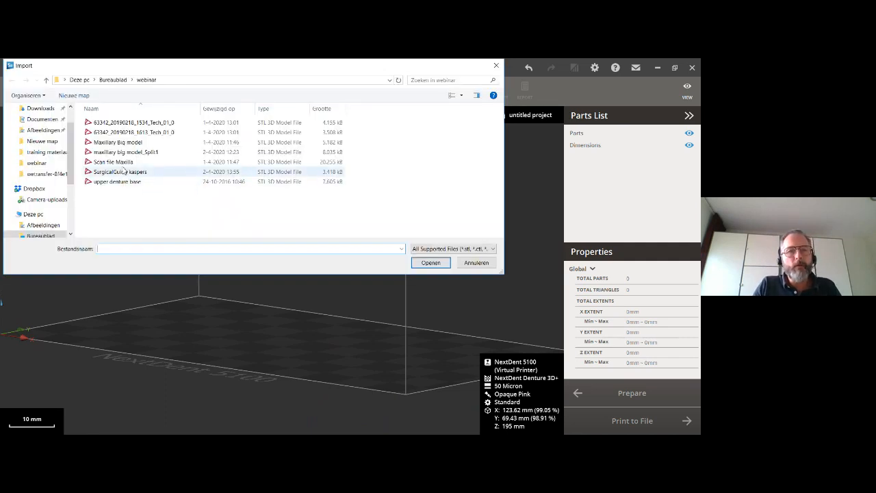
{"action": "left_click", "coordinate": [116, 144]}
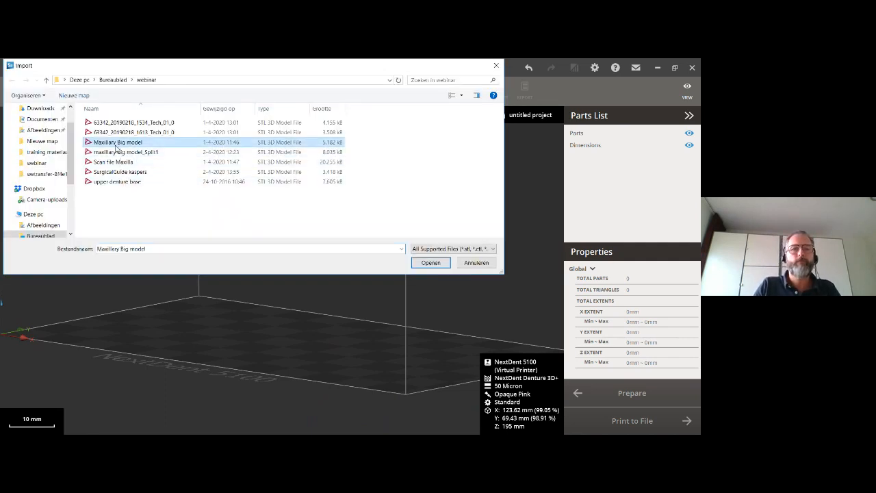
{"action": "left_click", "coordinate": [420, 265]}
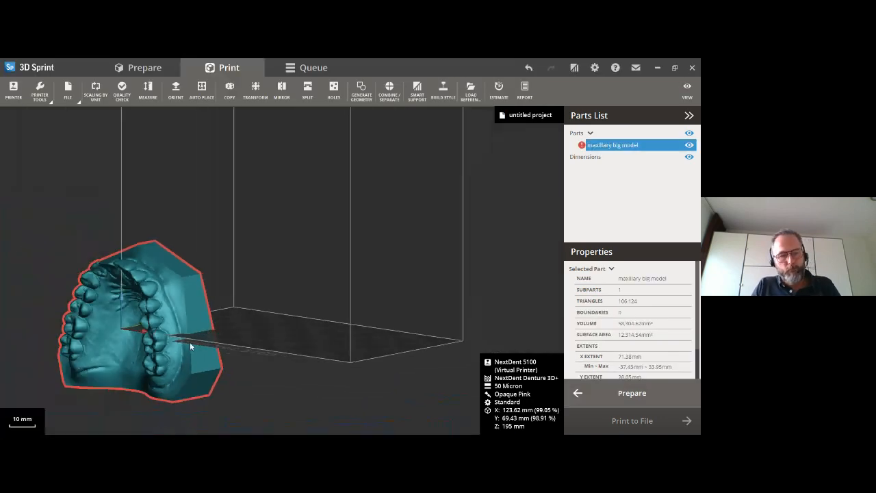
- Orient the maxillary model manually by its flat underside so that it lies flat with the teeth facing up
{"action": "right_click_drag", "start_coordinate": [167, 341], "coordinate": [236, 337]}
{"action": "middle_click_drag", "start_coordinate": [160, 351], "coordinate": [248, 355]}
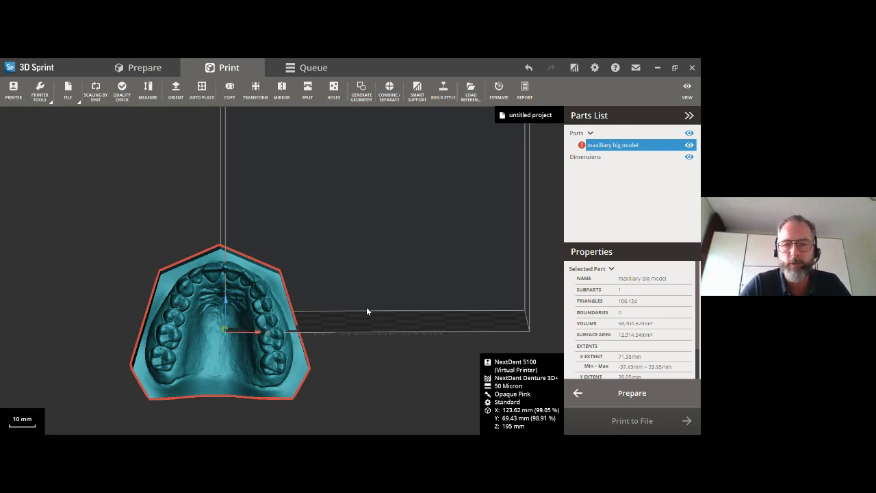
{"action": "right_click_drag", "start_coordinate": [311, 353], "coordinate": [184, 345]}
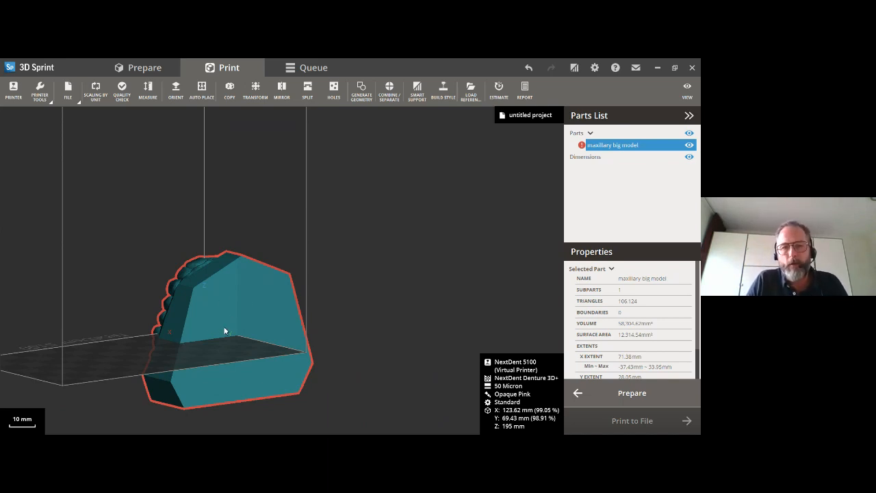
{"action": "scroll", "coordinate": [224, 331], "scroll_direction": "up", "scroll_amount": 3}
{"action": "right_click_drag", "start_coordinate": [224, 330], "coordinate": [243, 294]}
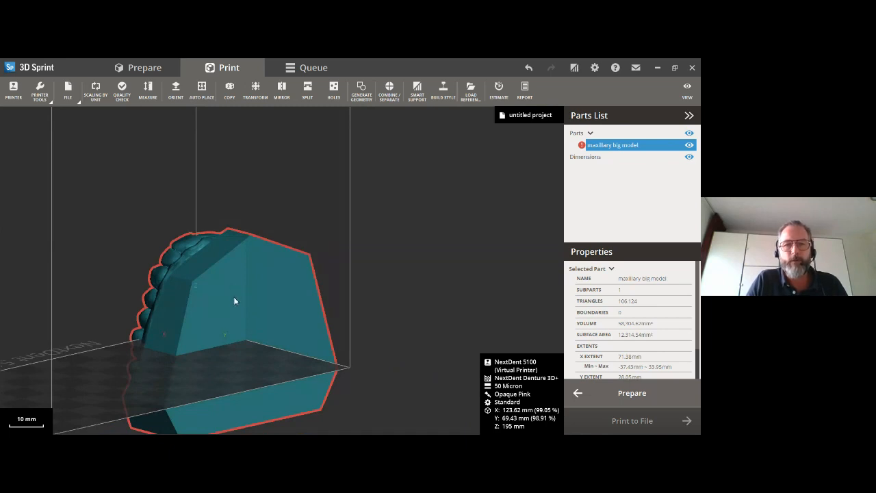
{"action": "right_click_drag", "start_coordinate": [229, 312], "coordinate": [248, 308]}
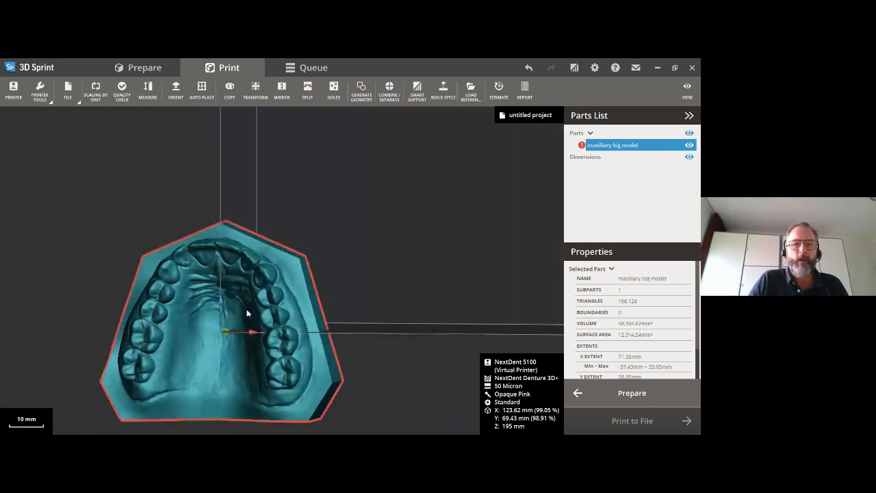
{"action": "left_click", "coordinate": [176, 89]}
{"action": "right_click_drag", "start_coordinate": [292, 355], "coordinate": [240, 319]}
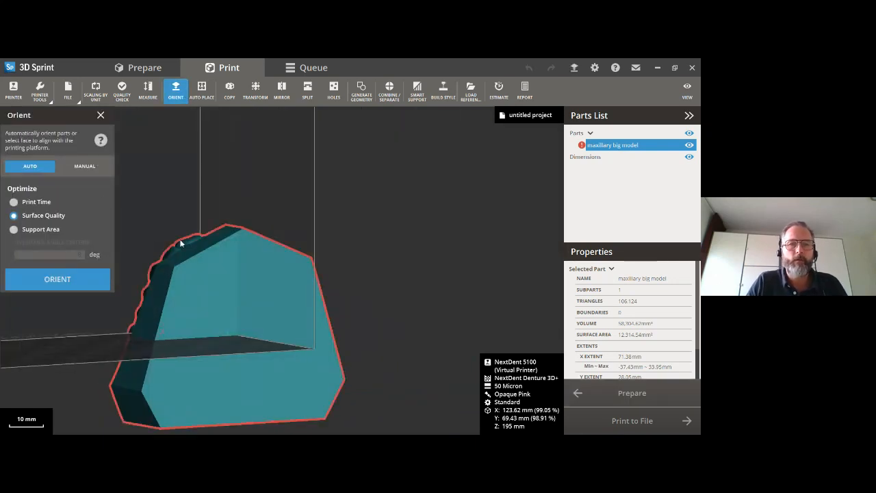
{"action": "left_click", "coordinate": [78, 168]}
{"action": "left_click", "coordinate": [213, 300]}
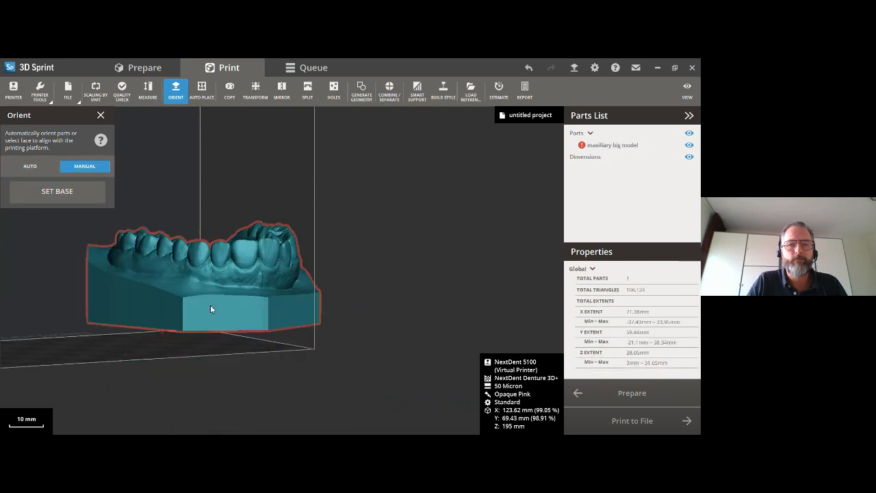
- Examine the flat-lying maxillary model from above, from the rear and in side profile
{"action": "right_click_drag", "start_coordinate": [137, 331], "coordinate": [245, 389]}
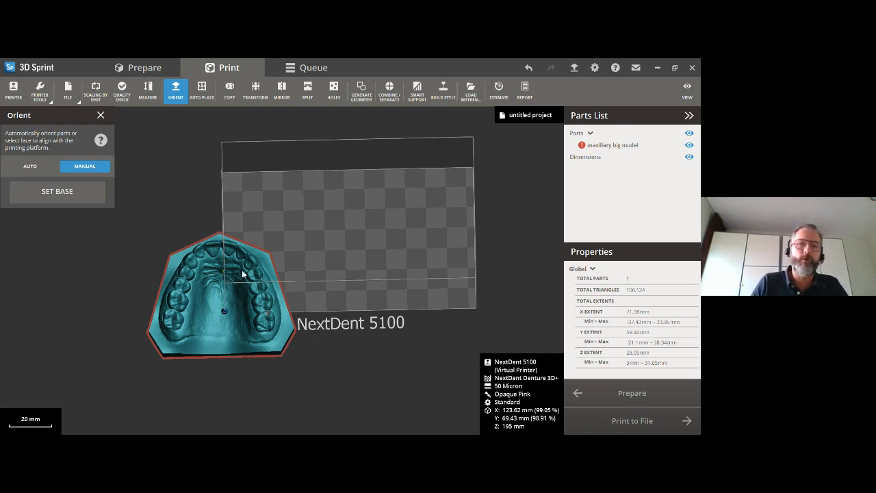
{"action": "right_click_drag", "start_coordinate": [235, 338], "coordinate": [204, 318]}
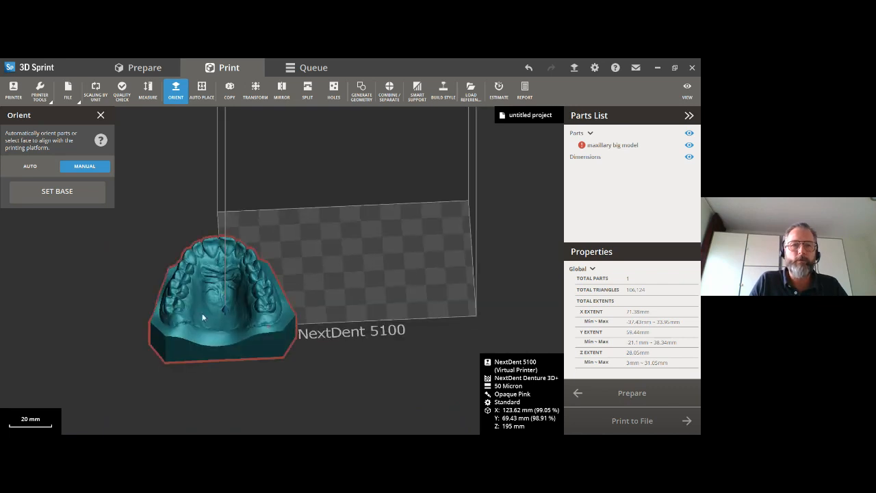
{"action": "right_click_drag", "start_coordinate": [261, 327], "coordinate": [243, 305]}
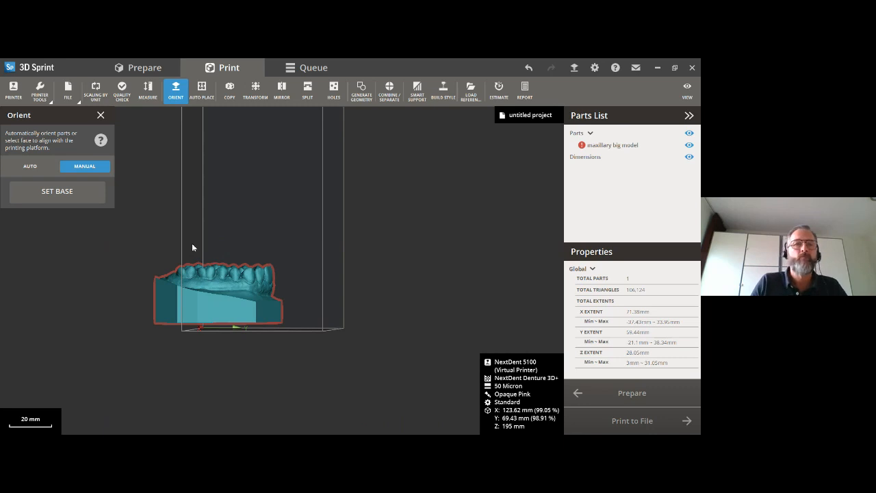
- Finish orienting and automatically place the flat-lying maxillary model inside the build platform
{"action": "left_click", "coordinate": [102, 120]}
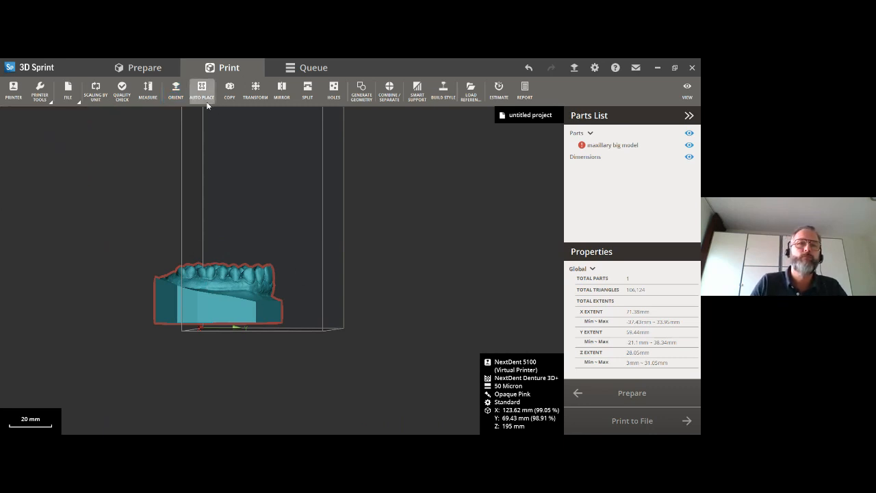
{"action": "left_click", "coordinate": [203, 98]}
{"action": "left_click", "coordinate": [89, 269]}
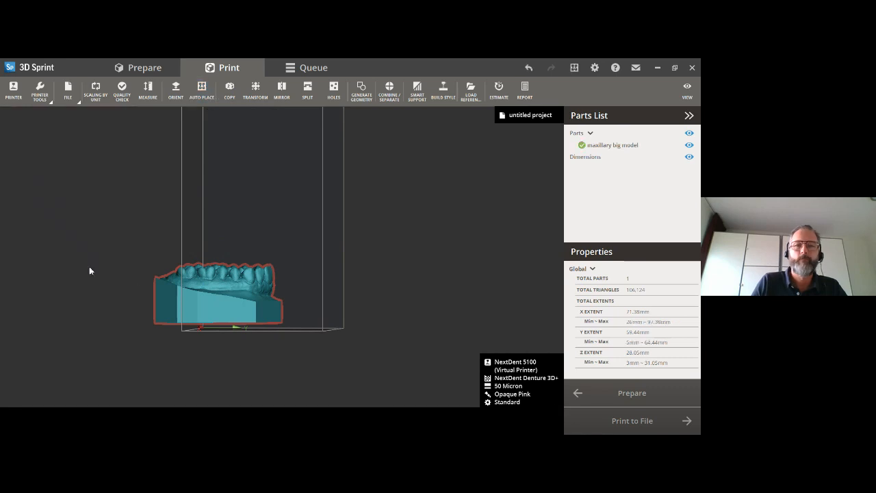
{"action": "mouse_move", "coordinate": [238, 235]}
{"action": "right_mouse_down"}
{"action": "mouse_move", "coordinate": [241, 302]}
{"action": "mouse_move", "coordinate": [248, 238]}
{"action": "right_mouse_up"}
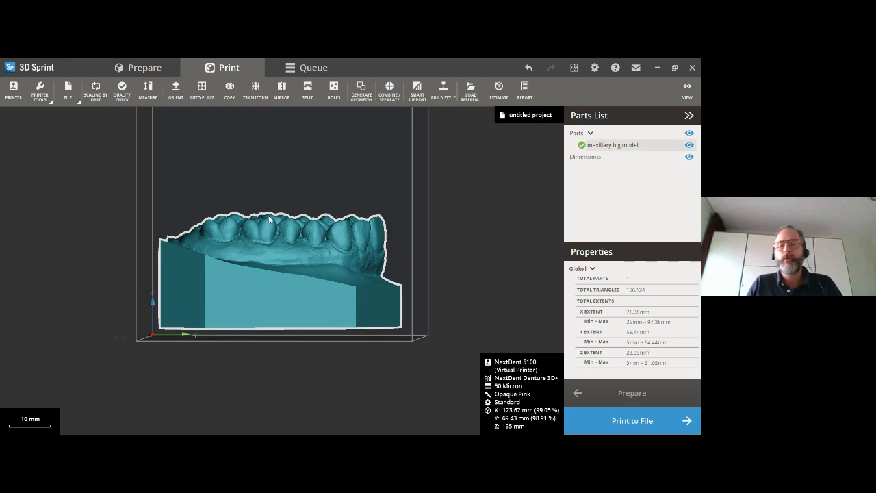
{"action": "left_click", "coordinate": [418, 96]}
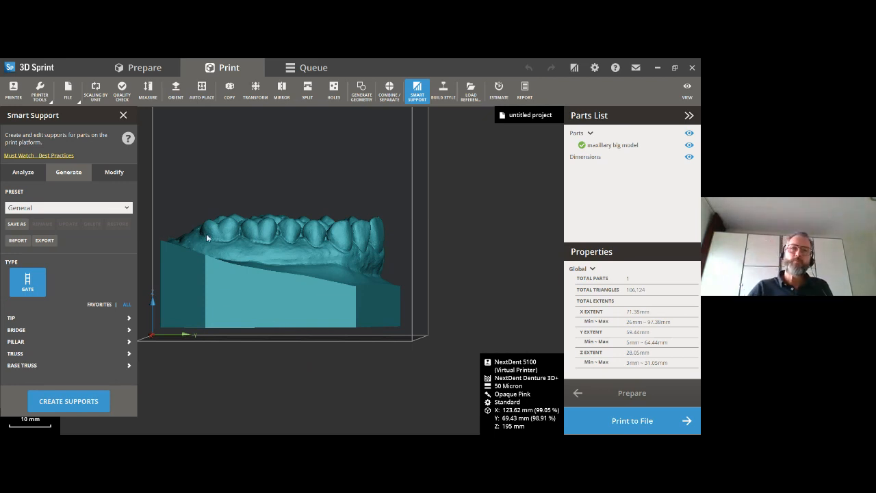
{"action": "left_click", "coordinate": [124, 115]}
{"action": "left_click", "coordinate": [240, 284]}
{"action": "left_click", "coordinate": [488, 208]}
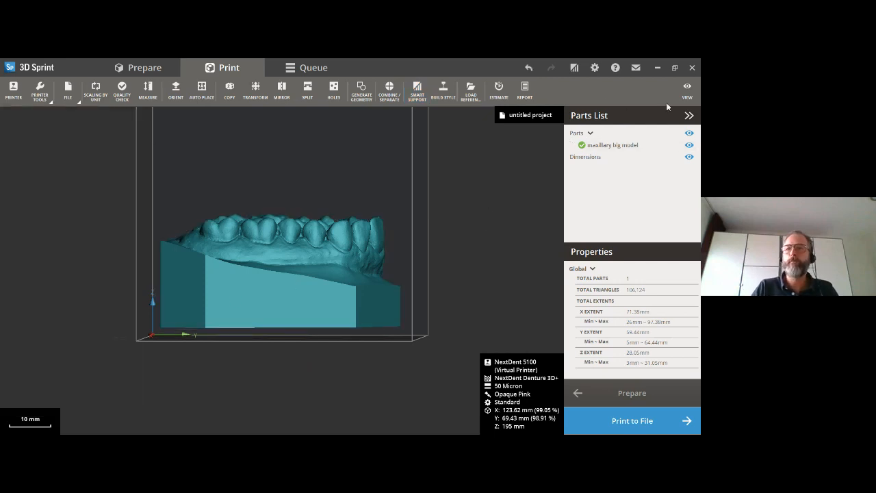
- Clip the maxillary model along the Z axis down to about 7.7 mm and examine the cross-section of its base
{"action": "left_click", "coordinate": [687, 90]}
{"action": "left_click", "coordinate": [479, 392]}
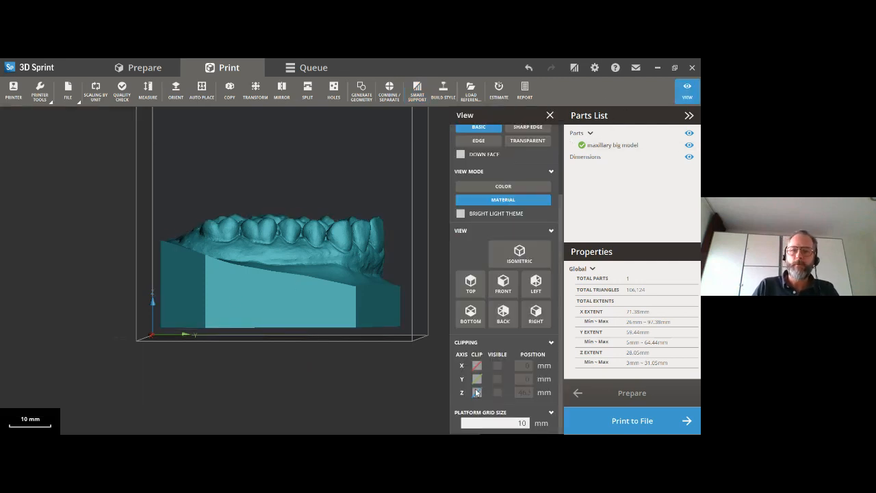
{"action": "left_click_drag", "start_coordinate": [280, 157], "coordinate": [272, 358]}
{"action": "right_click_drag", "start_coordinate": [272, 358], "coordinate": [262, 416]}
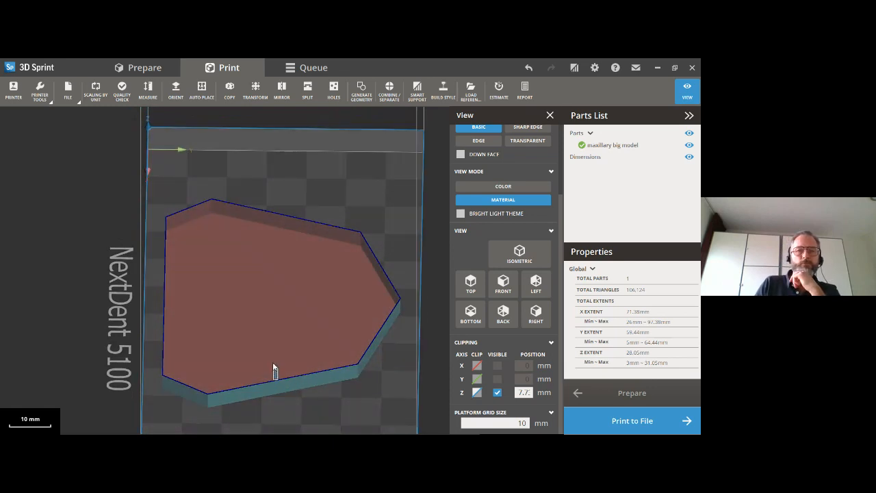
{"action": "left_click", "coordinate": [274, 366]}
{"action": "right_click_drag", "start_coordinate": [319, 391], "coordinate": [328, 338]}
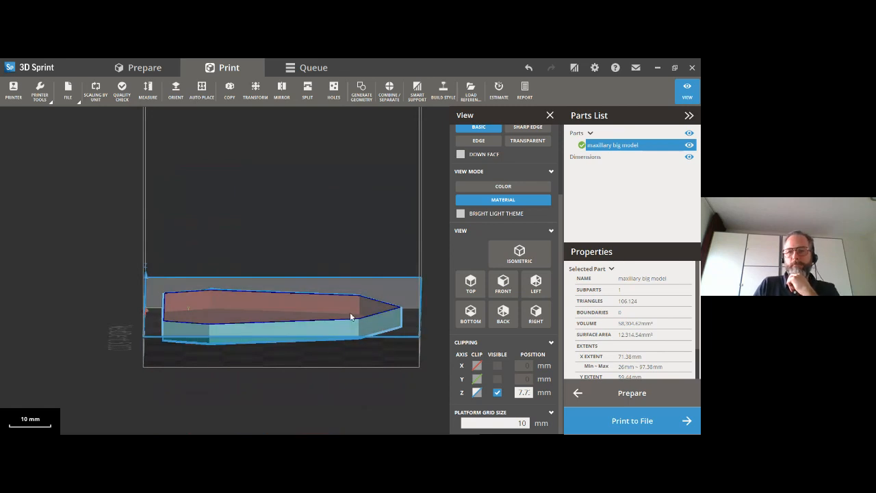
{"action": "scroll", "coordinate": [420, 293], "scroll_direction": "up", "scroll_amount": 1}
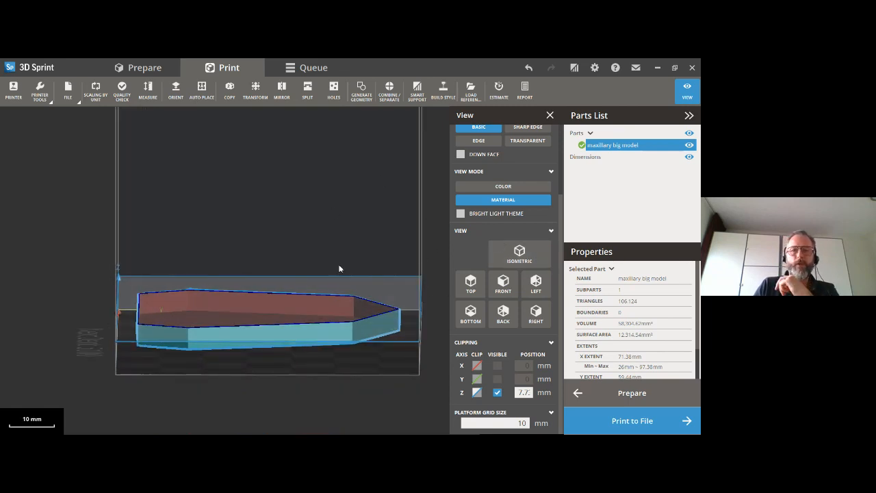
{"action": "left_click", "coordinate": [299, 335]}
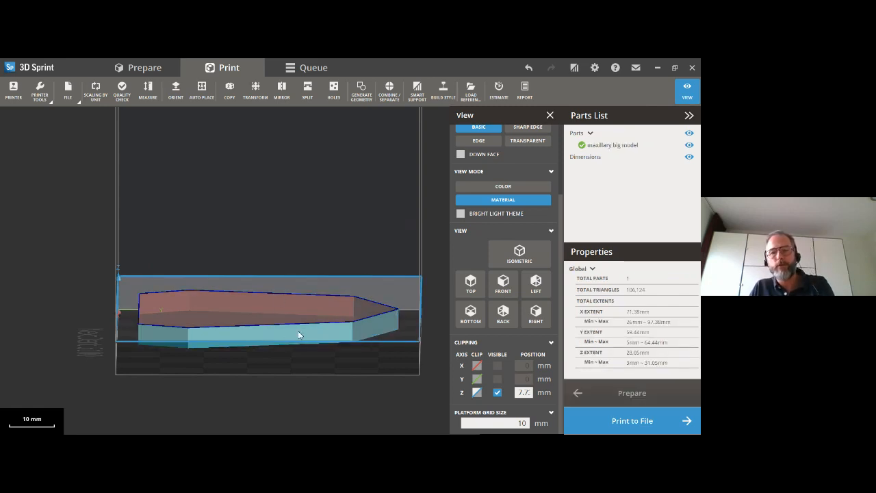
{"action": "scroll", "coordinate": [264, 332], "scroll_direction": "down", "scroll_amount": 1}
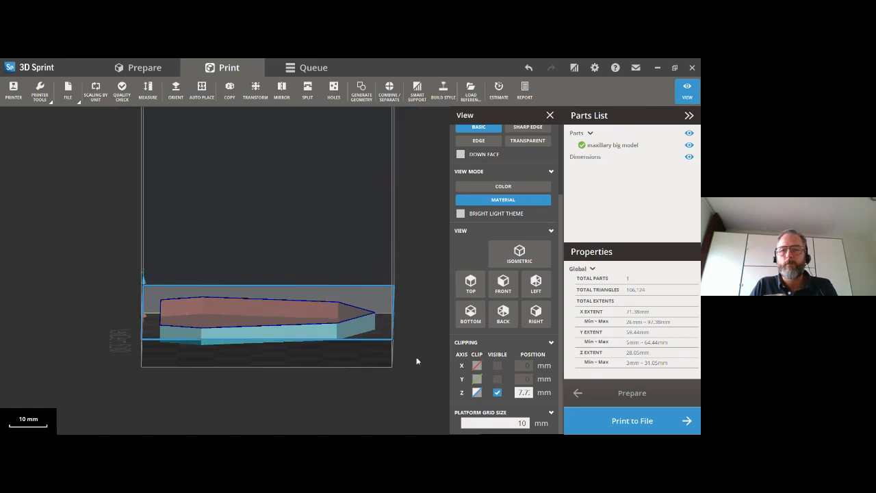
- Delete the maxillary big model from the platform and turn off the Z clipping plane
{"action": "left_click", "coordinate": [477, 392]}
{"action": "left_click", "coordinate": [205, 302]}
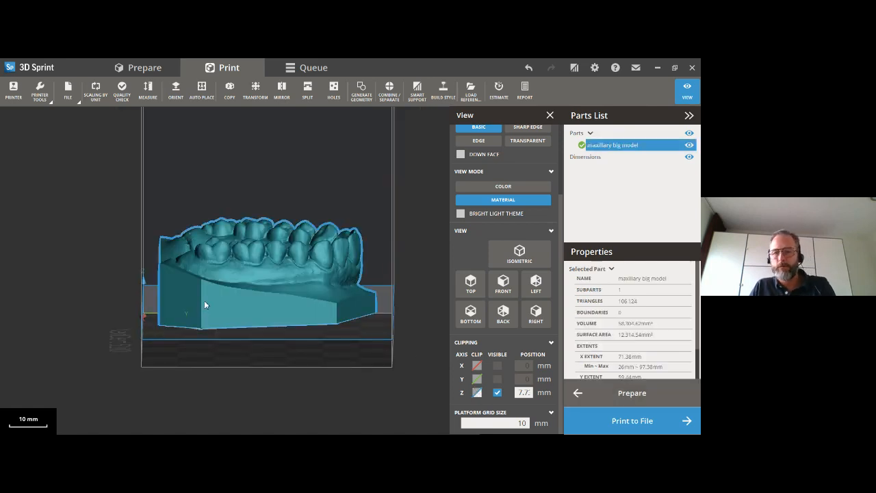
{"action": "key", "text": "Delete"}
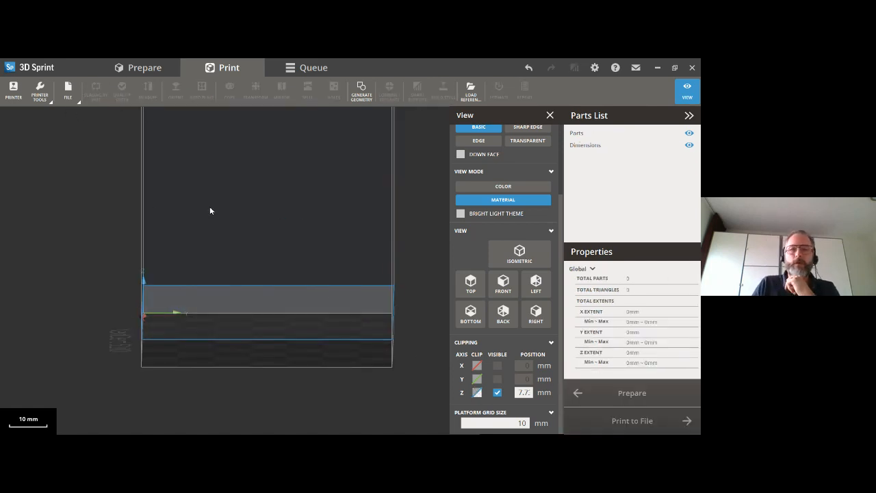
{"action": "left_click", "coordinate": [477, 392]}
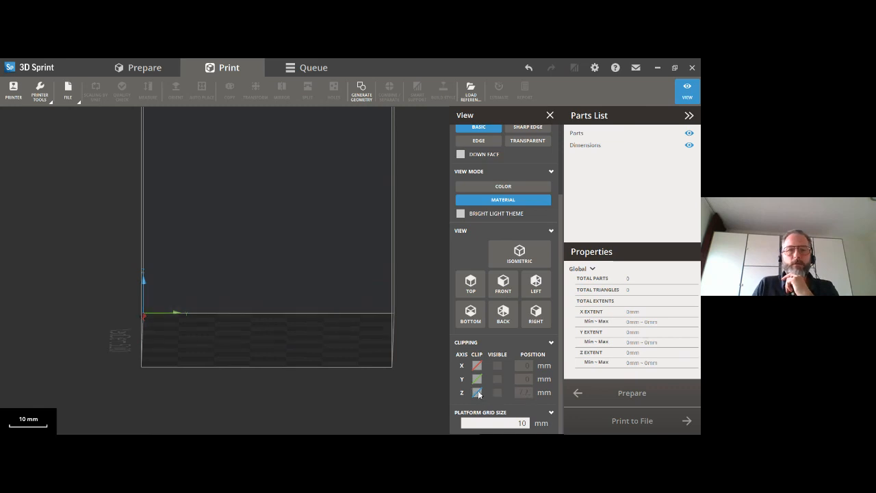
- Import the maxillary big model_Split1 file from the webinar folder
{"action": "left_click", "coordinate": [68, 89]}
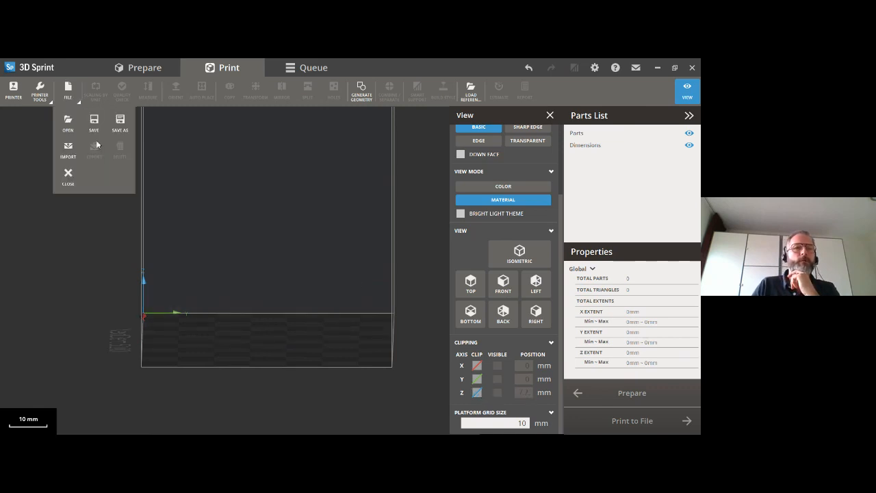
{"action": "left_click", "coordinate": [77, 150]}
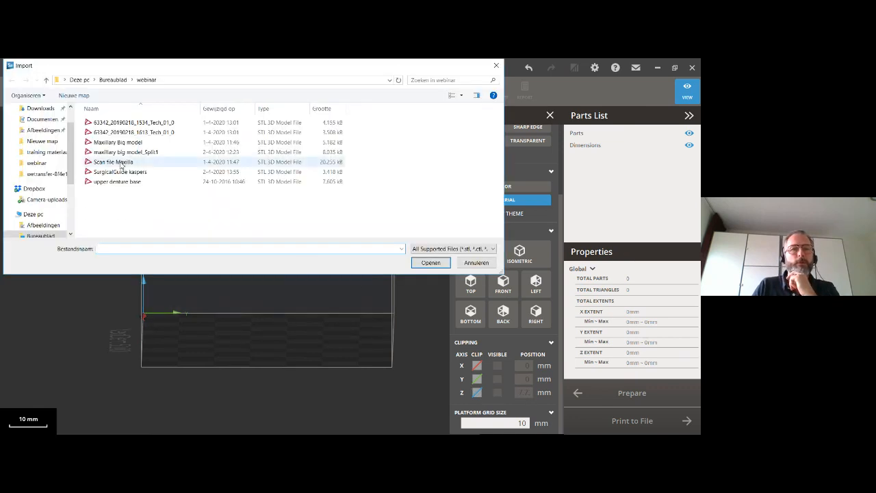
{"action": "left_click", "coordinate": [123, 152]}
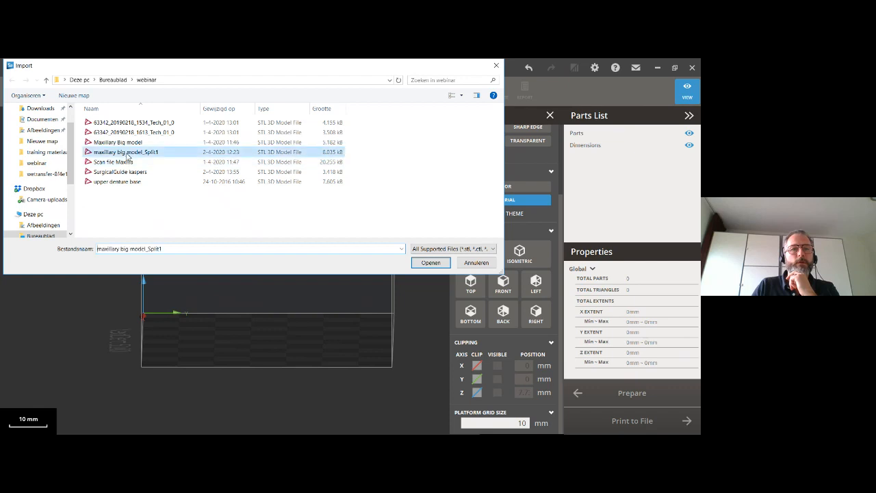
{"action": "left_click", "coordinate": [430, 263]}
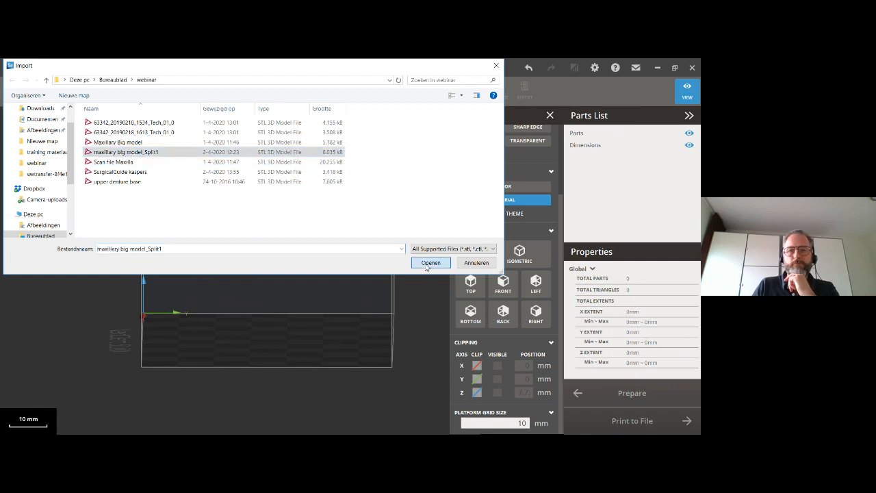
- Turn on Down Face shading with 10 grades and inspect the underside of the split maxillary model
{"action": "right_click_drag", "start_coordinate": [333, 338], "coordinate": [327, 309]}
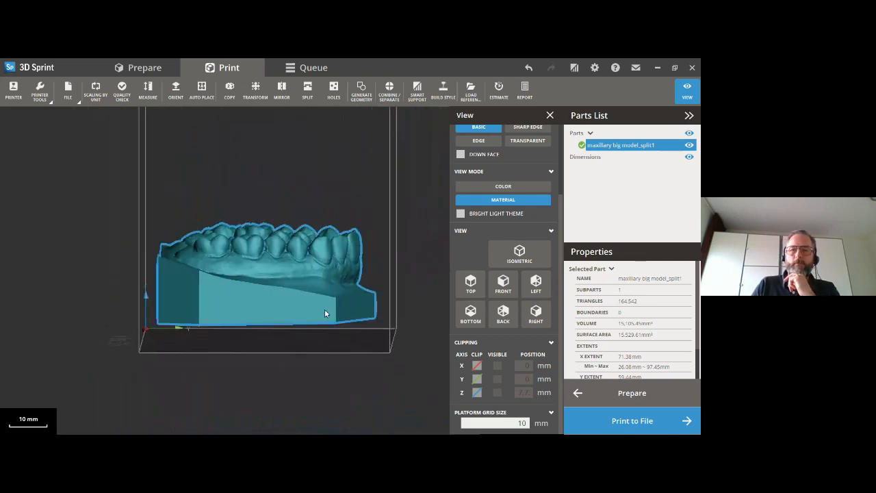
{"action": "left_click", "coordinate": [461, 154]}
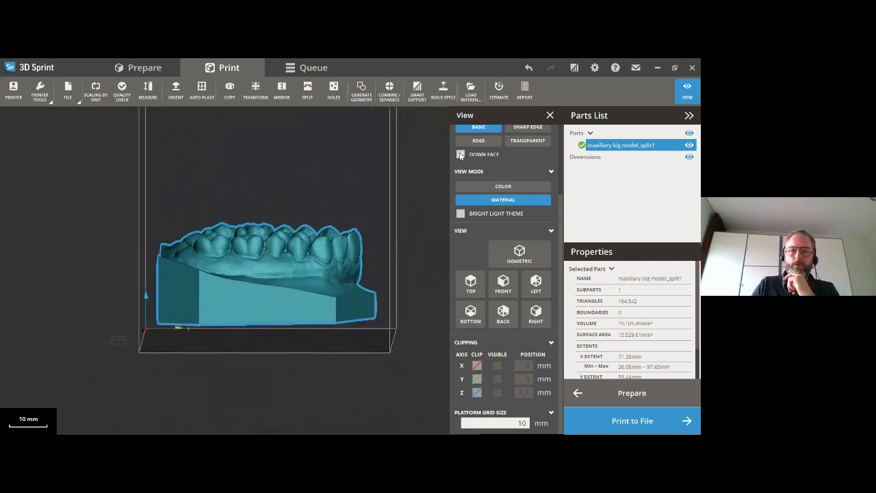
{"action": "mouse_move", "coordinate": [338, 295]}
{"action": "right_mouse_down"}
{"action": "mouse_move", "coordinate": [356, 190]}
{"action": "mouse_move", "coordinate": [334, 225]}
{"action": "mouse_move", "coordinate": [344, 191]}
{"action": "mouse_move", "coordinate": [413, 180]}
{"action": "right_mouse_up"}
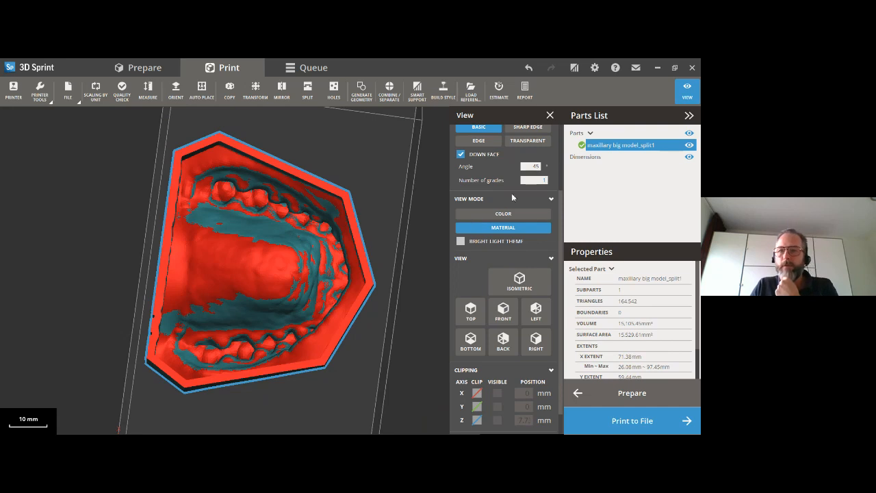
{"action": "left_click", "coordinate": [546, 180]}
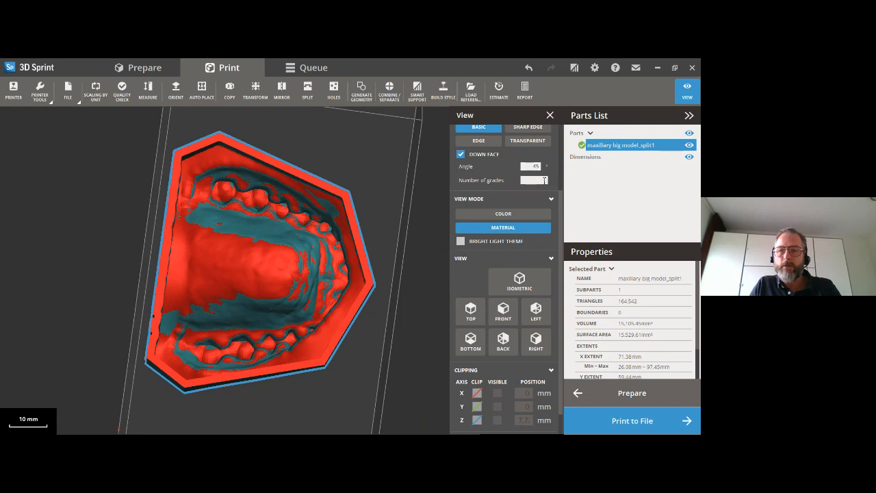
{"action": "type", "text": "10"}
{"action": "key", "text": "Return"}
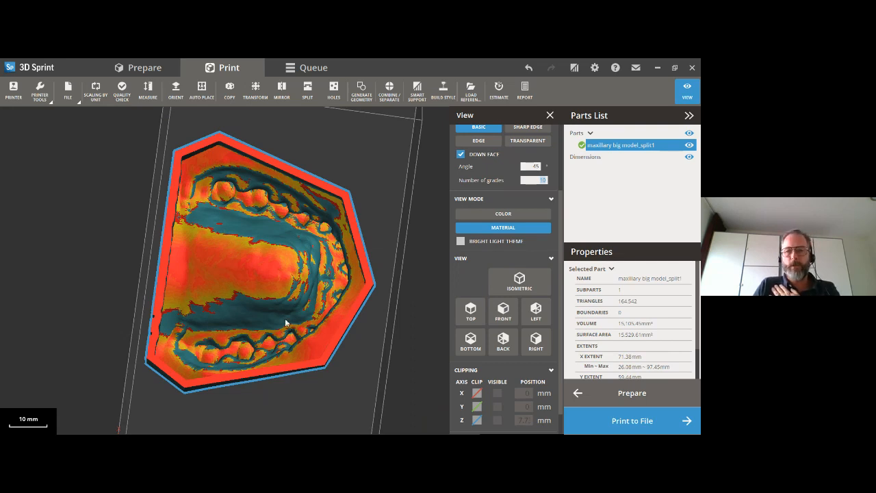
{"action": "right_click_drag", "start_coordinate": [228, 312], "coordinate": [223, 286]}
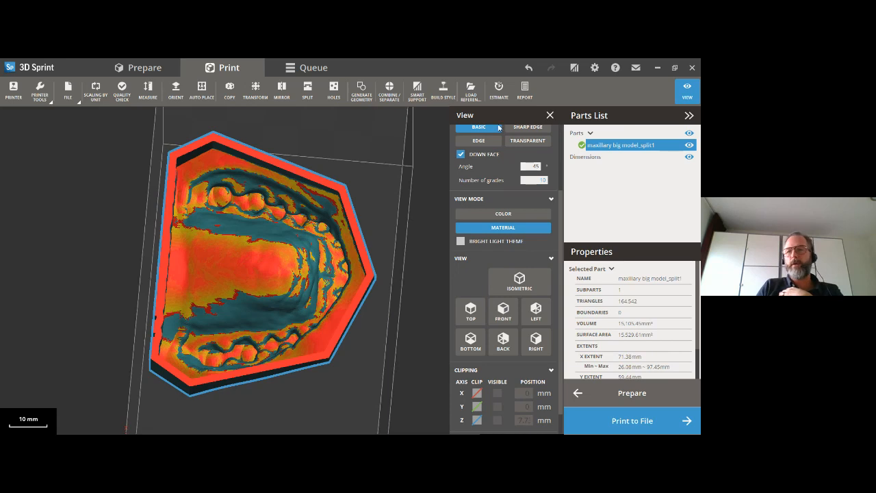
{"action": "left_click", "coordinate": [550, 116]}
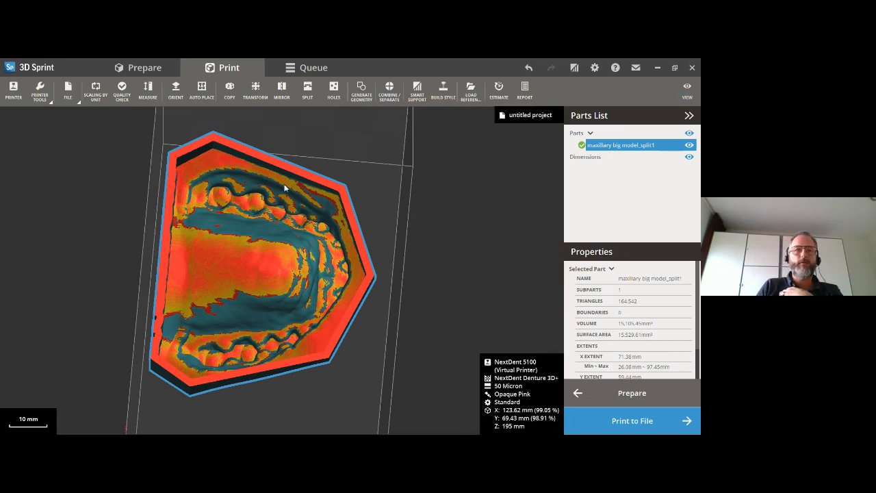
- Set the NextDent 5100 to NextDent Model 2.0 material in Grey, with 50 Micron print mode and Orthodontic build style
{"action": "left_click", "coordinate": [15, 98]}
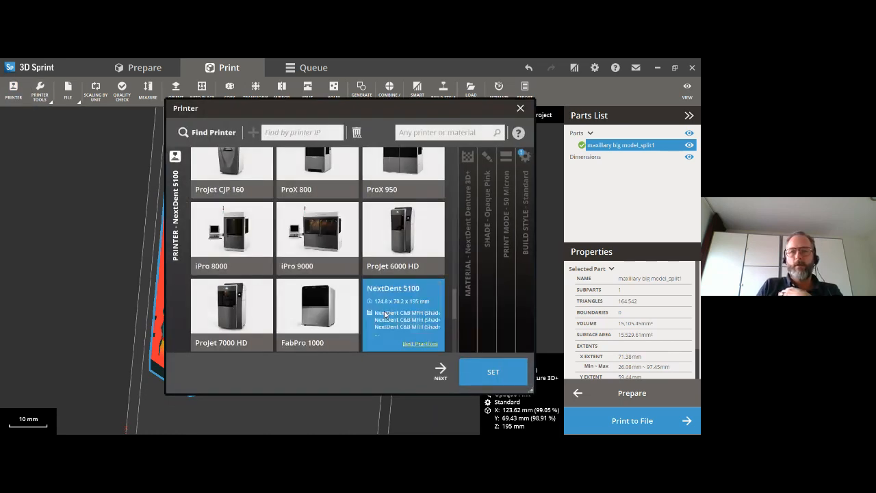
{"action": "left_click", "coordinate": [440, 371]}
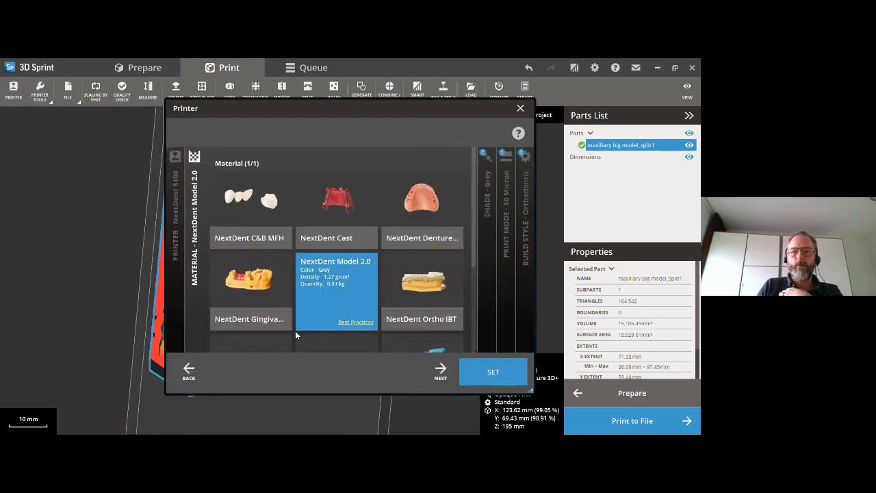
{"action": "left_click", "coordinate": [442, 372]}
{"action": "left_click", "coordinate": [444, 373]}
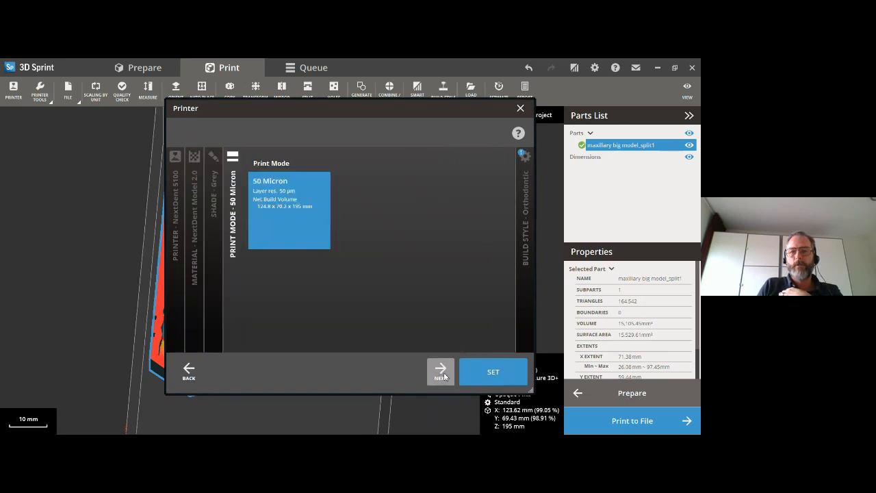
{"action": "left_click", "coordinate": [444, 373]}
{"action": "left_click", "coordinate": [483, 371]}
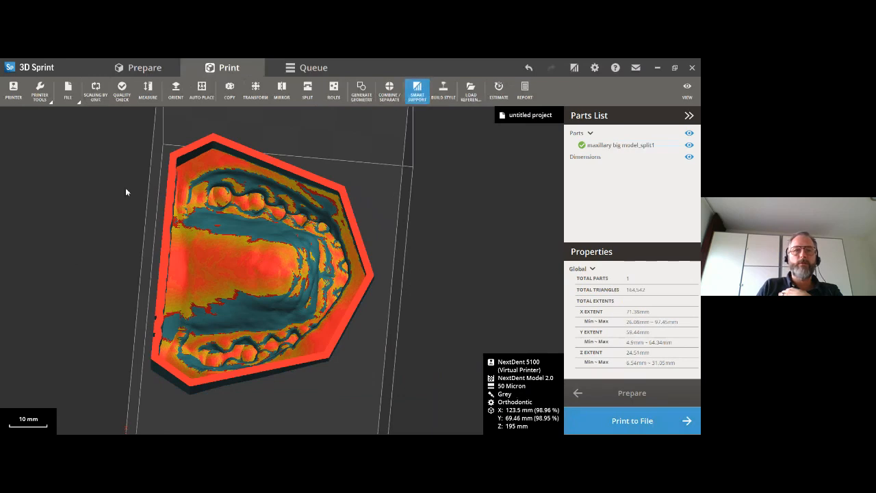
- Generate supports for the split maxillary model with the Orthodontic preset and display their contact points for modification
{"action": "left_click", "coordinate": [68, 401]}
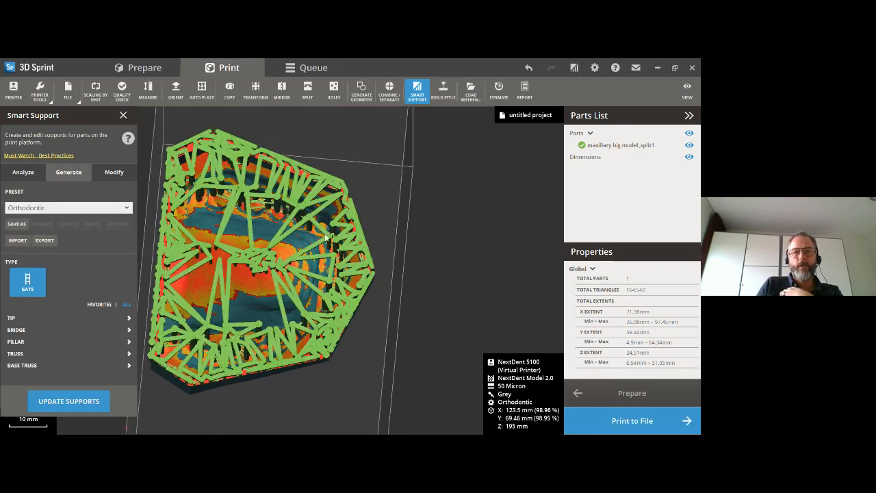
{"action": "right_click_drag", "start_coordinate": [257, 233], "coordinate": [256, 304]}
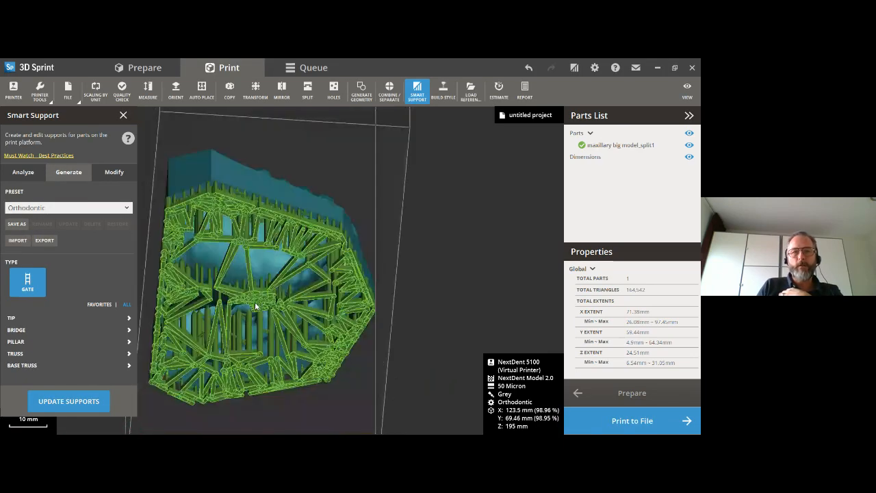
{"action": "scroll", "coordinate": [339, 205], "scroll_direction": "up", "scroll_amount": 3}
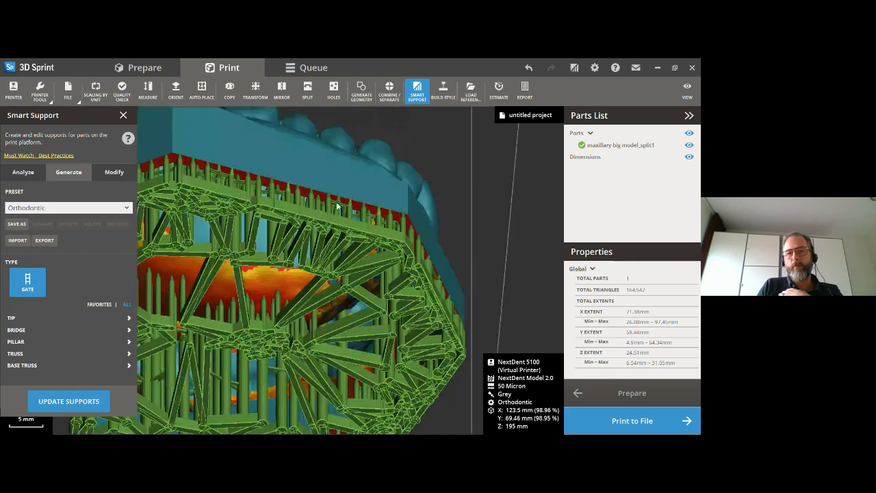
{"action": "scroll", "coordinate": [363, 210], "scroll_direction": "down", "scroll_amount": 3}
{"action": "right_click_drag", "start_coordinate": [348, 240], "coordinate": [265, 383]}
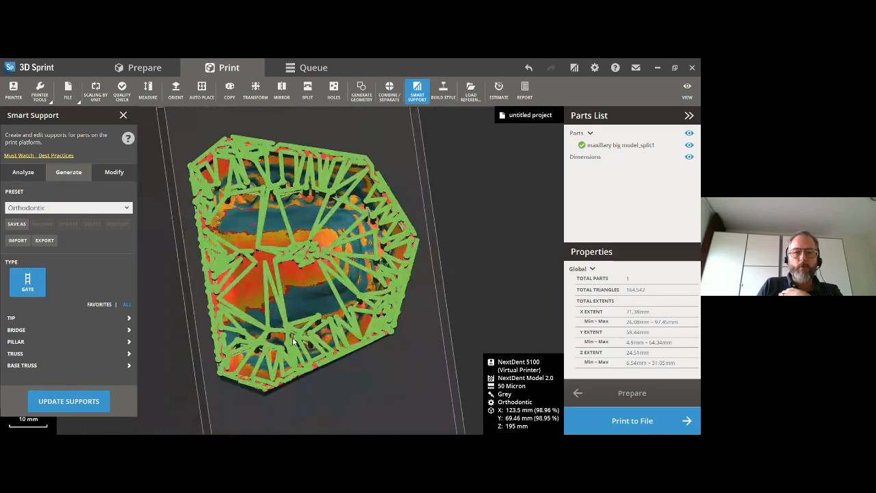
{"action": "scroll", "coordinate": [293, 341], "scroll_direction": "up", "scroll_amount": 2}
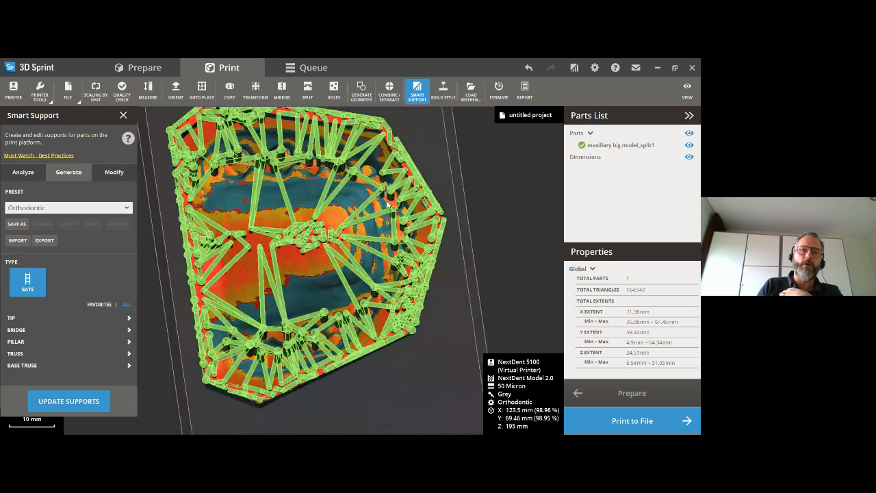
{"action": "right_click_drag", "start_coordinate": [295, 243], "coordinate": [258, 302]}
{"action": "left_click", "coordinate": [114, 174]}
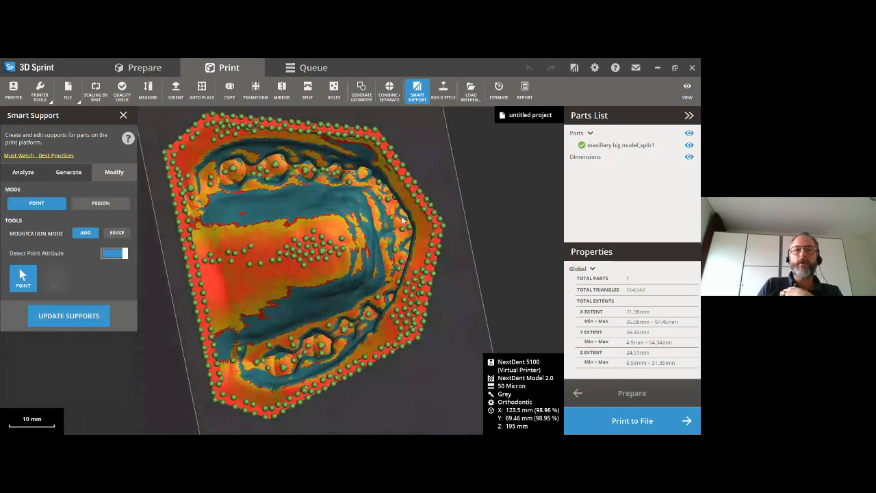
- Close the support editing and examine the generated support structure around and beneath the split maxillary model
{"action": "left_click", "coordinate": [687, 89]}
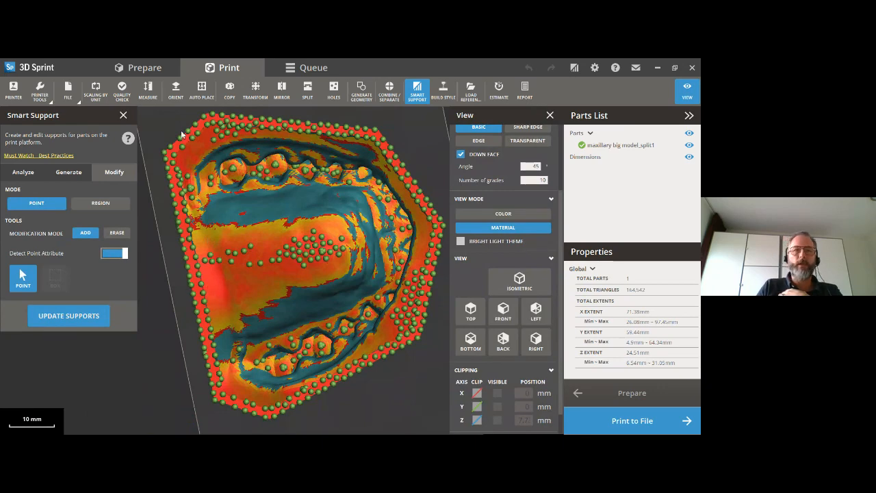
{"action": "left_click", "coordinate": [122, 115]}
{"action": "right_click_drag", "start_coordinate": [274, 222], "coordinate": [294, 302]}
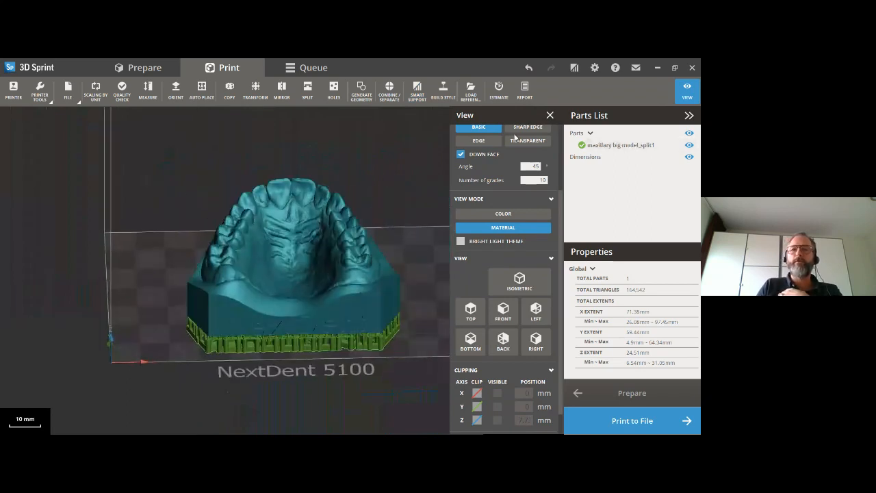
{"action": "left_click", "coordinate": [550, 117]}
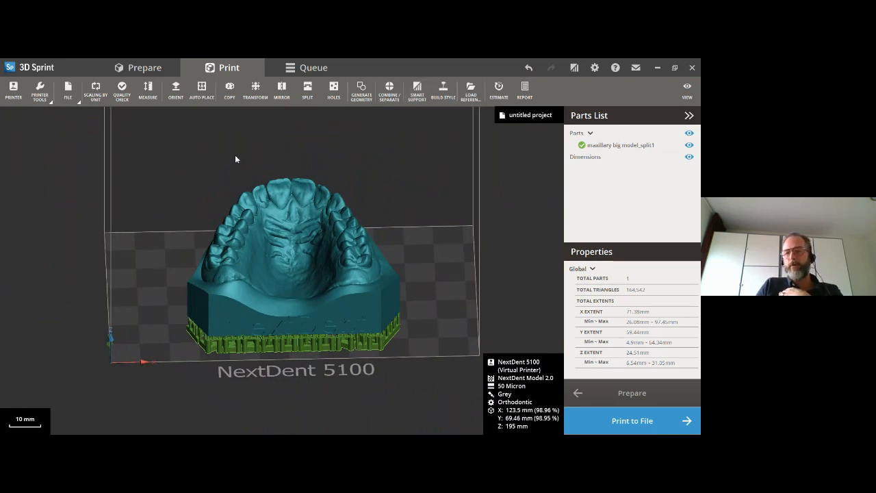
{"action": "right_click_drag", "start_coordinate": [378, 315], "coordinate": [348, 178]}
{"action": "scroll", "coordinate": [336, 230], "scroll_direction": "up", "scroll_amount": 2}
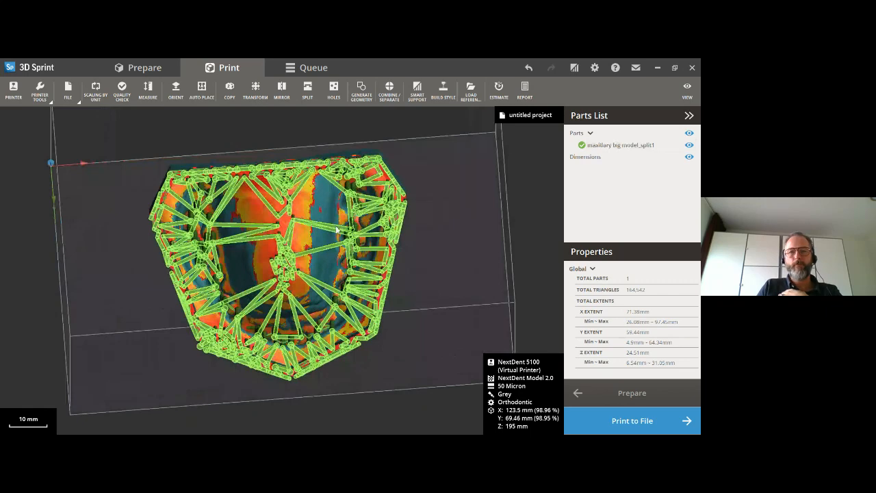
{"action": "scroll", "coordinate": [336, 230], "scroll_direction": "up", "scroll_amount": 2}
{"action": "mouse_move", "coordinate": [336, 230]}
{"action": "right_mouse_down"}
{"action": "mouse_move", "coordinate": [306, 334]}
{"action": "mouse_move", "coordinate": [317, 192]}
{"action": "right_mouse_up"}
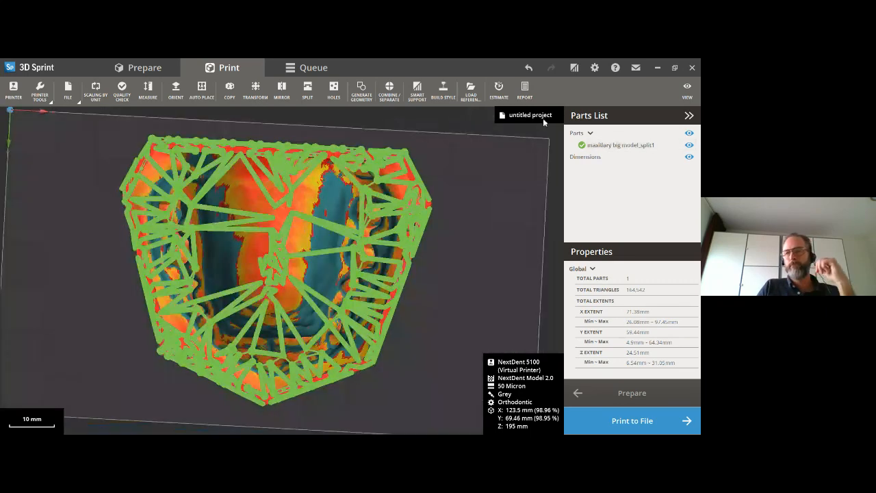
{"action": "left_click", "coordinate": [687, 89]}
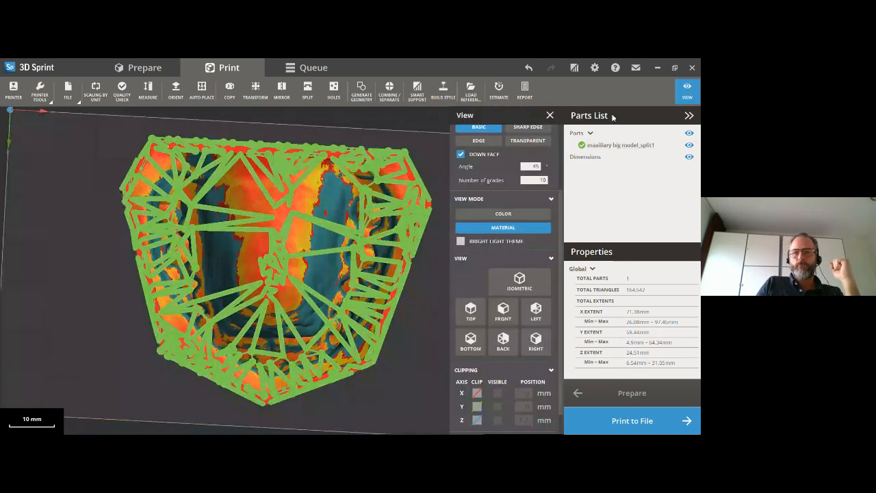
{"action": "left_click", "coordinate": [551, 116]}
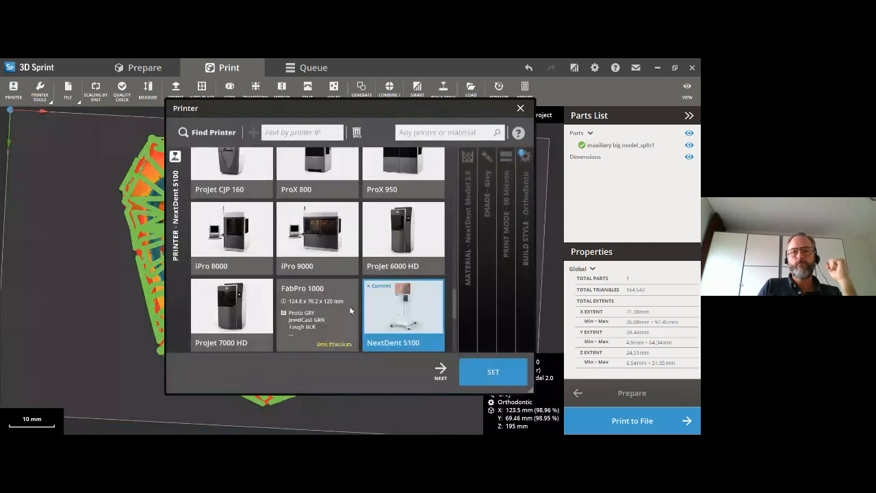
- Review the printer's material, shade and print mode settings, keeping NextDent Model 2.0, Grey and 50 Micron
{"action": "left_click", "coordinate": [440, 370]}
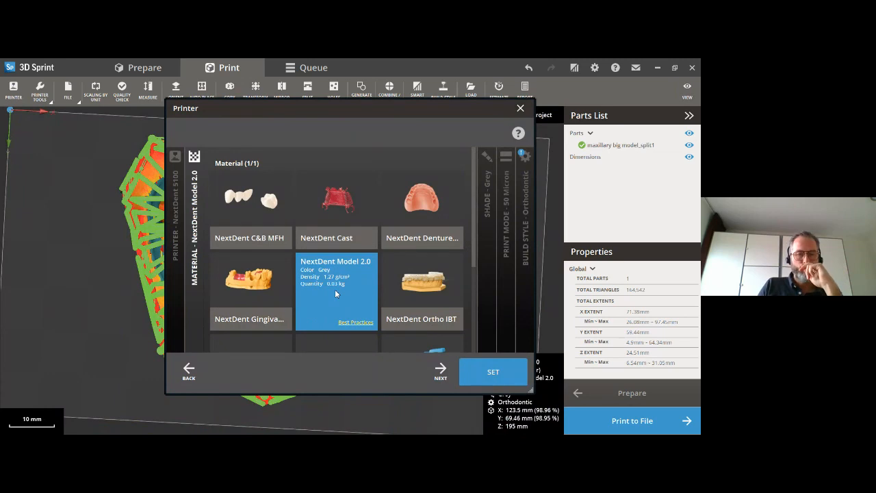
{"action": "left_click", "coordinate": [440, 371]}
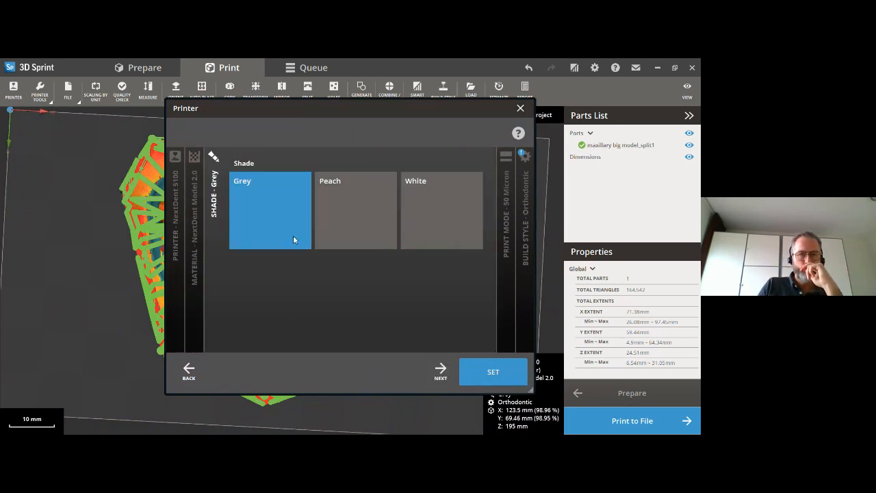
{"action": "left_click", "coordinate": [440, 371]}
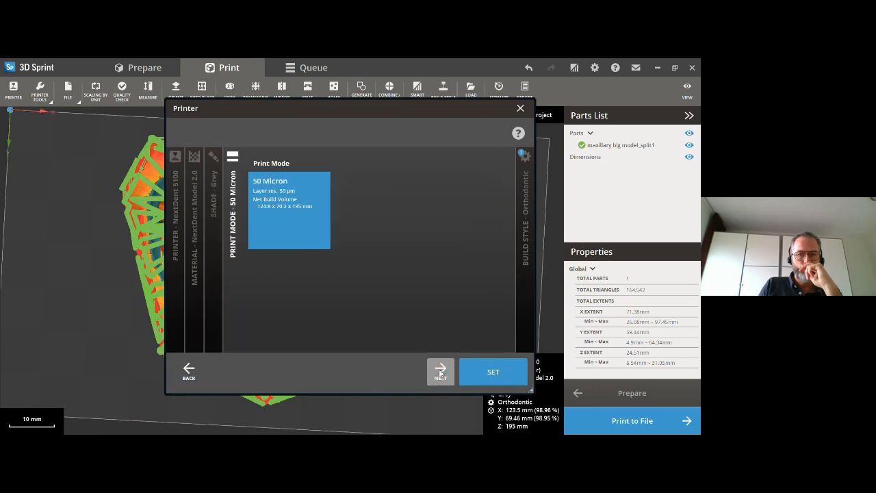
{"action": "left_click", "coordinate": [493, 371]}
- Regenerate the split maxillary model's supports and anchor points with the Prosthodontic preset
{"action": "right_click_drag", "start_coordinate": [206, 200], "coordinate": [199, 309]}
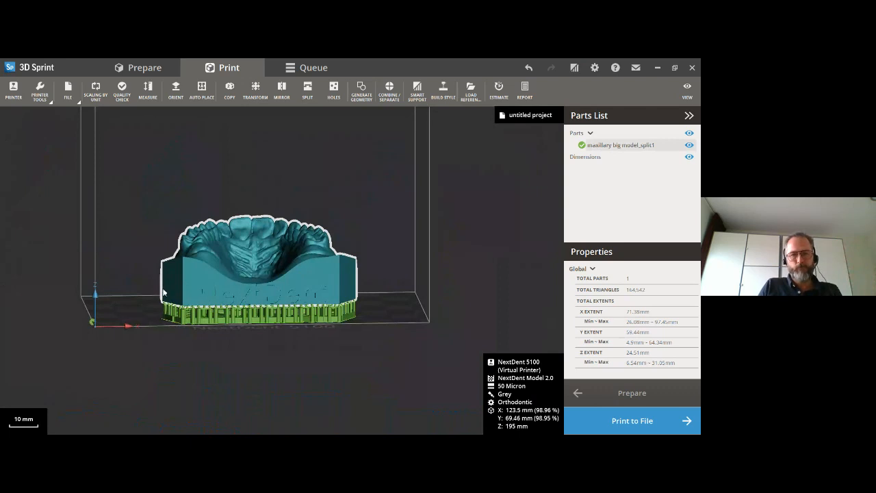
{"action": "right_click_drag", "start_coordinate": [174, 279], "coordinate": [245, 271]}
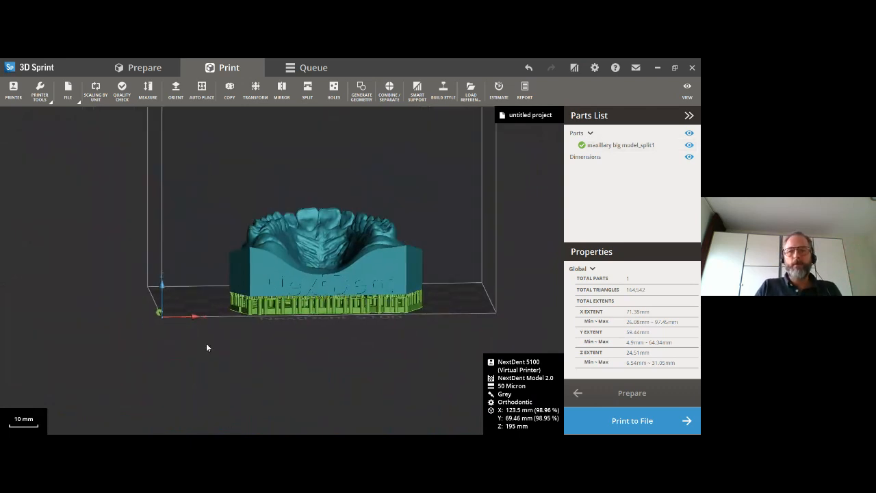
{"action": "left_click", "coordinate": [418, 98]}
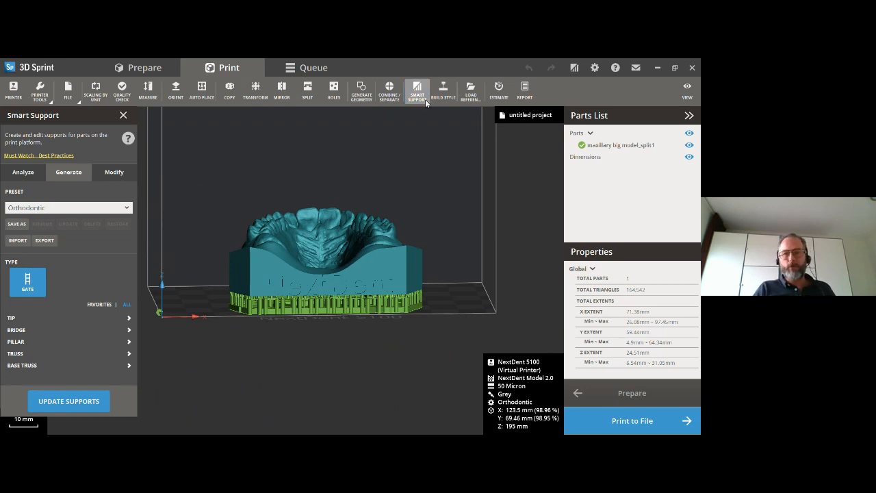
{"action": "scroll", "coordinate": [280, 319], "scroll_direction": "up", "scroll_amount": 4}
{"action": "right_click_drag", "start_coordinate": [280, 319], "coordinate": [291, 267]}
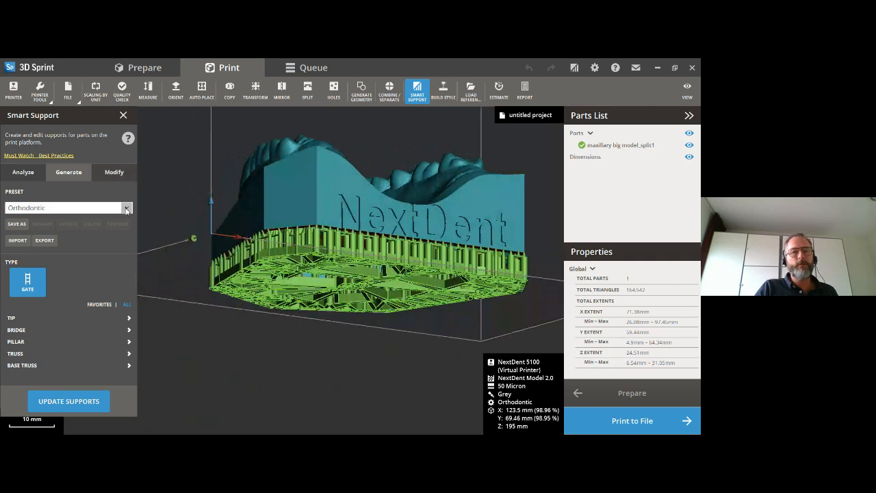
{"action": "left_click", "coordinate": [126, 210]}
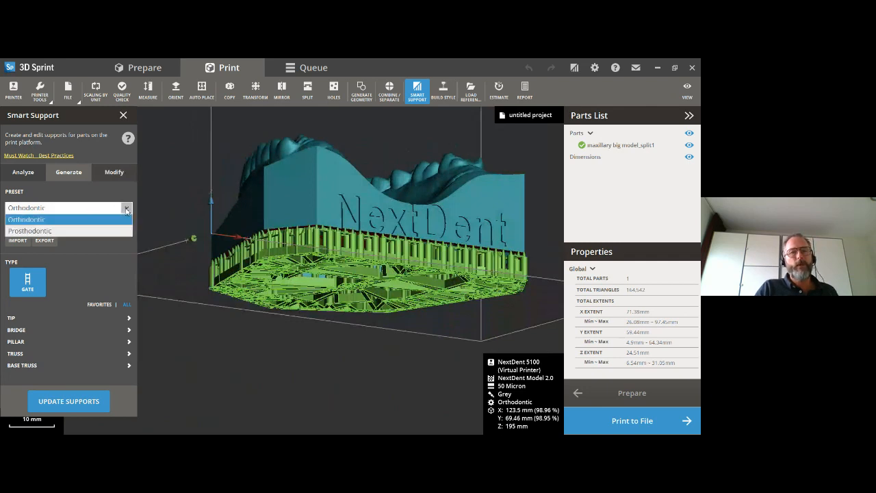
{"action": "left_click", "coordinate": [25, 219]}
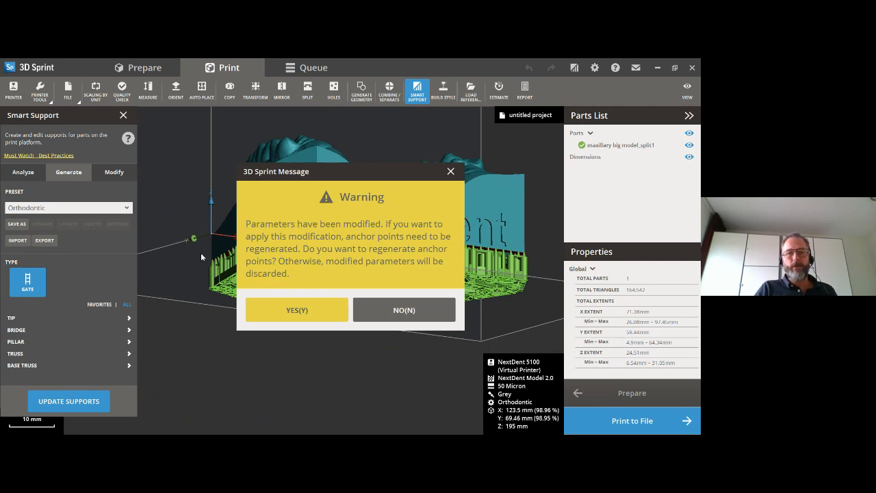
{"action": "left_click", "coordinate": [286, 316]}
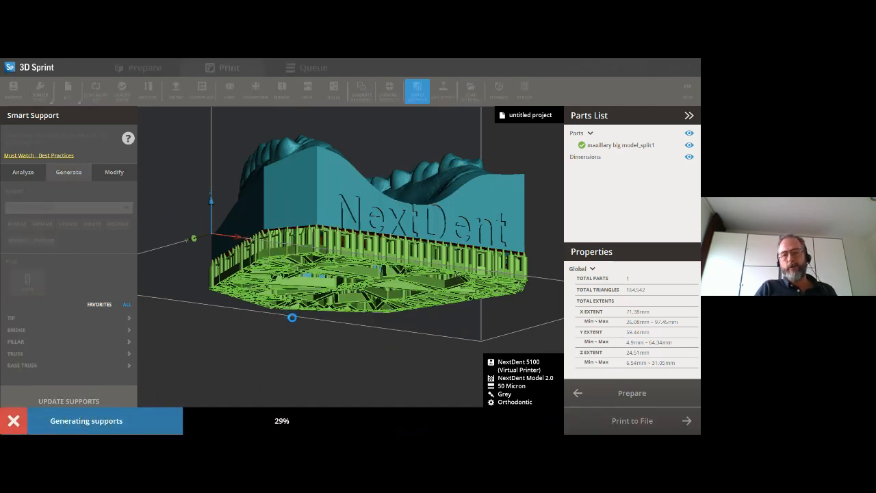
- Examine the Prosthodontic supports up close and the split maxillary model's placement on the build platform from above
{"action": "right_click_drag", "start_coordinate": [397, 249], "coordinate": [331, 247]}
{"action": "scroll", "coordinate": [351, 275], "scroll_direction": "up", "scroll_amount": 5}
{"action": "scroll", "coordinate": [352, 275], "scroll_direction": "down", "scroll_amount": 5}
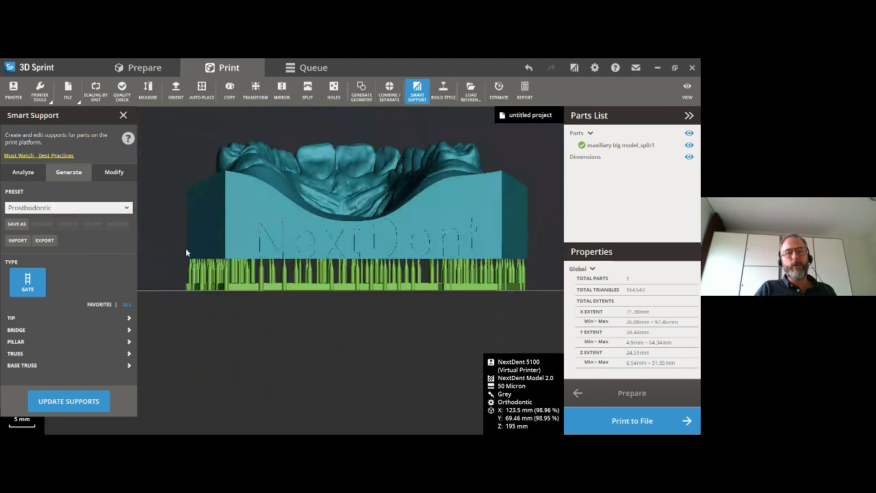
{"action": "scroll", "coordinate": [269, 274], "scroll_direction": "up", "scroll_amount": 1}
{"action": "right_click_drag", "start_coordinate": [270, 274], "coordinate": [324, 288]}
{"action": "scroll", "coordinate": [346, 185], "scroll_direction": "down", "scroll_amount": 3}
{"action": "scroll", "coordinate": [343, 171], "scroll_direction": "down", "scroll_amount": 2}
{"action": "right_click_drag", "start_coordinate": [325, 204], "coordinate": [321, 270]}
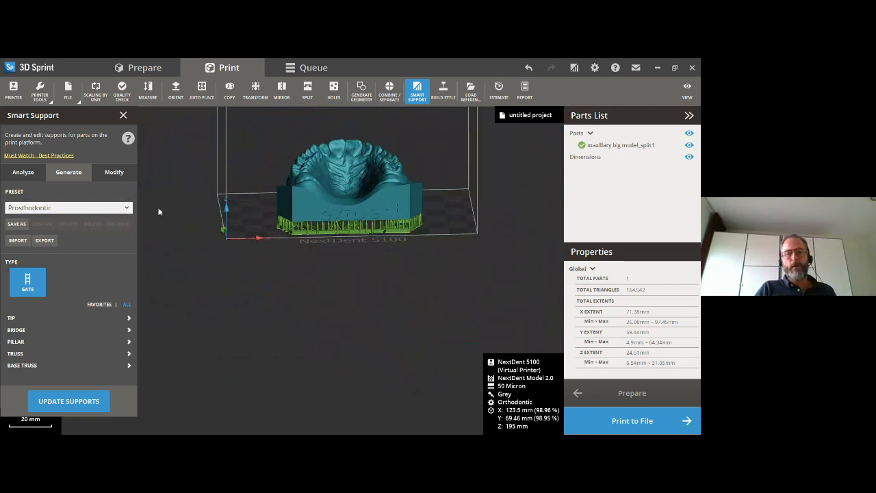
{"action": "scroll", "coordinate": [305, 243], "scroll_direction": "down", "scroll_amount": 2}
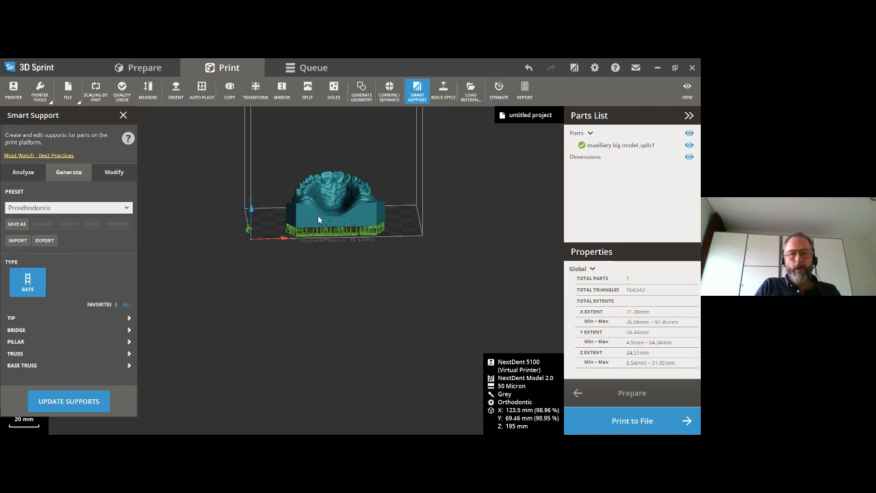
{"action": "right_click_drag", "start_coordinate": [317, 215], "coordinate": [321, 232]}
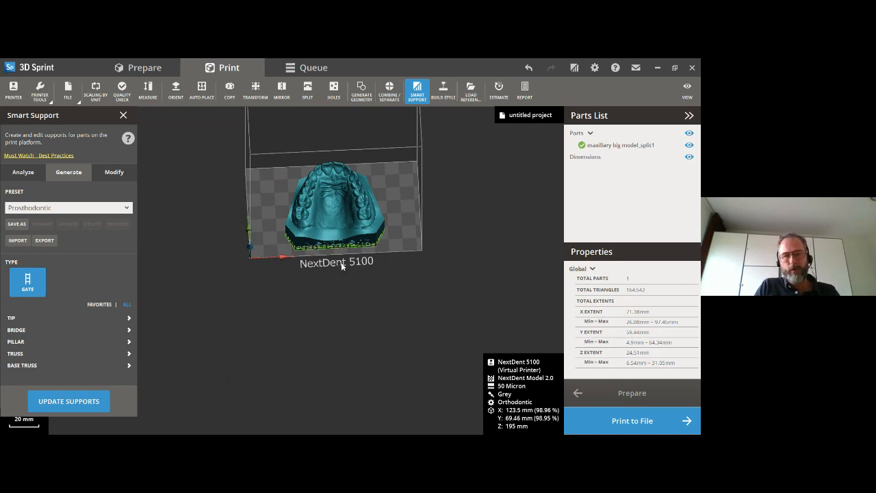
{"action": "middle_click_drag", "start_coordinate": [323, 262], "coordinate": [323, 278]}
{"action": "scroll", "coordinate": [322, 278], "scroll_direction": "up", "scroll_amount": 3}
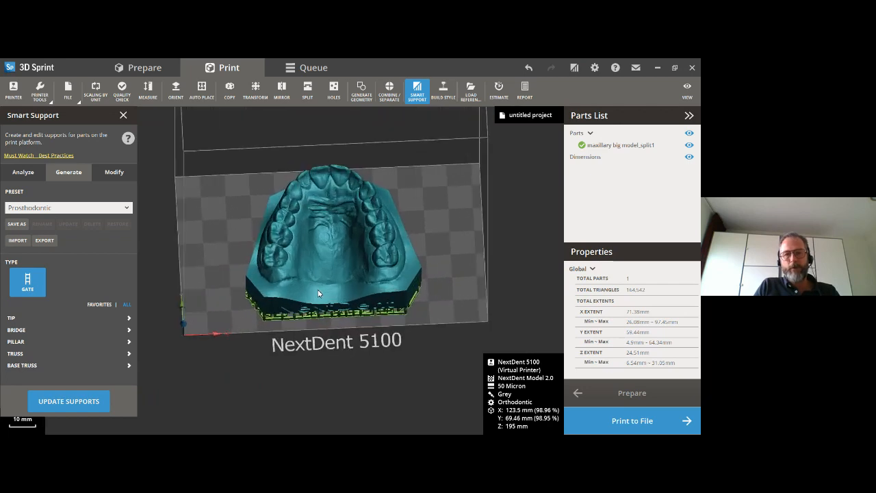
{"action": "right_click_drag", "start_coordinate": [339, 285], "coordinate": [312, 329]}
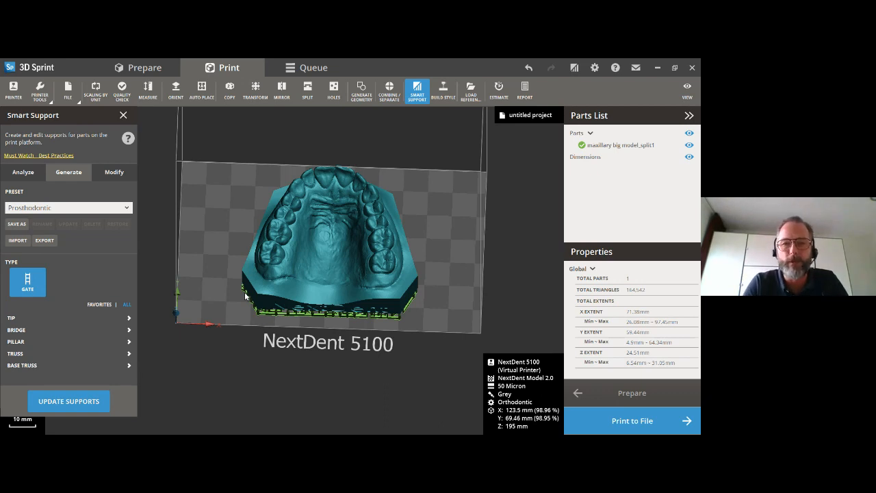
{"action": "right_click_drag", "start_coordinate": [320, 331], "coordinate": [318, 361]}
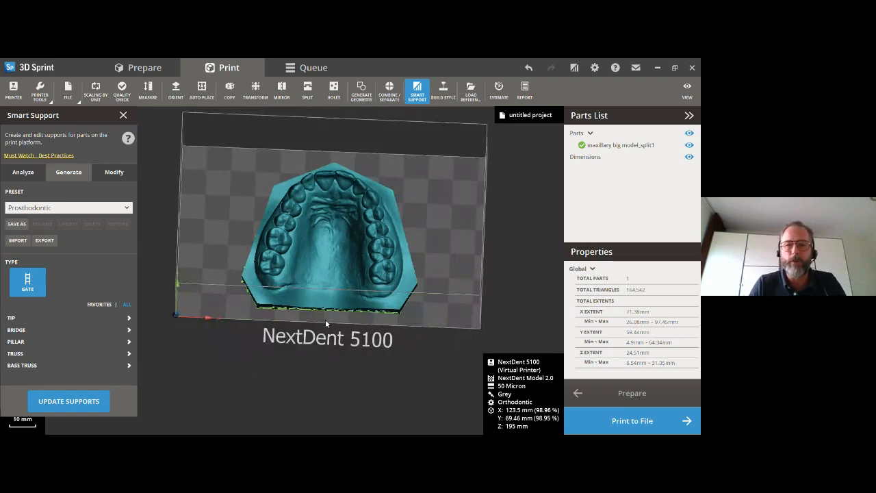
- Move the split maxillary model across the build platform to X 52.13 mm, Y 6.51 mm
{"action": "left_click", "coordinate": [123, 118]}
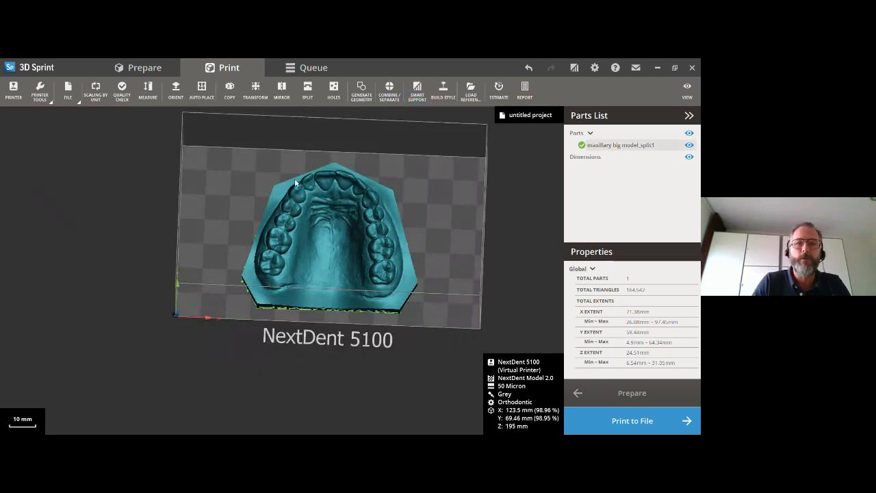
{"action": "left_click", "coordinate": [255, 90]}
{"action": "left_click_drag", "start_coordinate": [297, 213], "coordinate": [234, 207]}
{"action": "mouse_move", "coordinate": [240, 367]}
{"action": "right_mouse_down"}
{"action": "mouse_move", "coordinate": [251, 394]}
{"action": "mouse_move", "coordinate": [242, 368]}
{"action": "right_mouse_up"}
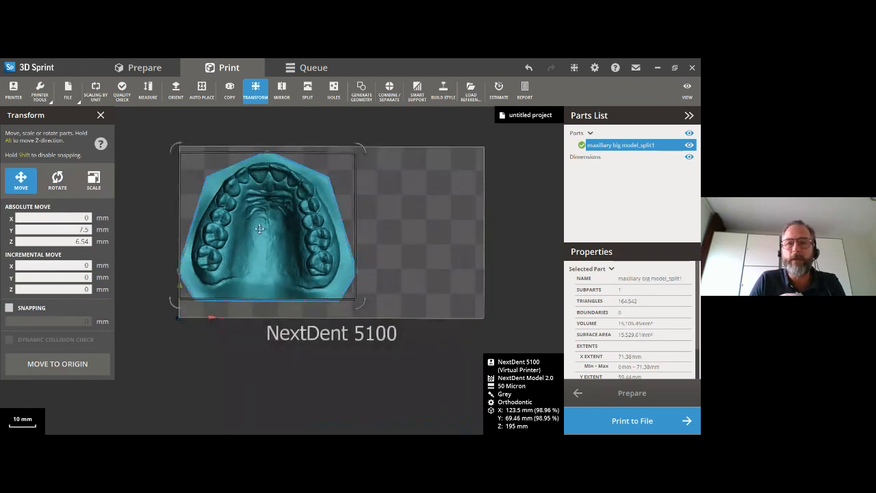
{"action": "left_click_drag", "start_coordinate": [259, 226], "coordinate": [418, 228]}
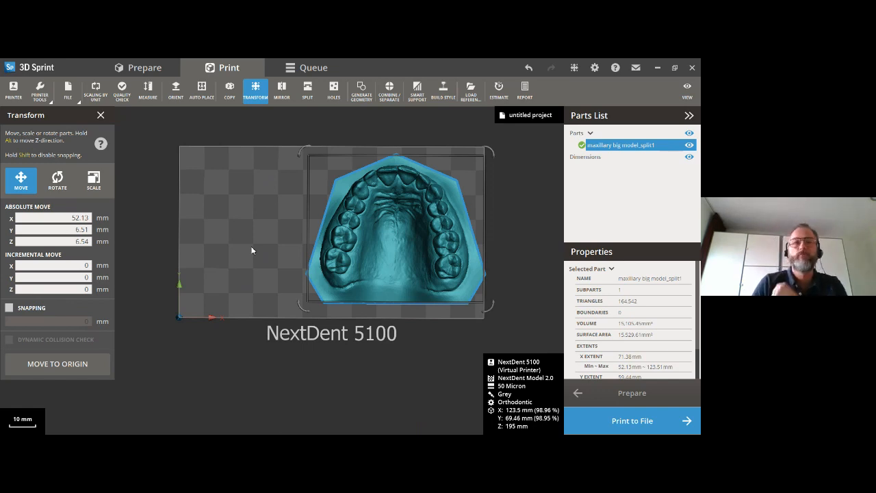
{"action": "left_click", "coordinate": [100, 118]}
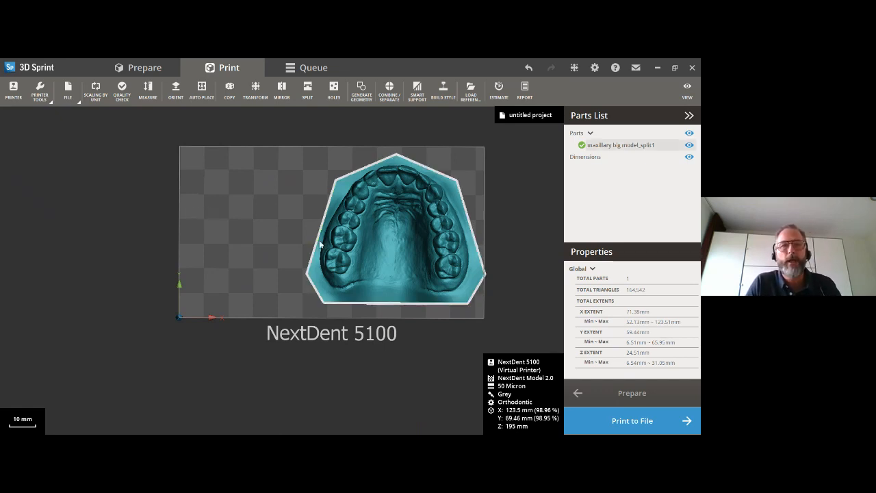
- Delete the split maxillary model and import the upper denture base file from the webinar folder
{"action": "left_click", "coordinate": [419, 254]}
{"action": "key", "text": "Delete"}
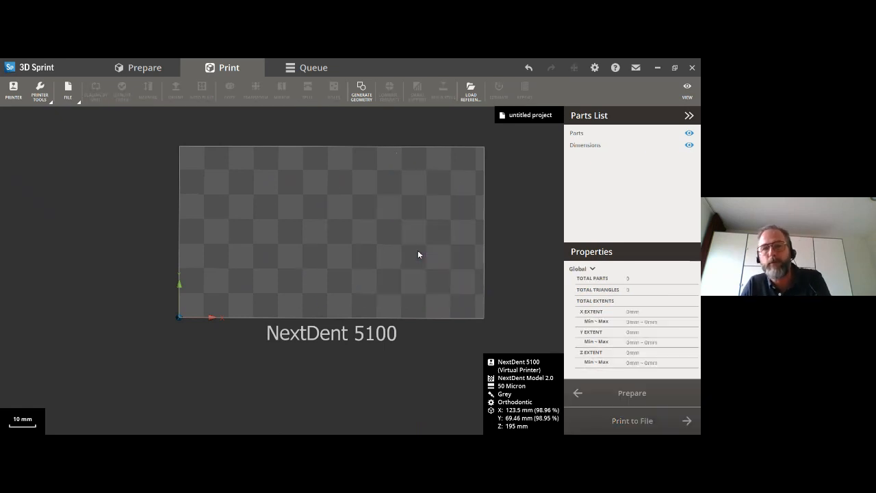
{"action": "left_click", "coordinate": [69, 99]}
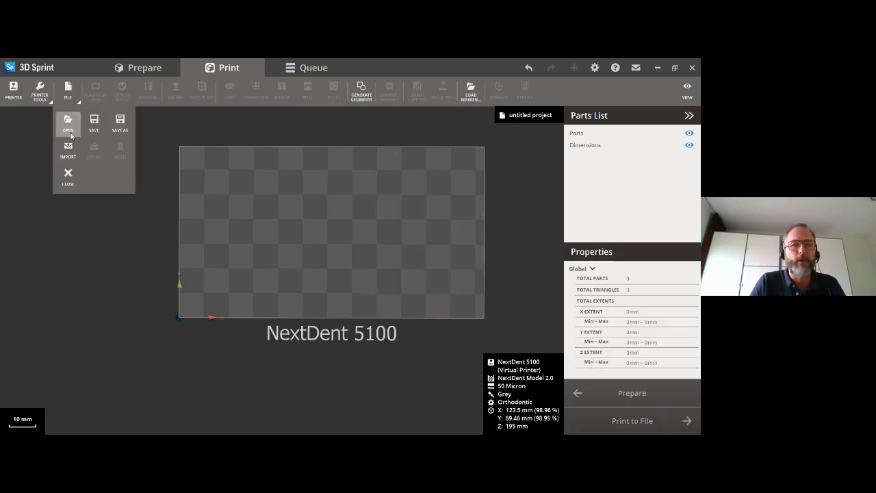
{"action": "left_click", "coordinate": [68, 147]}
{"action": "left_click", "coordinate": [117, 181]}
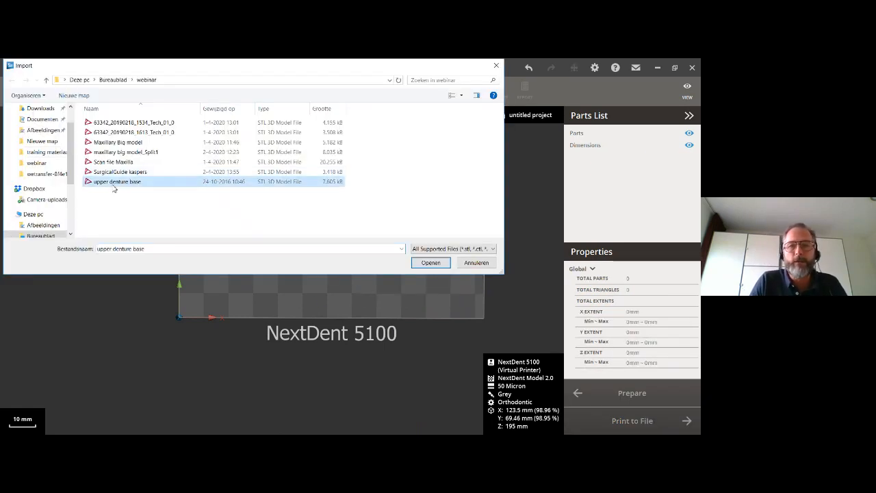
{"action": "left_click", "coordinate": [431, 263]}
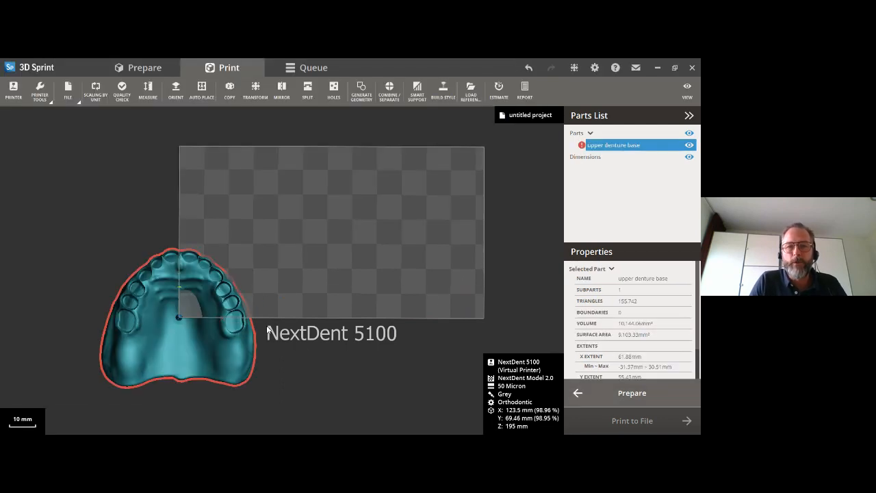
- Auto-place the upper denture base on the build platform and inspect its down-facing surfaces from below
{"action": "right_click_drag", "start_coordinate": [269, 328], "coordinate": [269, 235]}
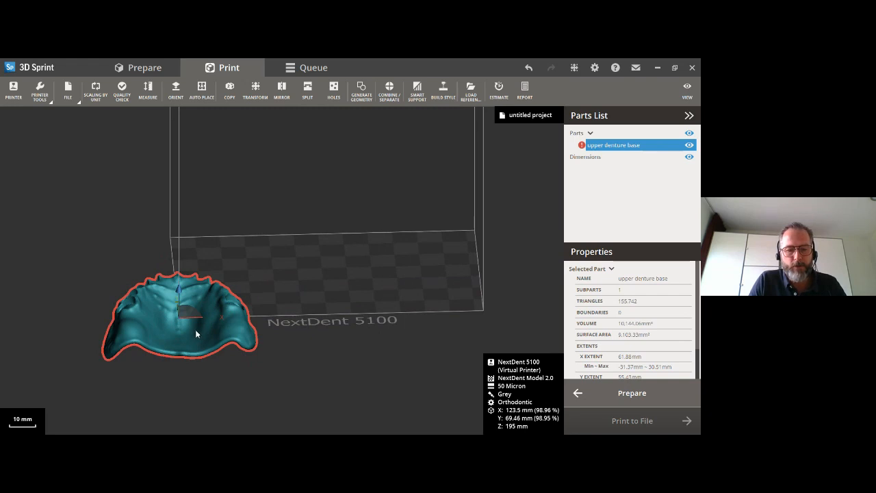
{"action": "left_click", "coordinate": [201, 89]}
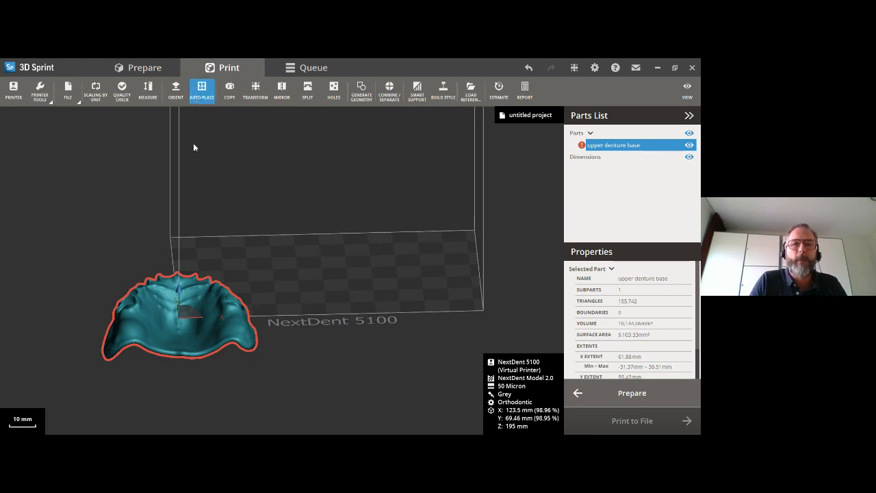
{"action": "left_click", "coordinate": [89, 270]}
{"action": "right_click_drag", "start_coordinate": [261, 330], "coordinate": [217, 285]}
{"action": "right_click_drag", "start_coordinate": [284, 304], "coordinate": [290, 165]}
{"action": "right_click_drag", "start_coordinate": [288, 262], "coordinate": [303, 280]}
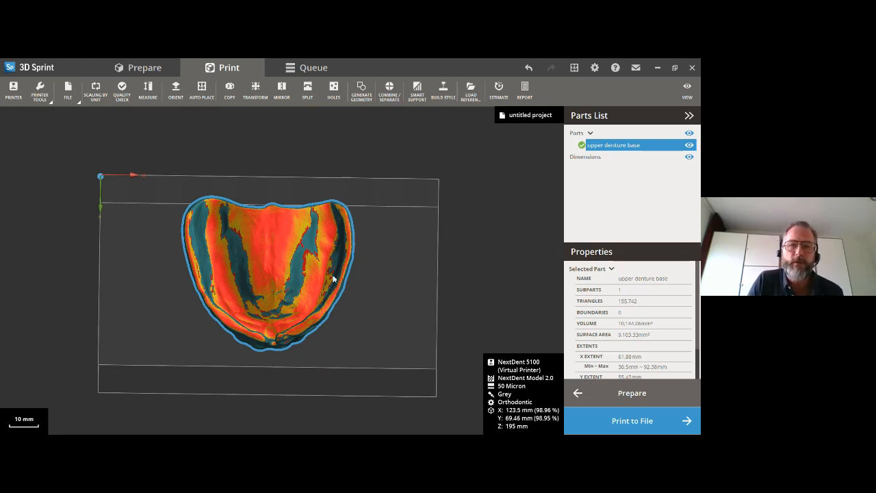
- Rotate the upper denture base upright with 10° snapping, ending at a relative rotation of Y 60° and Z 100°
{"action": "right_click_drag", "start_coordinate": [290, 262], "coordinate": [251, 336]}
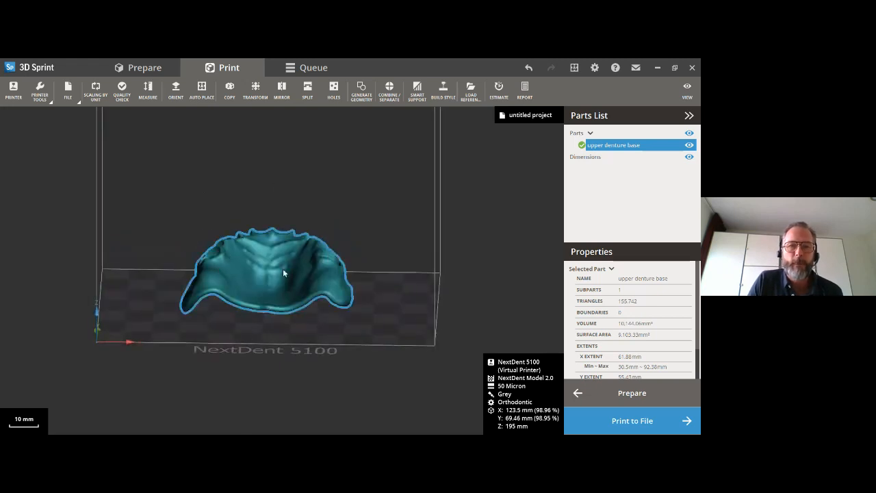
{"action": "right_click_drag", "start_coordinate": [234, 243], "coordinate": [237, 333]}
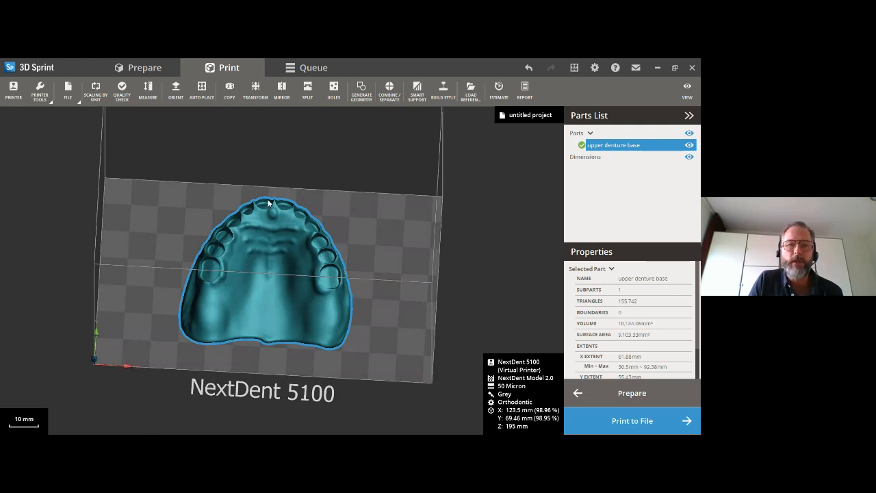
{"action": "right_click_drag", "start_coordinate": [264, 241], "coordinate": [250, 228]}
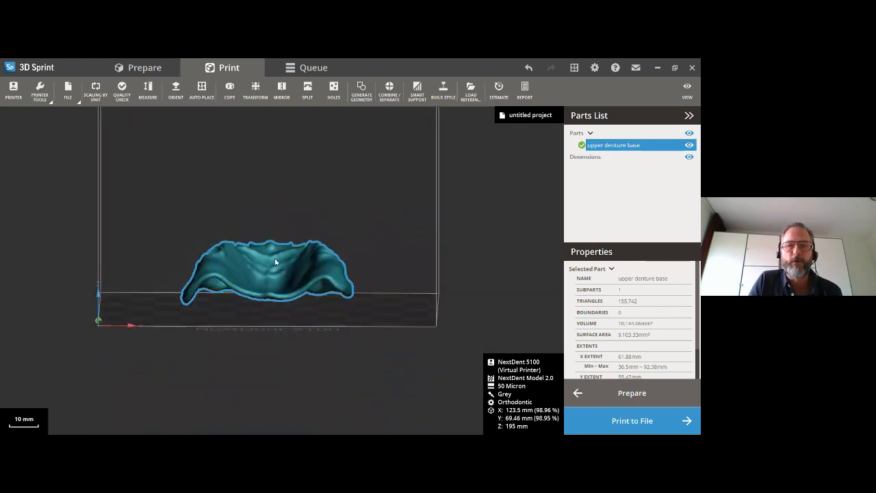
{"action": "left_click", "coordinate": [255, 89]}
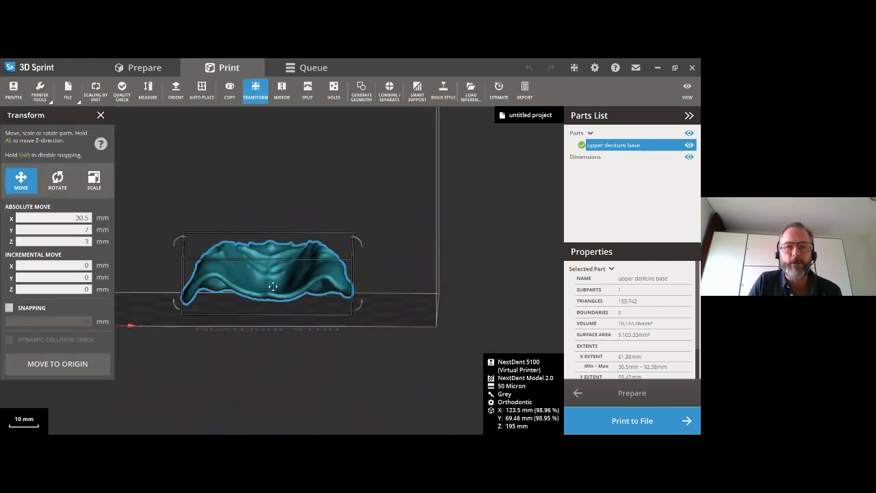
{"action": "left_click_drag", "start_coordinate": [181, 292], "coordinate": [198, 287]}
{"action": "left_click_drag", "start_coordinate": [195, 252], "coordinate": [291, 242]}
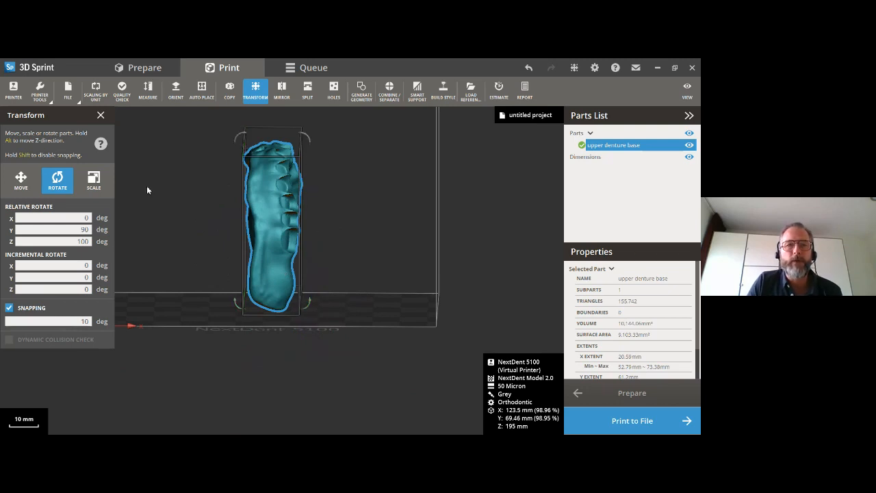
{"action": "left_click_drag", "start_coordinate": [243, 140], "coordinate": [205, 147]}
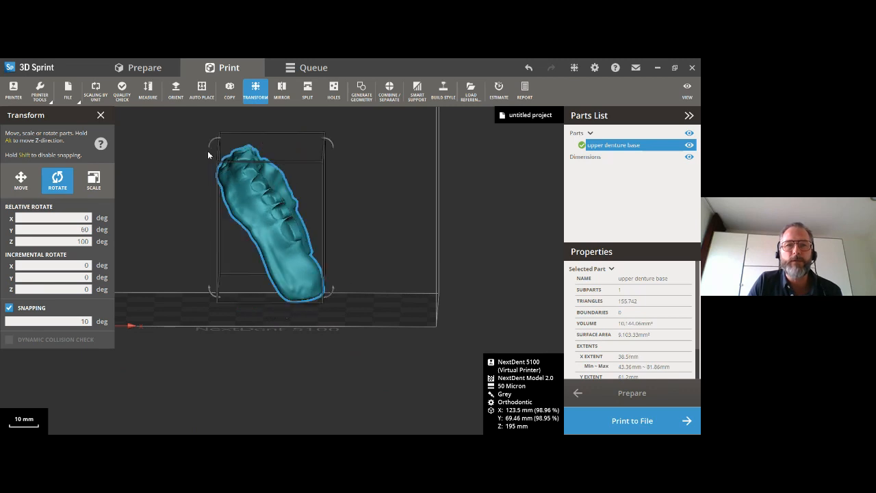
{"action": "left_click", "coordinate": [100, 115]}
- Examine the tilted upper denture base from its tooth side, its underside and in profile
{"action": "right_click_drag", "start_coordinate": [266, 241], "coordinate": [209, 205]}
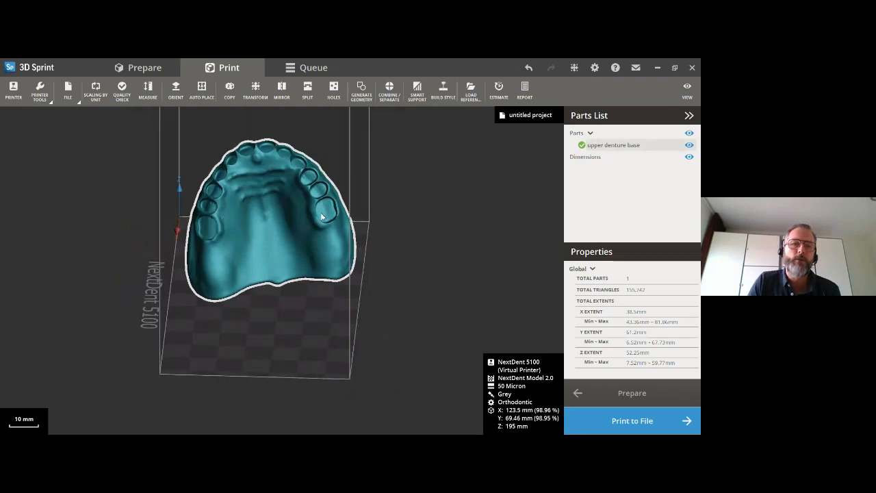
{"action": "right_click_drag", "start_coordinate": [297, 213], "coordinate": [223, 215]}
{"action": "right_click_drag", "start_coordinate": [330, 188], "coordinate": [266, 178]}
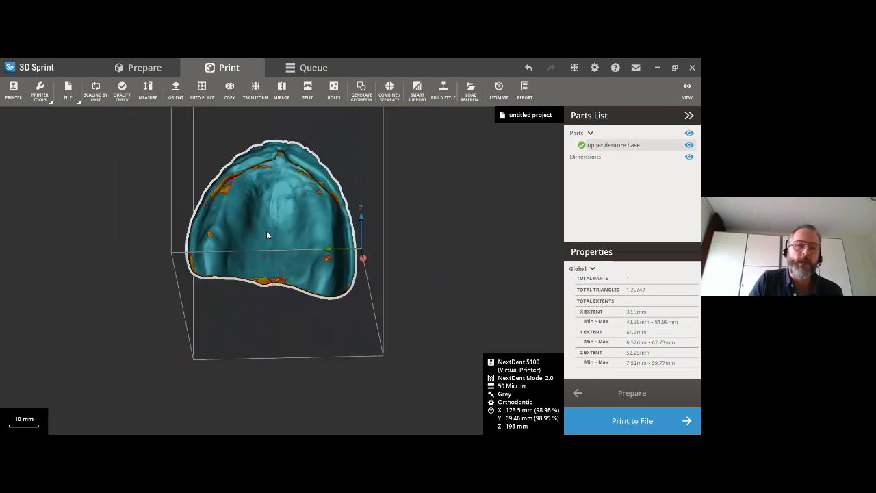
{"action": "right_click_drag", "start_coordinate": [236, 235], "coordinate": [286, 200]}
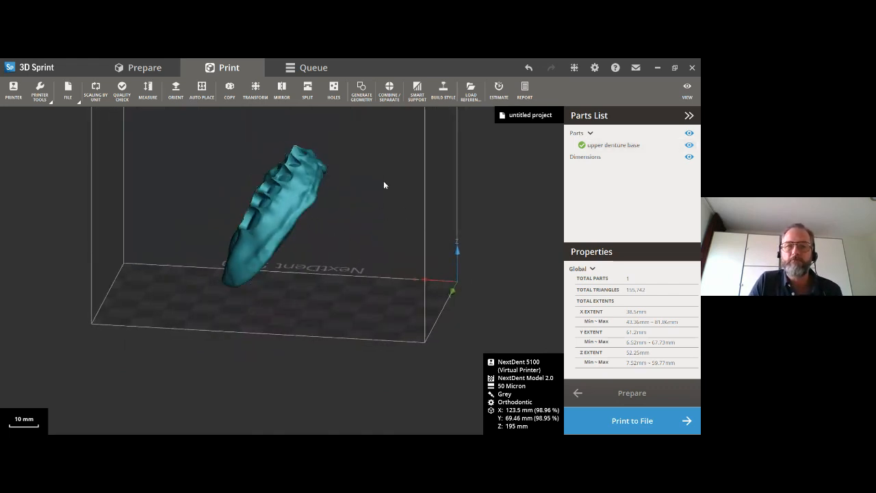
{"action": "right_click_drag", "start_coordinate": [226, 267], "coordinate": [290, 264]}
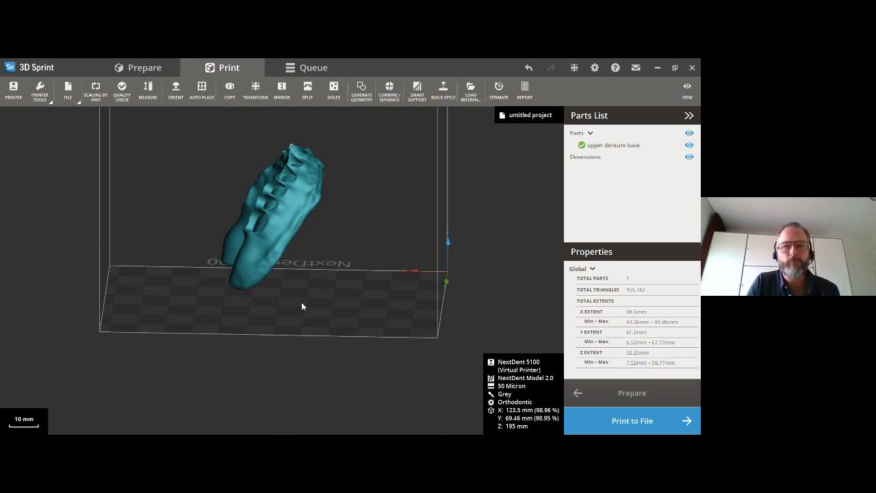
{"action": "right_click_drag", "start_coordinate": [184, 310], "coordinate": [446, 303]}
{"action": "right_click_drag", "start_coordinate": [345, 315], "coordinate": [372, 317]}
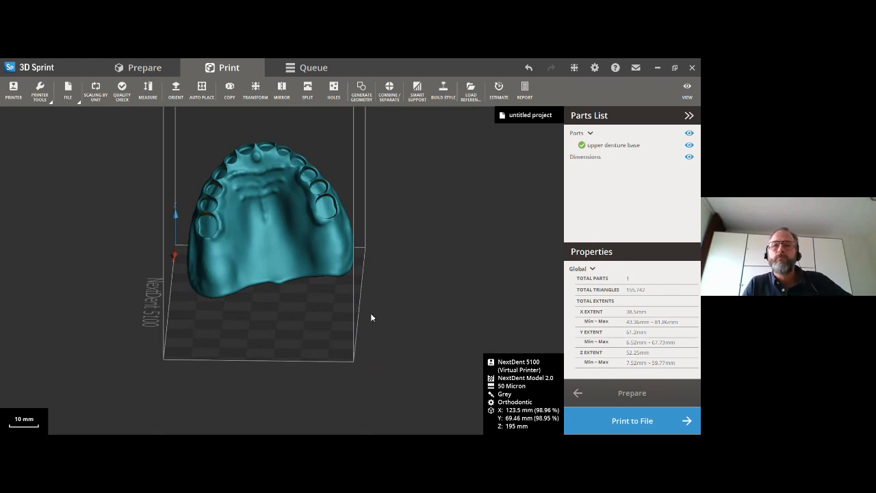
- Open Smart Support for the upper denture base and read its help page on creating supports
{"action": "left_click", "coordinate": [319, 261]}
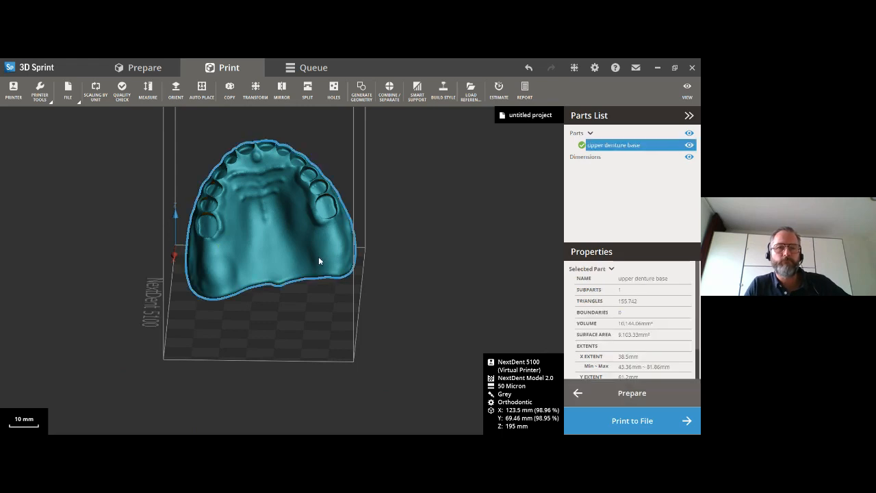
{"action": "left_click", "coordinate": [417, 90]}
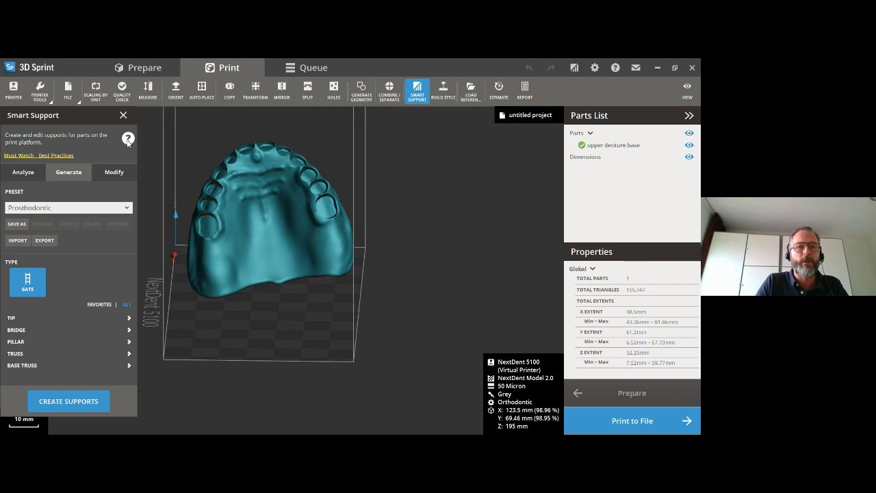
{"action": "left_click", "coordinate": [128, 139]}
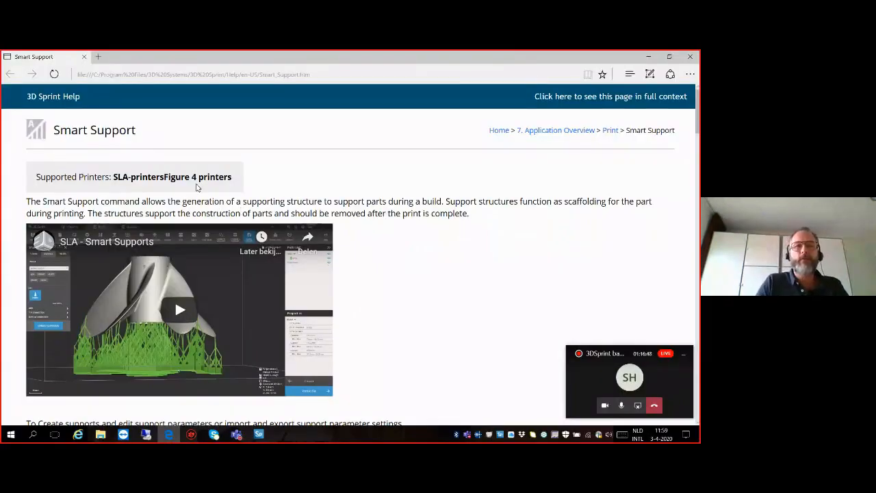
{"action": "scroll", "coordinate": [118, 167], "scroll_direction": "down", "scroll_amount": 3}
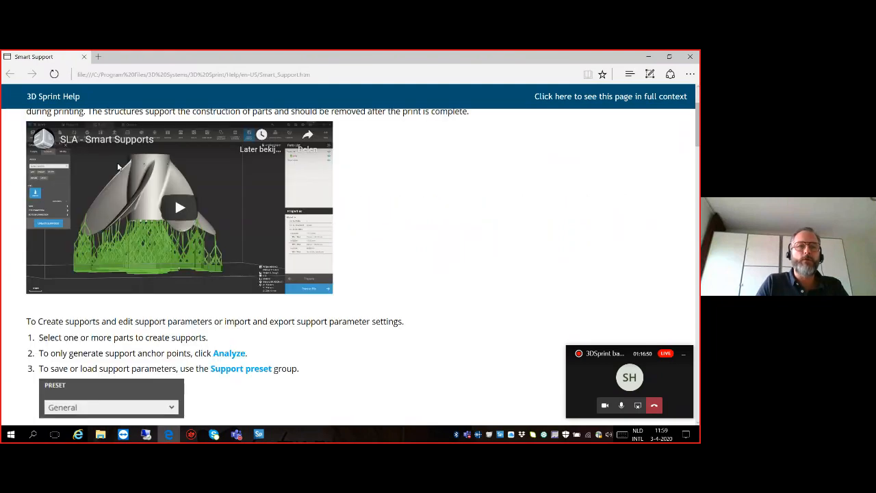
{"action": "scroll", "coordinate": [117, 167], "scroll_direction": "down", "scroll_amount": 18}
{"action": "scroll", "coordinate": [149, 183], "scroll_direction": "down", "scroll_amount": 13}
{"action": "scroll", "coordinate": [254, 219], "scroll_direction": "down", "scroll_amount": 3}
{"action": "scroll", "coordinate": [253, 218], "scroll_direction": "up", "scroll_amount": 20}
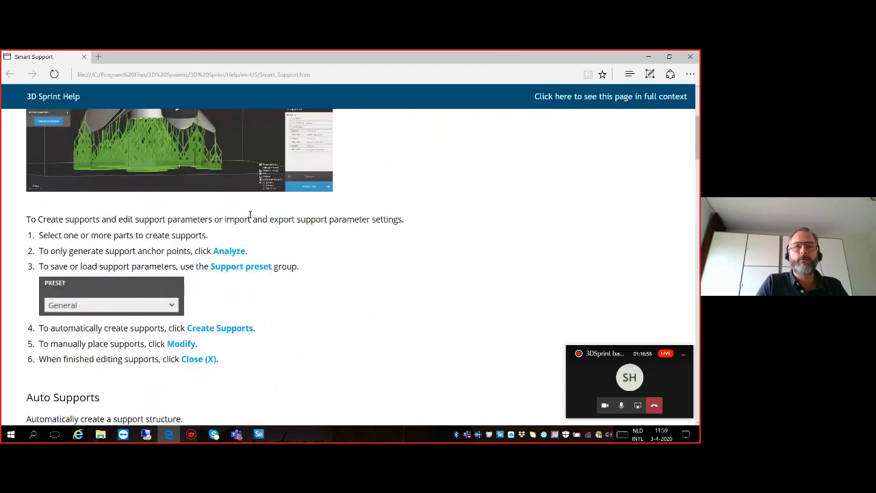
{"action": "left_click", "coordinate": [692, 56]}
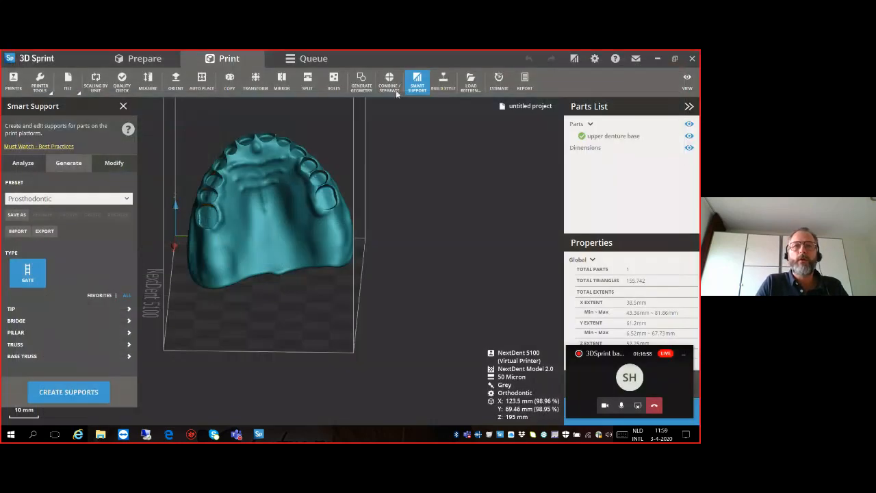
{"action": "left_click", "coordinate": [127, 106]}
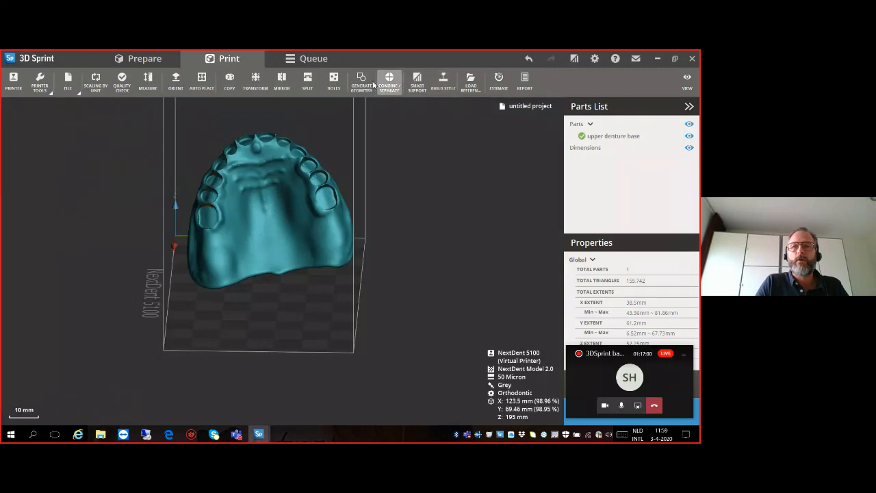
{"action": "left_click", "coordinate": [202, 83]}
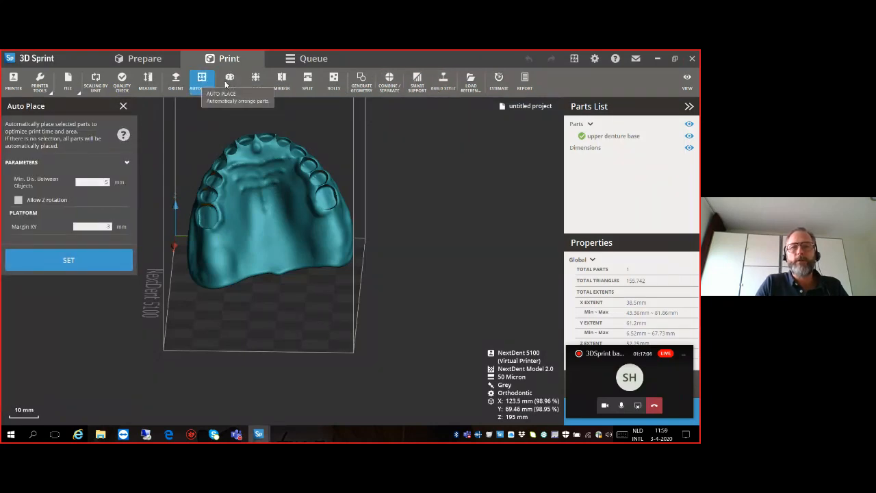
{"action": "left_click", "coordinate": [123, 106]}
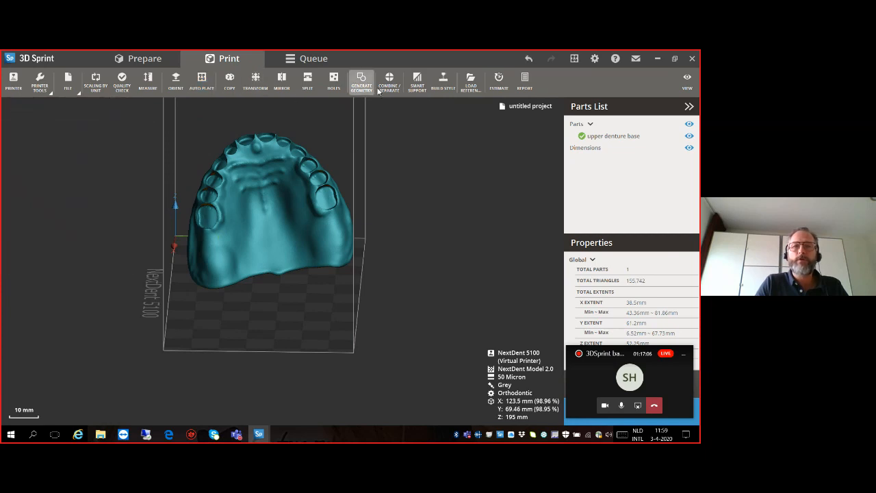
{"action": "left_click", "coordinate": [417, 82]}
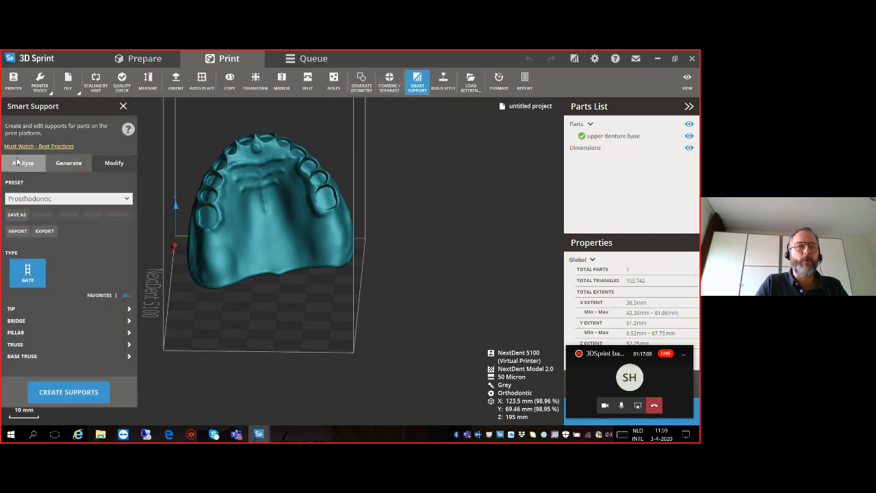
- Open the Smart Support best-practices link and go to the Dental Application Guides for the NextDent 5100
{"action": "left_click", "coordinate": [50, 147]}
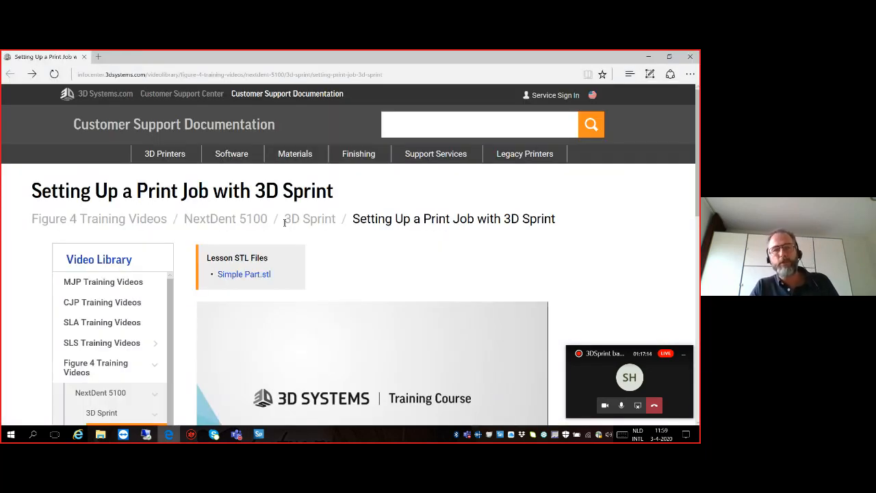
{"action": "scroll", "coordinate": [211, 270], "scroll_direction": "down", "scroll_amount": 2}
{"action": "scroll", "coordinate": [137, 303], "scroll_direction": "down", "scroll_amount": 2}
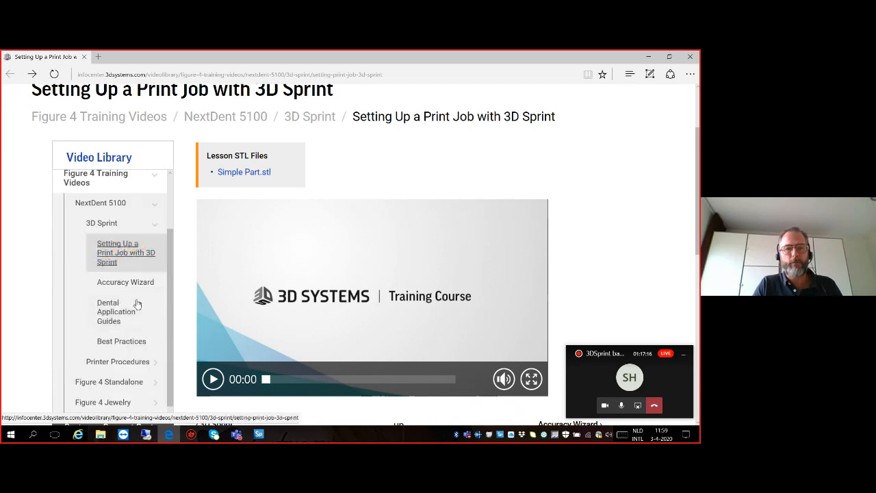
{"action": "left_click", "coordinate": [113, 311]}
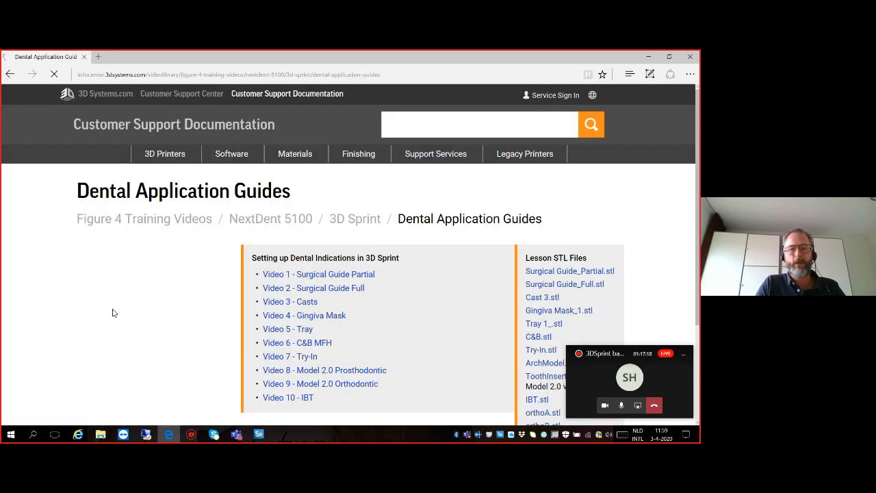
- Look through the list of dental indication videos and the Surgical Guide lessons, closing the web page and Smart Support when done
{"action": "scroll", "coordinate": [285, 287], "scroll_direction": "down", "scroll_amount": 2}
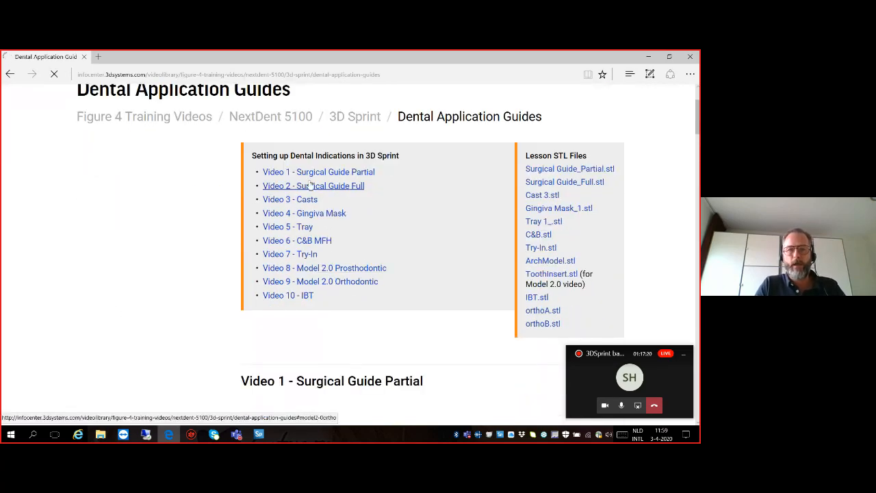
{"action": "scroll", "coordinate": [308, 188], "scroll_direction": "down", "scroll_amount": 2}
{"action": "scroll", "coordinate": [315, 246], "scroll_direction": "down", "scroll_amount": 1}
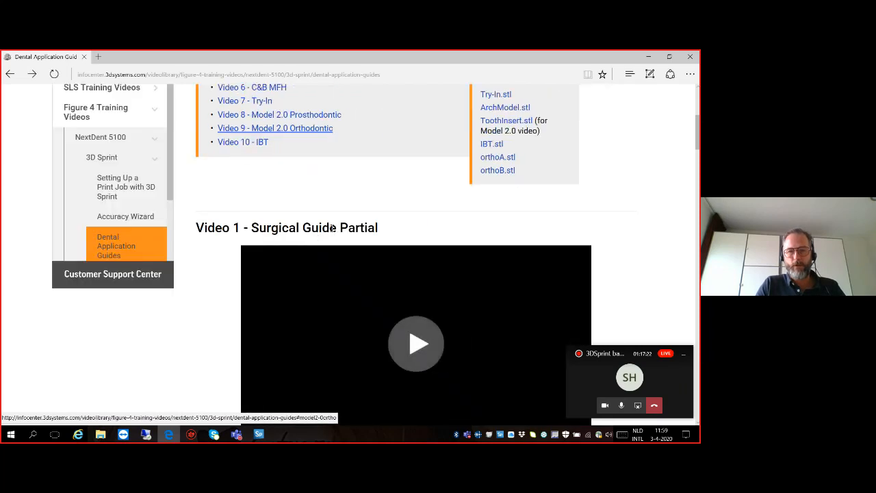
{"action": "scroll", "coordinate": [315, 219], "scroll_direction": "down", "scroll_amount": 1}
{"action": "scroll", "coordinate": [275, 254], "scroll_direction": "down", "scroll_amount": 3}
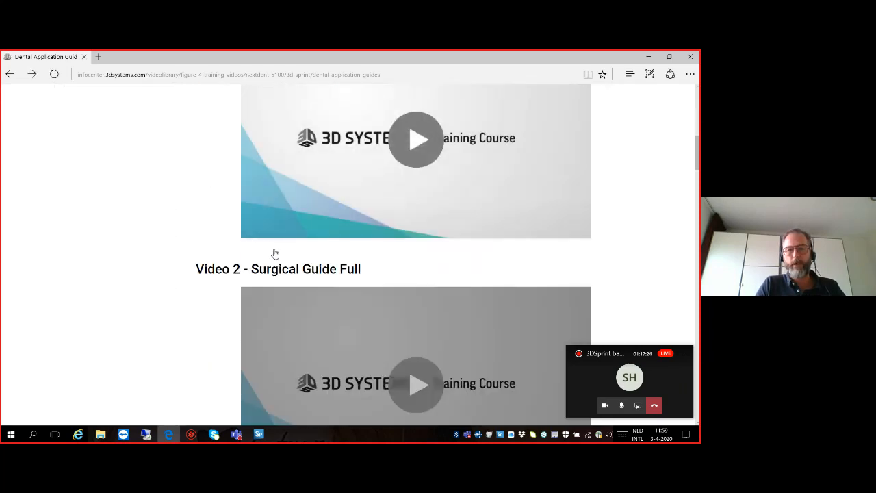
{"action": "scroll", "coordinate": [286, 242], "scroll_direction": "up", "scroll_amount": 1}
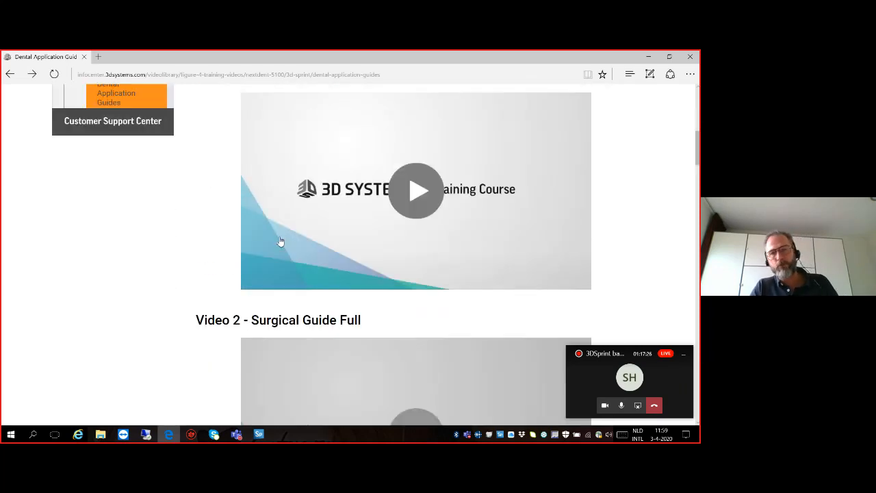
{"action": "scroll", "coordinate": [357, 220], "scroll_direction": "up", "scroll_amount": 1}
{"action": "scroll", "coordinate": [357, 220], "scroll_direction": "up", "scroll_amount": 1}
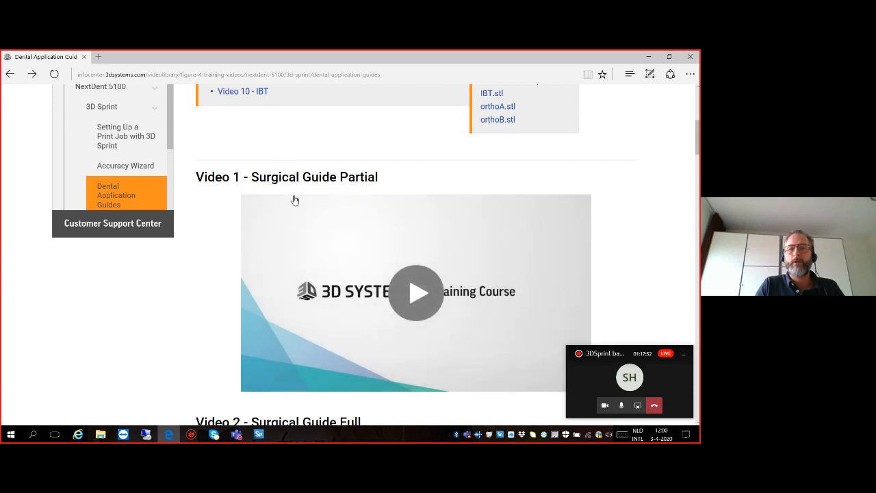
{"action": "left_click", "coordinate": [690, 59]}
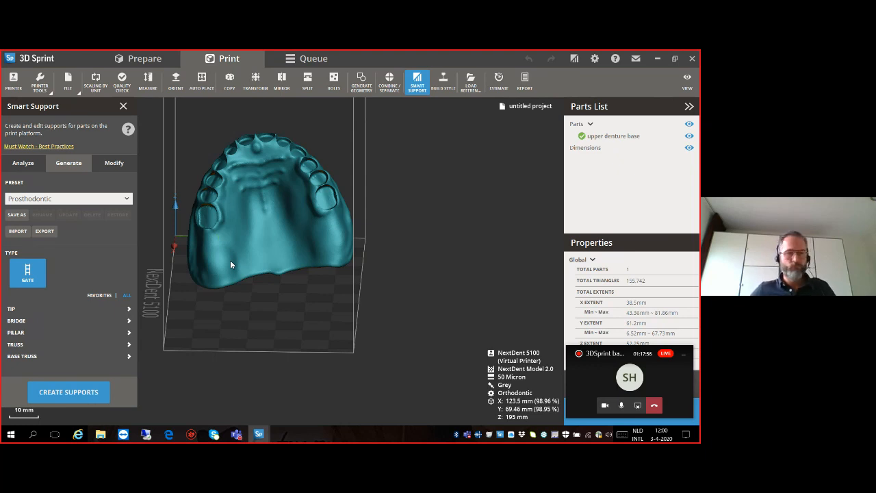
{"action": "left_click", "coordinate": [123, 106]}
- Switch the 45° Down Face shading off and back on, and examine the denture base's down-facing areas from below
{"action": "left_click", "coordinate": [688, 81]}
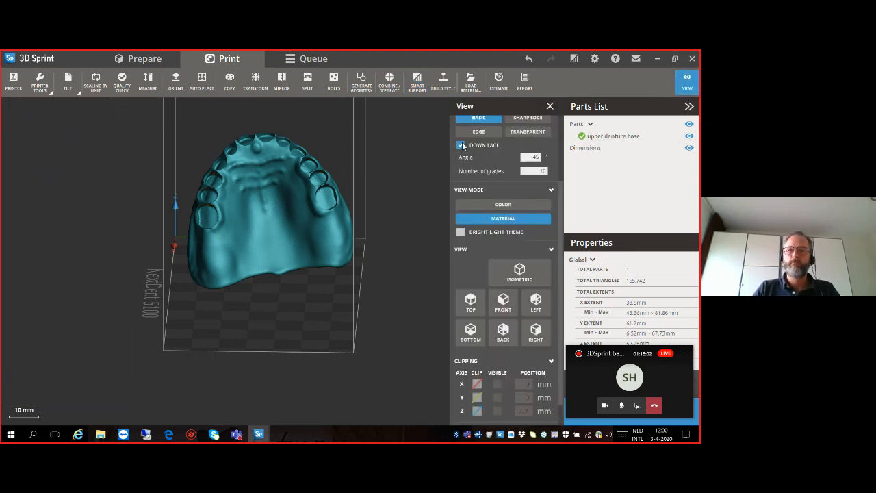
{"action": "right_click_drag", "start_coordinate": [322, 203], "coordinate": [48, 222]}
{"action": "right_click_drag", "start_coordinate": [289, 246], "coordinate": [206, 233]}
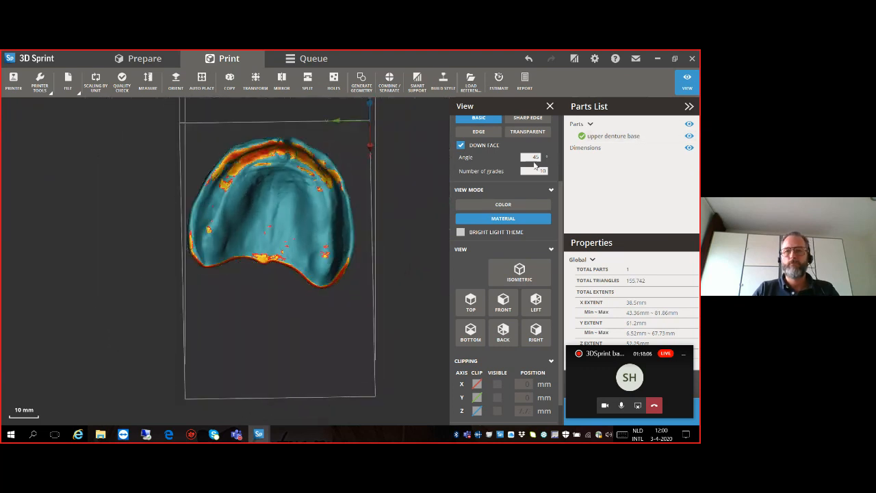
{"action": "scroll", "coordinate": [498, 174], "scroll_direction": "up", "scroll_amount": 3}
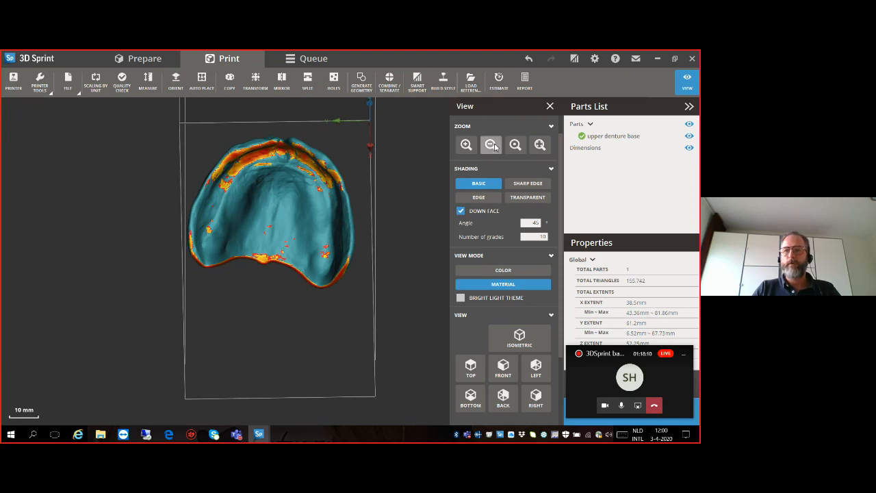
{"action": "left_click", "coordinate": [460, 211]}
{"action": "left_click", "coordinate": [461, 212]}
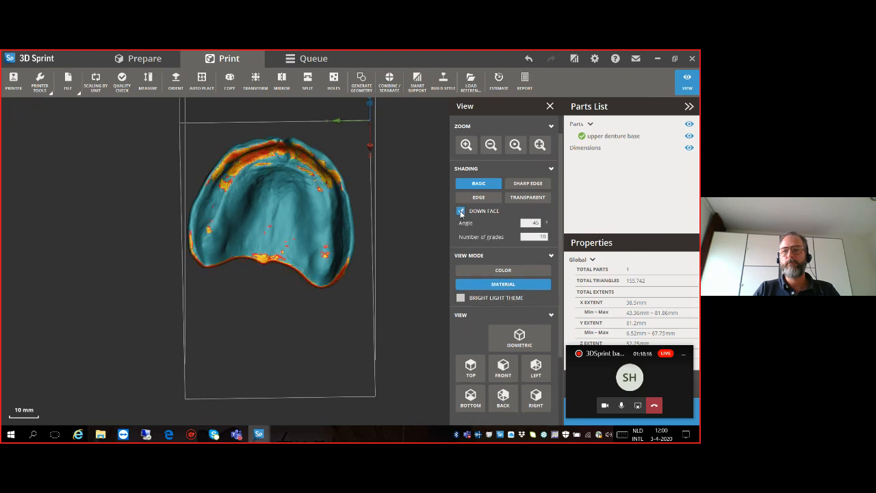
{"action": "scroll", "coordinate": [304, 220], "scroll_direction": "up", "scroll_amount": 4}
{"action": "mouse_move", "coordinate": [319, 181]}
{"action": "right_mouse_down"}
{"action": "mouse_move", "coordinate": [314, 201]}
{"action": "mouse_move", "coordinate": [330, 182]}
{"action": "right_mouse_up"}
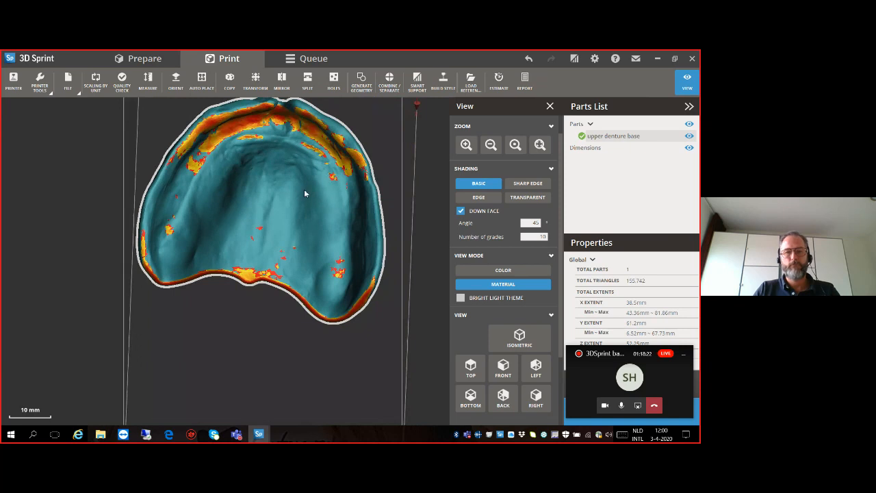
{"action": "right_click_drag", "start_coordinate": [215, 195], "coordinate": [216, 232]}
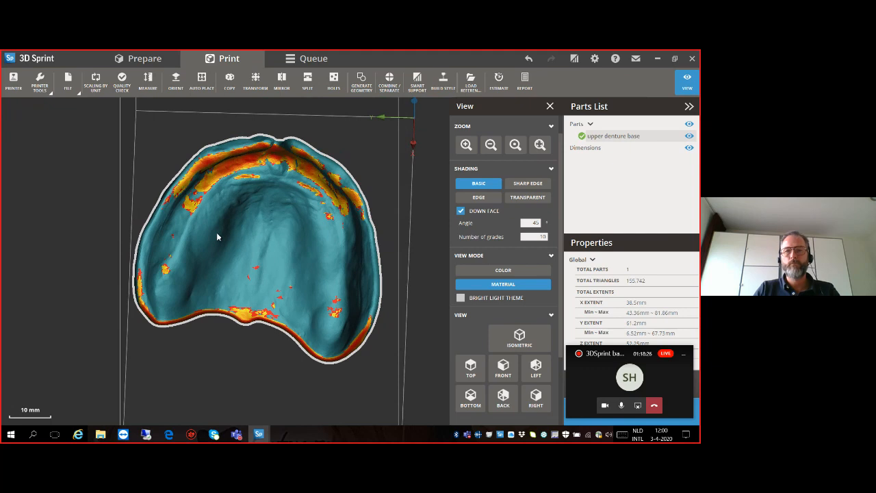
- Remove the upper denture base from the build platform
{"action": "scroll", "coordinate": [216, 232], "scroll_direction": "down", "scroll_amount": 3}
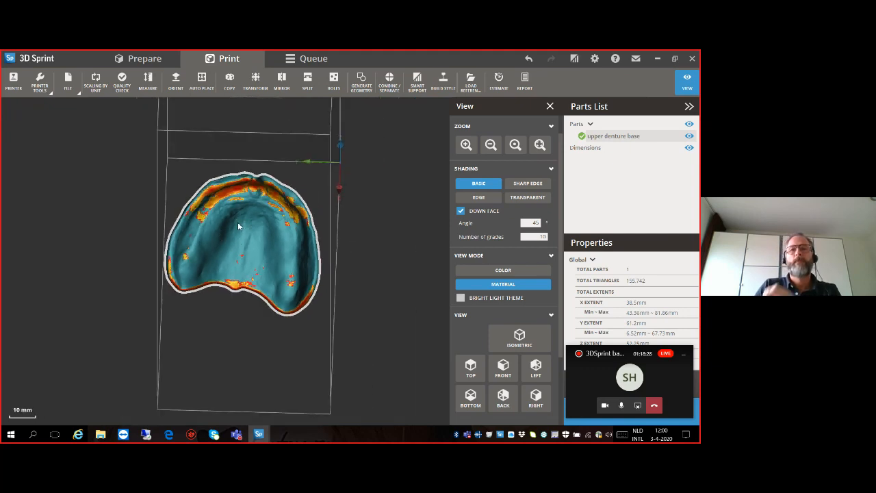
{"action": "right_click_drag", "start_coordinate": [243, 224], "coordinate": [272, 284]}
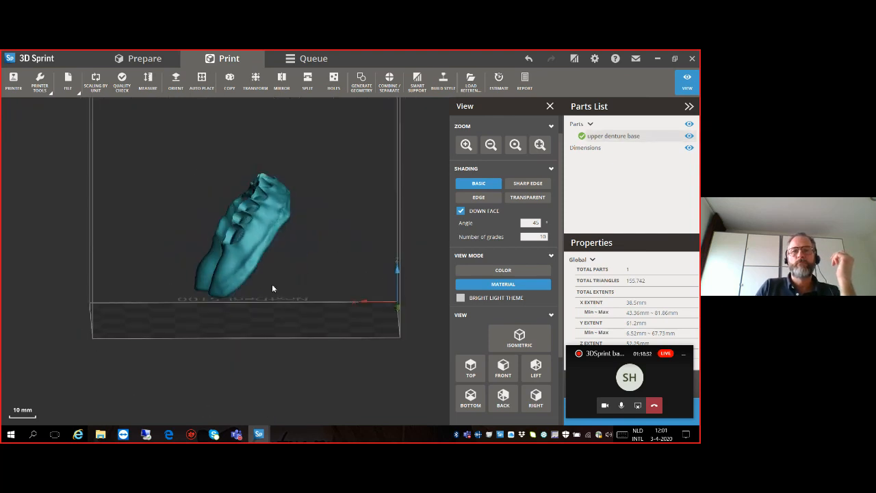
{"action": "left_click", "coordinate": [241, 256]}
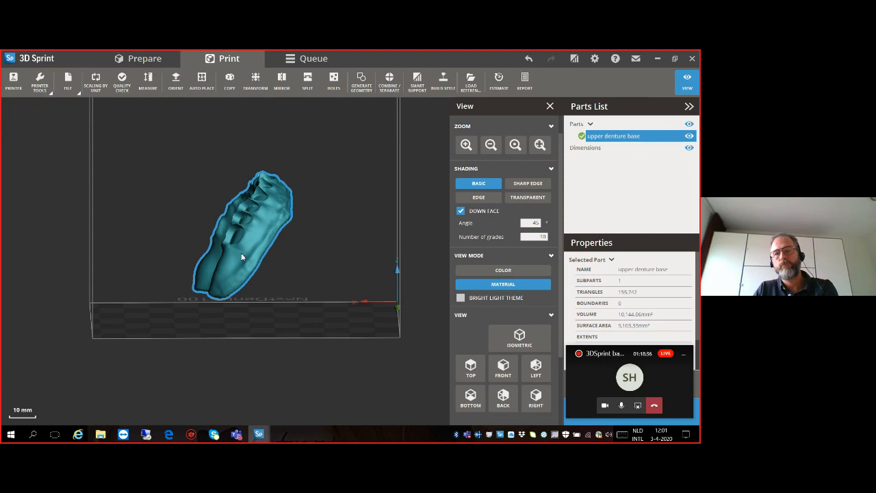
{"action": "key", "text": "Delete"}
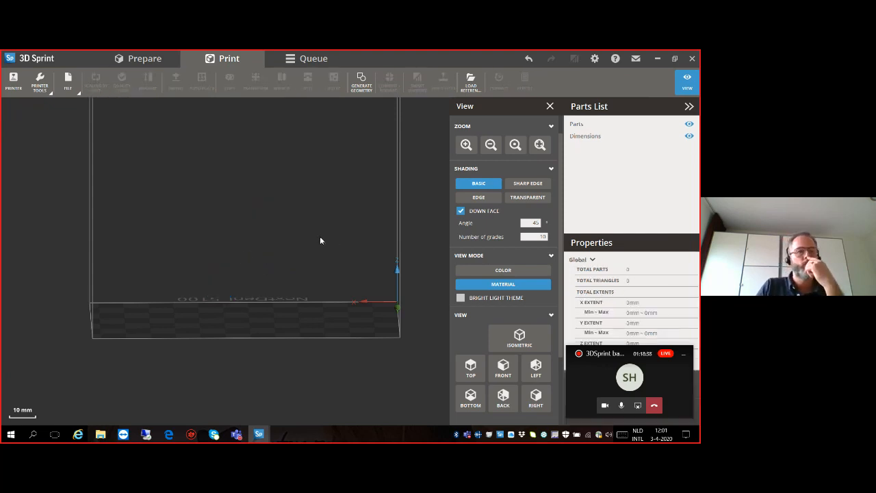
- Import the STL file maxillary big model_Split1 from the webinar folder
{"action": "left_click", "coordinate": [69, 84]}
{"action": "left_click", "coordinate": [68, 140]}
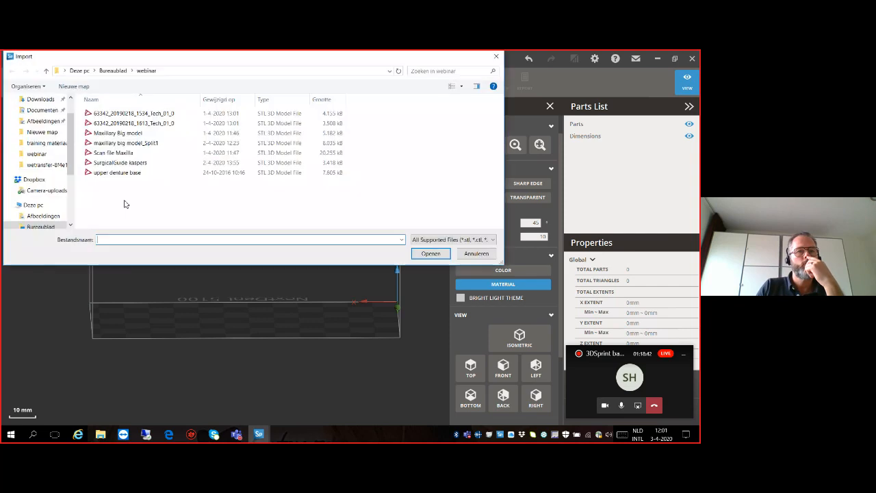
{"action": "left_click", "coordinate": [126, 145]}
{"action": "left_click", "coordinate": [429, 254]}
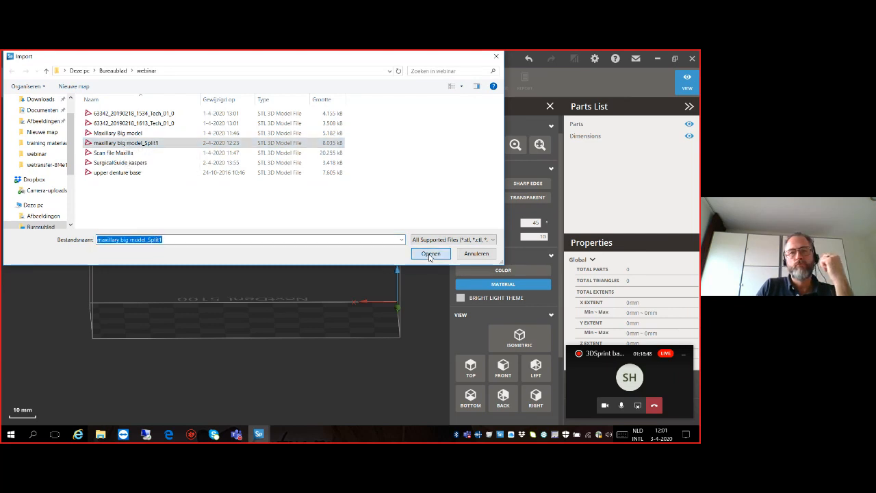
- Manually orient the maxillary model upright by setting its flat rear face as the base
{"action": "right_click_drag", "start_coordinate": [162, 299], "coordinate": [221, 306]}
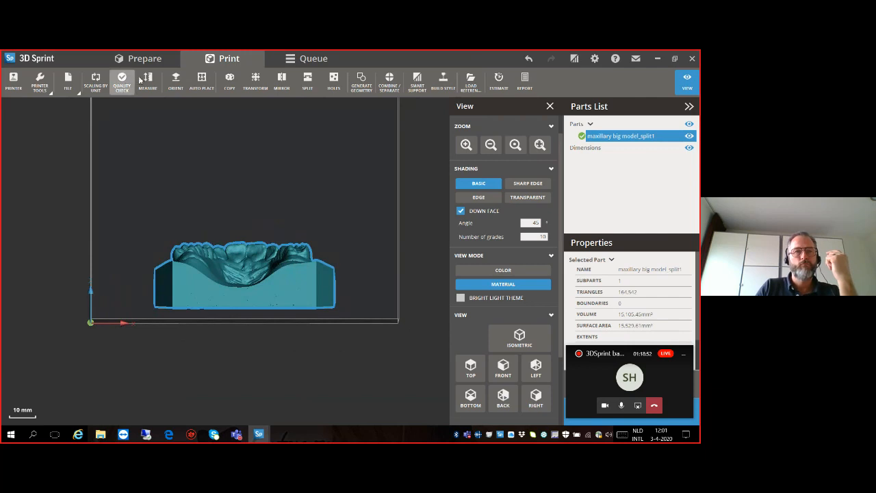
{"action": "left_click", "coordinate": [175, 80]}
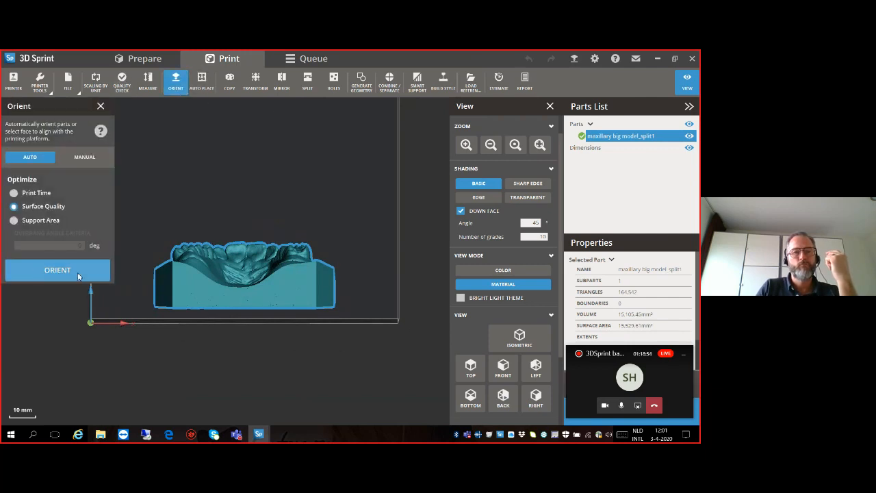
{"action": "left_click", "coordinate": [88, 157]}
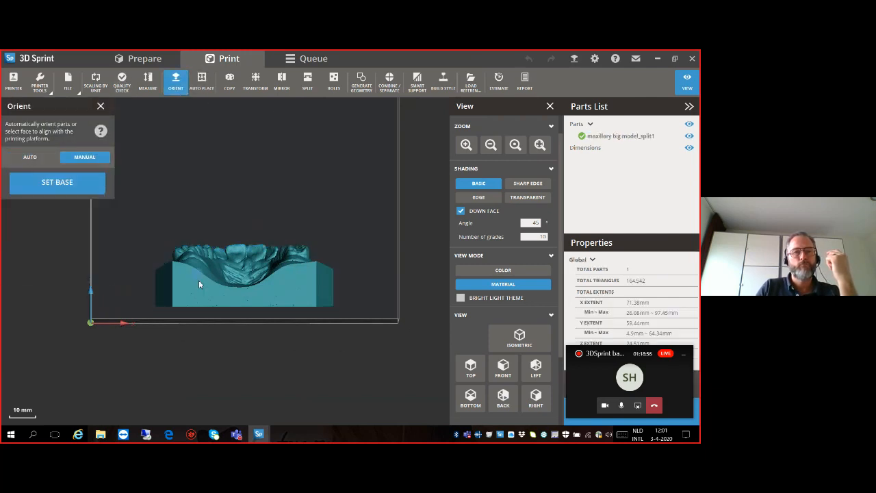
{"action": "left_click", "coordinate": [188, 289]}
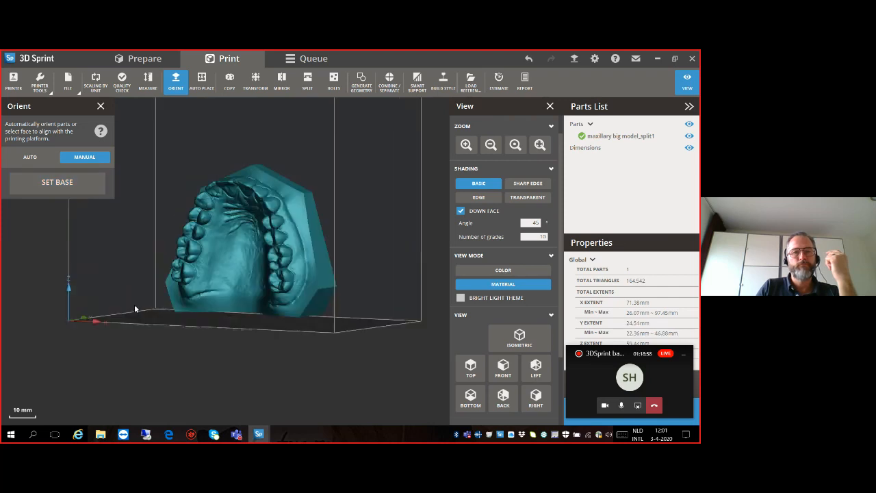
{"action": "left_click", "coordinate": [100, 106]}
- Rotate the upright maxillary model a quarter turn about the vertical axis so its thin side faces the platform's front
{"action": "left_click", "coordinate": [255, 81]}
{"action": "left_click_drag", "start_coordinate": [331, 262], "coordinate": [310, 271]}
{"action": "right_click_drag", "start_coordinate": [299, 320], "coordinate": [313, 308]}
{"action": "left_click", "coordinate": [106, 109]}
- Make 4 copies of the upright maxillary model with automatic placement
{"action": "scroll", "coordinate": [155, 250], "scroll_direction": "down", "scroll_amount": 3}
{"action": "right_click_drag", "start_coordinate": [158, 256], "coordinate": [172, 297]}
{"action": "left_click", "coordinate": [221, 259]}
{"action": "left_click", "coordinate": [229, 81]}
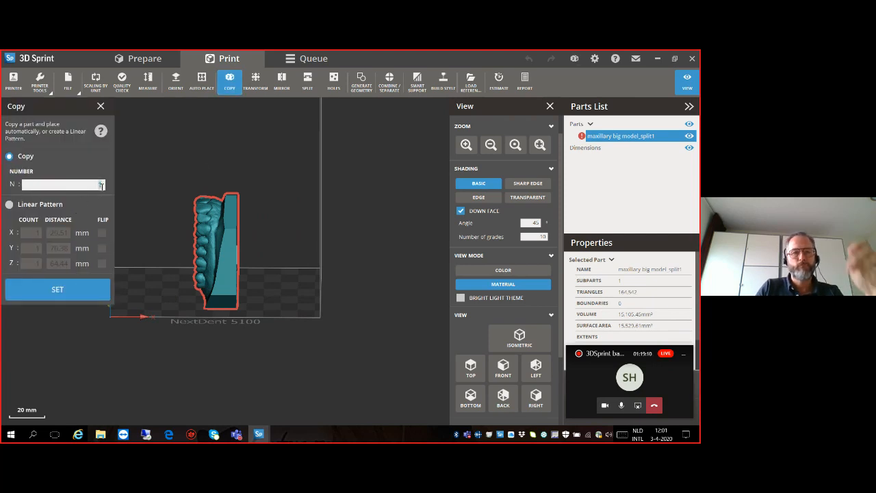
{"action": "left_click", "coordinate": [74, 289]}
- Move one off-platform copy to the platform's right edge and shift the original model close beside it
{"action": "right_click_drag", "start_coordinate": [204, 223], "coordinate": [203, 363]}
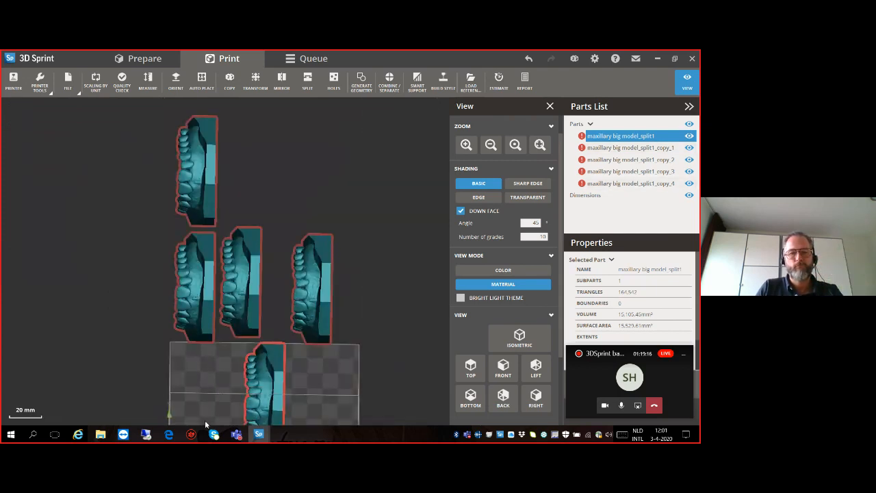
{"action": "right_click_drag", "start_coordinate": [221, 423], "coordinate": [245, 299]}
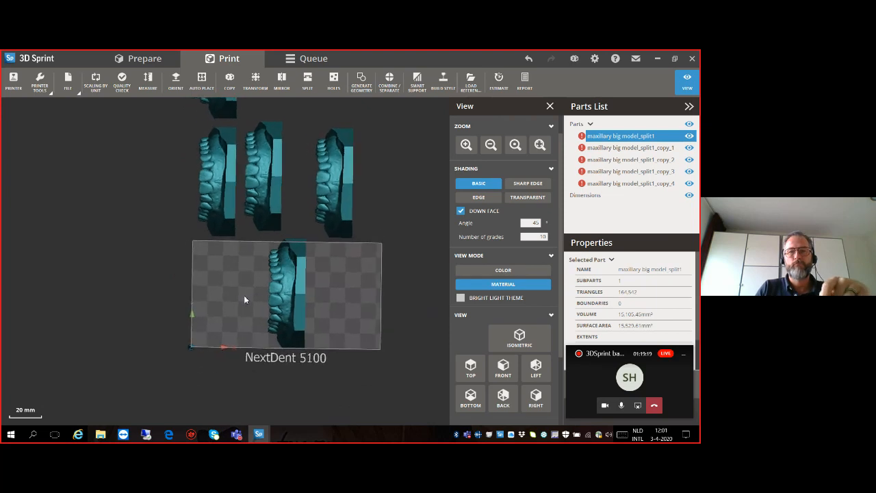
{"action": "left_click", "coordinate": [256, 81]}
{"action": "left_click", "coordinate": [342, 175]}
{"action": "left_click_drag", "start_coordinate": [343, 174], "coordinate": [360, 287]}
{"action": "left_click", "coordinate": [292, 288]}
{"action": "left_click_drag", "start_coordinate": [292, 288], "coordinate": [318, 289]}
- Move copy_3 onto the platform at about X 39.16, Y 0 mm and copy_1 at about X 5.29, Y 0 mm
{"action": "left_click", "coordinate": [269, 191]}
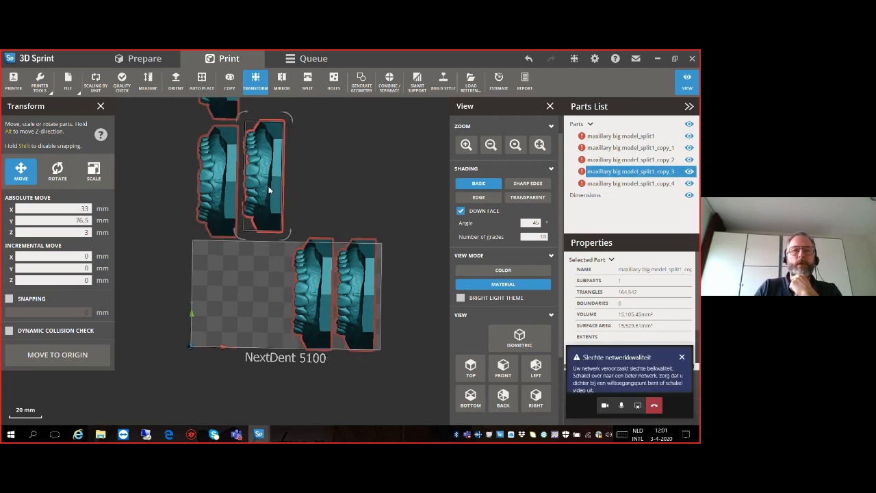
{"action": "left_click_drag", "start_coordinate": [268, 179], "coordinate": [279, 297]}
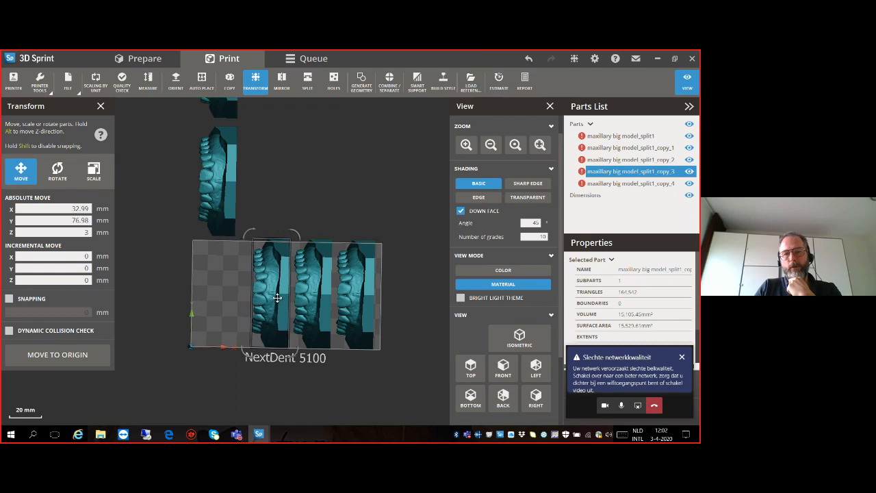
{"action": "left_click", "coordinate": [233, 199]}
{"action": "left_click_drag", "start_coordinate": [234, 199], "coordinate": [224, 296]}
- Examine the row of four upright models from the front, side and at an angle, checking how they fill the platform
{"action": "right_click_drag", "start_coordinate": [285, 364], "coordinate": [285, 213]}
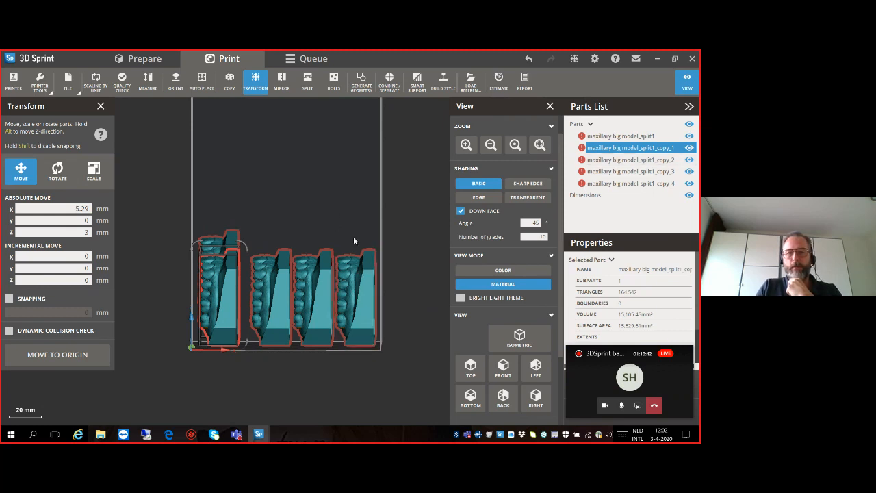
{"action": "right_click_drag", "start_coordinate": [331, 316], "coordinate": [245, 328]}
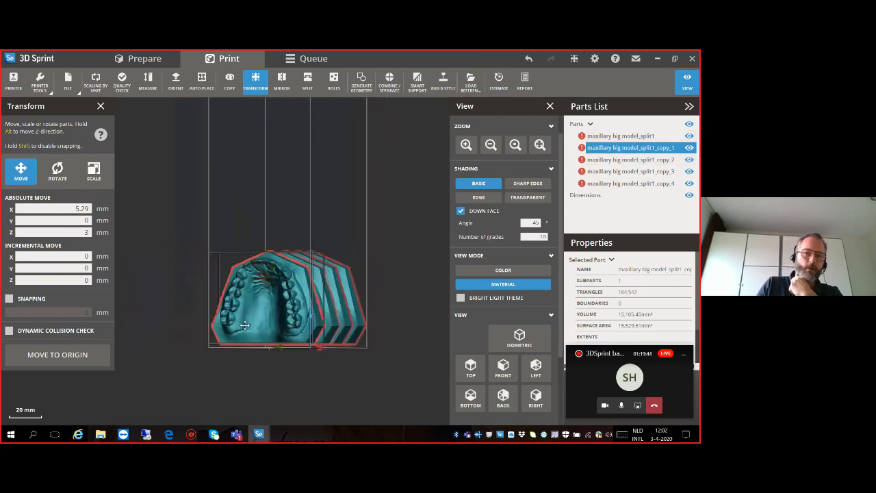
{"action": "right_click_drag", "start_coordinate": [269, 293], "coordinate": [239, 314]}
{"action": "middle_click_drag", "start_coordinate": [239, 314], "coordinate": [273, 306]}
{"action": "right_click_drag", "start_coordinate": [273, 307], "coordinate": [215, 304]}
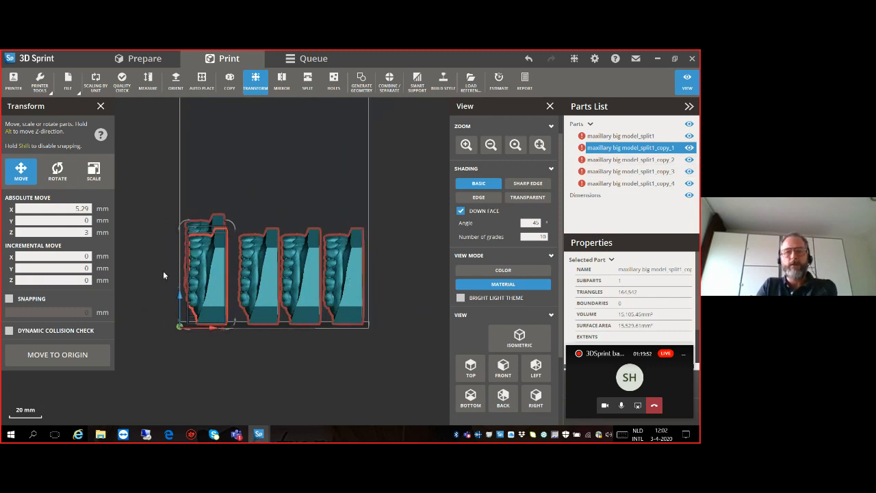
{"action": "right_click_drag", "start_coordinate": [277, 301], "coordinate": [236, 297]}
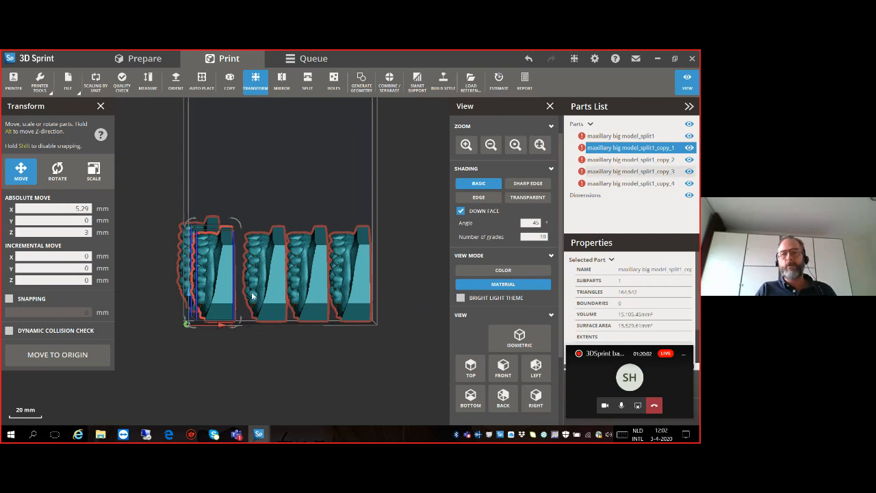
{"action": "mouse_move", "coordinate": [214, 329]}
{"action": "right_mouse_down"}
{"action": "mouse_move", "coordinate": [244, 331]}
{"action": "mouse_move", "coordinate": [219, 331]}
{"action": "right_mouse_up"}
{"action": "right_click_drag", "start_coordinate": [225, 281], "coordinate": [213, 282]}
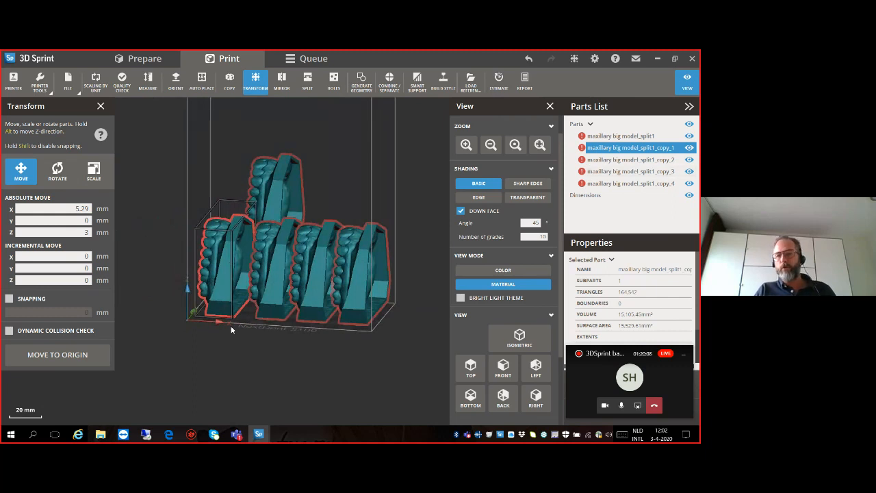
{"action": "right_click_drag", "start_coordinate": [249, 336], "coordinate": [232, 301]}
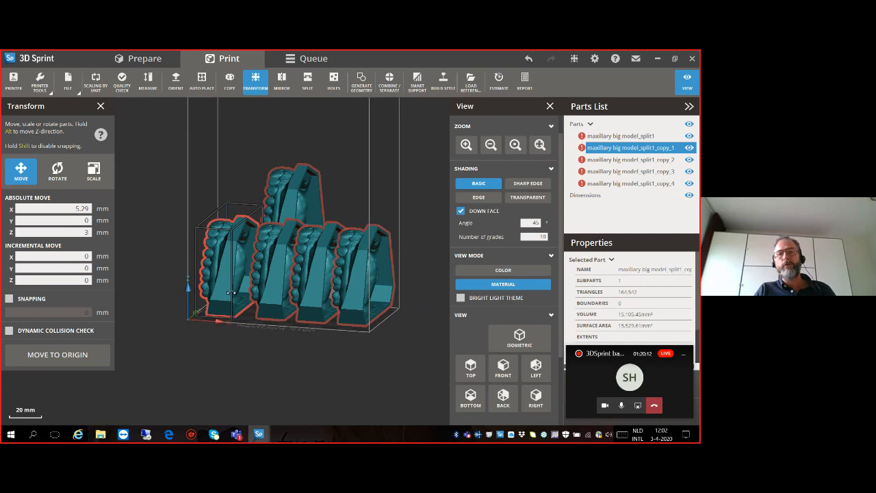
{"action": "right_click_drag", "start_coordinate": [242, 341], "coordinate": [292, 325]}
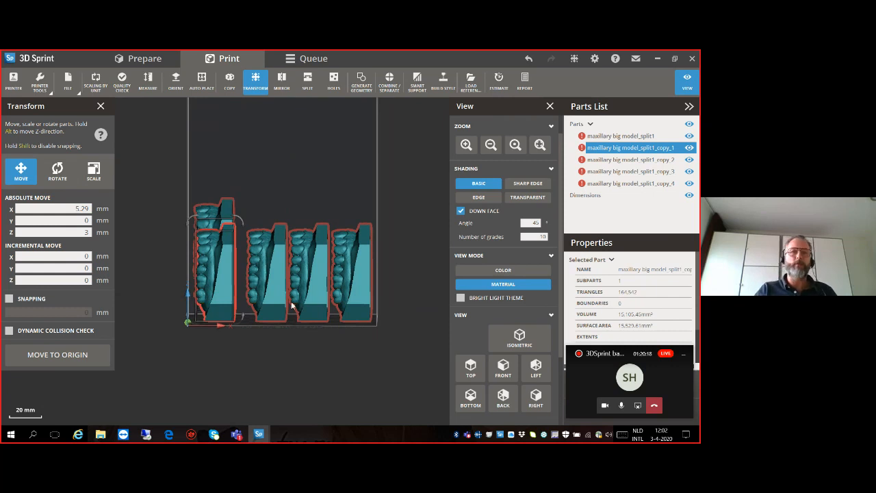
{"action": "right_click_drag", "start_coordinate": [266, 305], "coordinate": [262, 294]}
- Place the remaining copy_4 above the row of models at about X 34.34, Y 2.61, Z 64.08 mm
{"action": "right_click_drag", "start_coordinate": [244, 228], "coordinate": [345, 255]}
{"action": "scroll", "coordinate": [315, 264], "scroll_direction": "down", "scroll_amount": 5}
{"action": "middle_click_drag", "start_coordinate": [301, 270], "coordinate": [322, 262]}
{"action": "left_click_drag", "start_coordinate": [133, 276], "coordinate": [267, 216]}
{"action": "right_click_drag", "start_coordinate": [279, 253], "coordinate": [123, 261]}
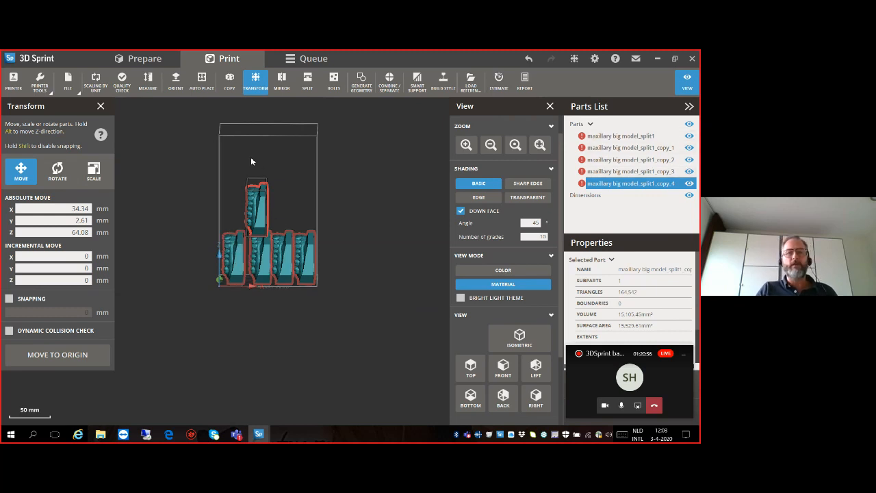
- Examine the copy stacked above the row from the front and the tooth side, including the remaining build height
{"action": "right_click_drag", "start_coordinate": [261, 180], "coordinate": [261, 161]}
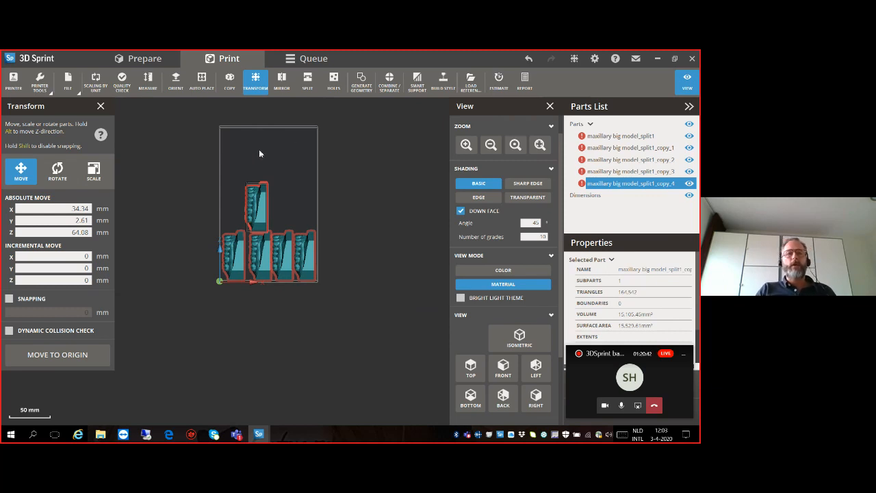
{"action": "scroll", "coordinate": [173, 228], "scroll_direction": "up", "scroll_amount": 5}
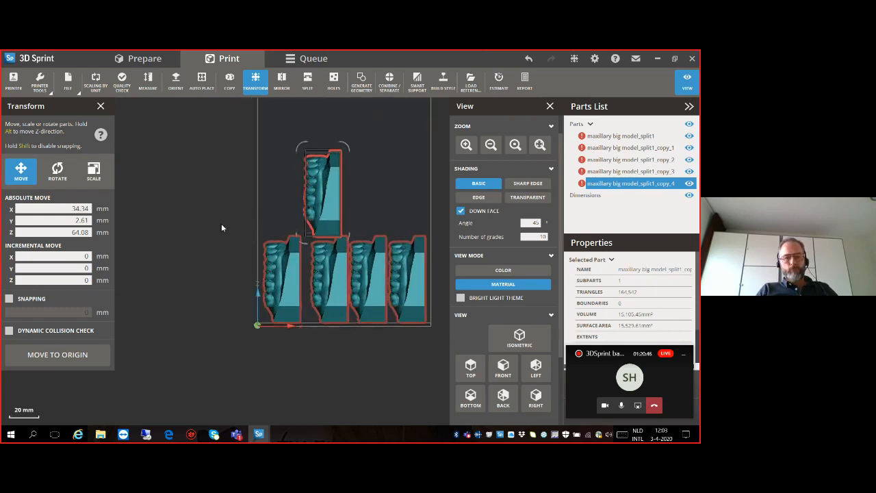
{"action": "middle_click_drag", "start_coordinate": [244, 229], "coordinate": [165, 241]}
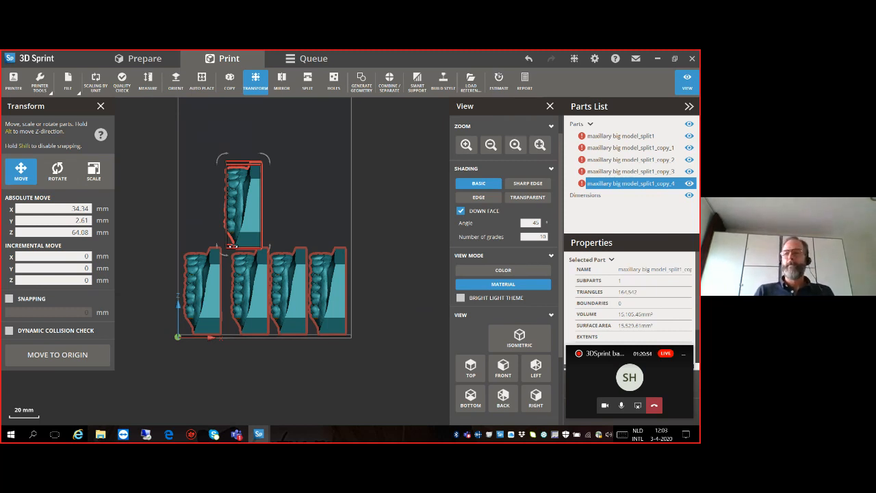
{"action": "right_click_drag", "start_coordinate": [202, 239], "coordinate": [253, 219]}
{"action": "scroll", "coordinate": [253, 218], "scroll_direction": "up", "scroll_amount": 3}
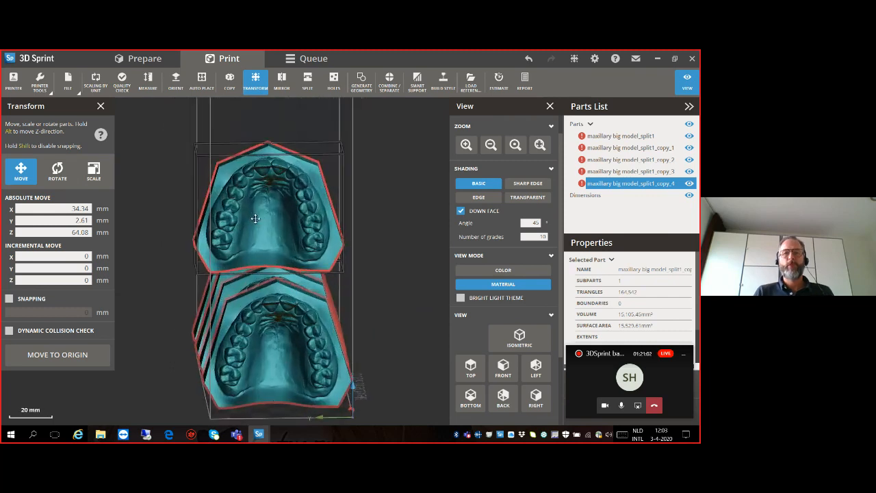